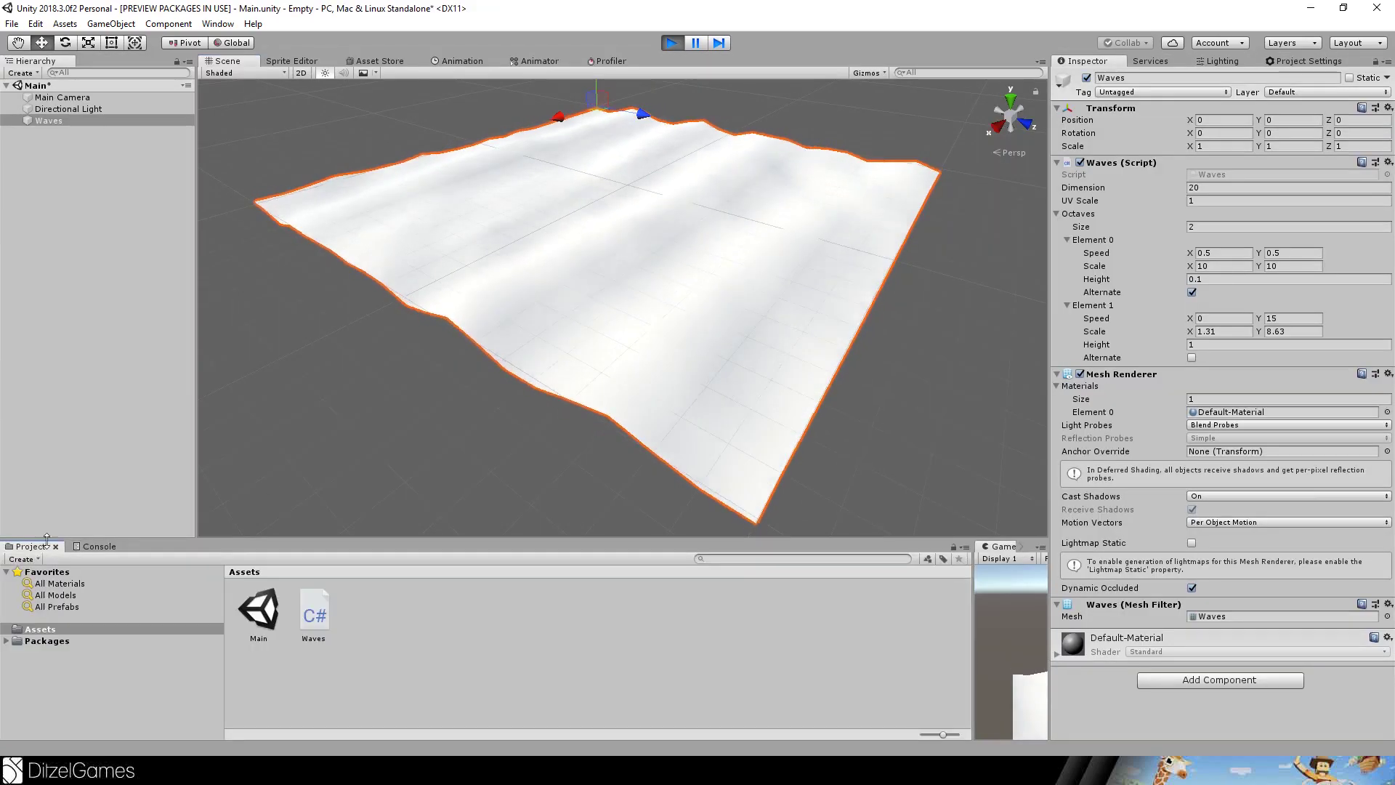
Inspect the animated Waves mesh from several angles in the scene and stop play mode.
middle_click_drag(744, 316, 658, 531)
middle_click_drag(547, 407, 594, 205)
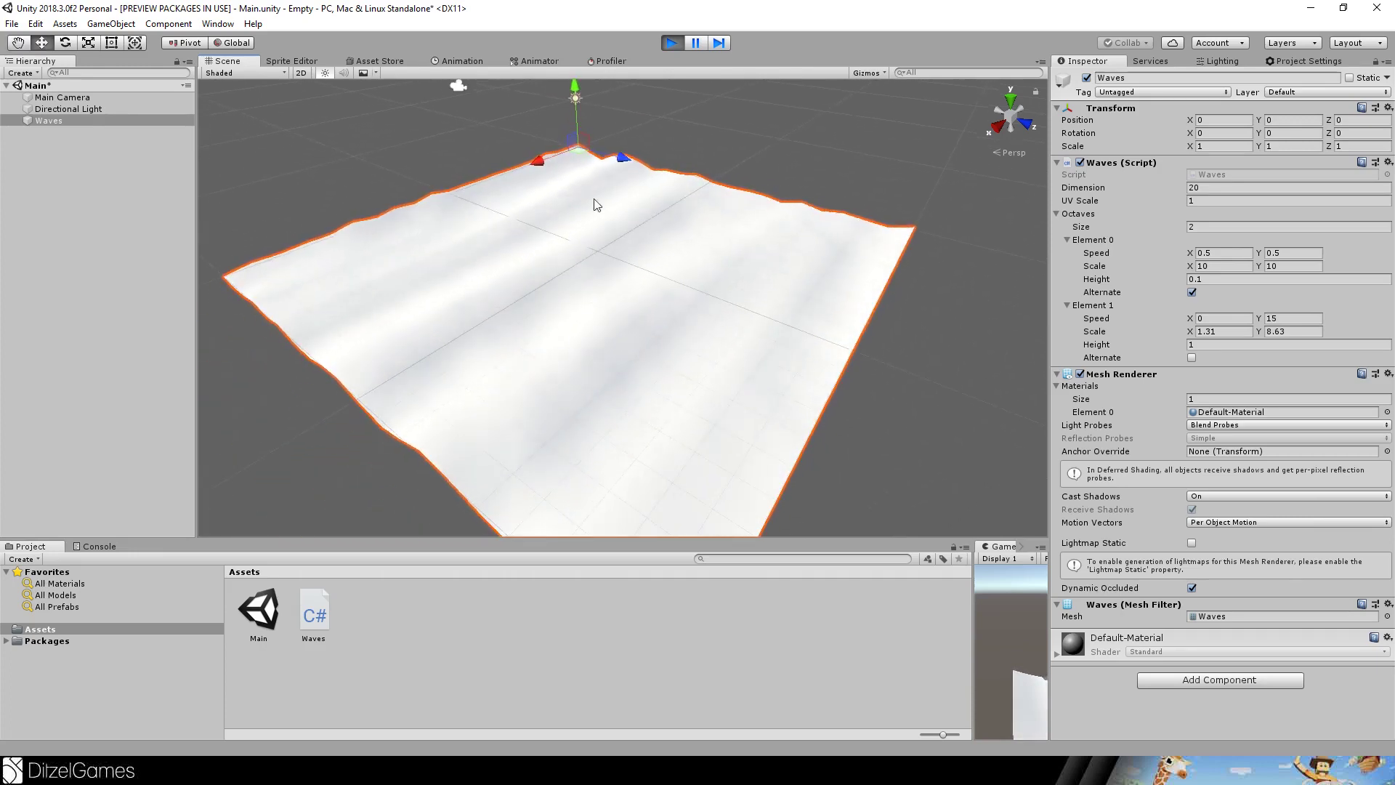
middle_click_drag(597, 472, 643, 369)
middle_click_drag(674, 237, 613, 362)
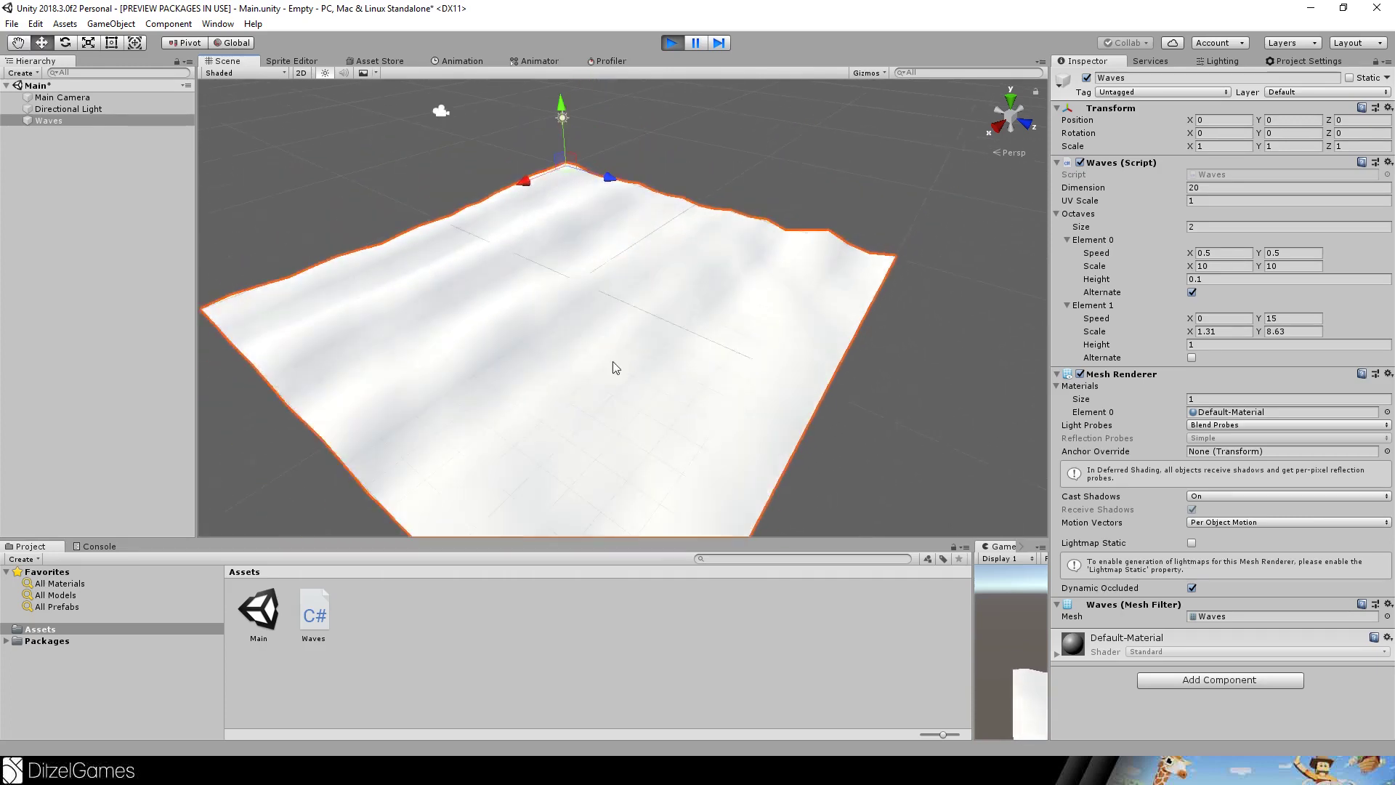
key("ctrl+p")
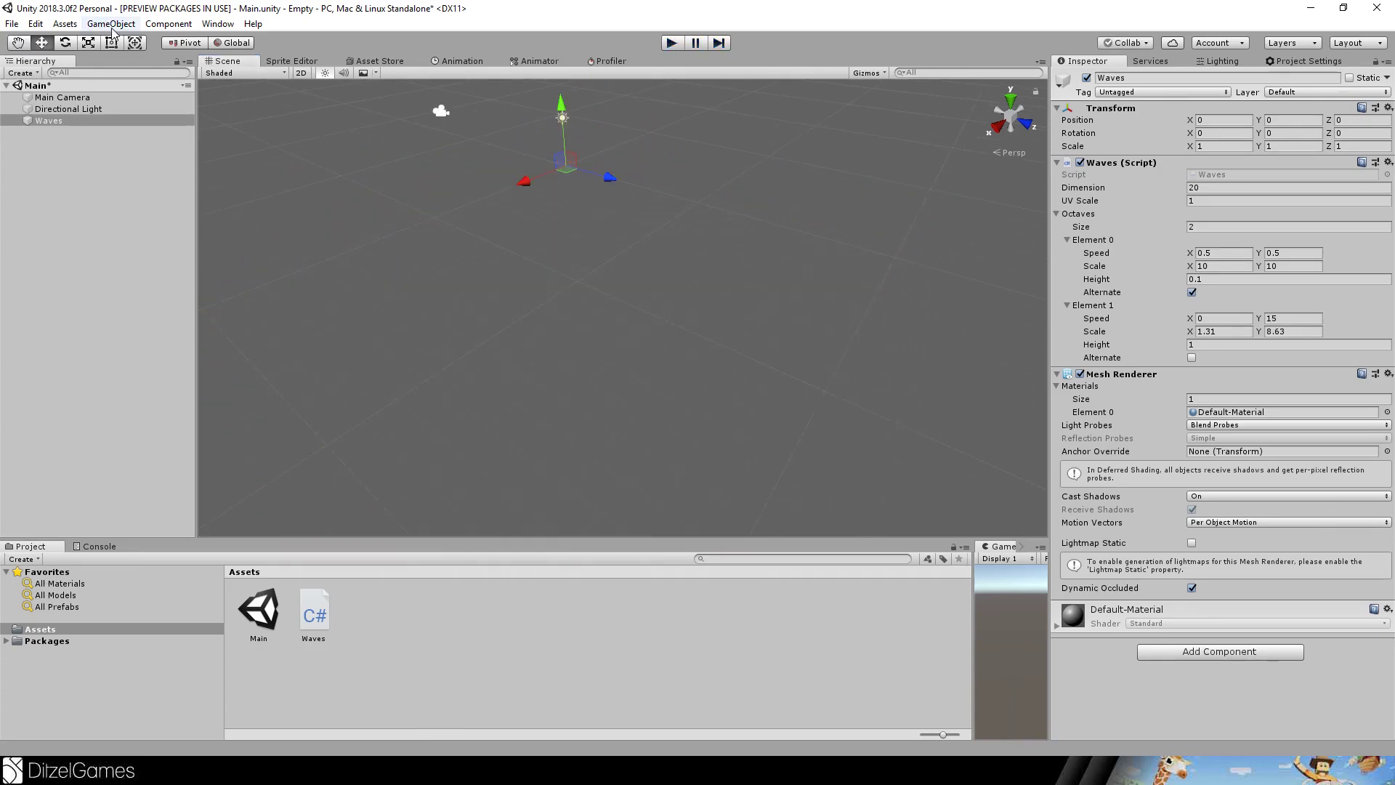
Open the Package Manager.
left_click(61, 26)
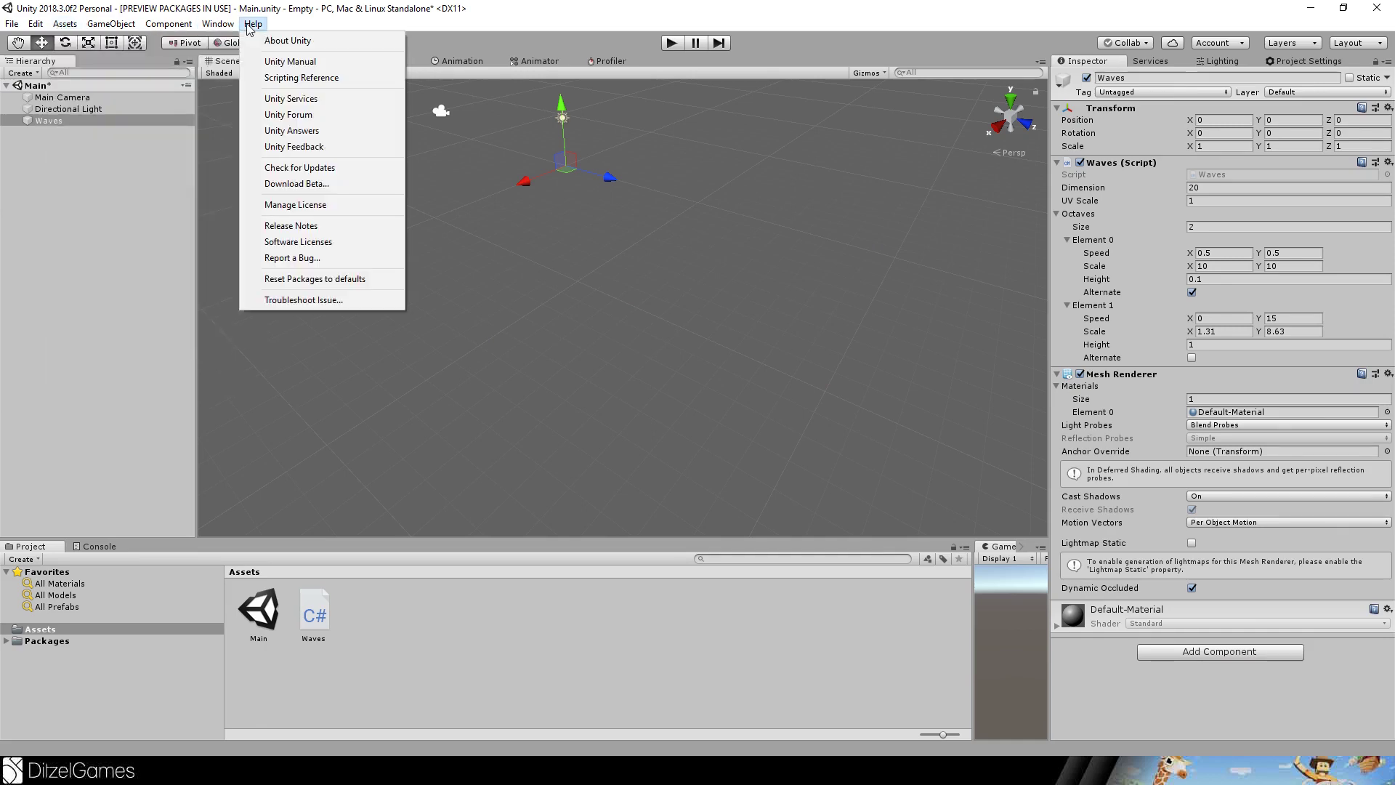
mouse_move(248, 24)
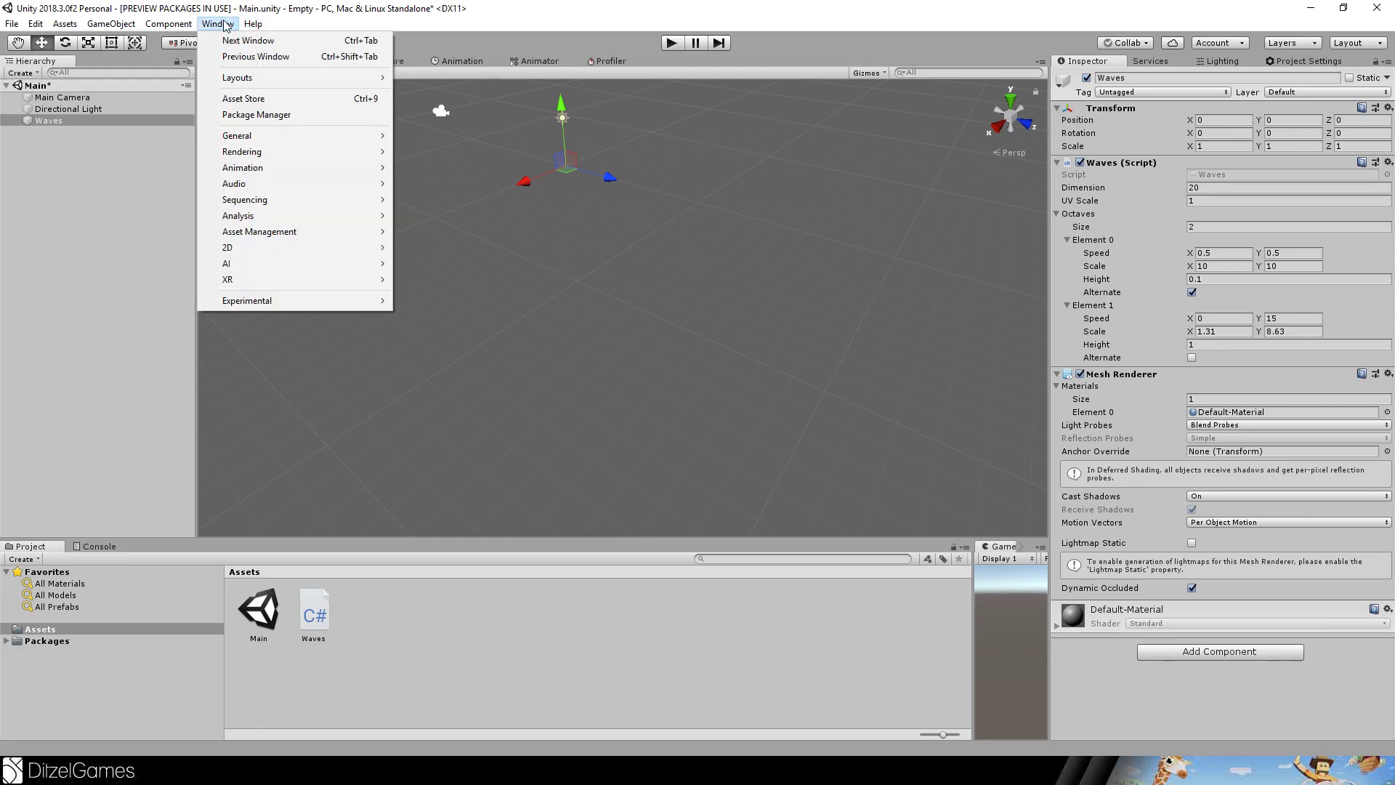
left_click(247, 115)
left_click(218, 23)
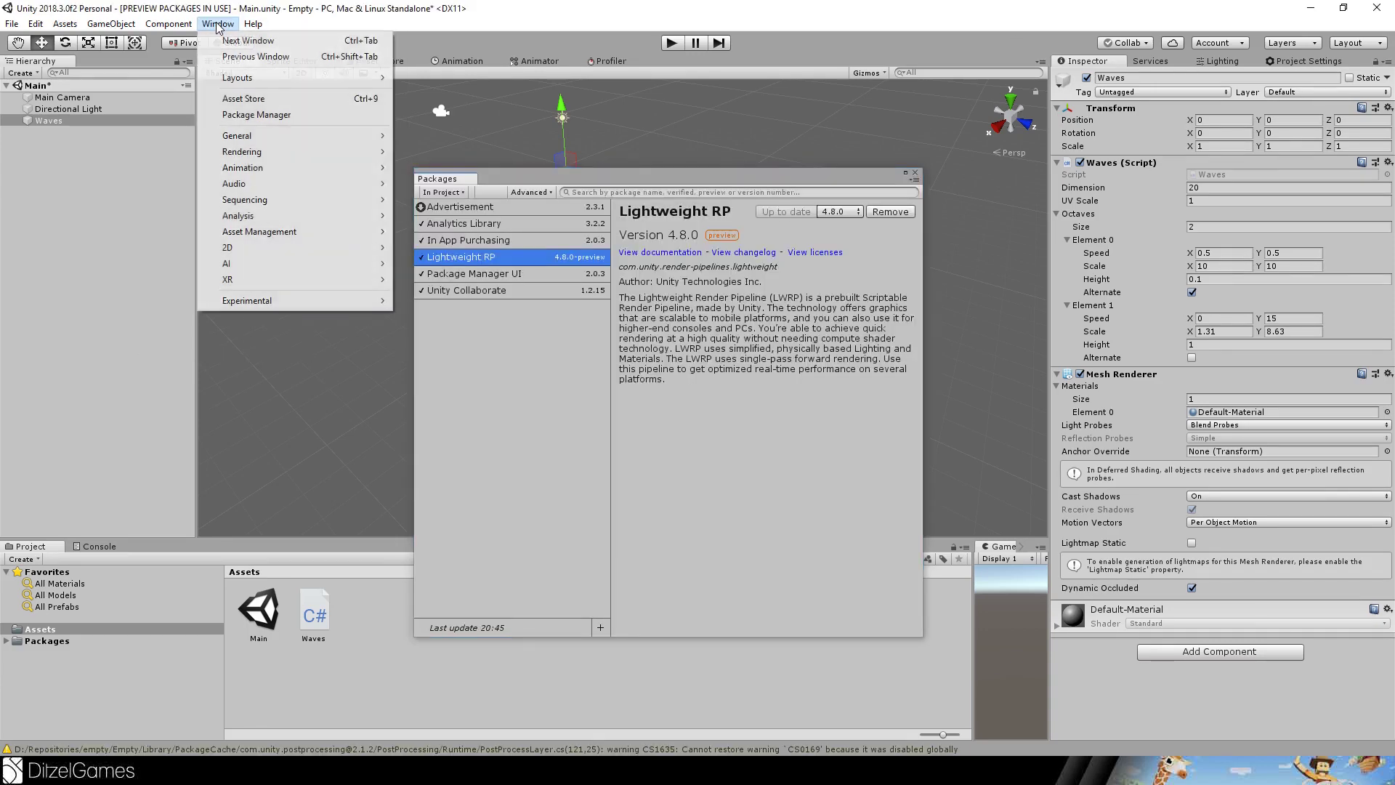
left_click(239, 114)
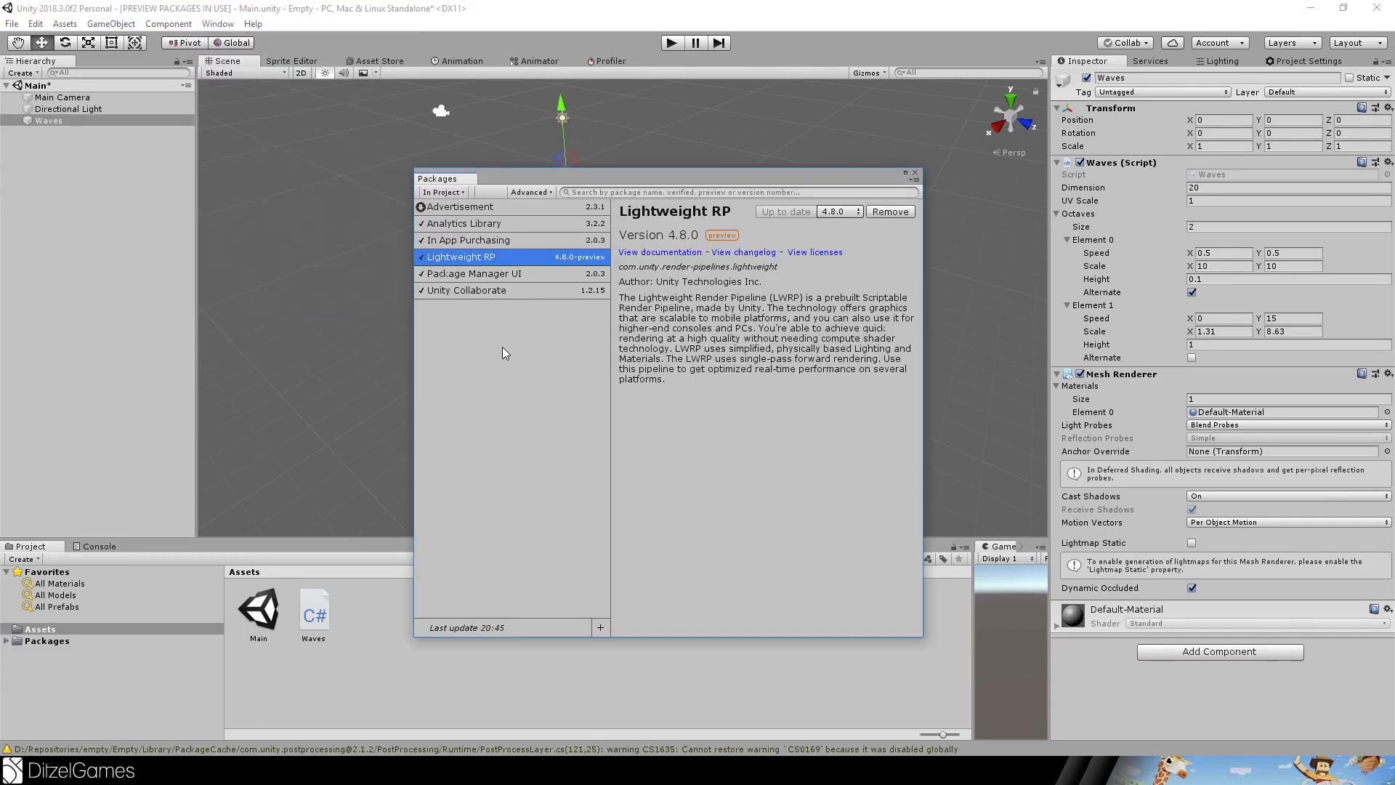
Show all available packages and select the Shadergraph package to view its details.
left_click(452, 192)
left_click(456, 205)
scroll(477, 481, "down", 3)
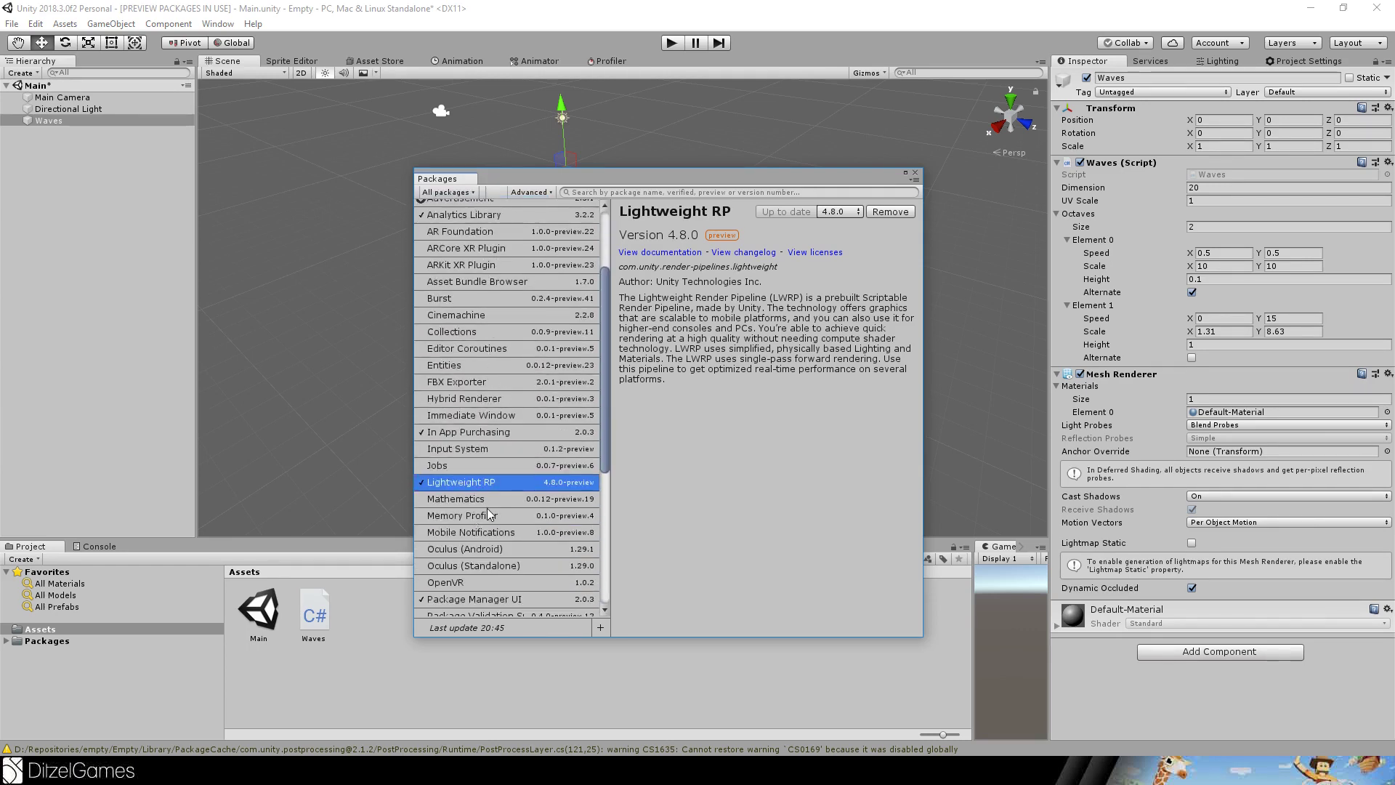
scroll(526, 461, "down", 2)
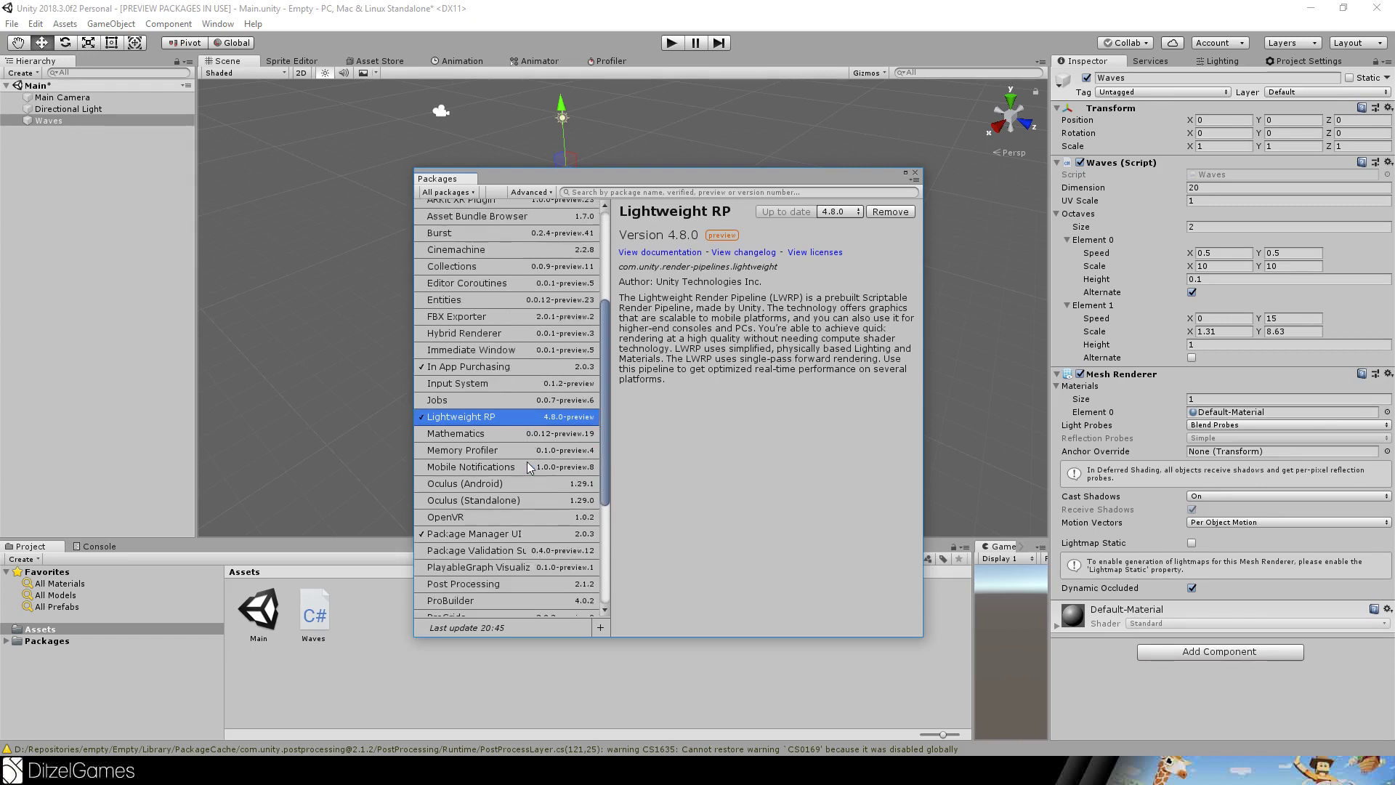
scroll(526, 467, "down", 3)
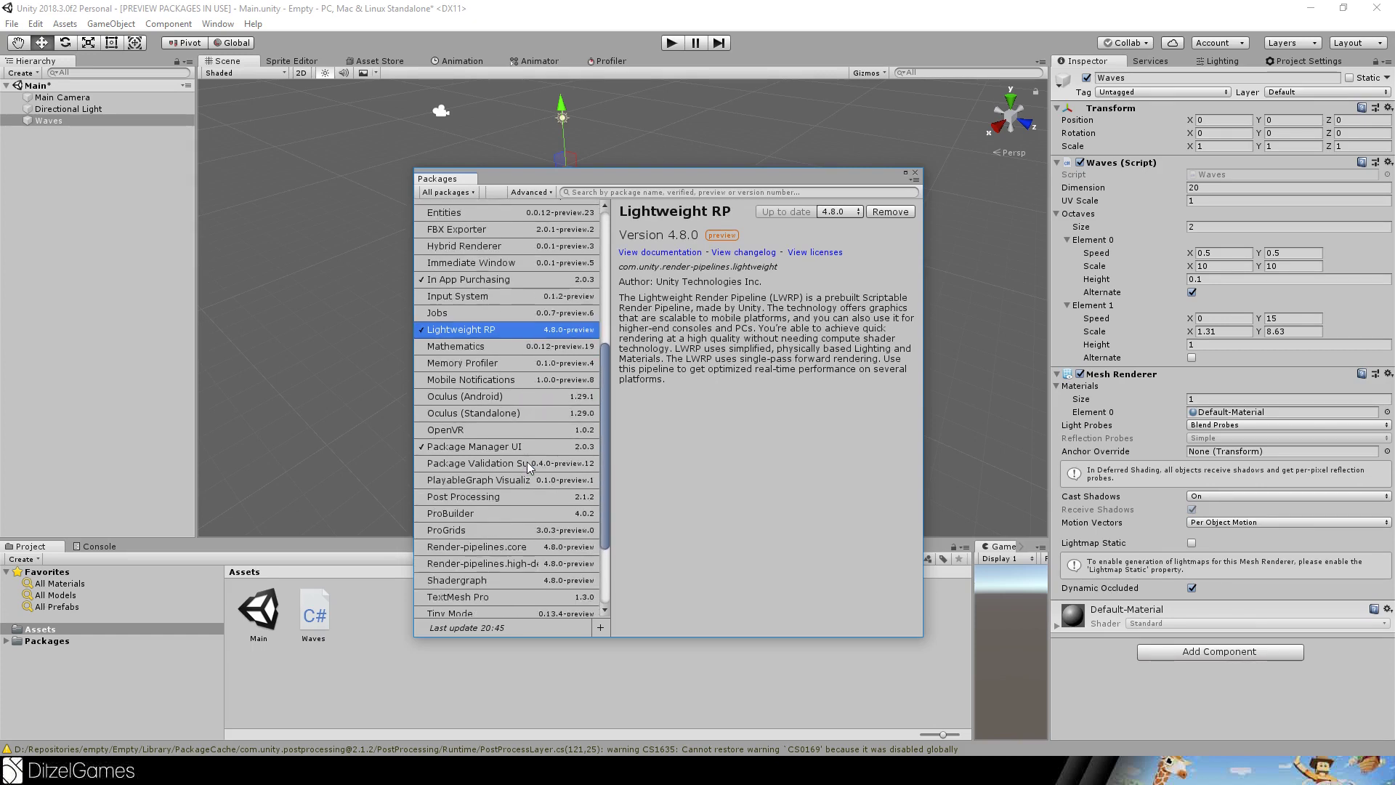
left_click(488, 580)
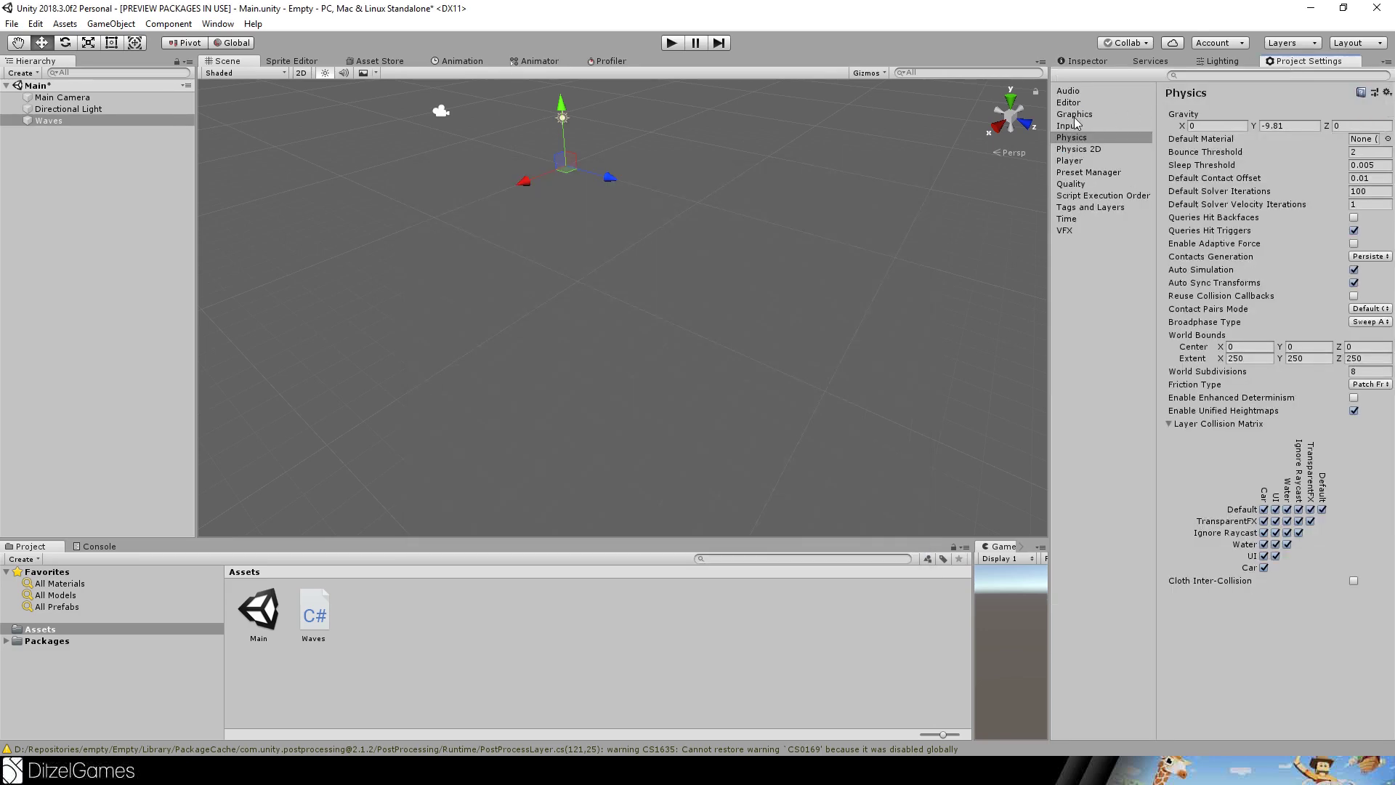
Create a Lightweight Render Pipeline Asset and assign it as the Scriptable Render Pipeline Settings in the project's Graphics settings.
left_click(1074, 114)
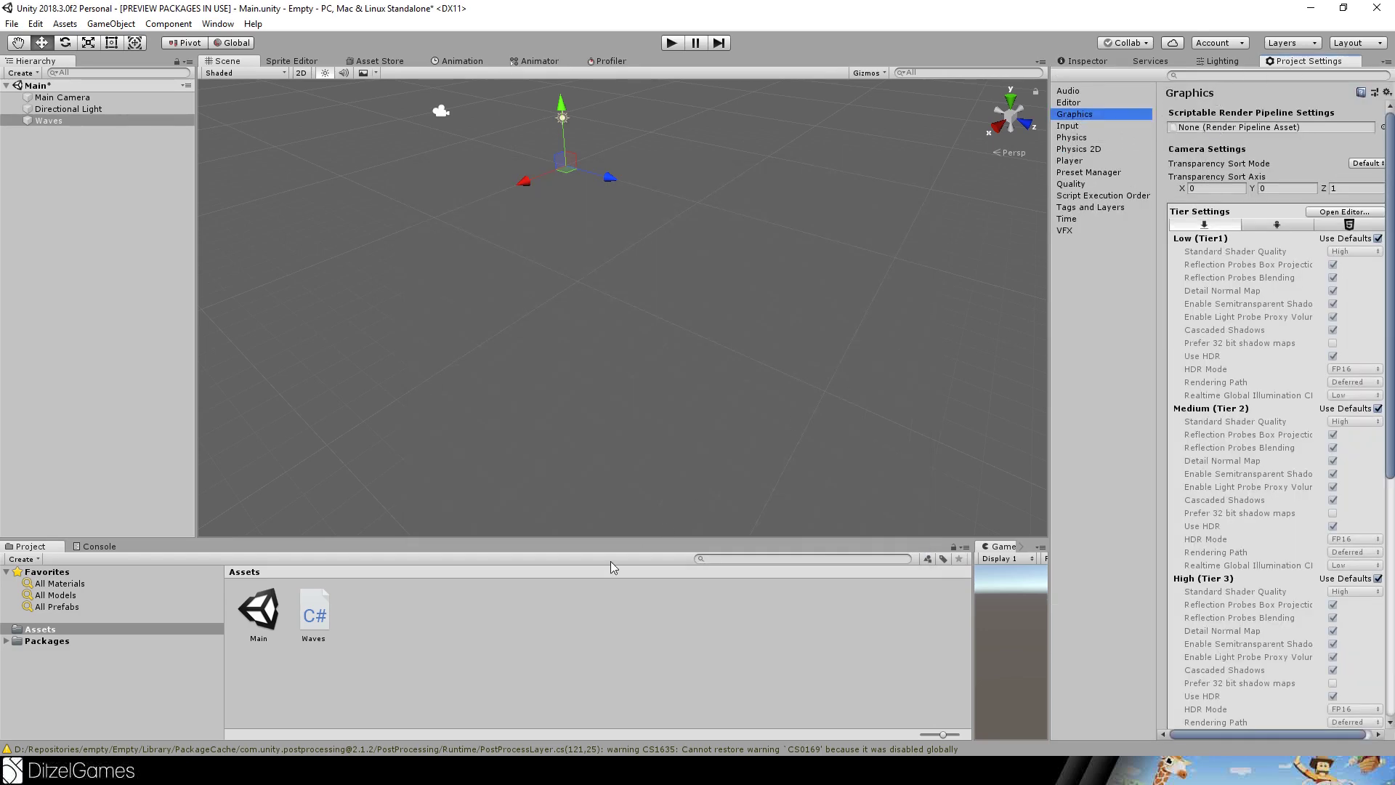
right_click(480, 659)
mouse_move(570, 321)
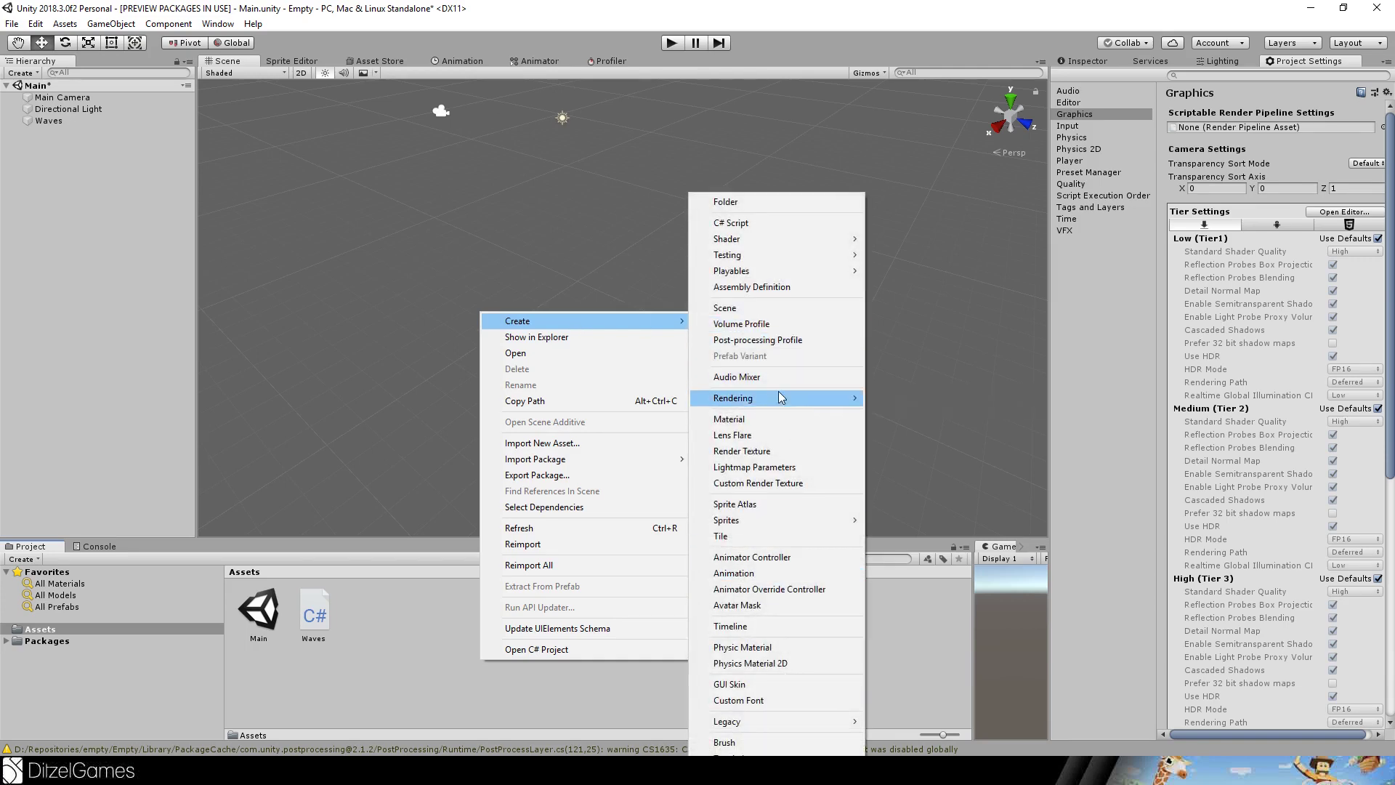
mouse_move(732, 402)
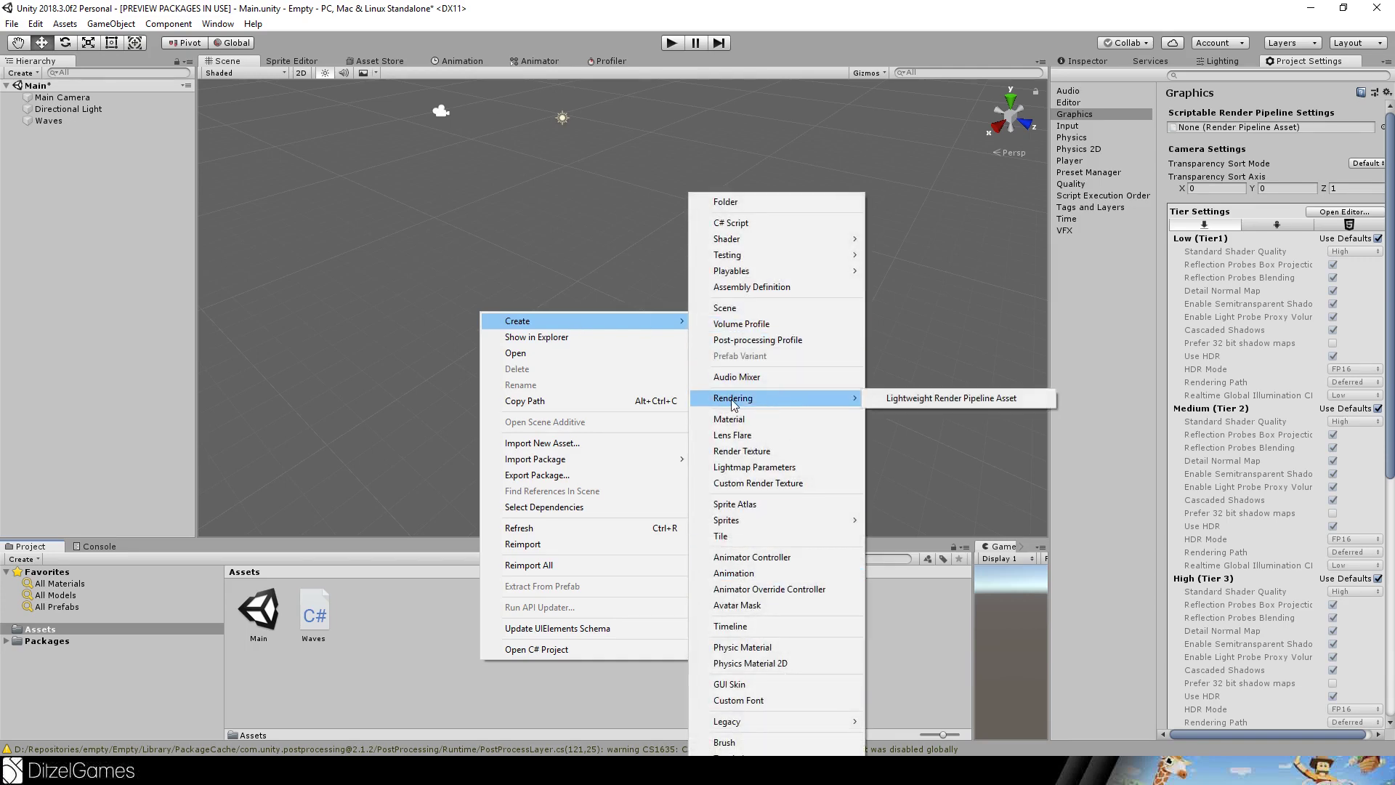
left_click(908, 398)
left_click(280, 638)
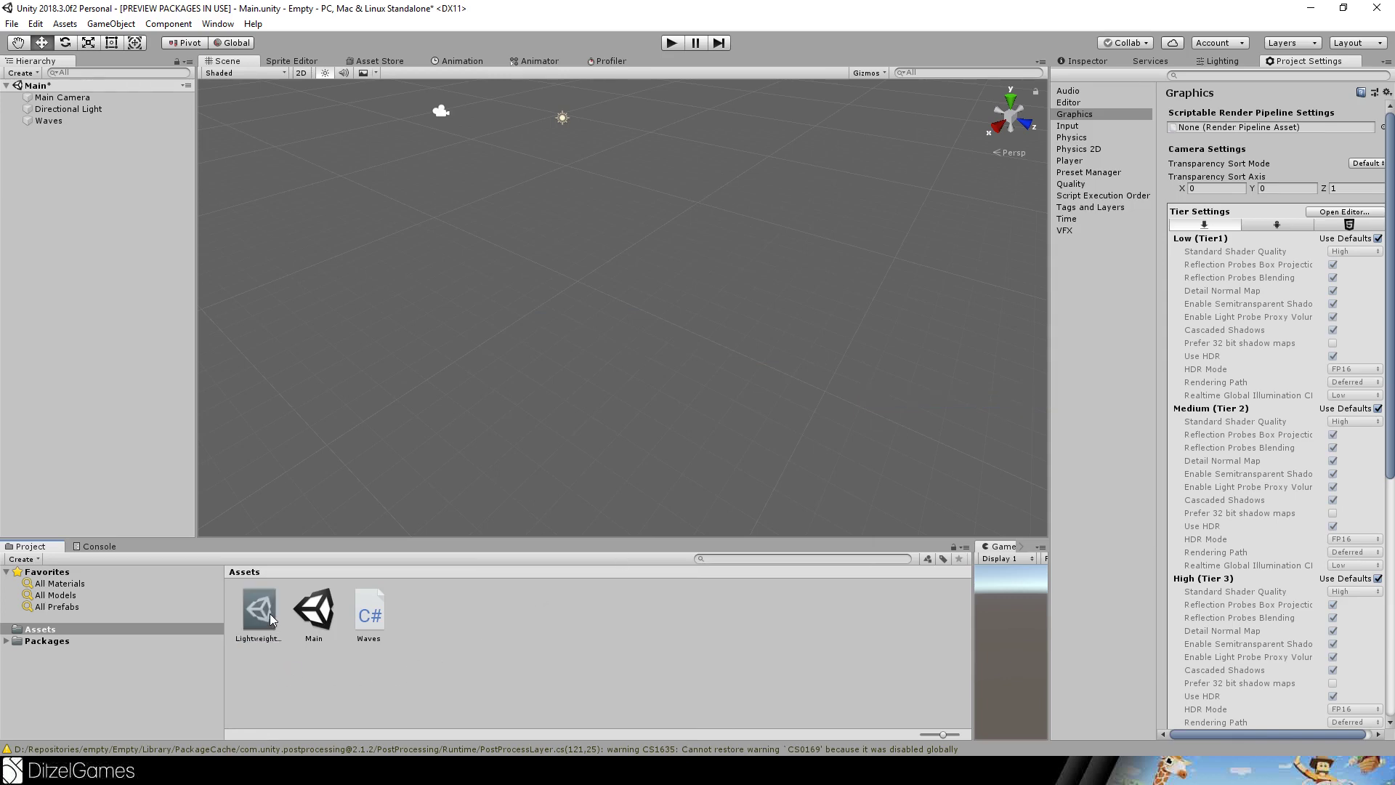
left_click_drag(258, 614, 1233, 133)
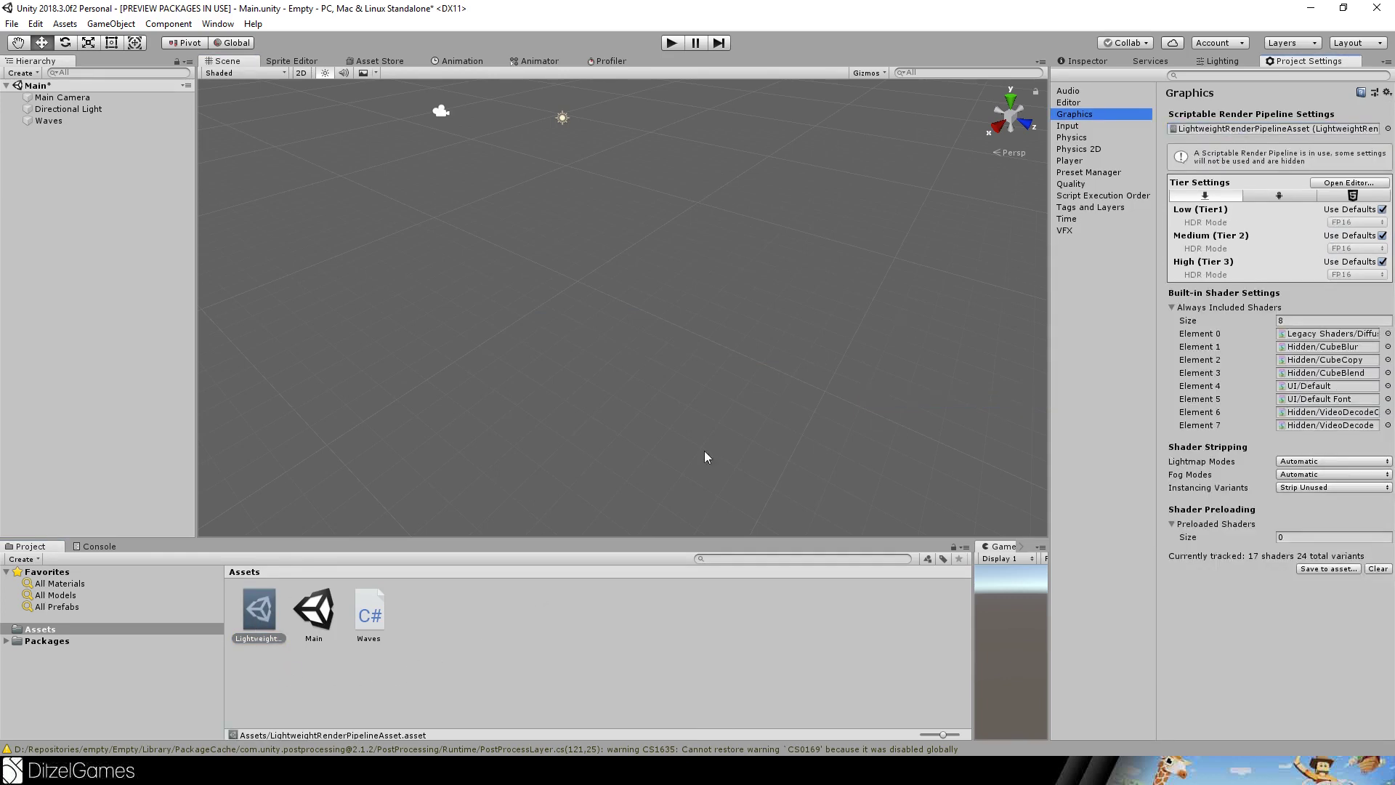
Create a PBR Graph shader named WaterGraph in the Assets folder.
right_click(433, 627)
mouse_move(548, 282)
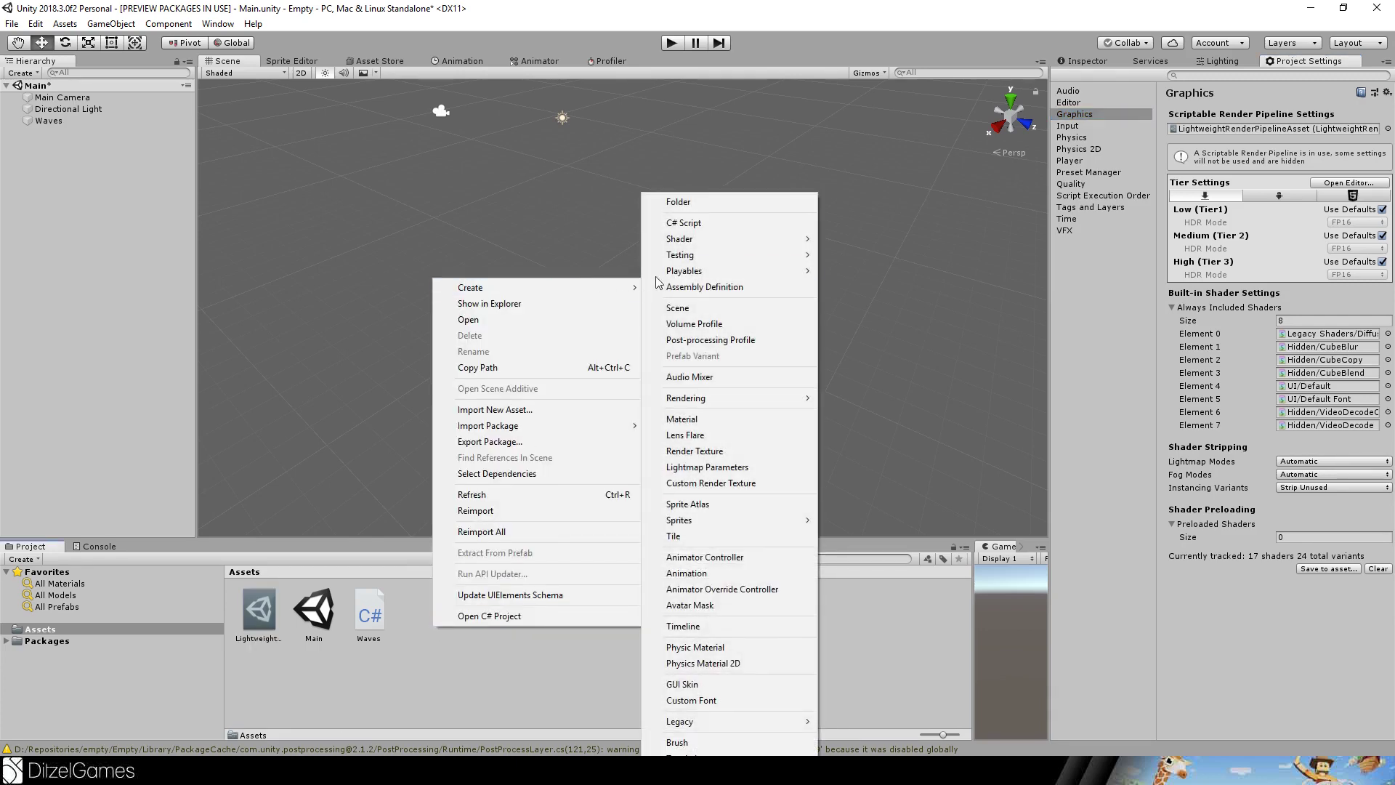
mouse_move(720, 239)
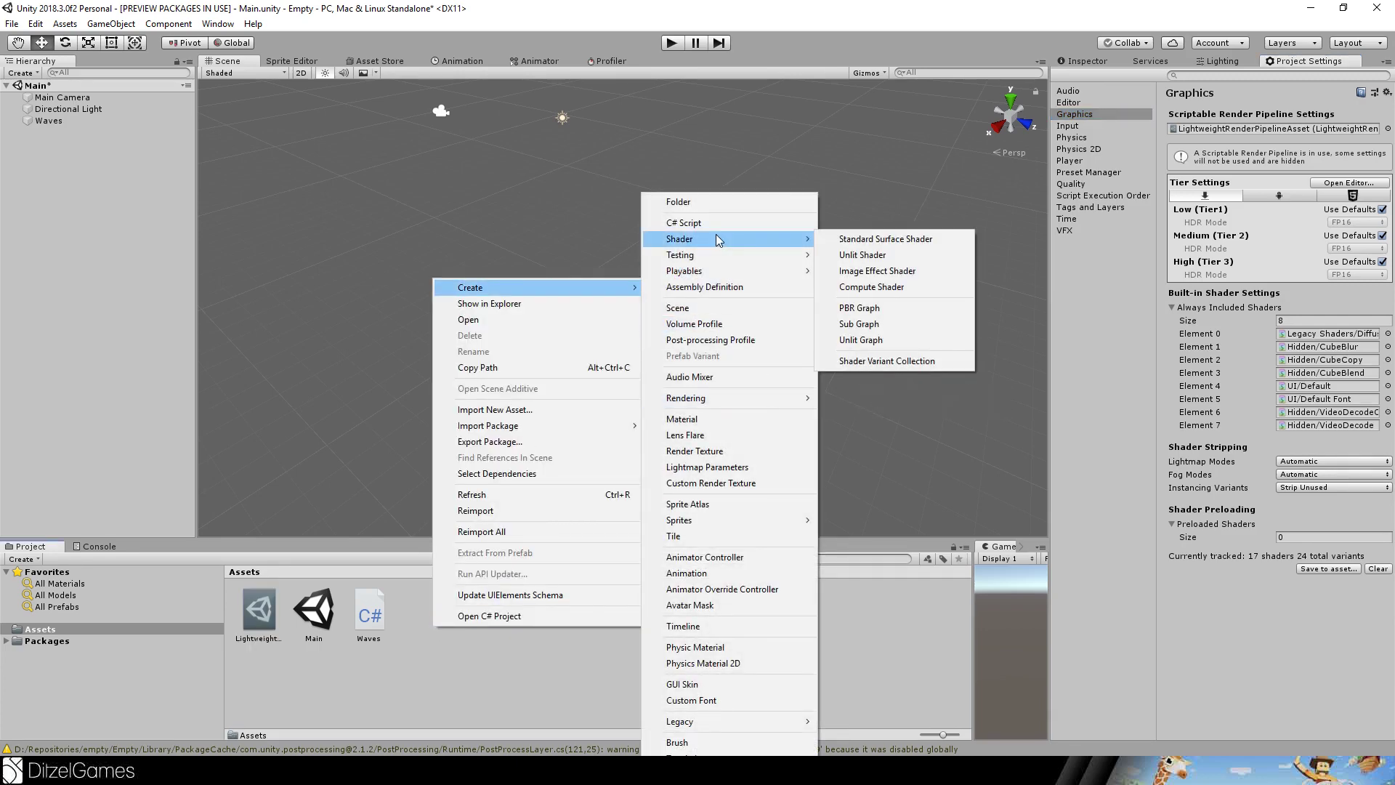
left_click(885, 310)
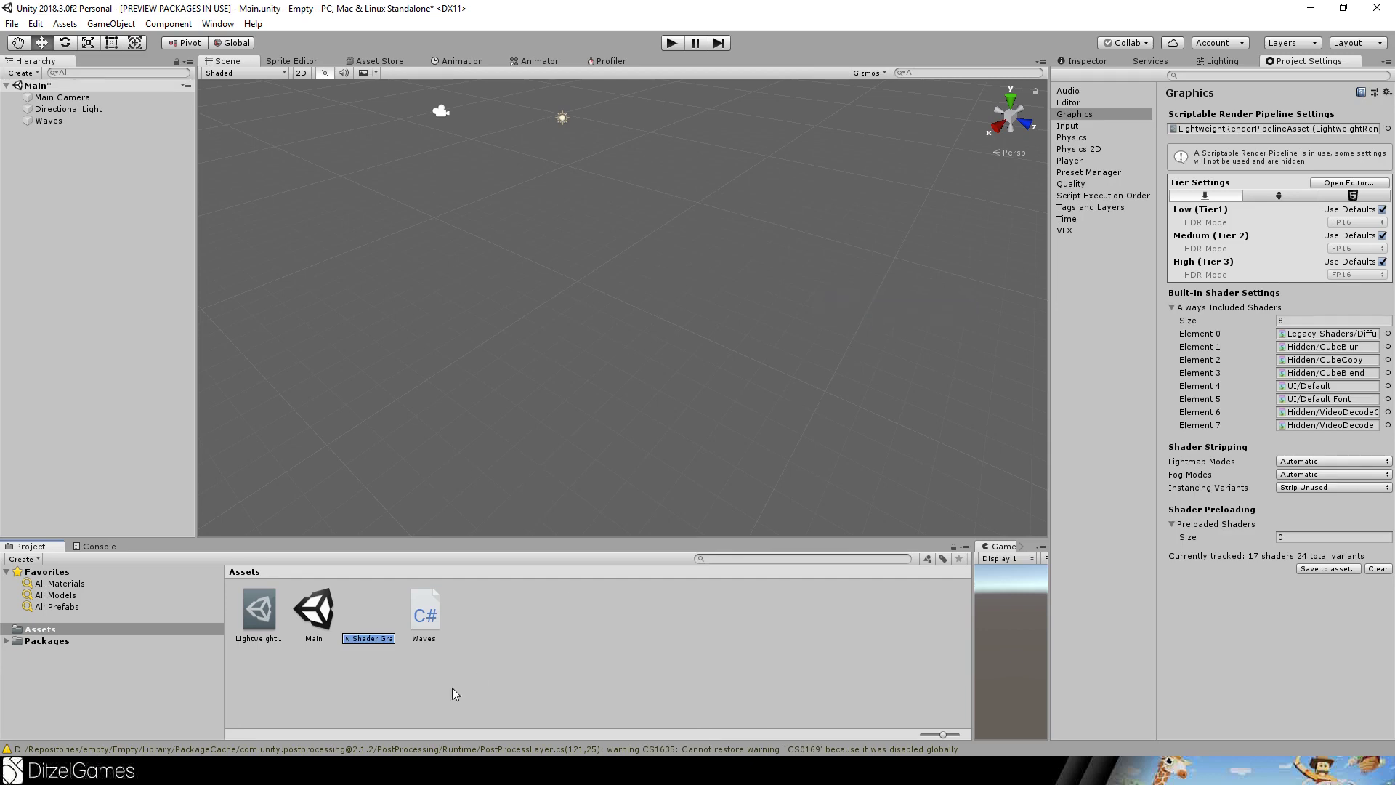
type("WaterGraph")
key("Return")
Create a material named Water in the Assets folder.
right_click(539, 654)
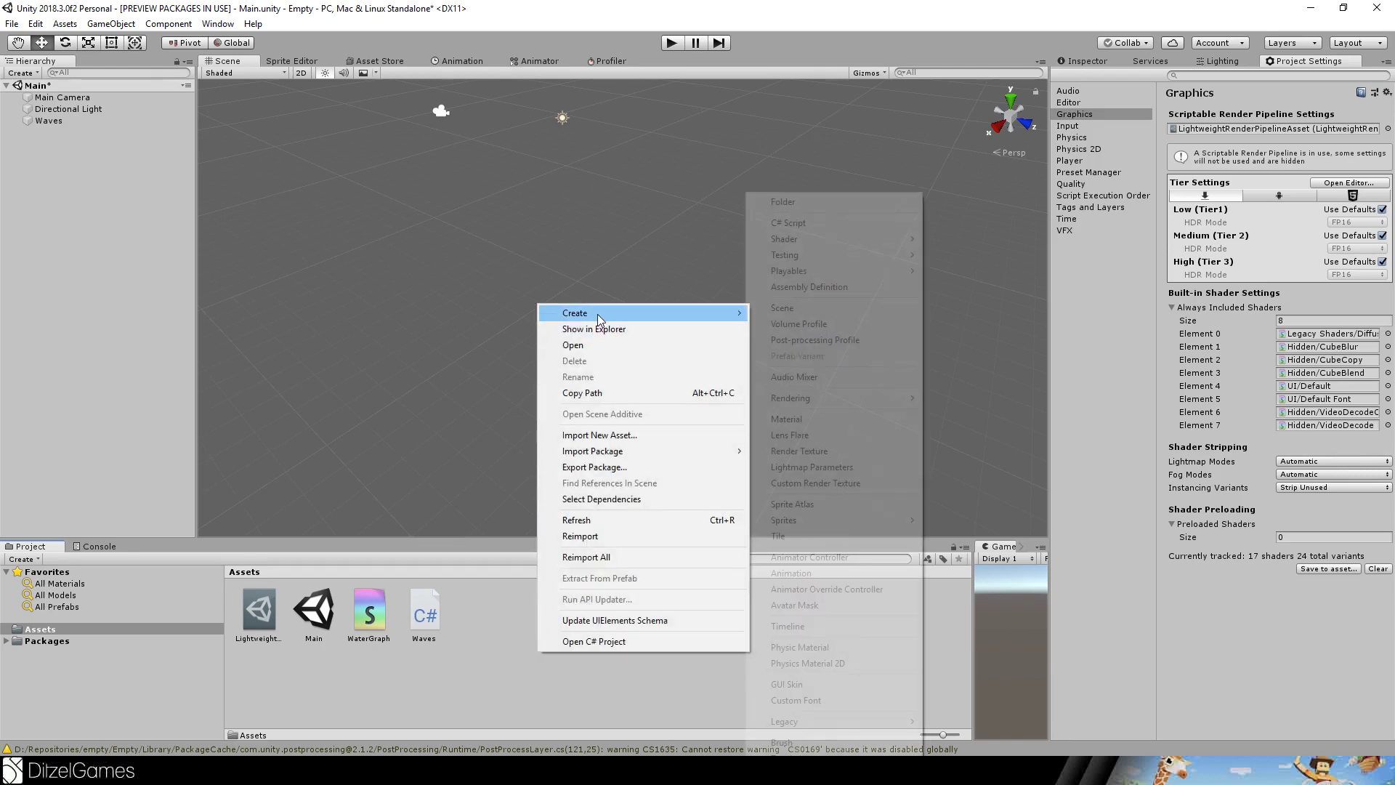
left_click(827, 417)
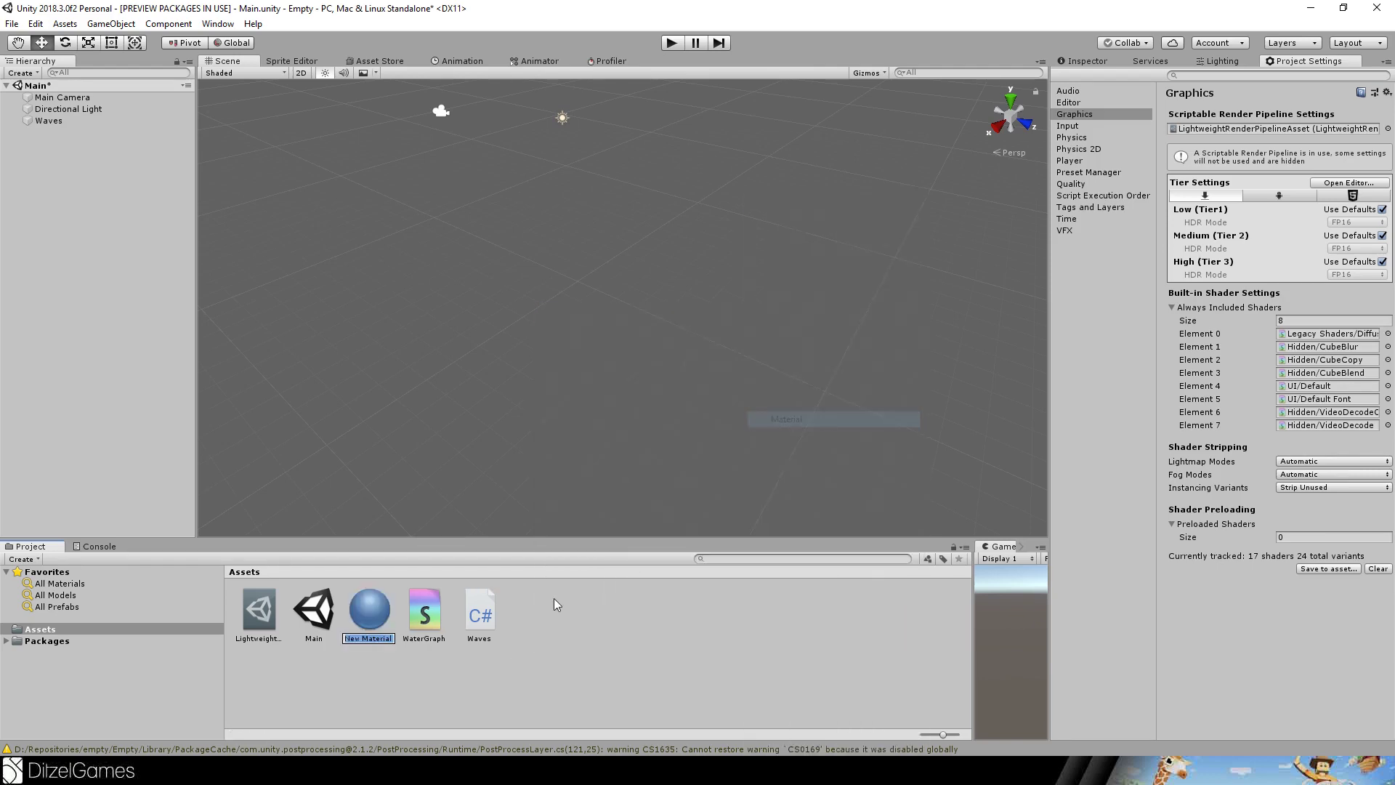
type("Wa")
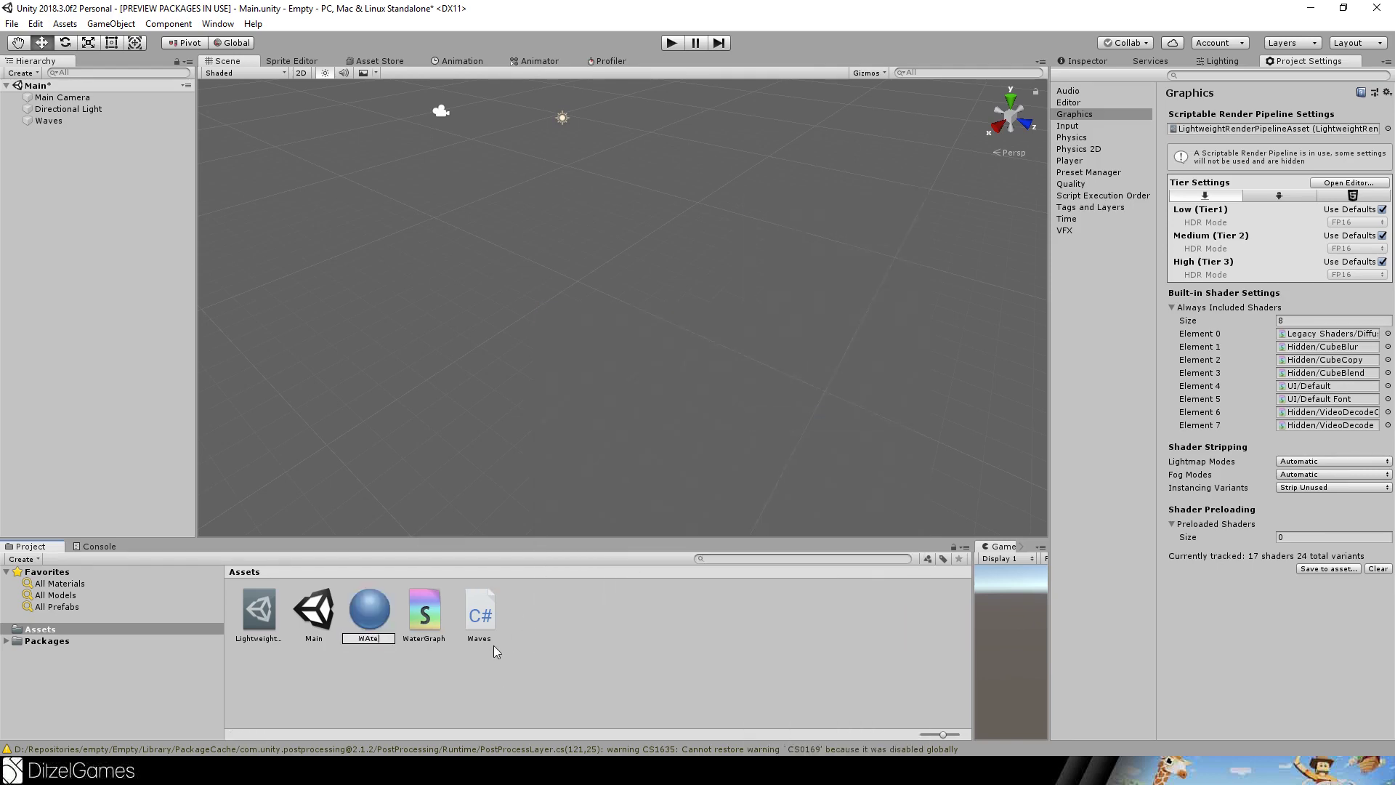
type("ter")
key("Return")
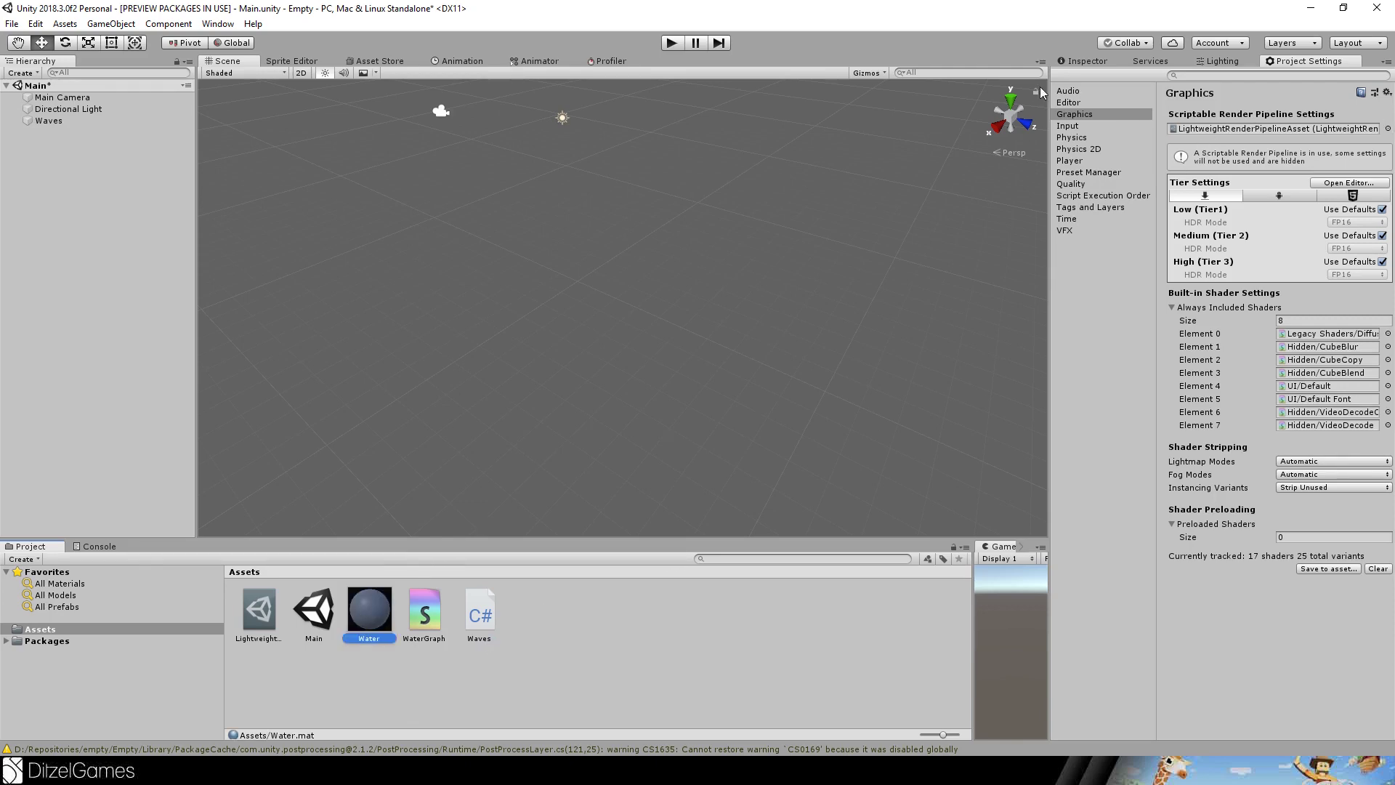
Set the Water material's shader to Shader Graphs/WaterGraph.
left_click(1079, 62)
left_click(1228, 90)
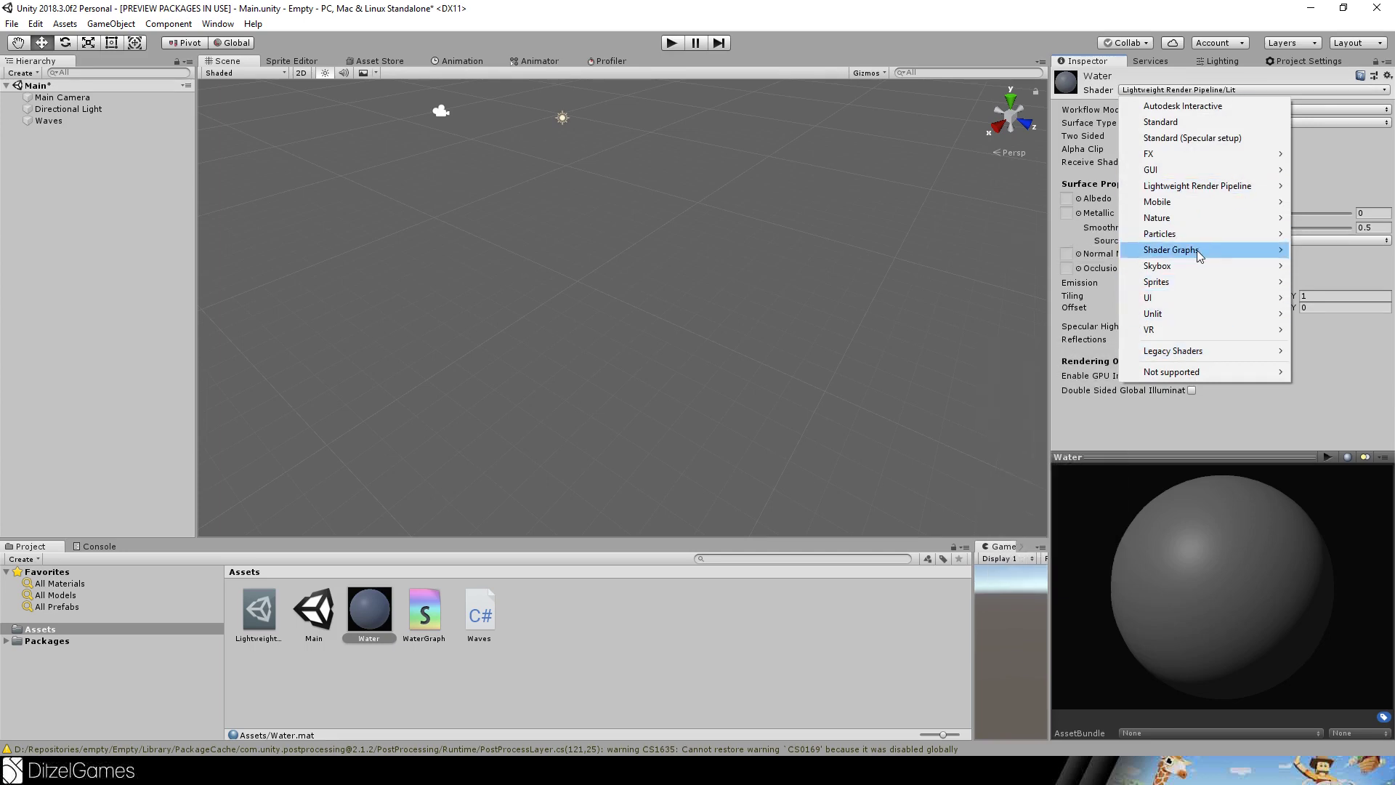
left_click(1085, 251)
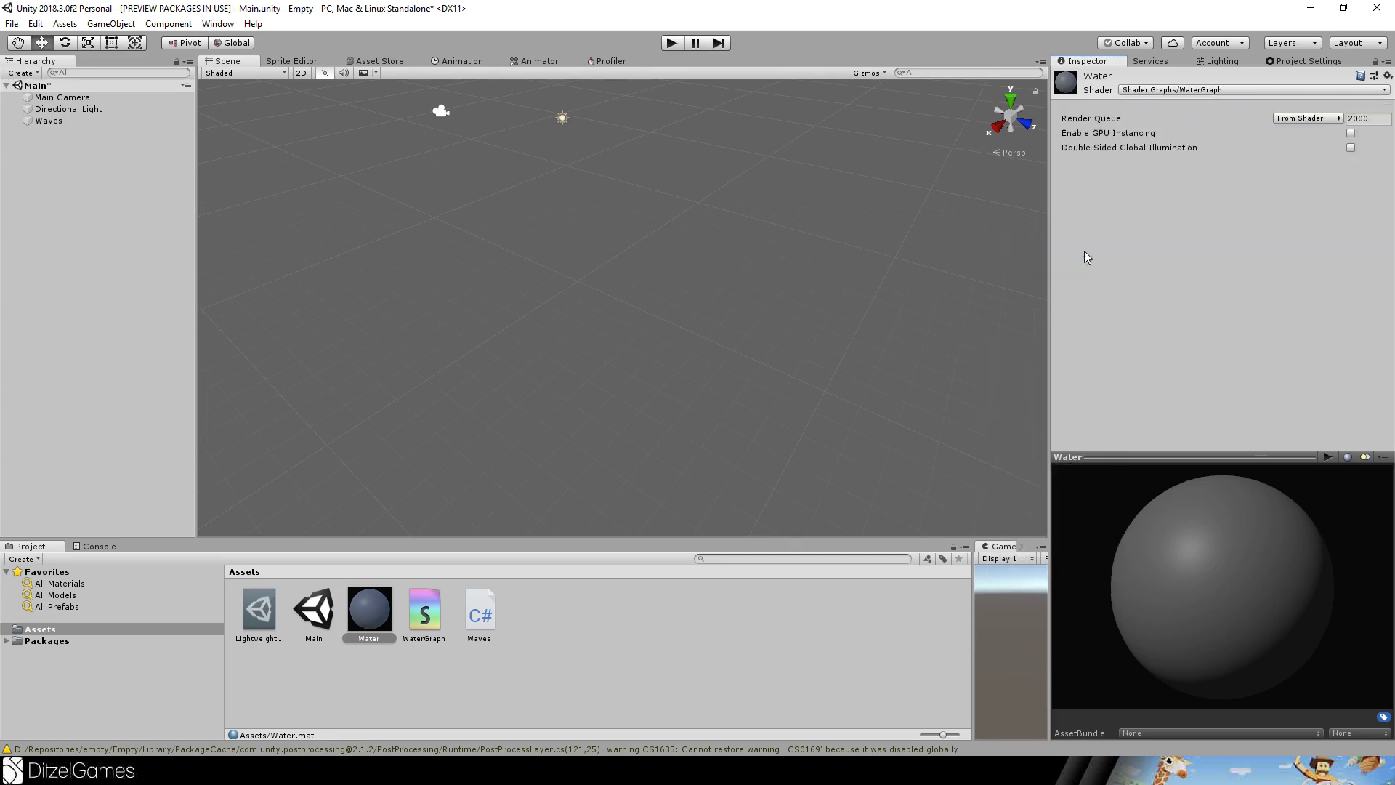
Open WaterGraph for editing and move the PBR Master node to the right to free space for other nodes.
double_click(425, 614)
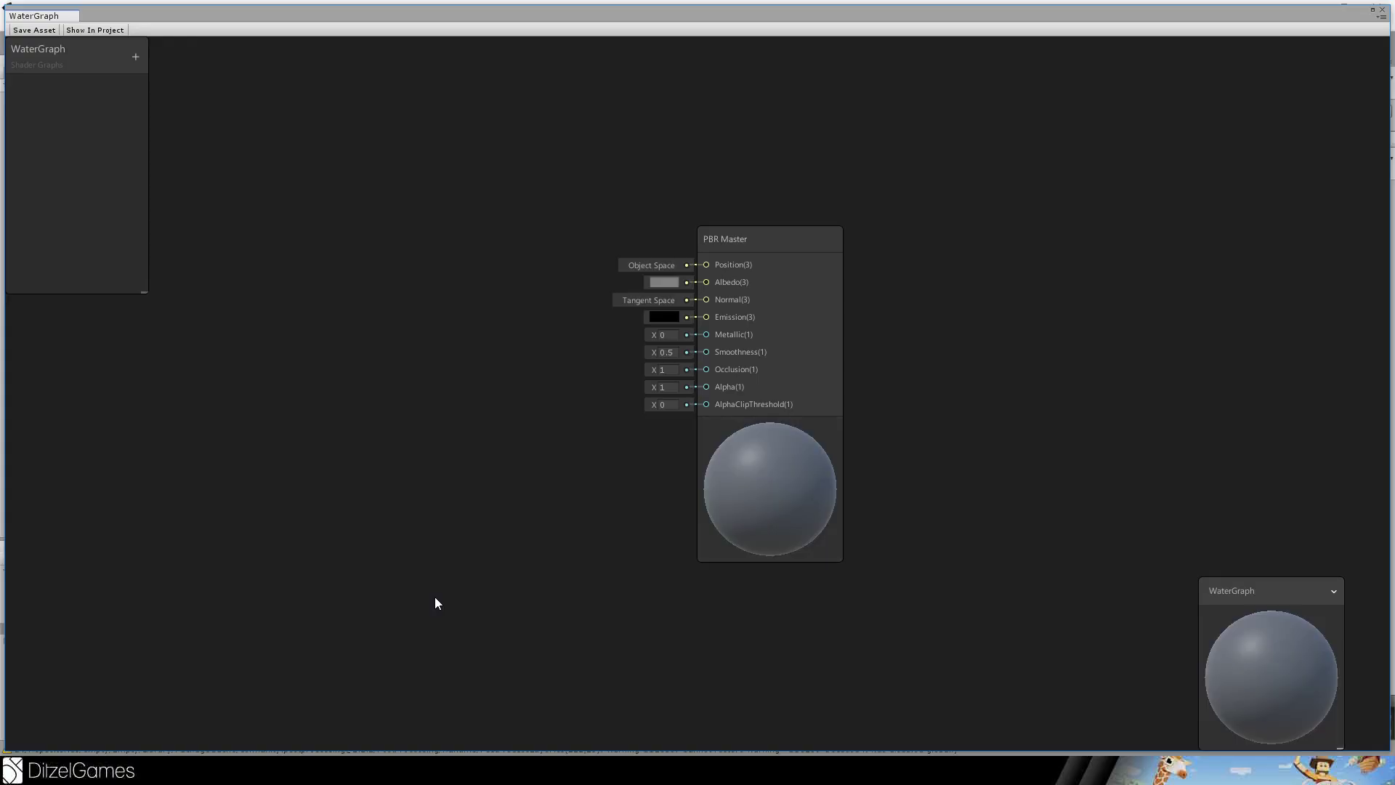
left_click_drag(641, 331, 892, 274)
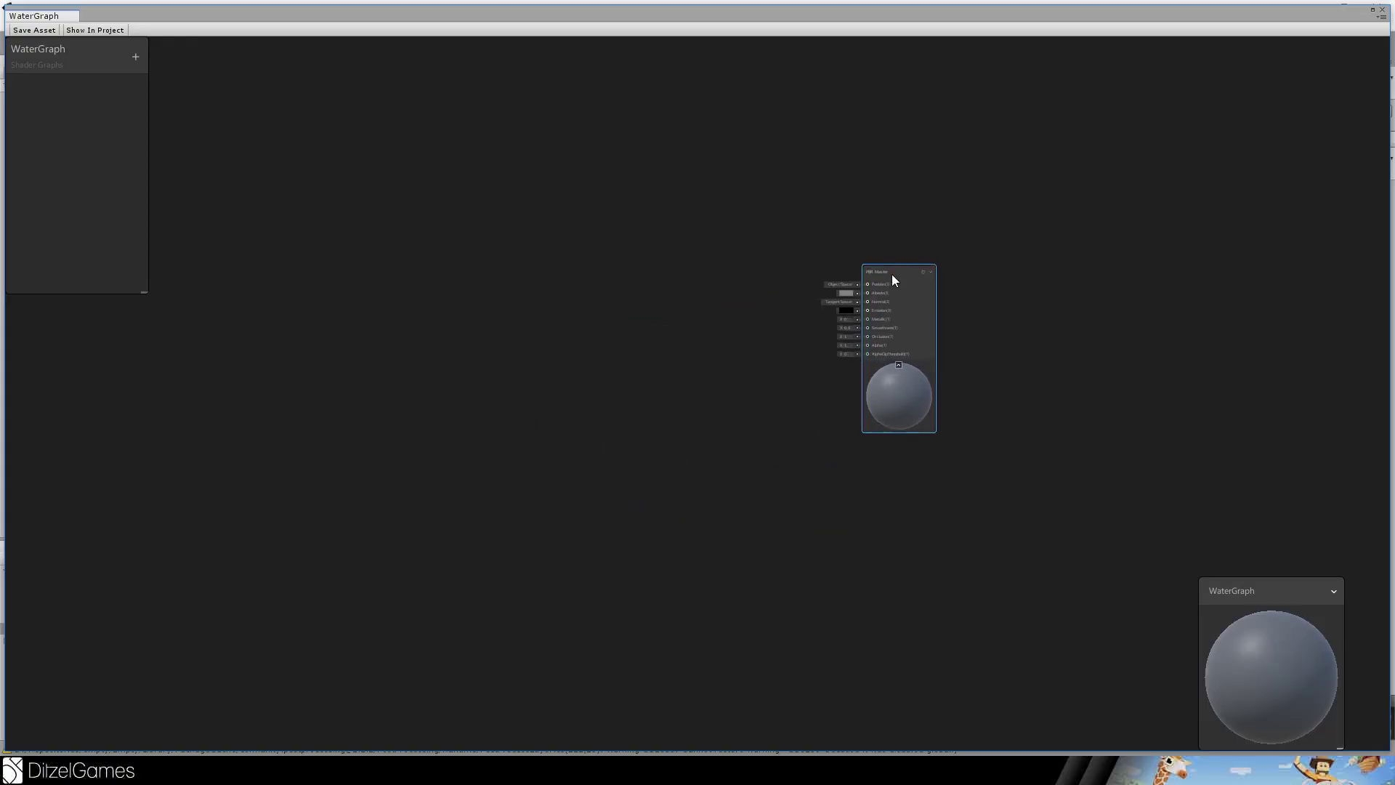
middle_click_drag(569, 317, 626, 373)
scroll(672, 395, "up", 4)
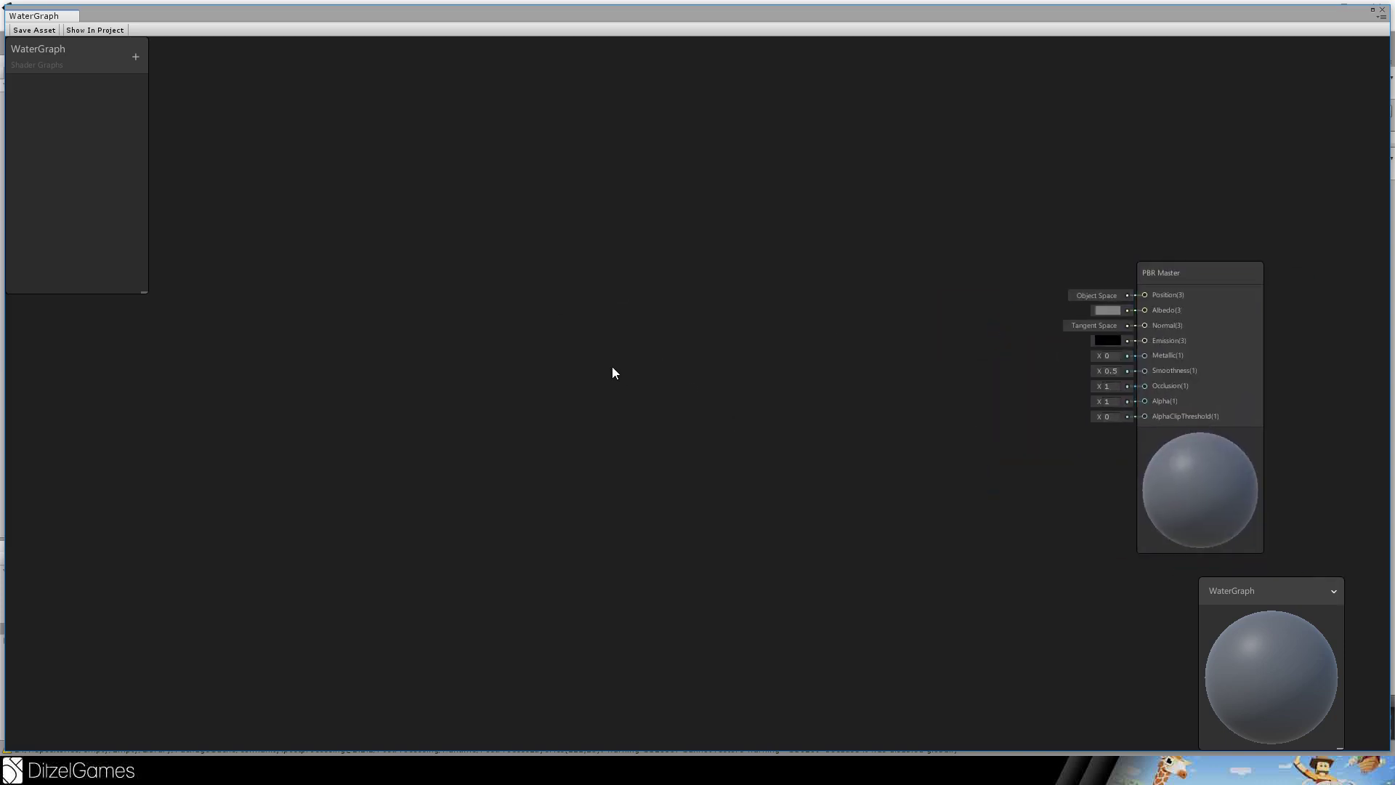
Add a Position node and place it well to the left of the PBR Master node.
key("space")
type("pos")
key("Return")
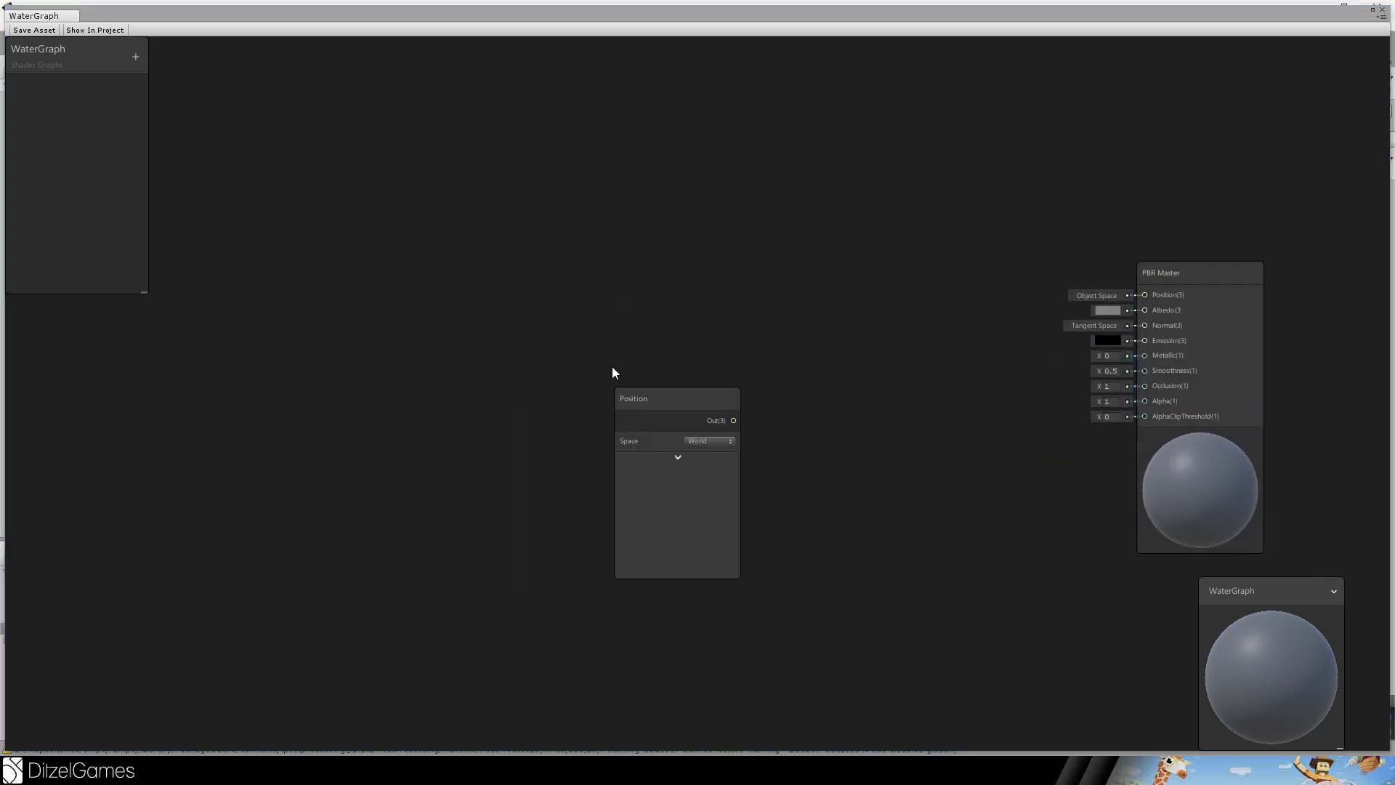
left_click_drag(663, 397, 359, 324)
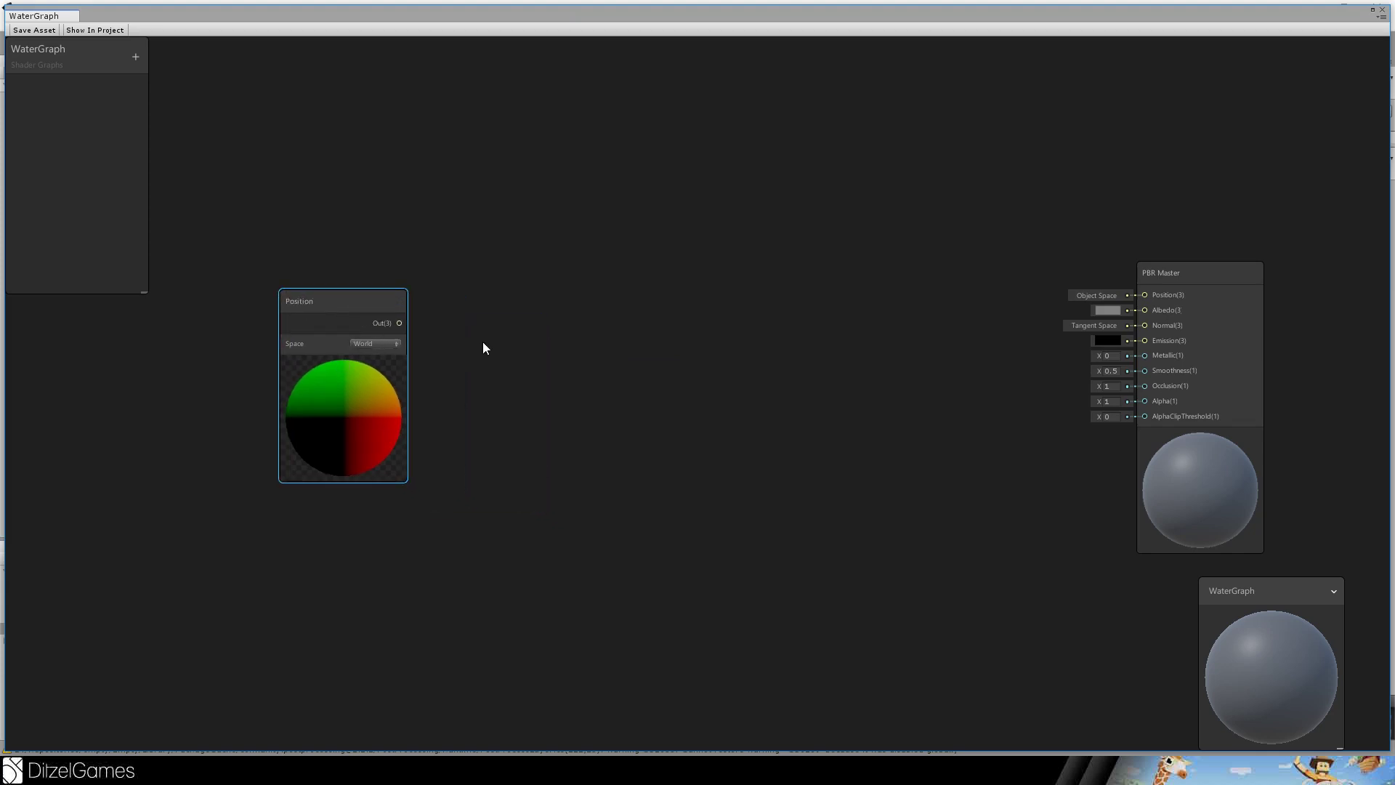
Place an Add node to the right of the Position node and connect the Position output to its B input.
left_click(529, 292)
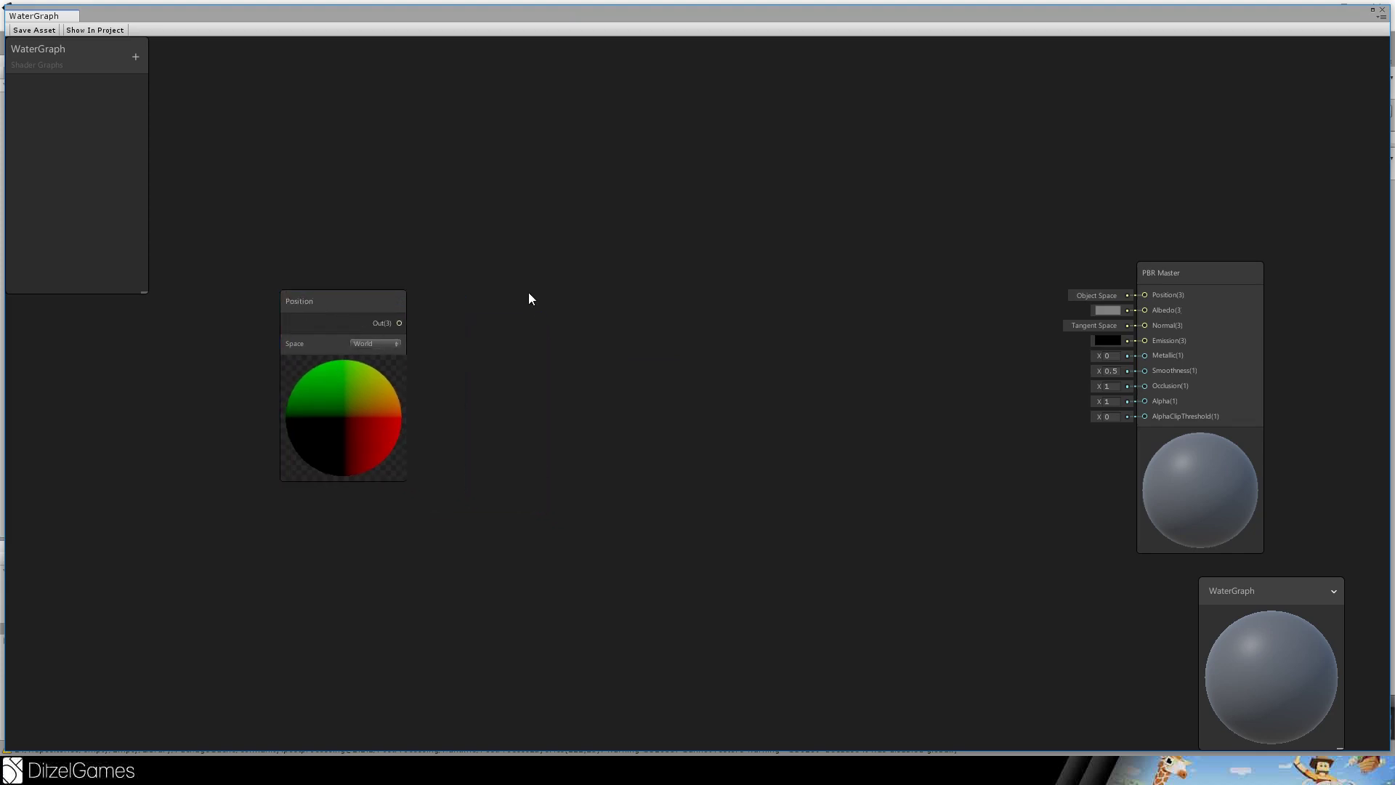
key("space")
type("add")
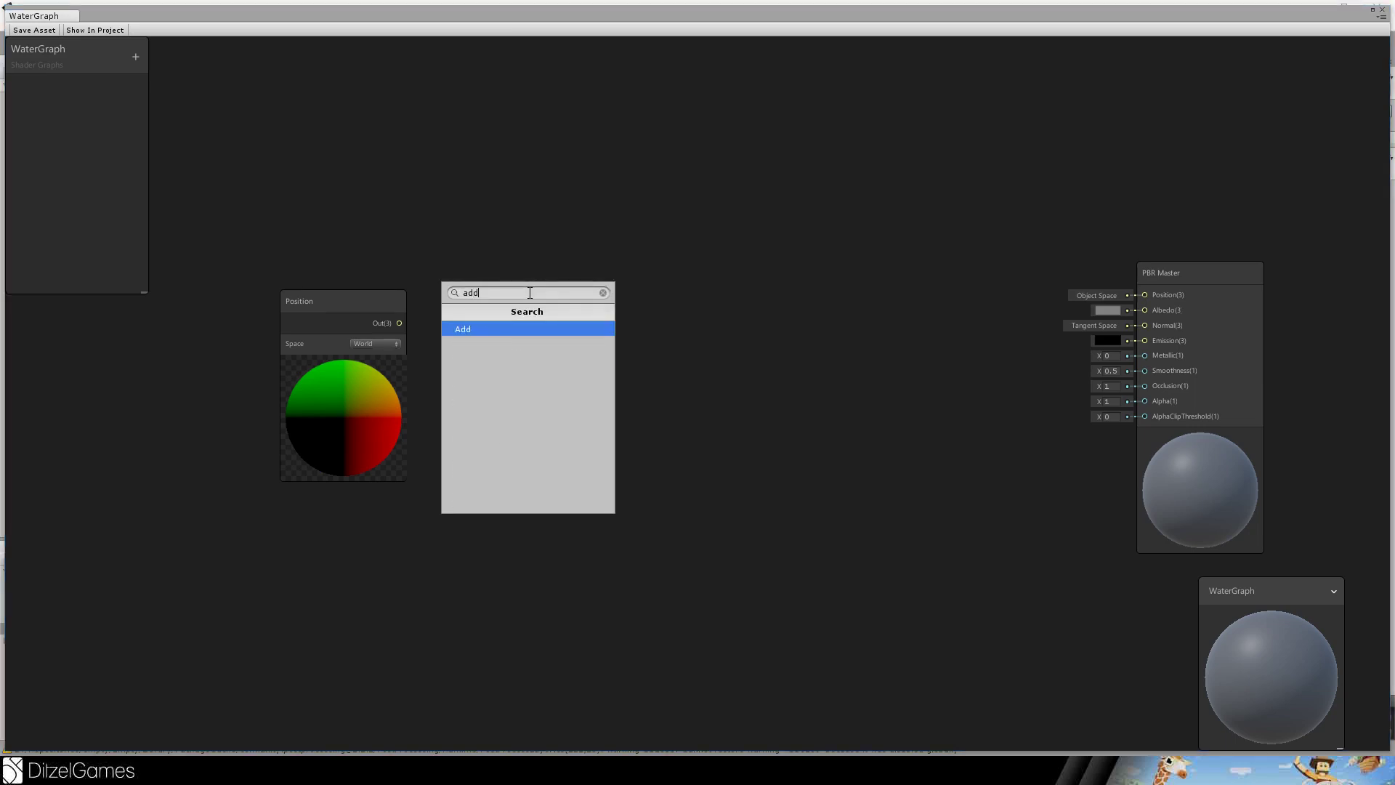
key("Return")
left_click_drag(566, 321, 536, 237)
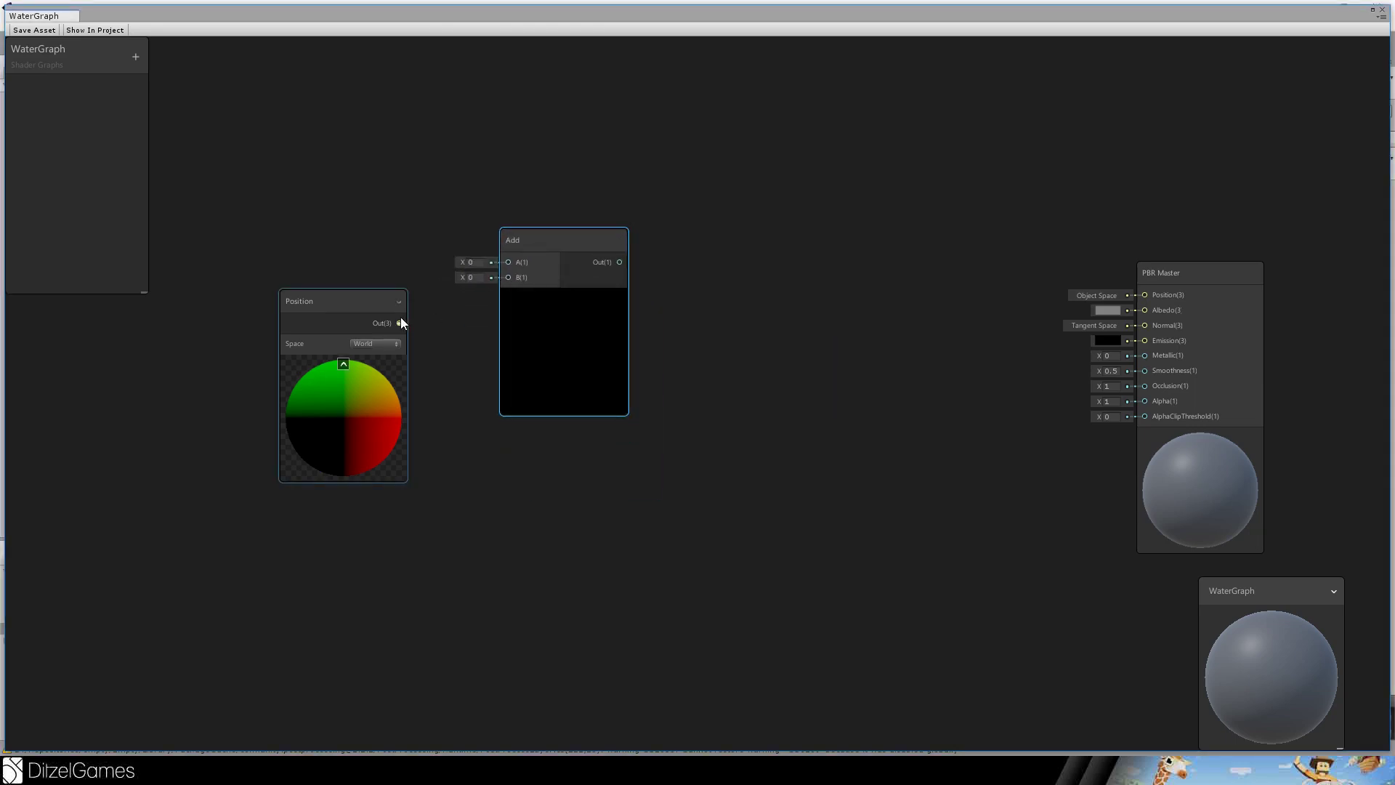
left_click_drag(399, 323, 571, 348)
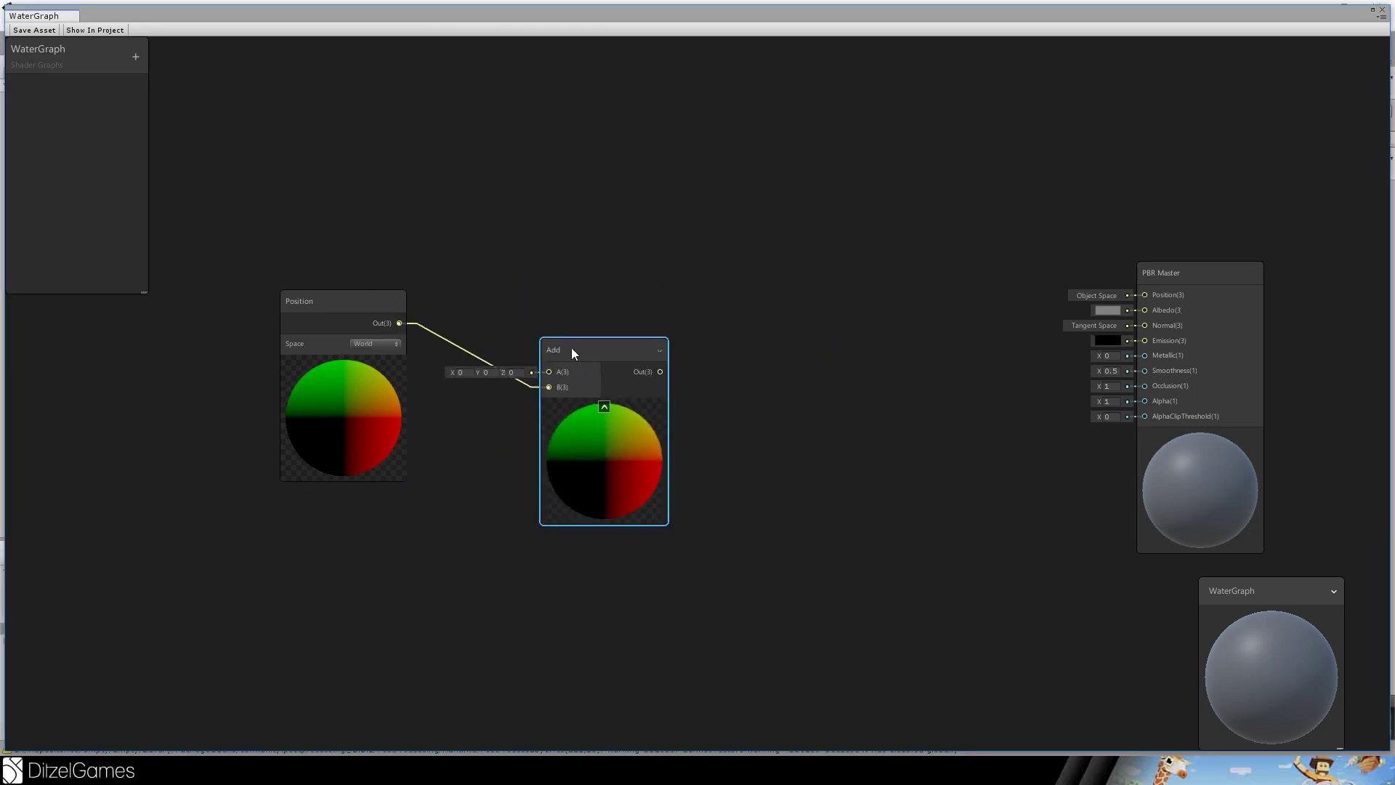
Add a Vector 1 node above the others, connect its output to the Add node's A input, and move the Position node down and left.
key("space")
type("vec")
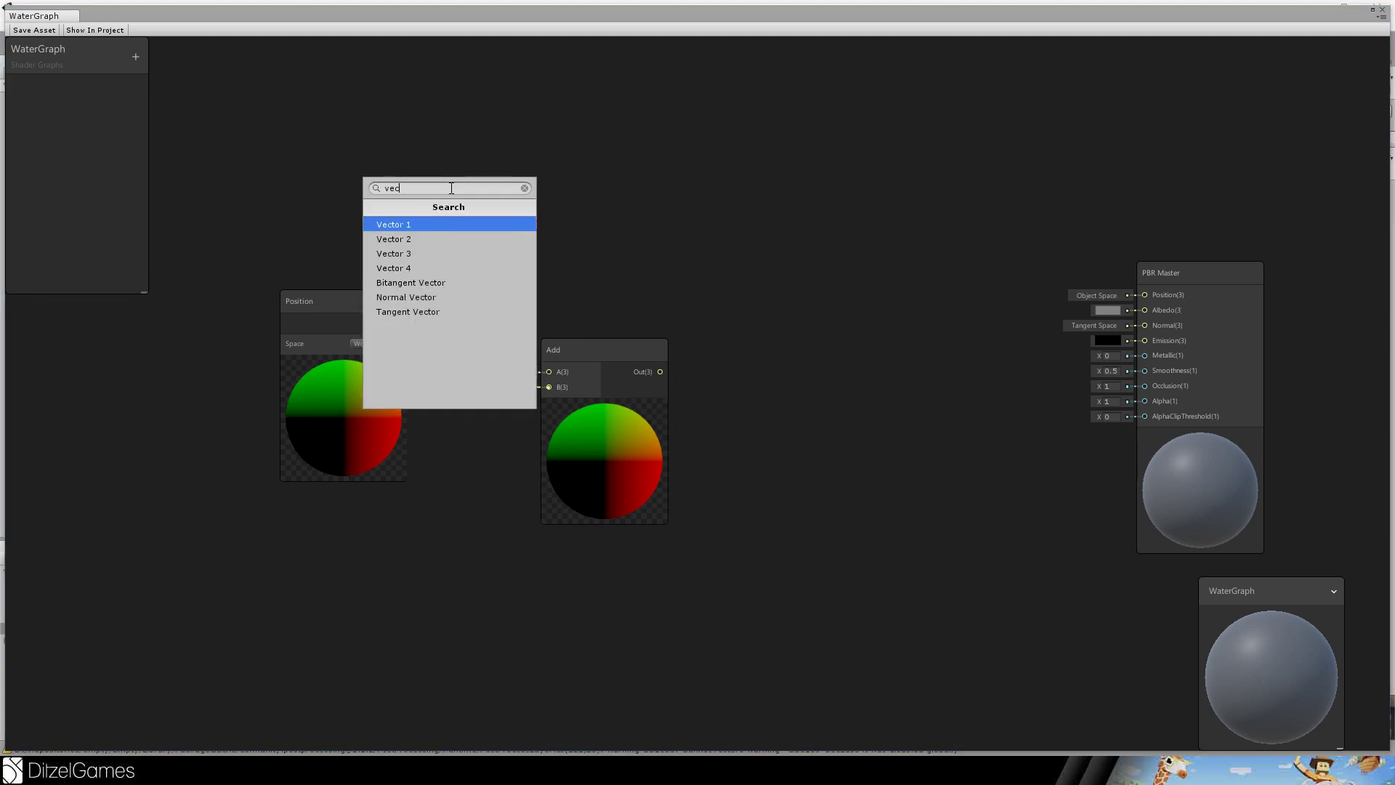
key("Return")
left_click_drag(473, 185, 552, 378)
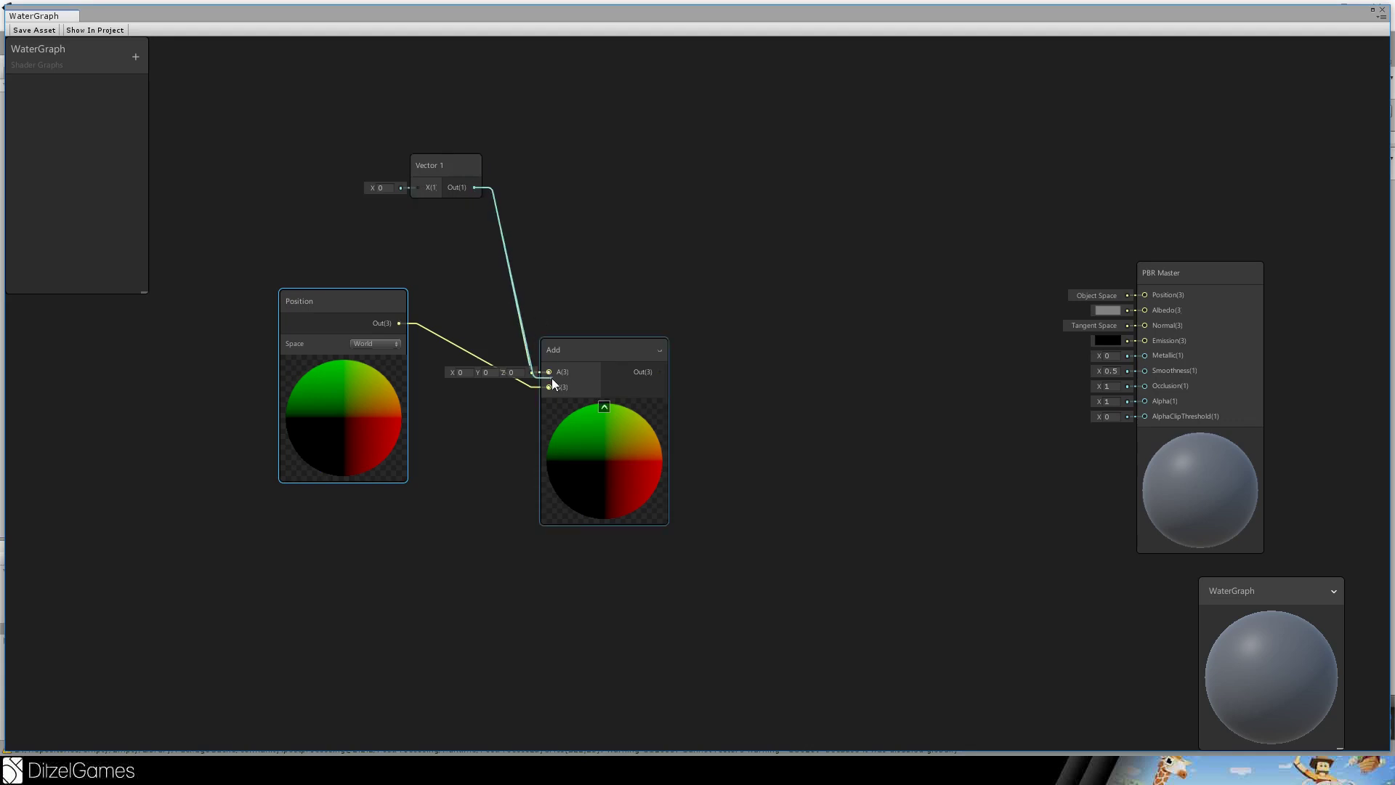
left_click_drag(356, 303, 336, 384)
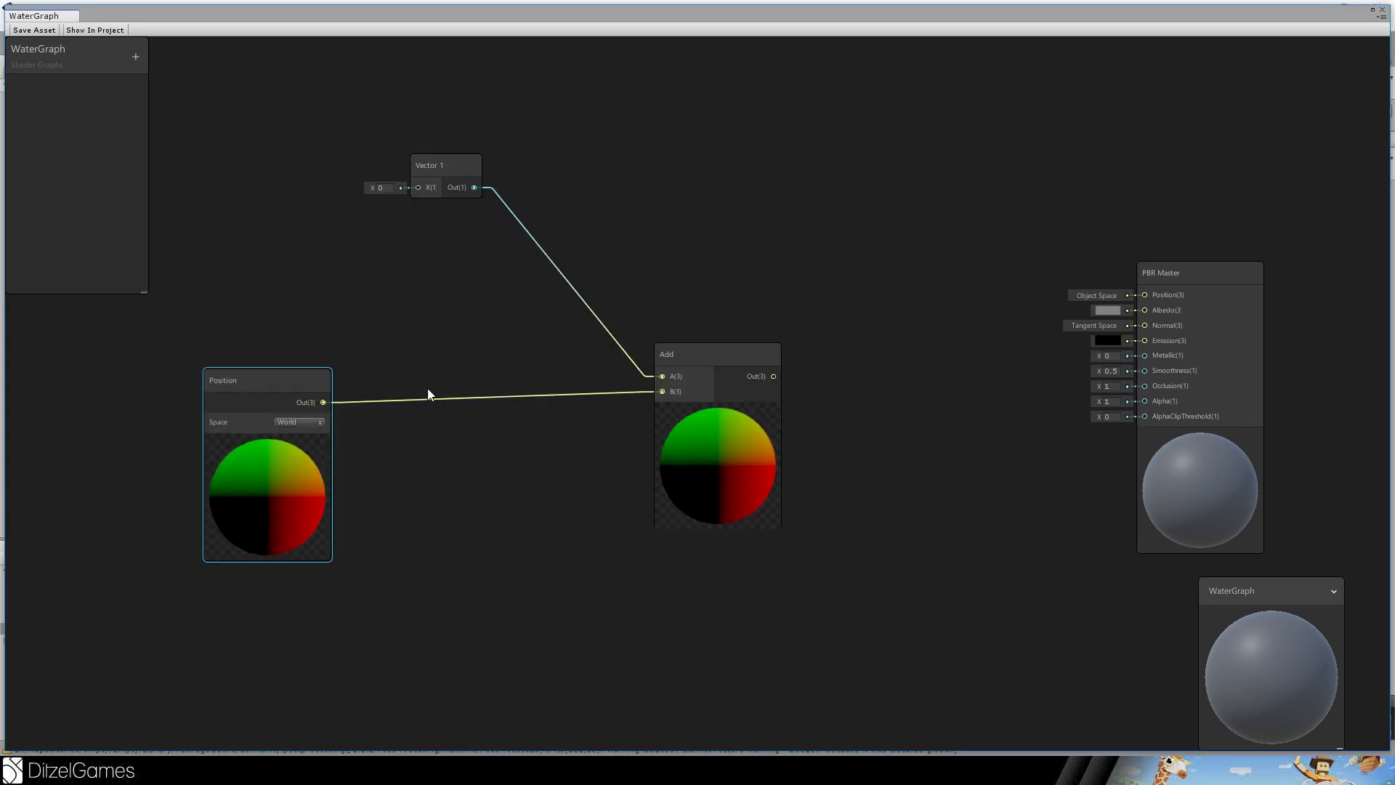
left_click(436, 399)
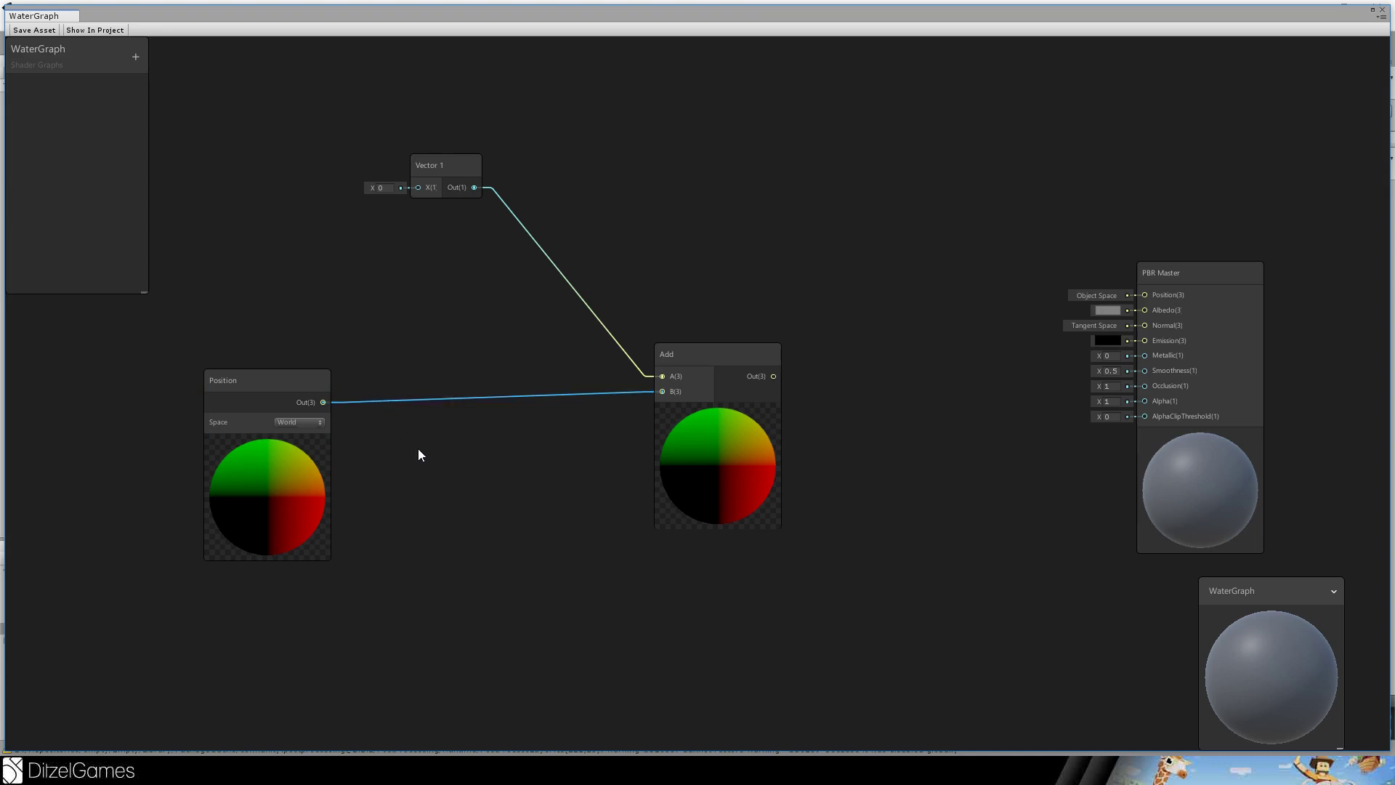
Add a Split node between Position and Add, and connect the Position output to its In input.
key("space")
type("split")
key("Return")
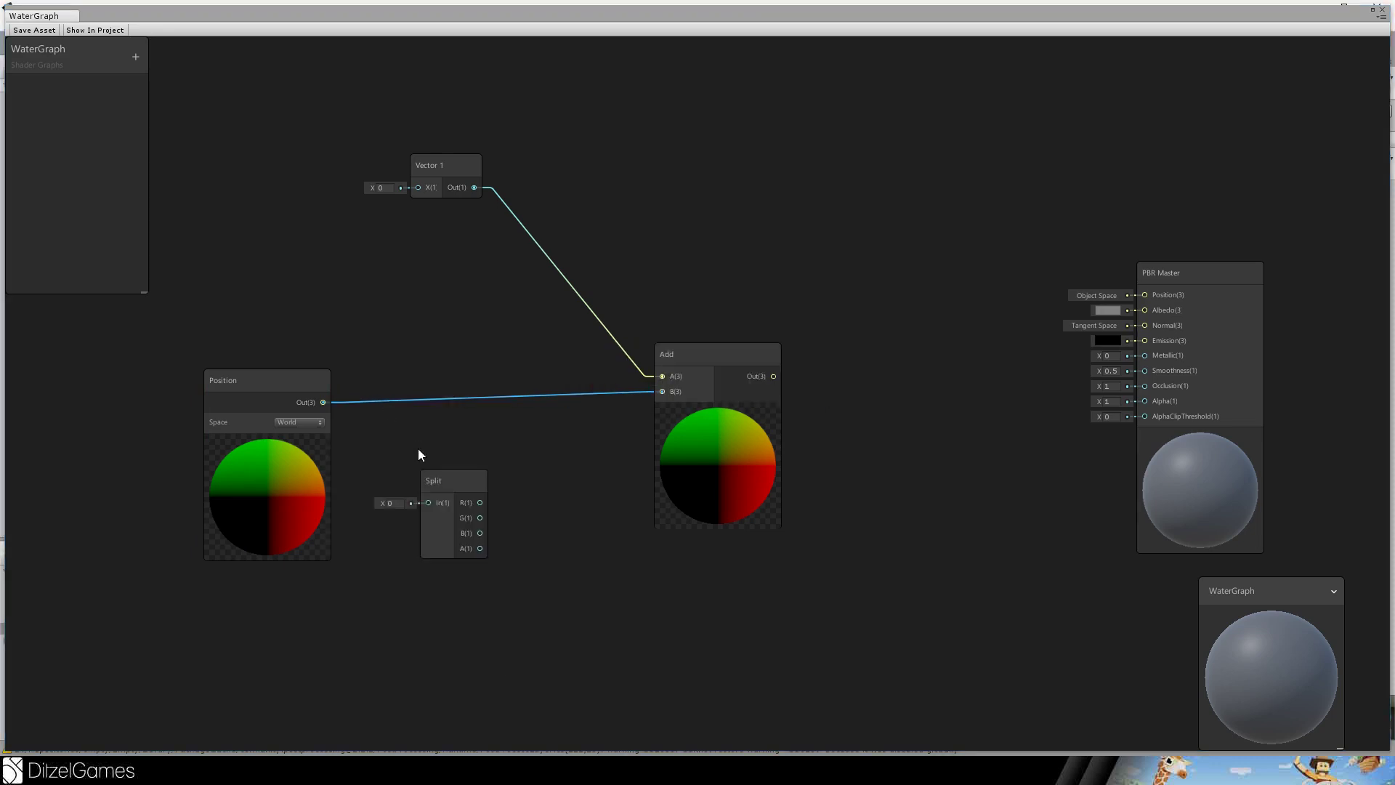
left_click_drag(440, 469, 425, 413)
left_click_drag(323, 401, 409, 434)
left_click_drag(301, 379, 256, 391)
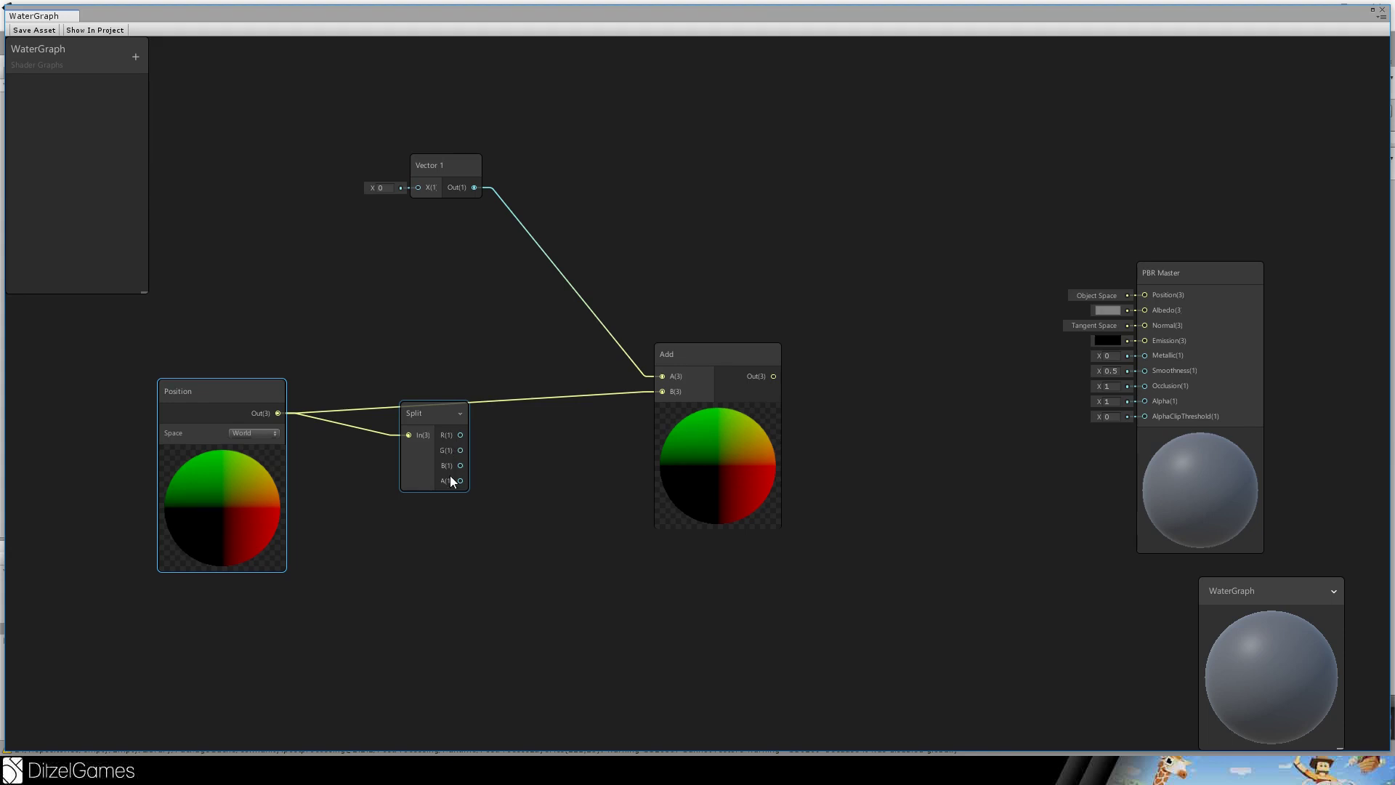
left_click_drag(440, 416, 406, 290)
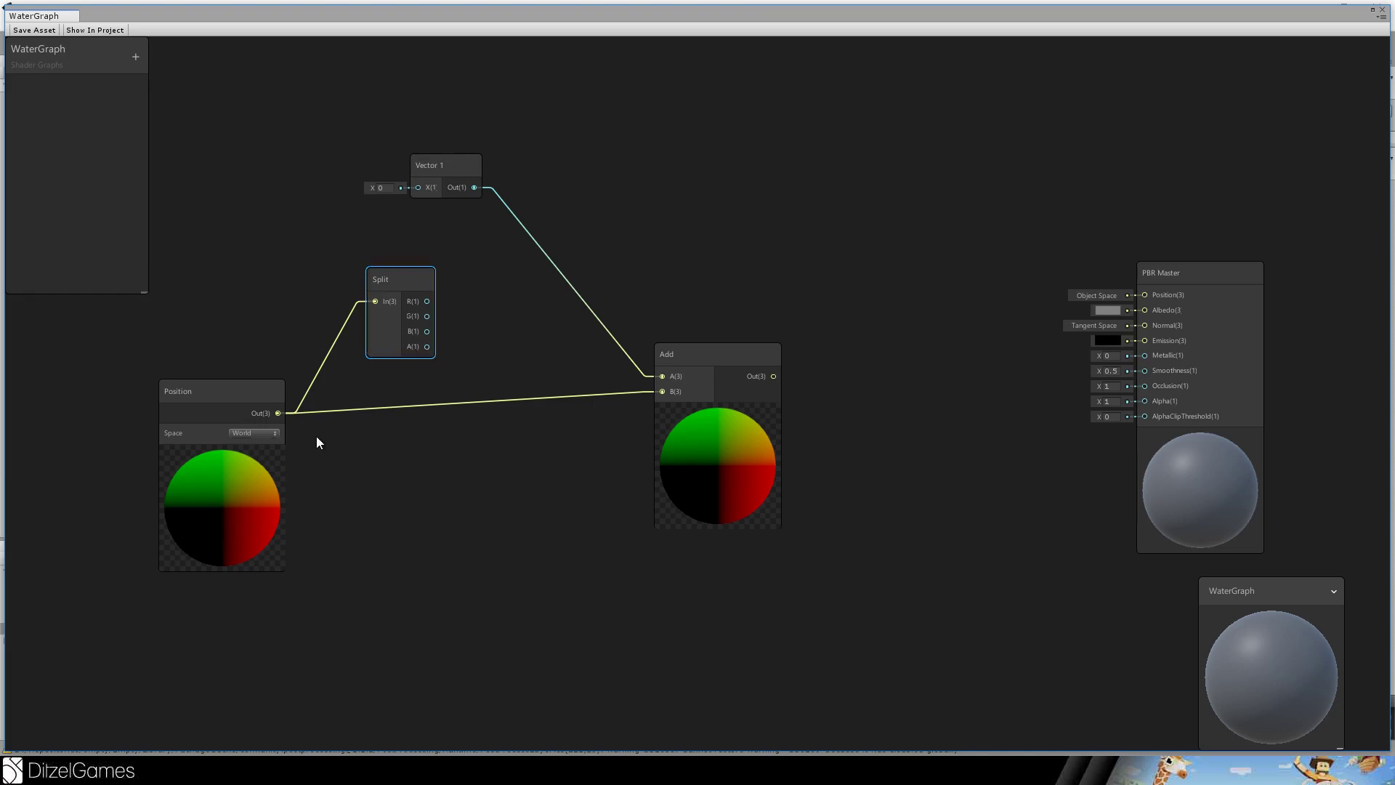
Connect the Split node's G output to the Add node's B input and space the nodes apart in a row.
left_click_drag(428, 317, 662, 392)
left_click_drag(381, 280, 404, 363)
left_click_drag(678, 354, 735, 354)
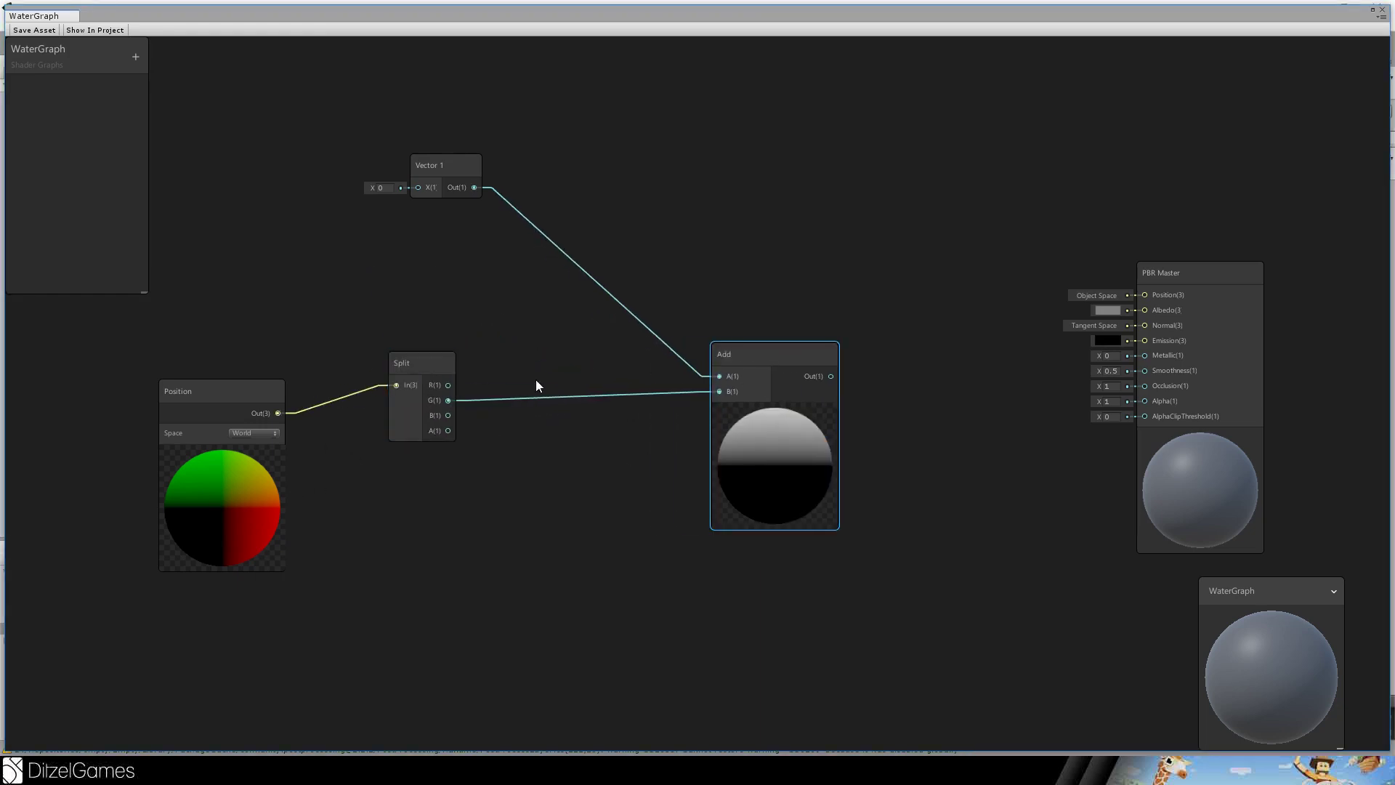
left_click_drag(234, 389, 228, 373)
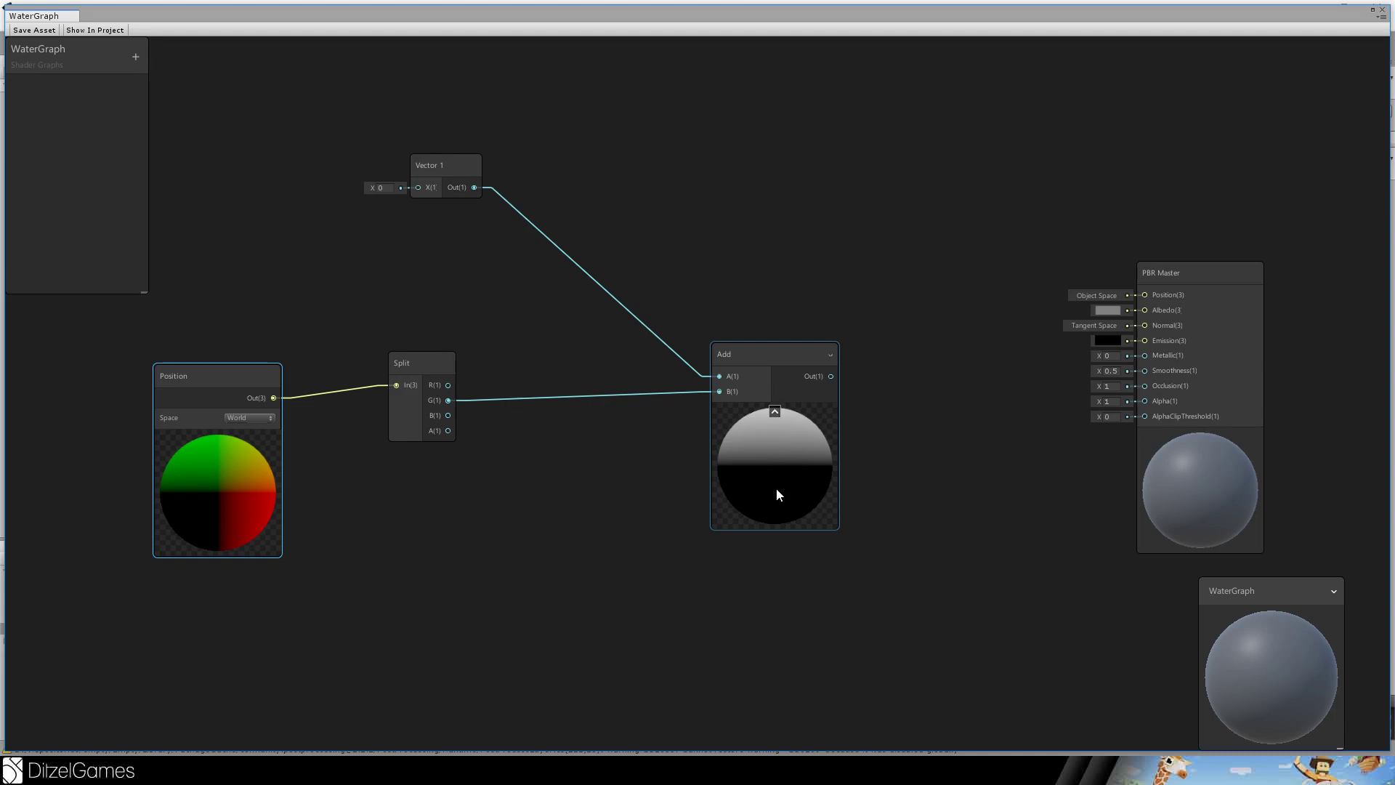
Shift the Add, Split and Position nodes left to make room, and set the Vector 1 node's X value to about -0.11.
left_click_drag(797, 374, 714, 370)
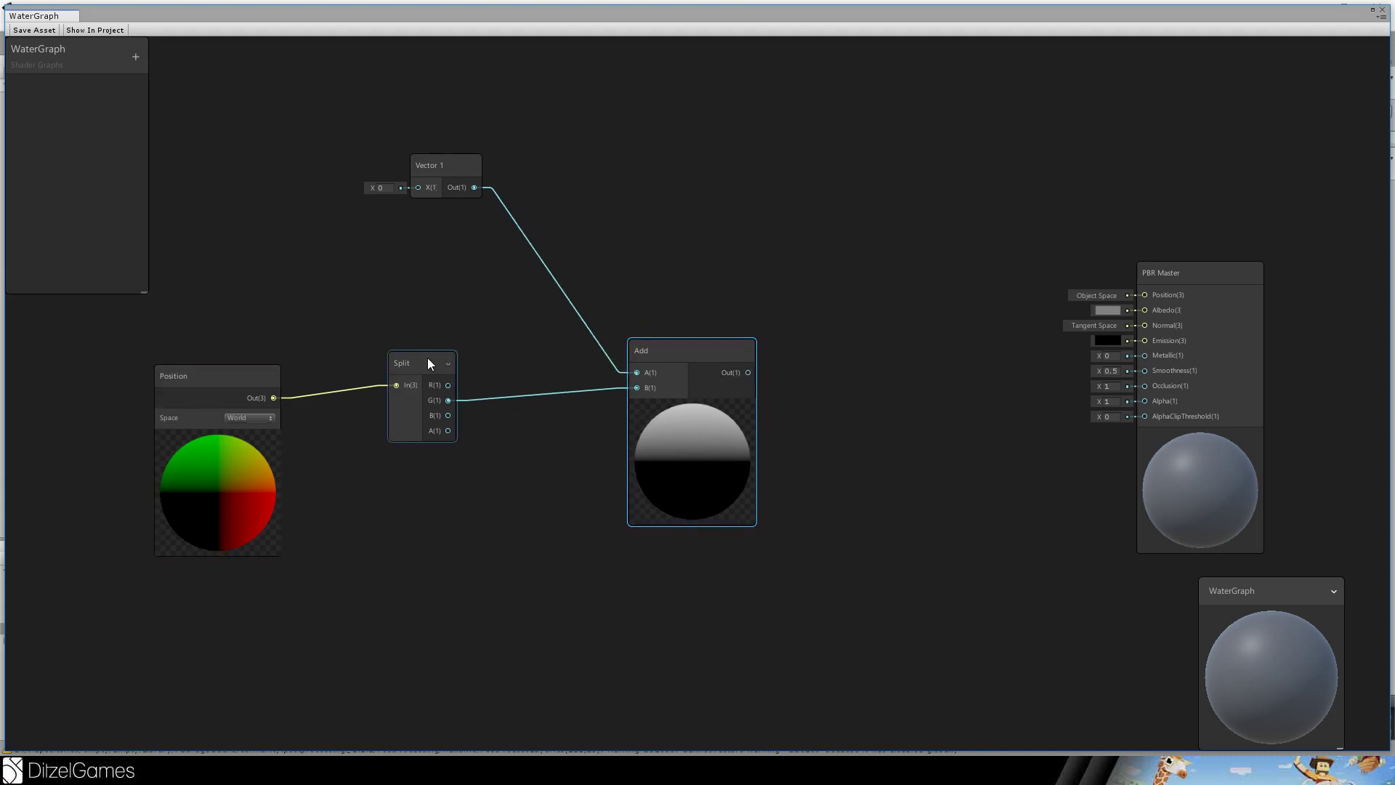
left_click_drag(429, 363, 405, 376)
left_click_drag(253, 372, 229, 370)
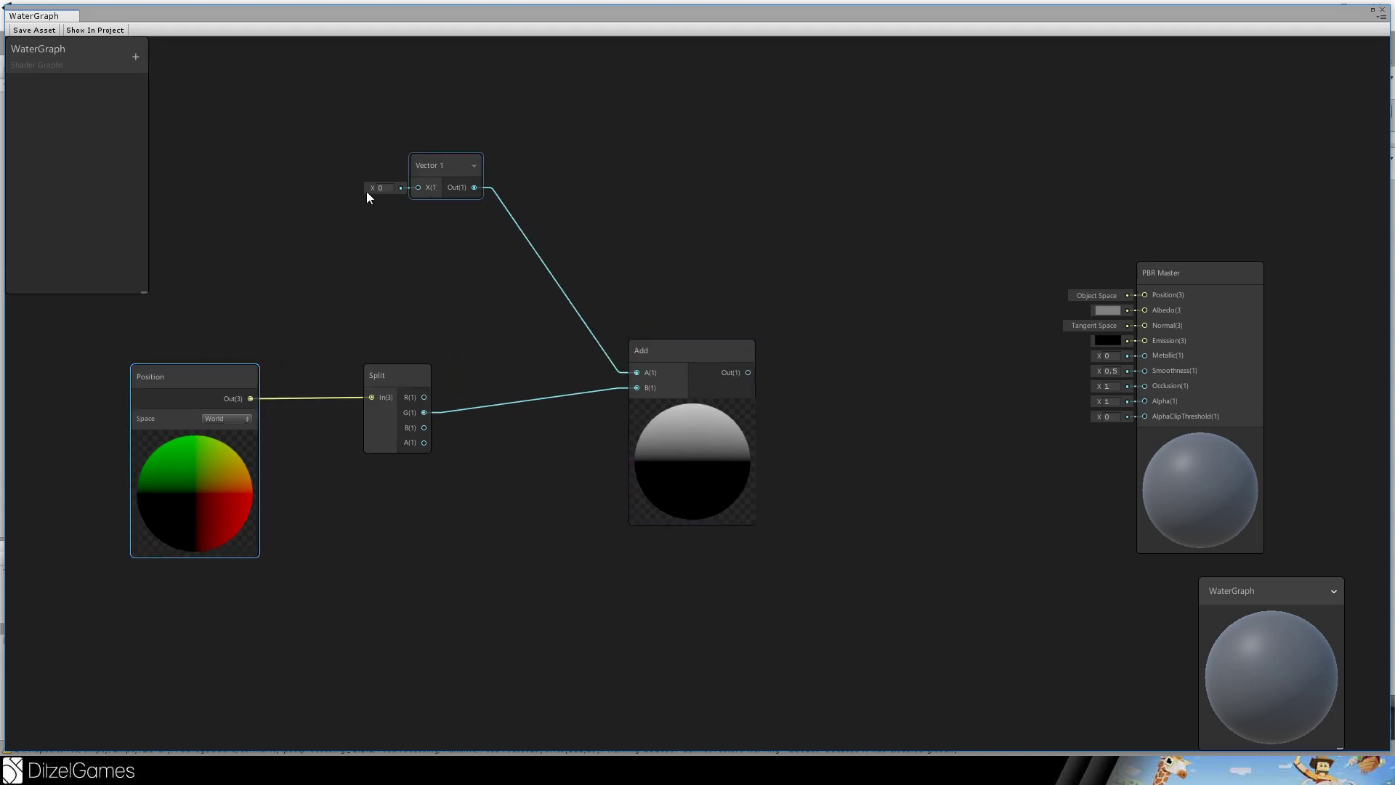
left_click_drag(366, 190, 371, 194)
left_click_drag(670, 353, 593, 351)
Place a Divide node to the right of the Add node and connect the Add output to its A input.
key("space")
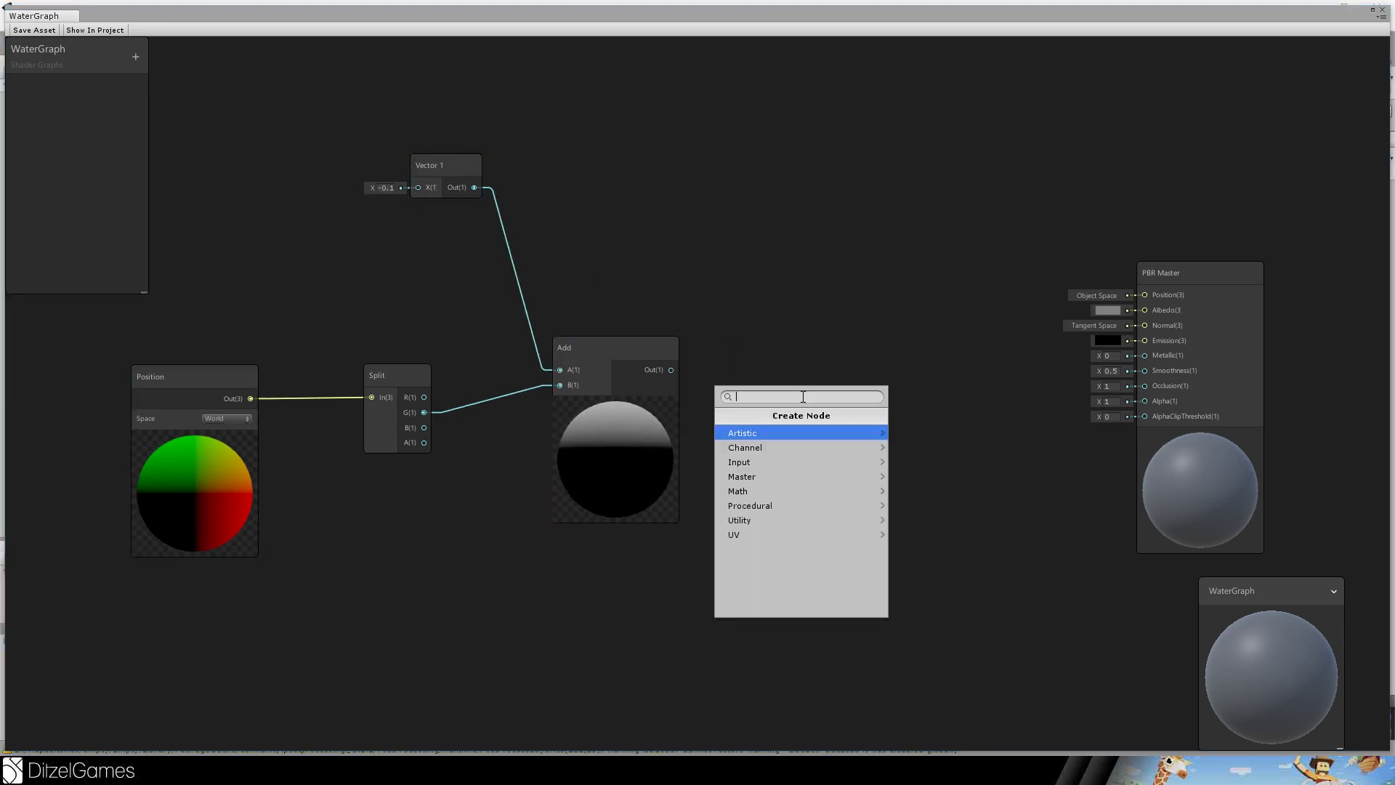
type("divide")
key("Return")
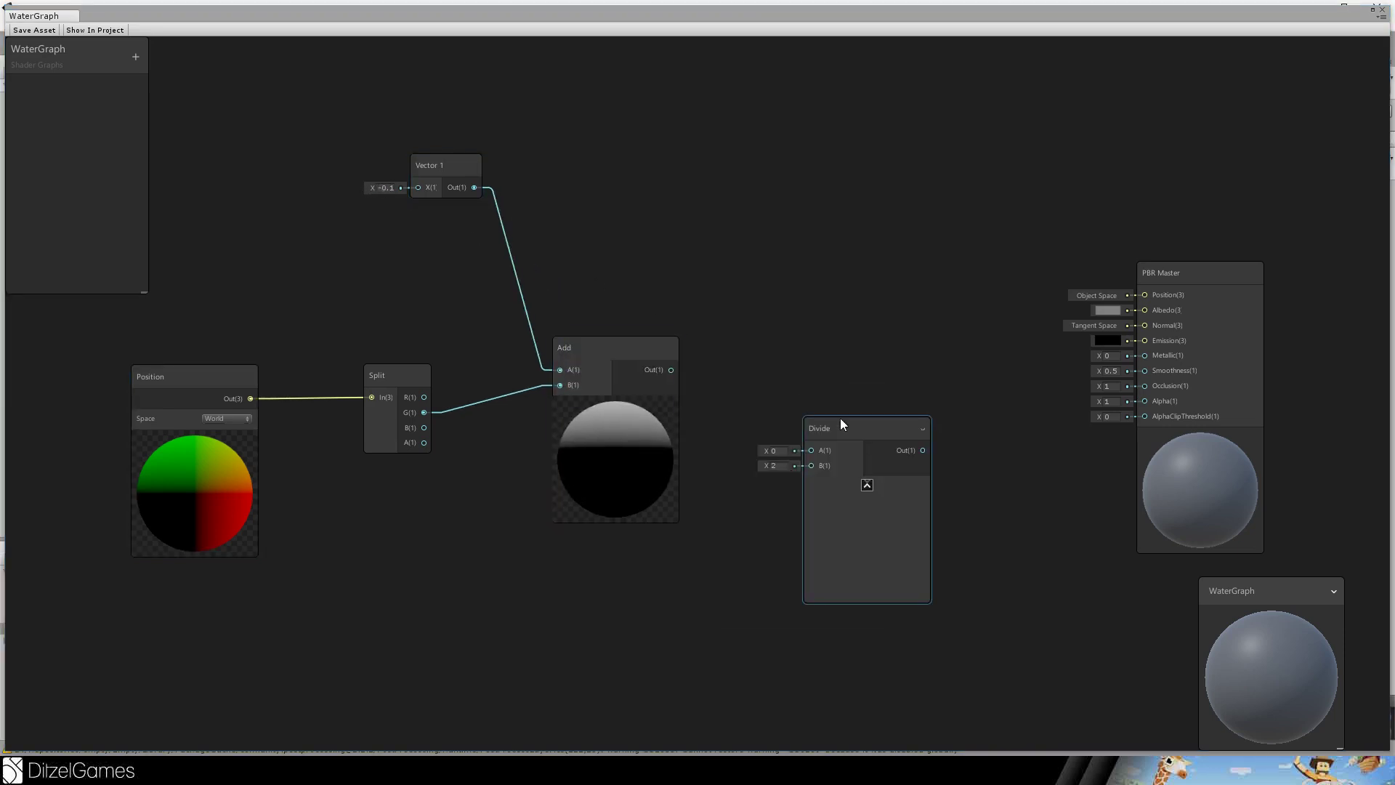
left_click_drag(843, 424, 802, 342)
left_click_drag(649, 352, 751, 368)
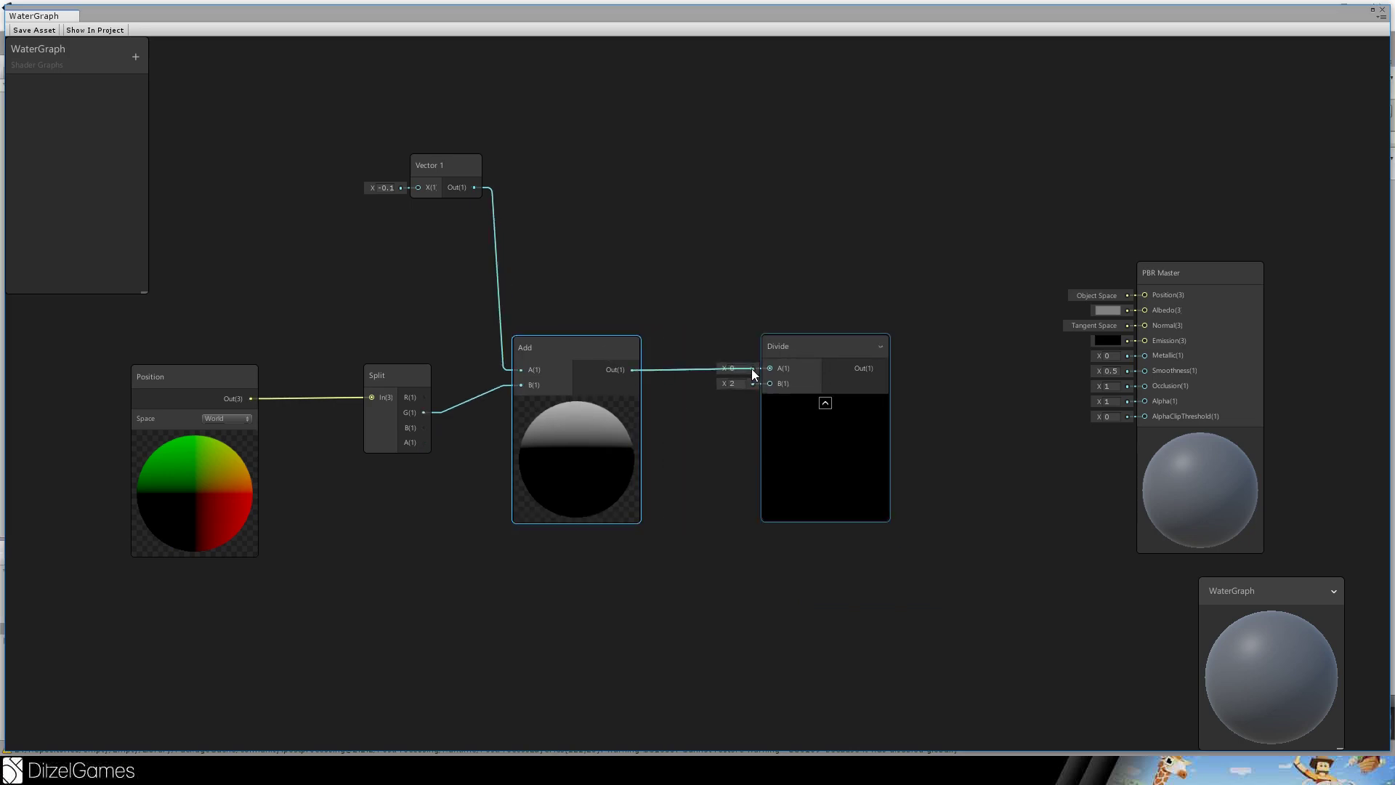
Add a second Vector 1 node, connect its output to the Divide node's B input, and place it below the Add node.
key("space")
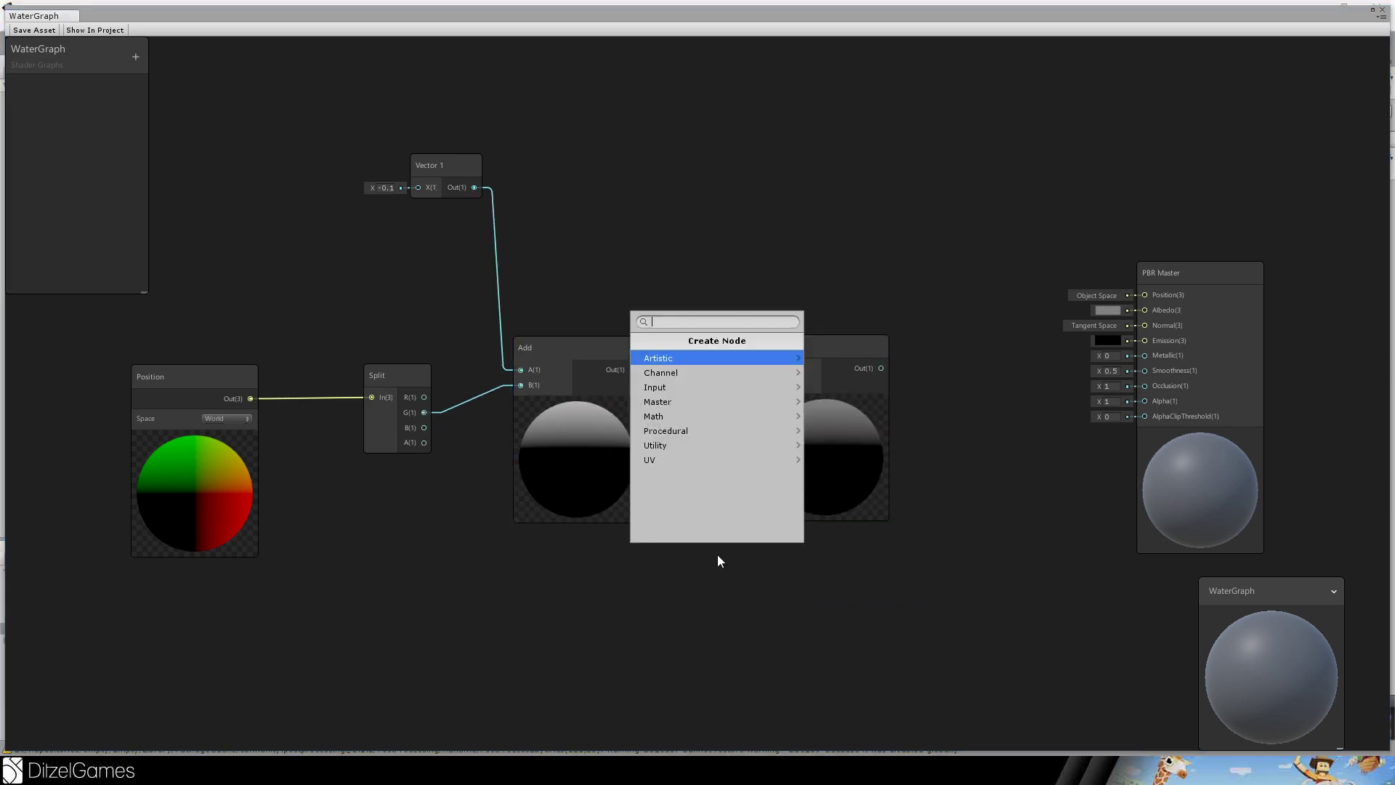
type("vector")
key("Return")
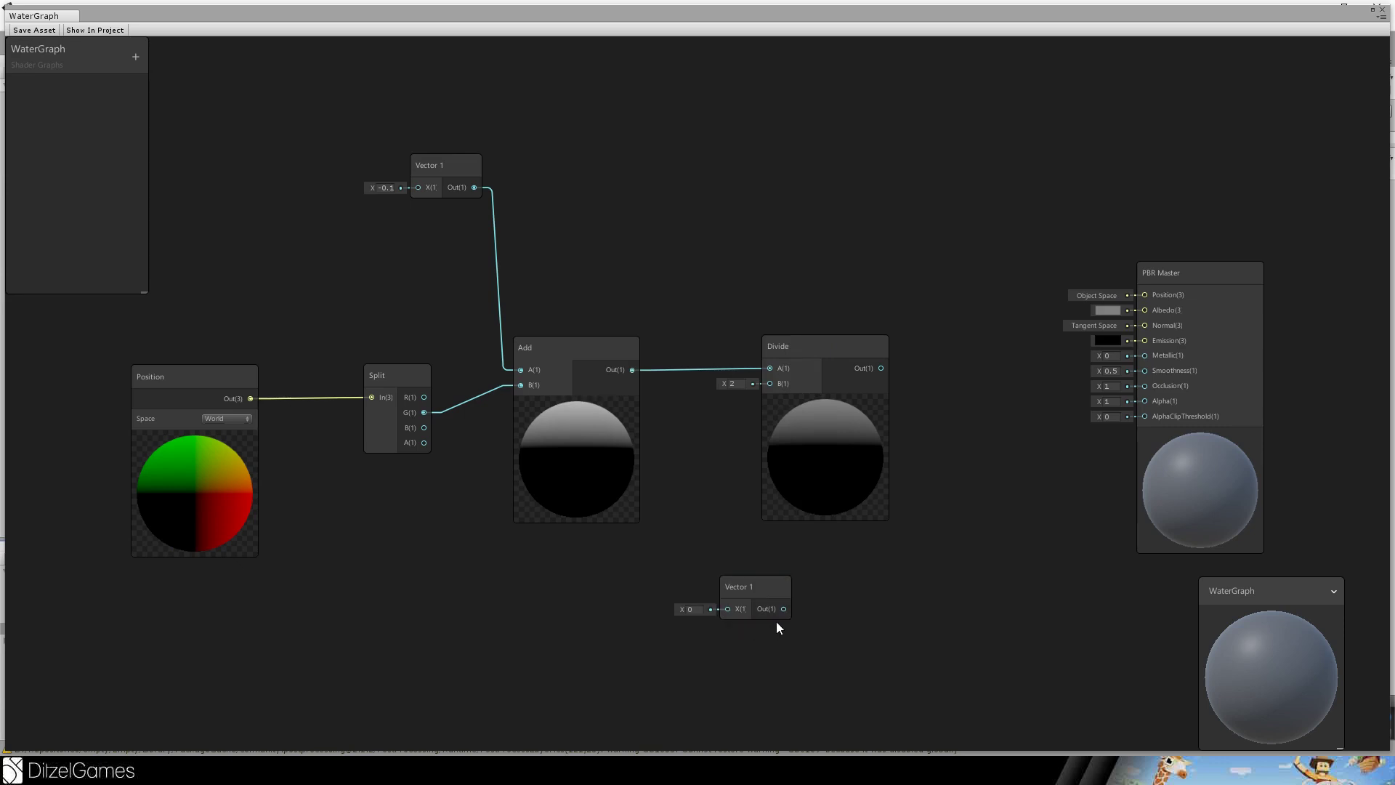
left_click_drag(784, 609, 770, 383)
left_click_drag(750, 579, 552, 608)
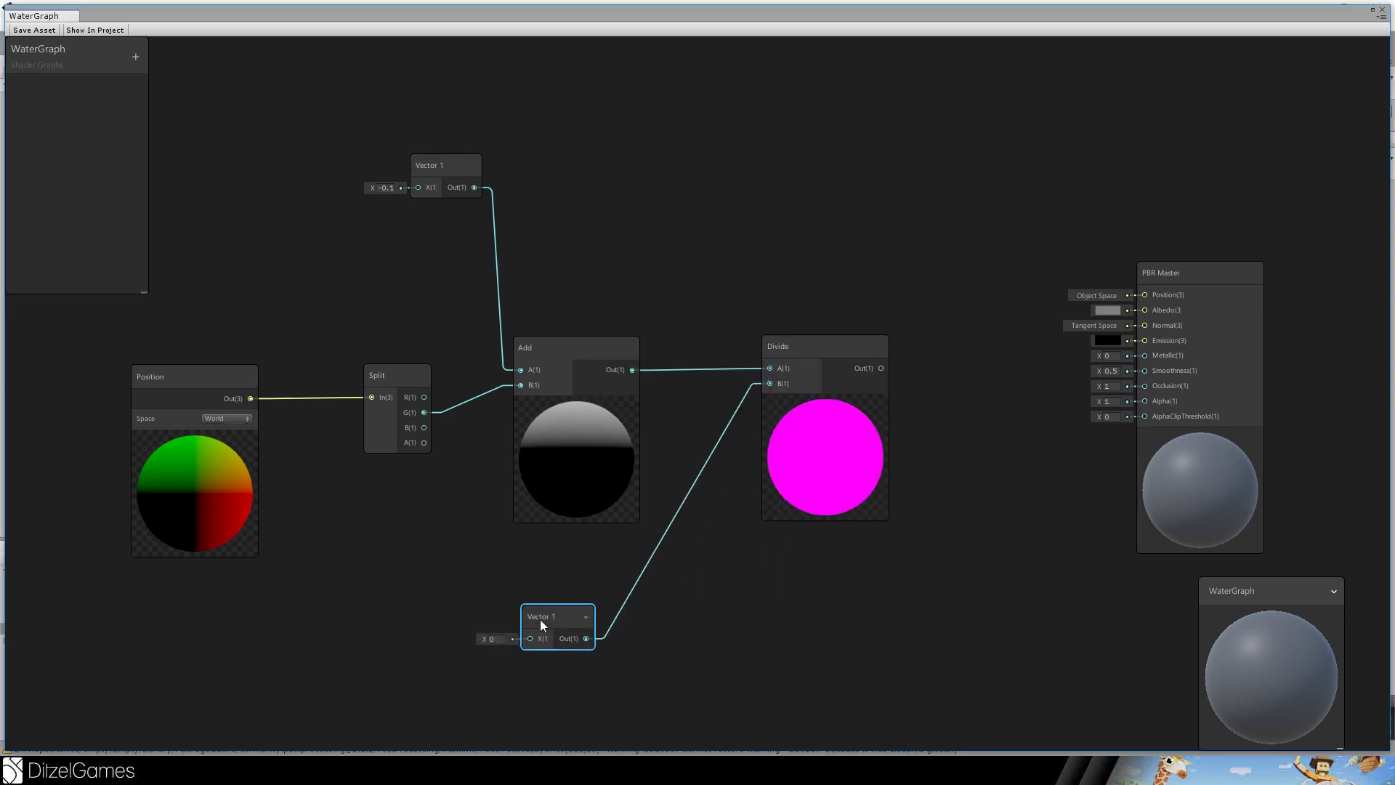
left_click_drag(540, 619, 599, 650)
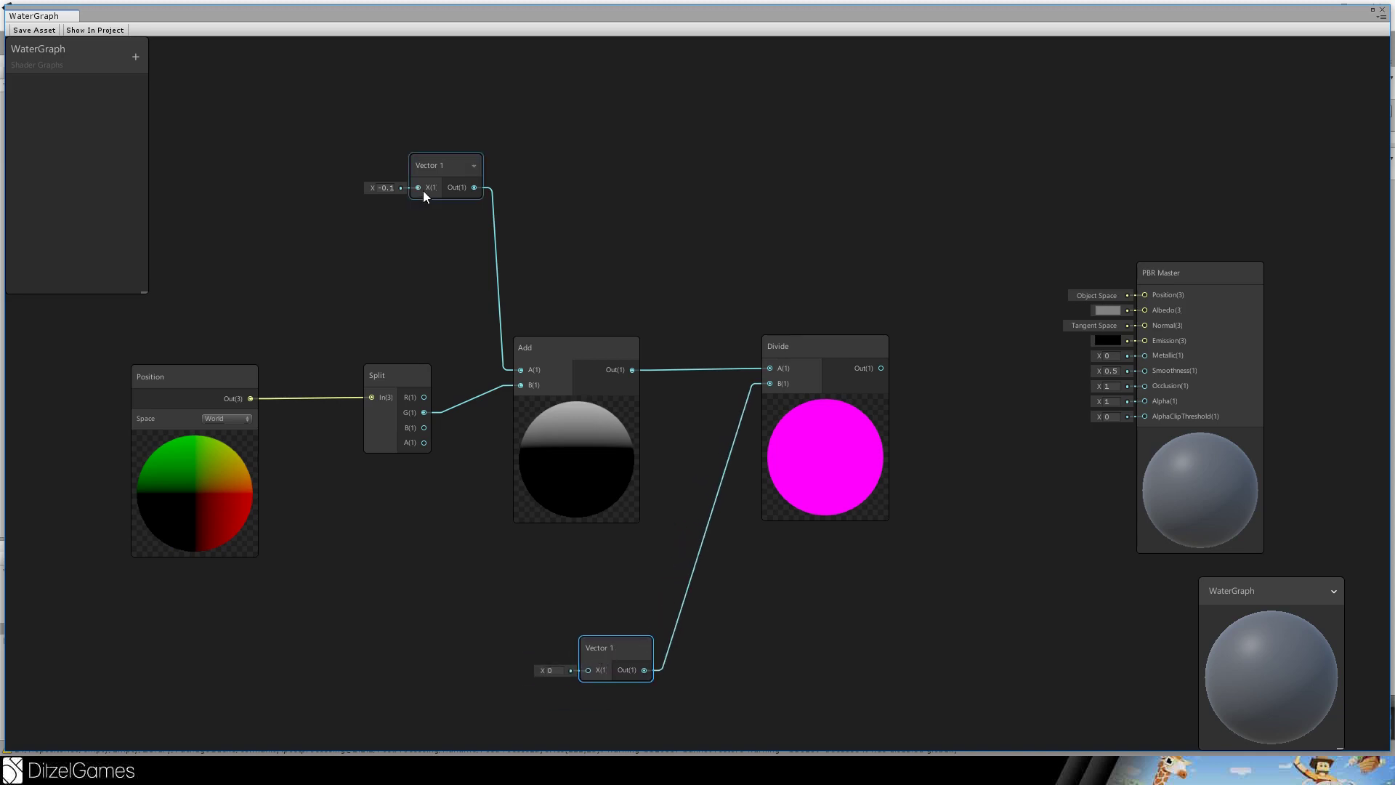
Convert both Vector 1 nodes to exposed graph properties.
left_click(434, 164)
right_click(435, 161)
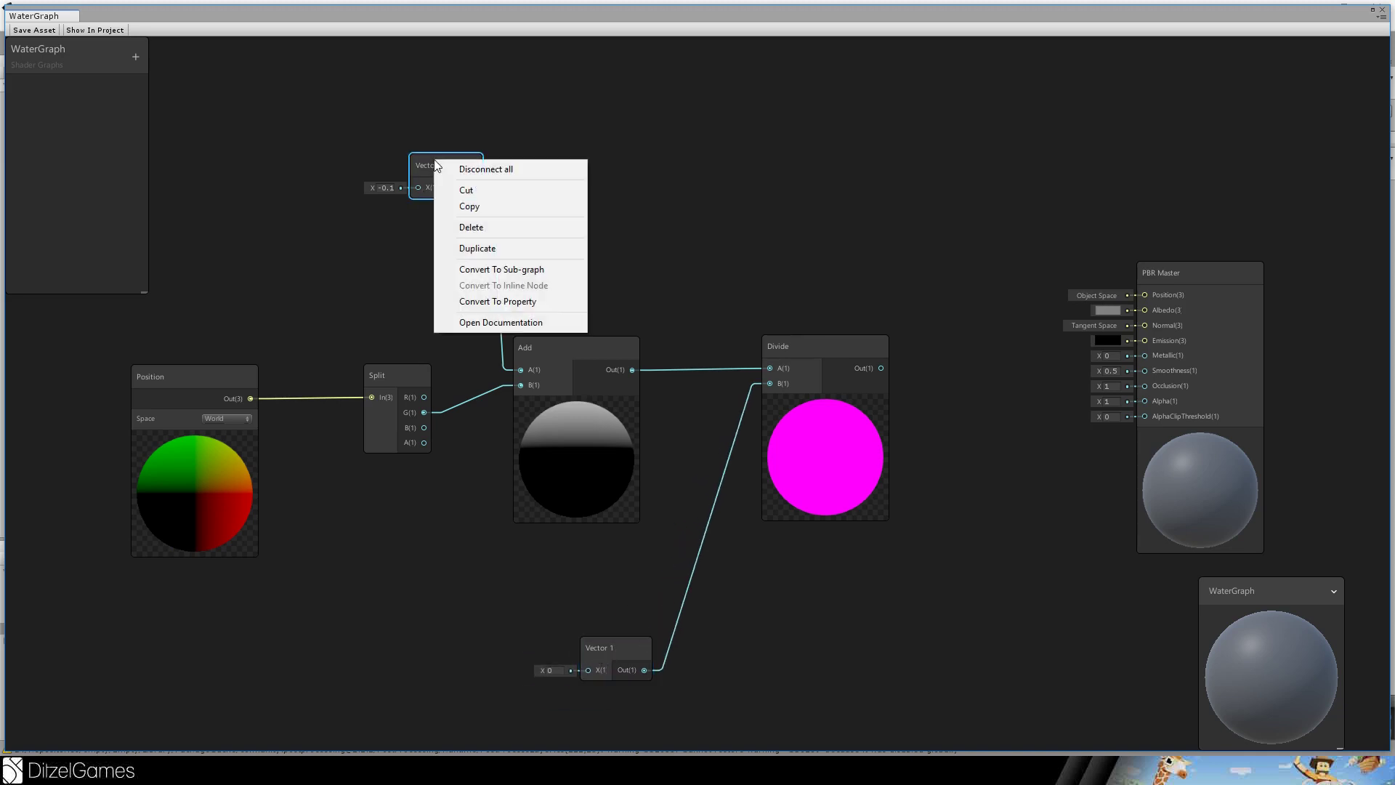
left_click(527, 301)
left_click(614, 641)
right_click(614, 639)
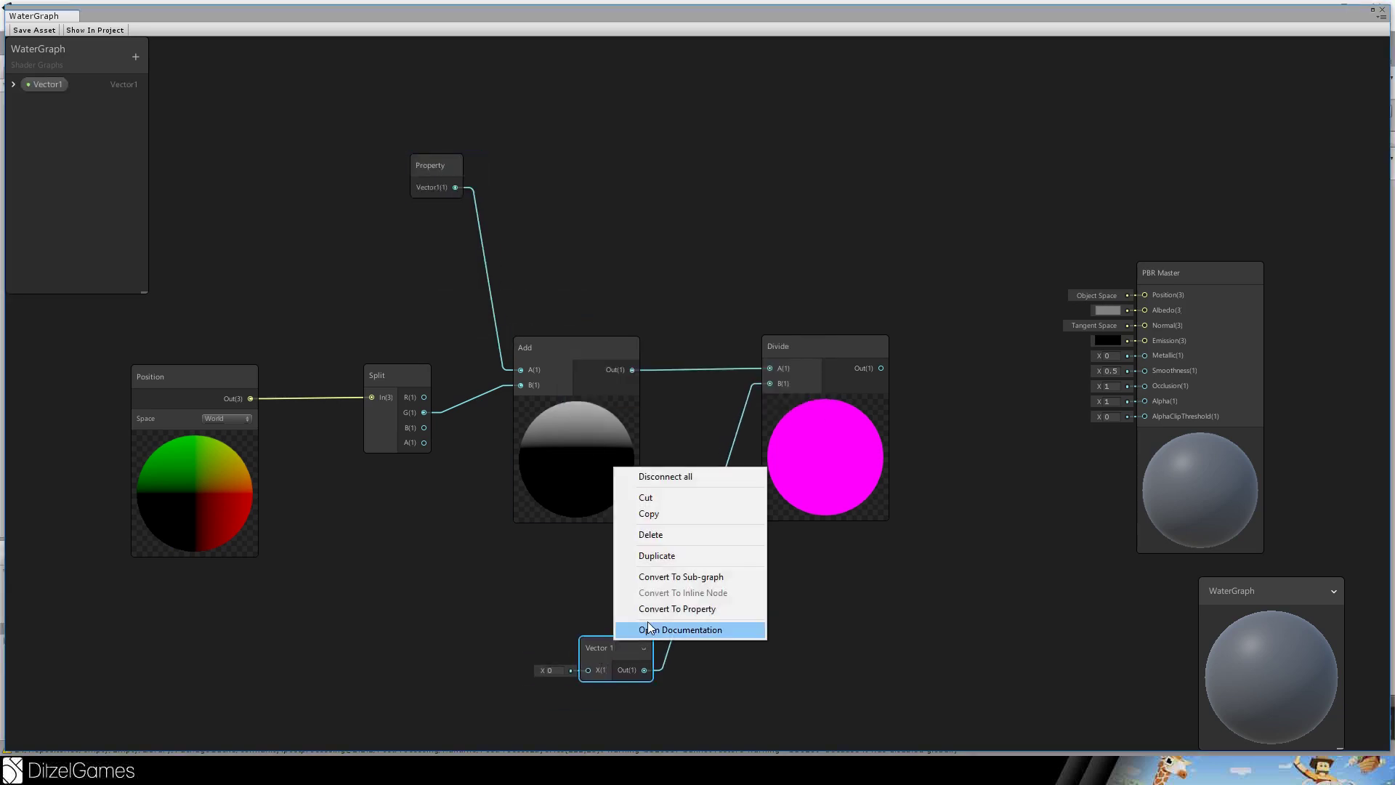
left_click(664, 609)
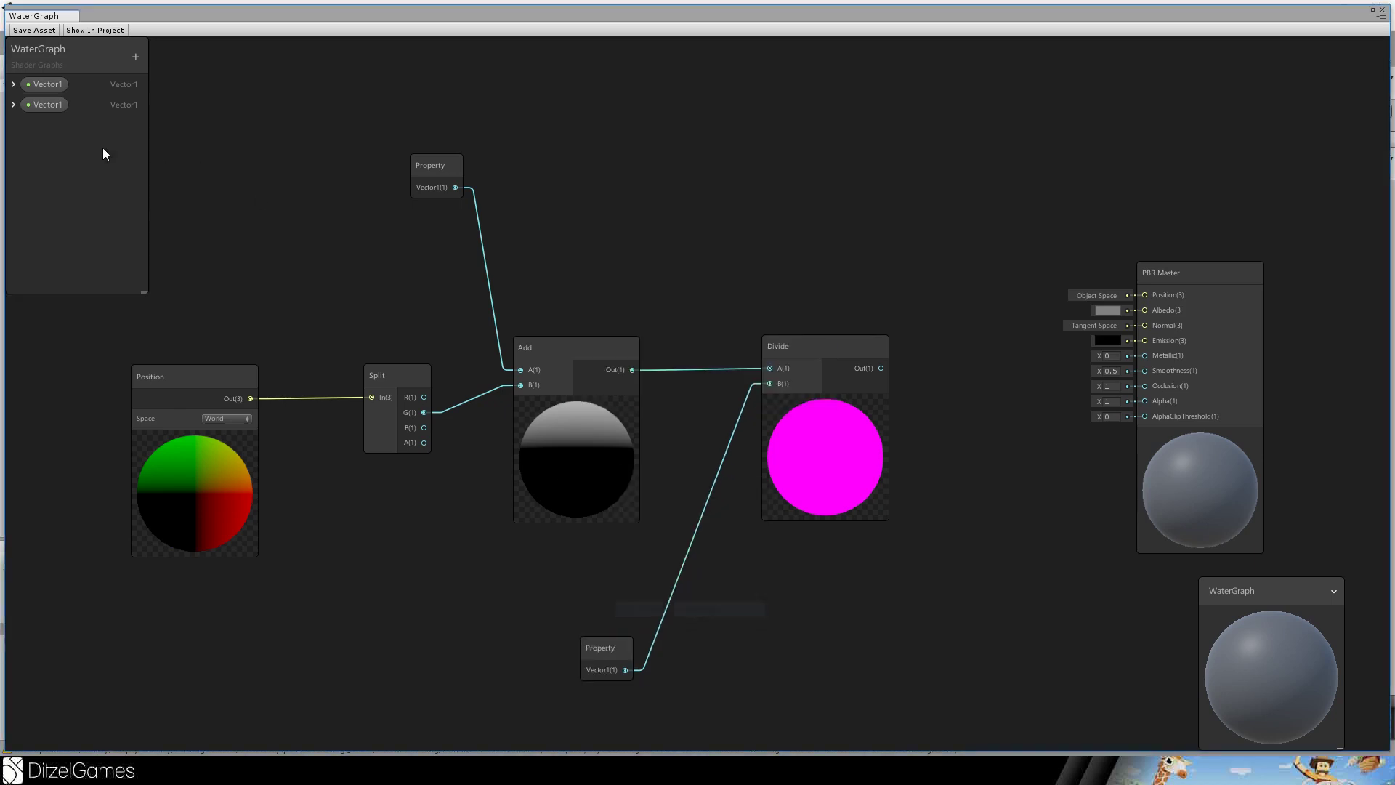
Rename the property that feeds the Add node as Offset.
double_click(54, 84)
type("Office")
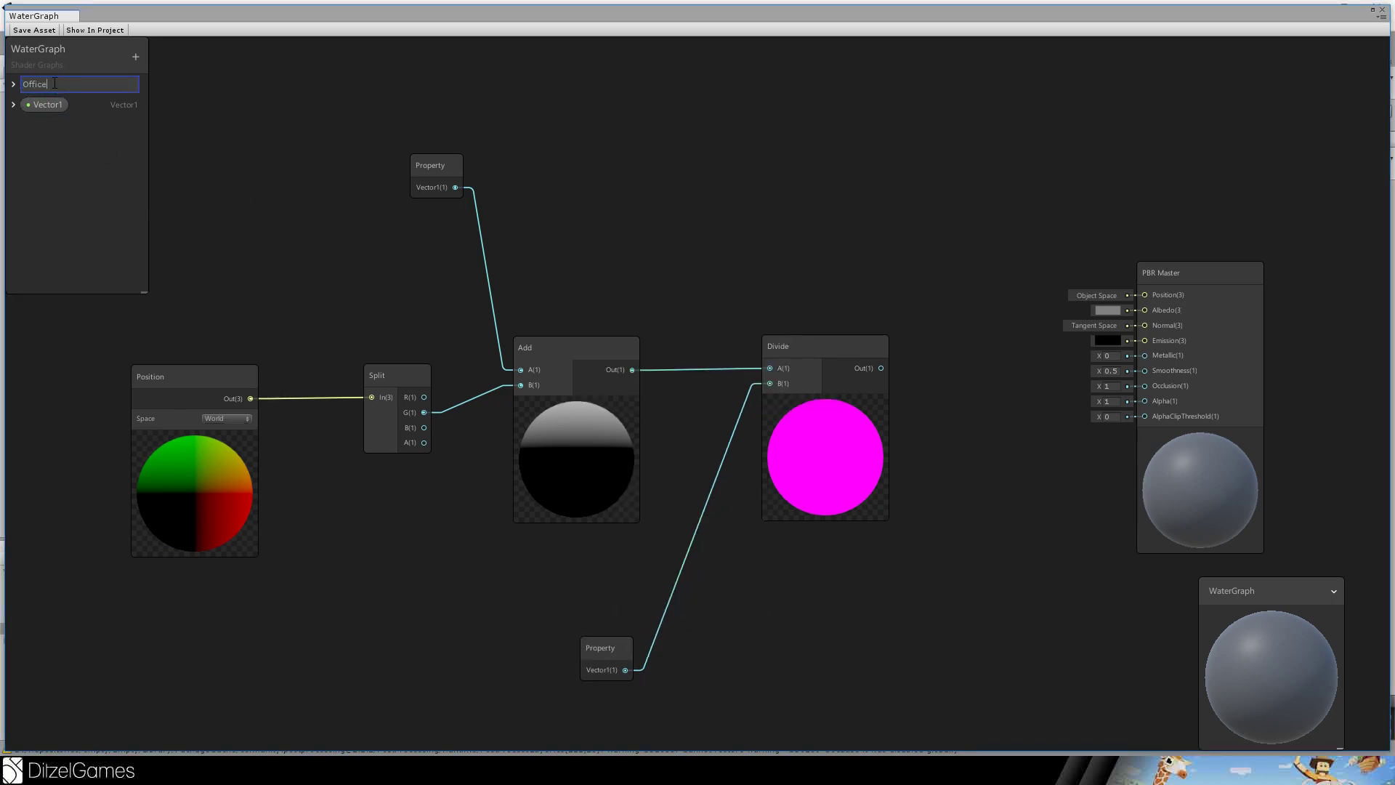
key("Return")
double_click(47, 84)
type("Offset")
key("Return")
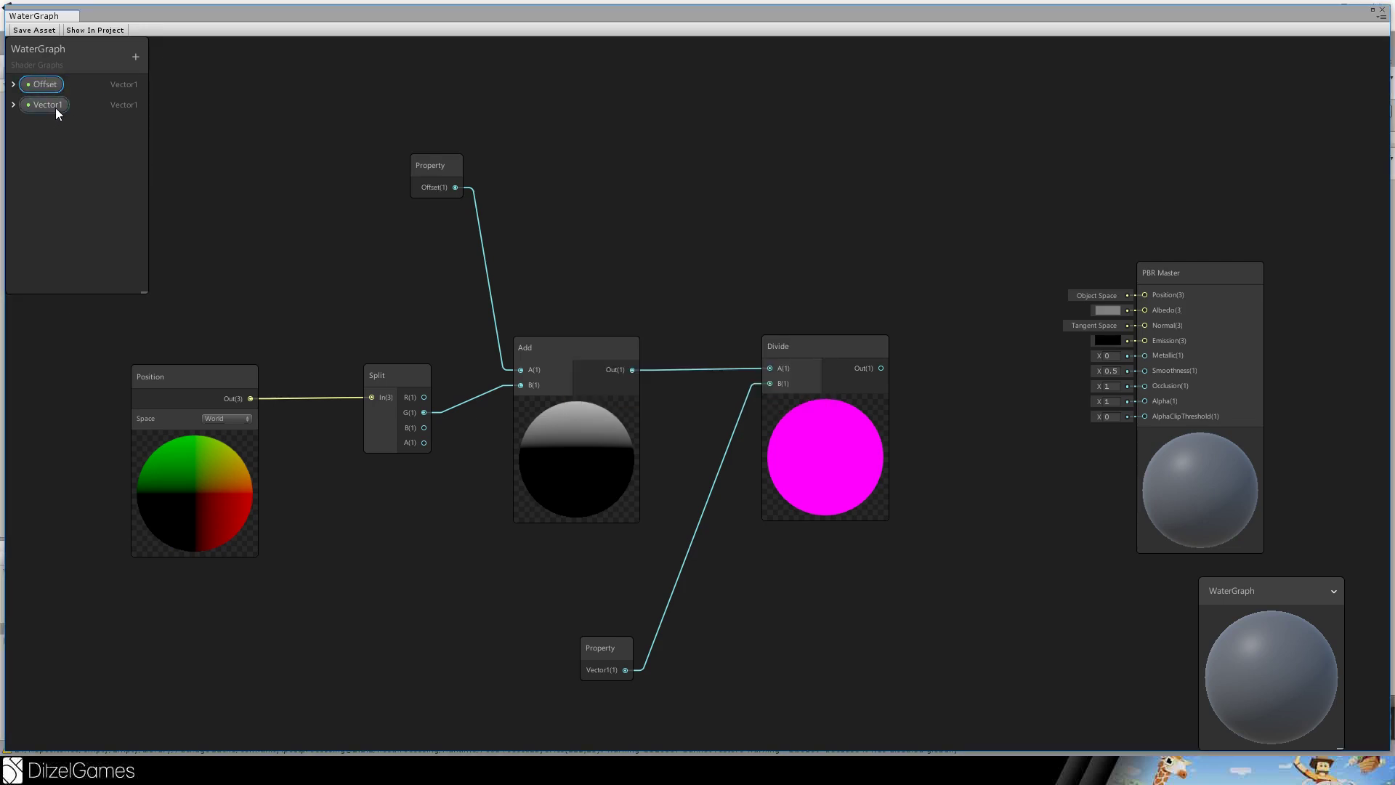
Rename the property that feeds the Divide node as Fade.
double_click(55, 108)
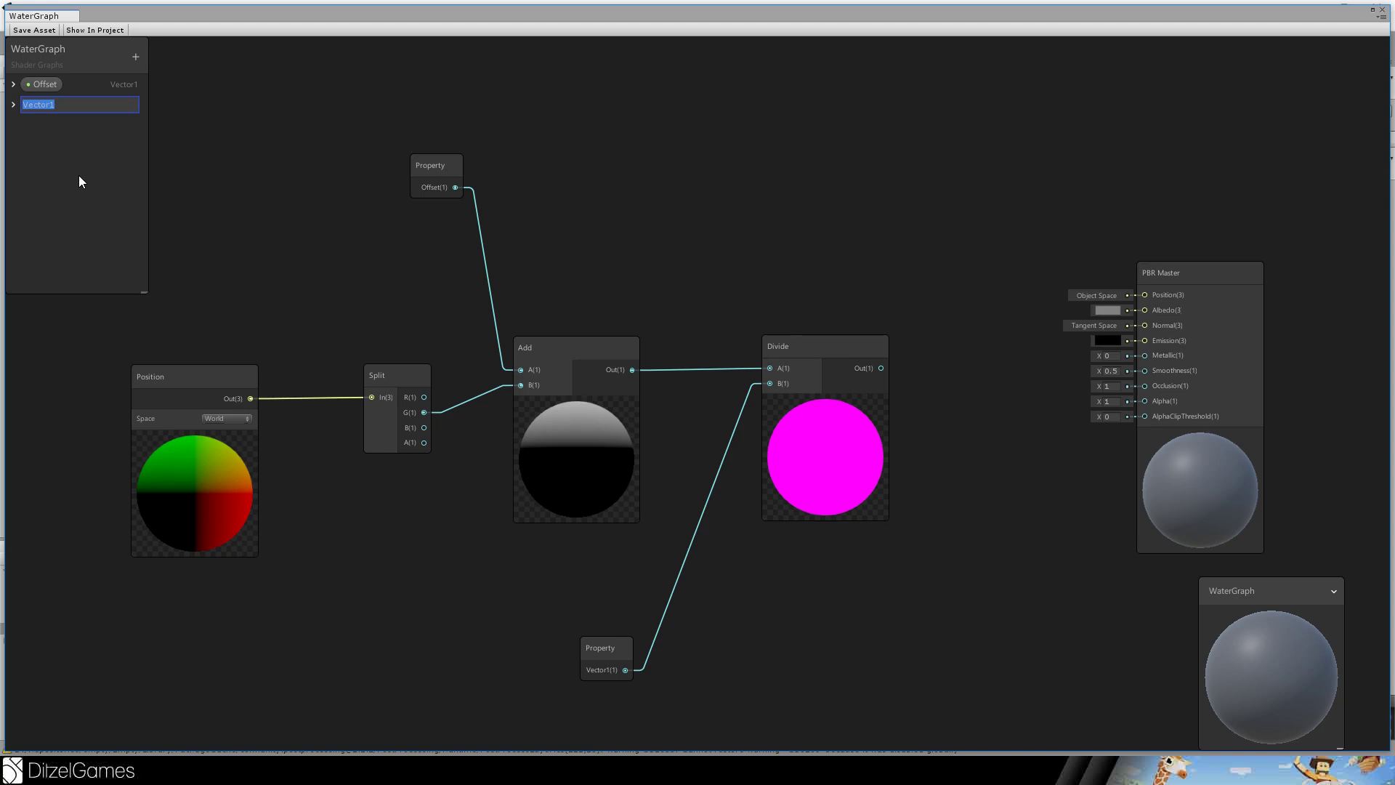
type("Fade")
key("Return")
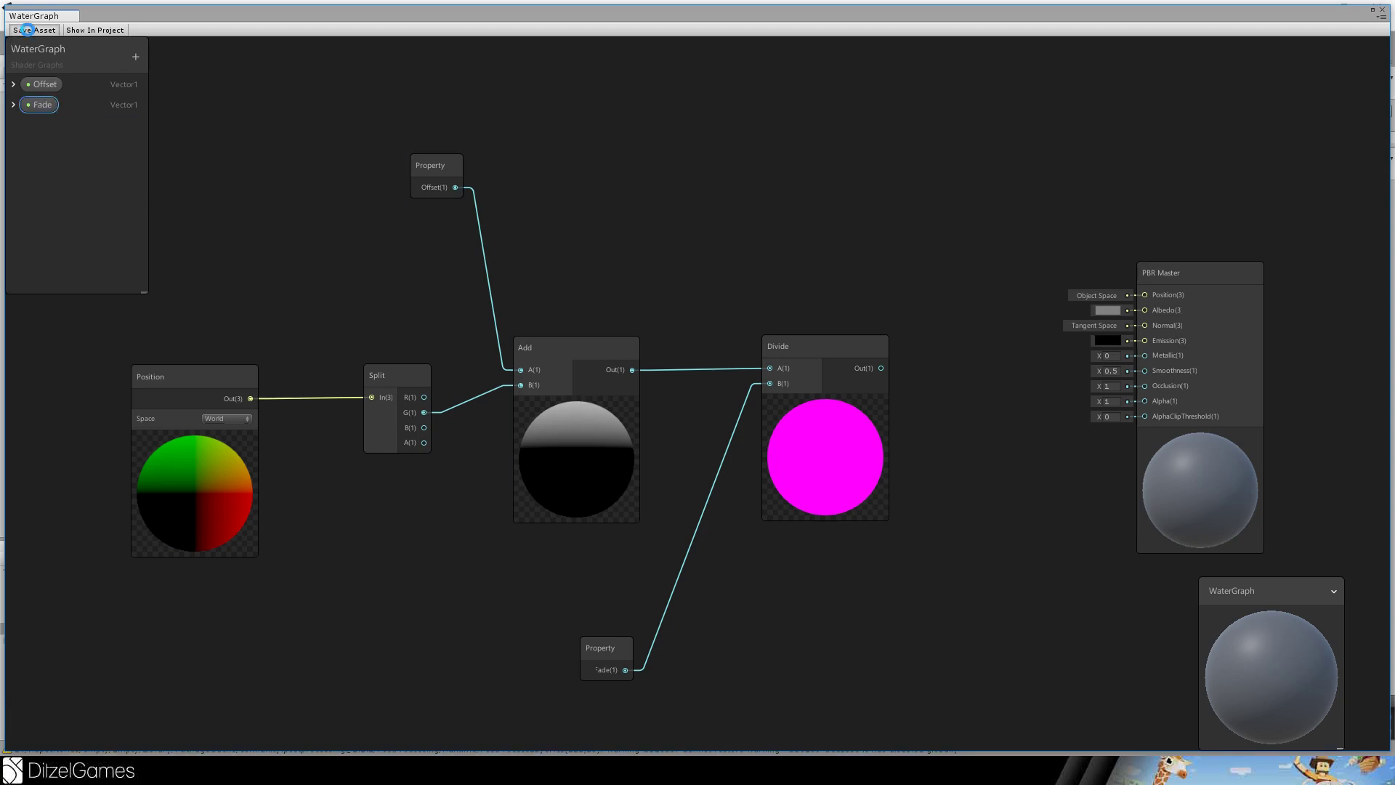
Connect the Divide output to the PBR Master's Albedo input, and set the property defaults to 1 for Fade and 0 for Offset.
left_click_drag(882, 368, 1145, 310)
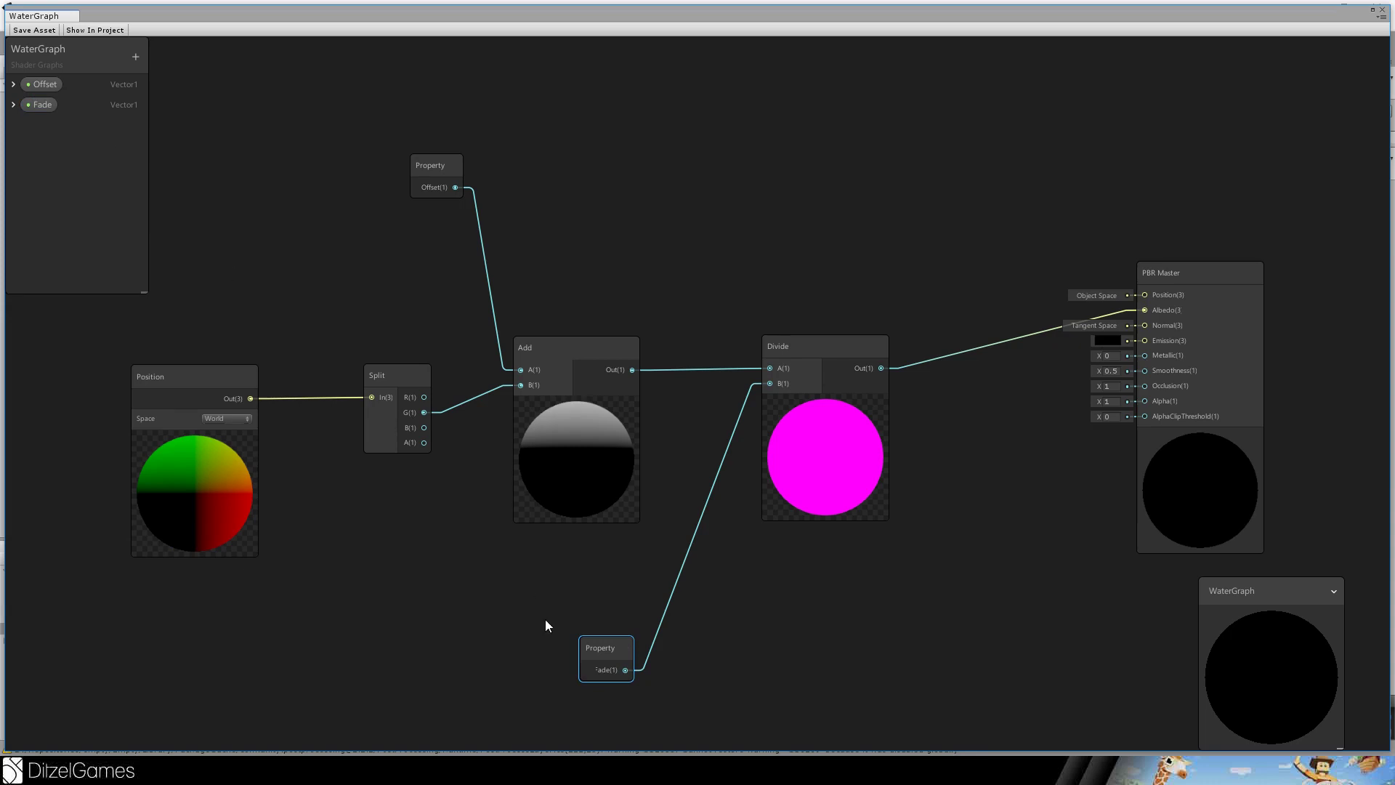
left_click(13, 85)
left_click(93, 230)
type("1")
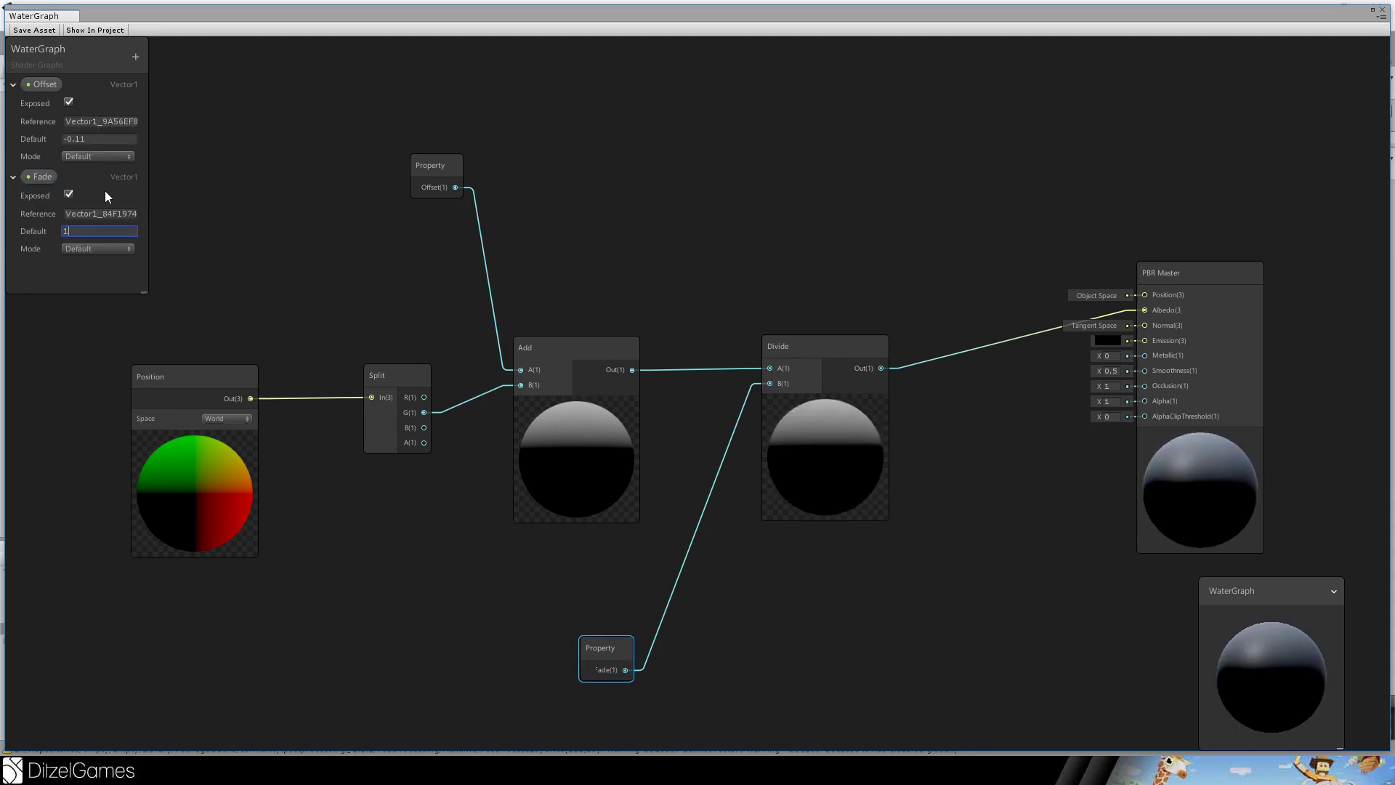
left_click(128, 138)
type("0")
Try Fade default values of 1.5 and 0.5, and set the default back to 1.
left_click(94, 231)
type("2")
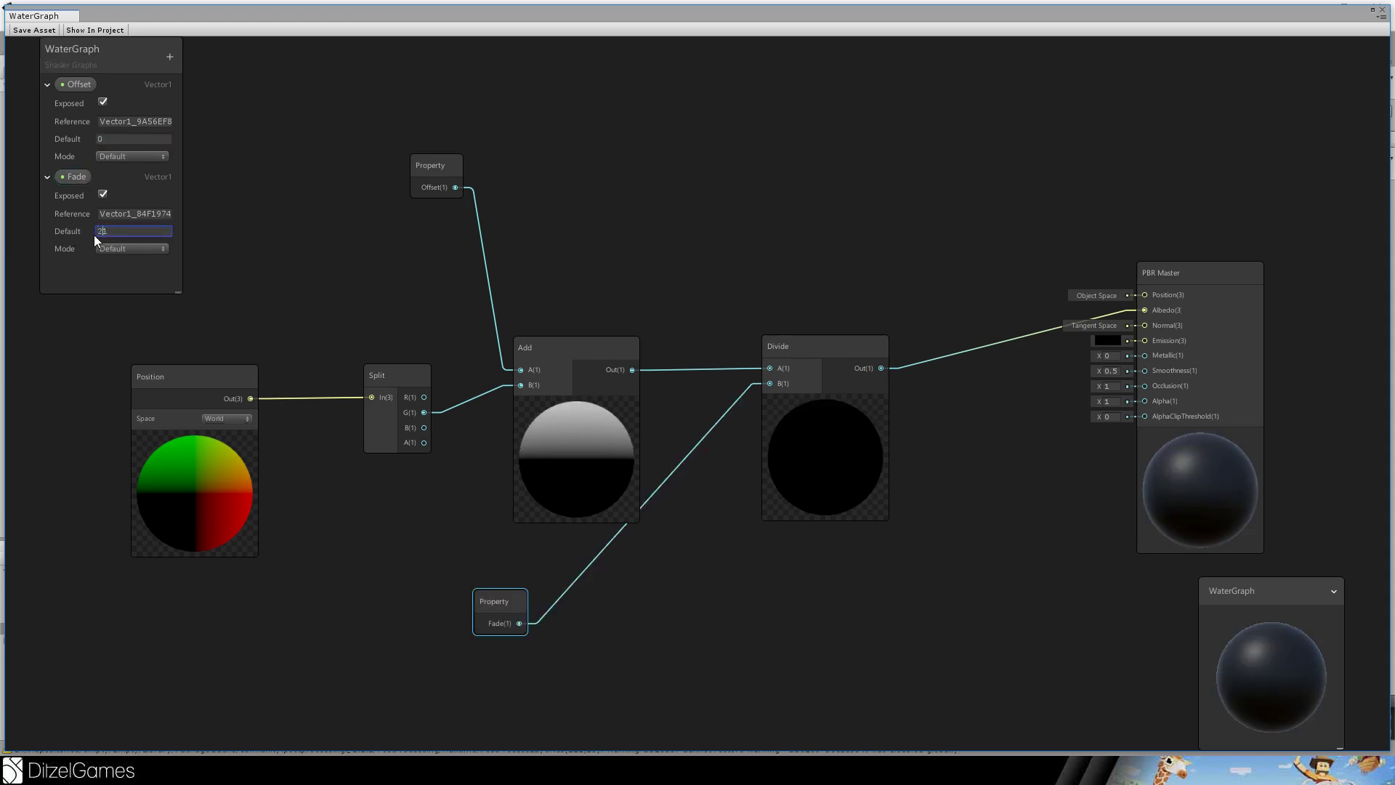
type("1.5")
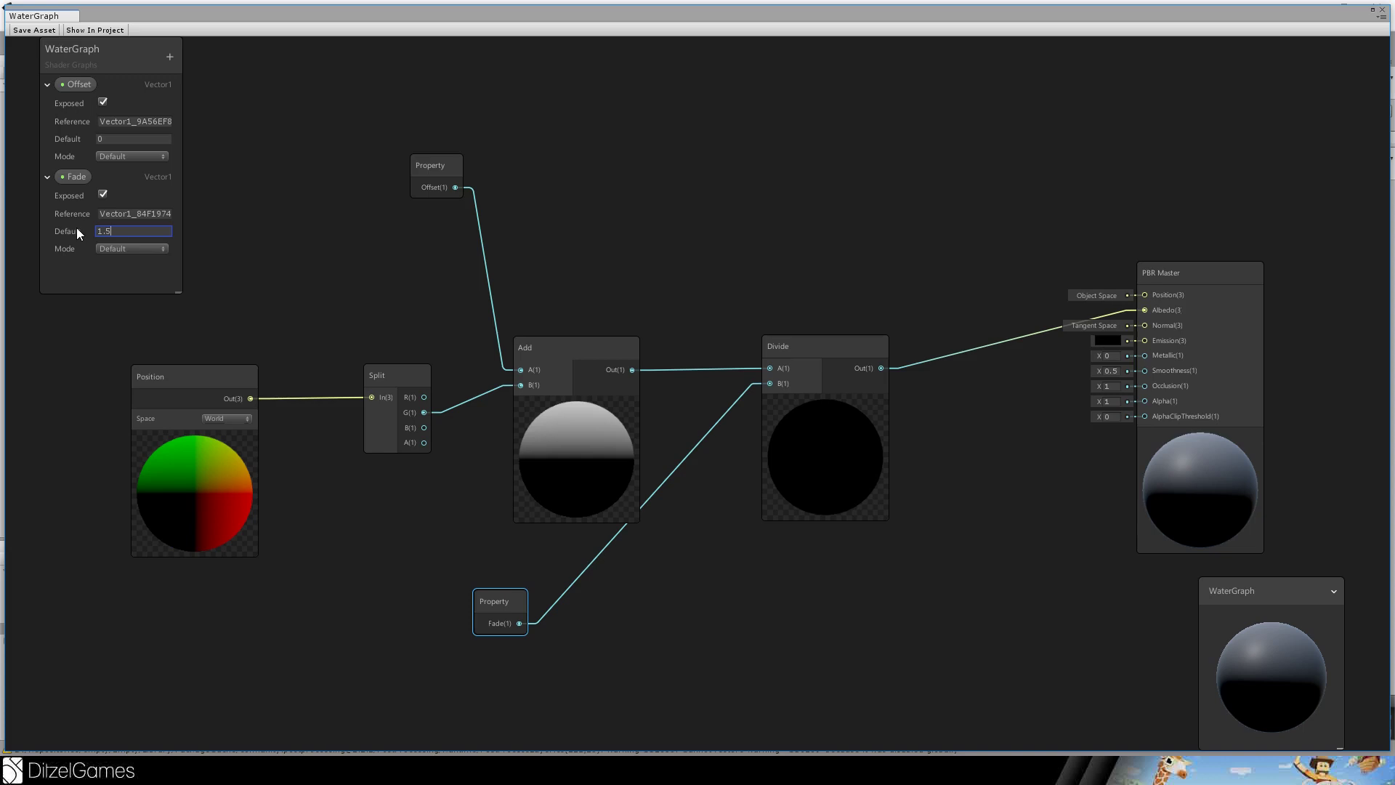
key("Return")
type("0.5")
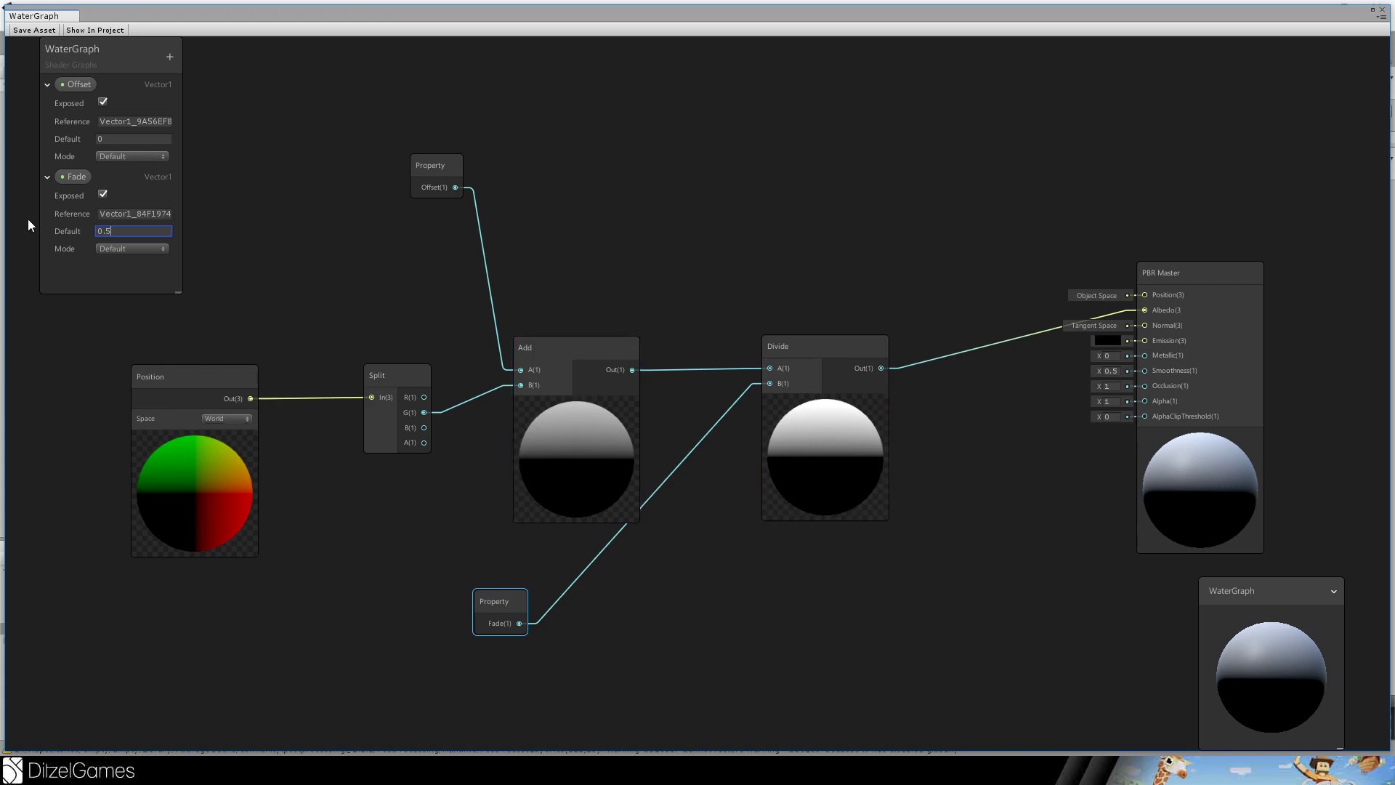
left_click_drag(130, 232, 26, 234)
type("1")
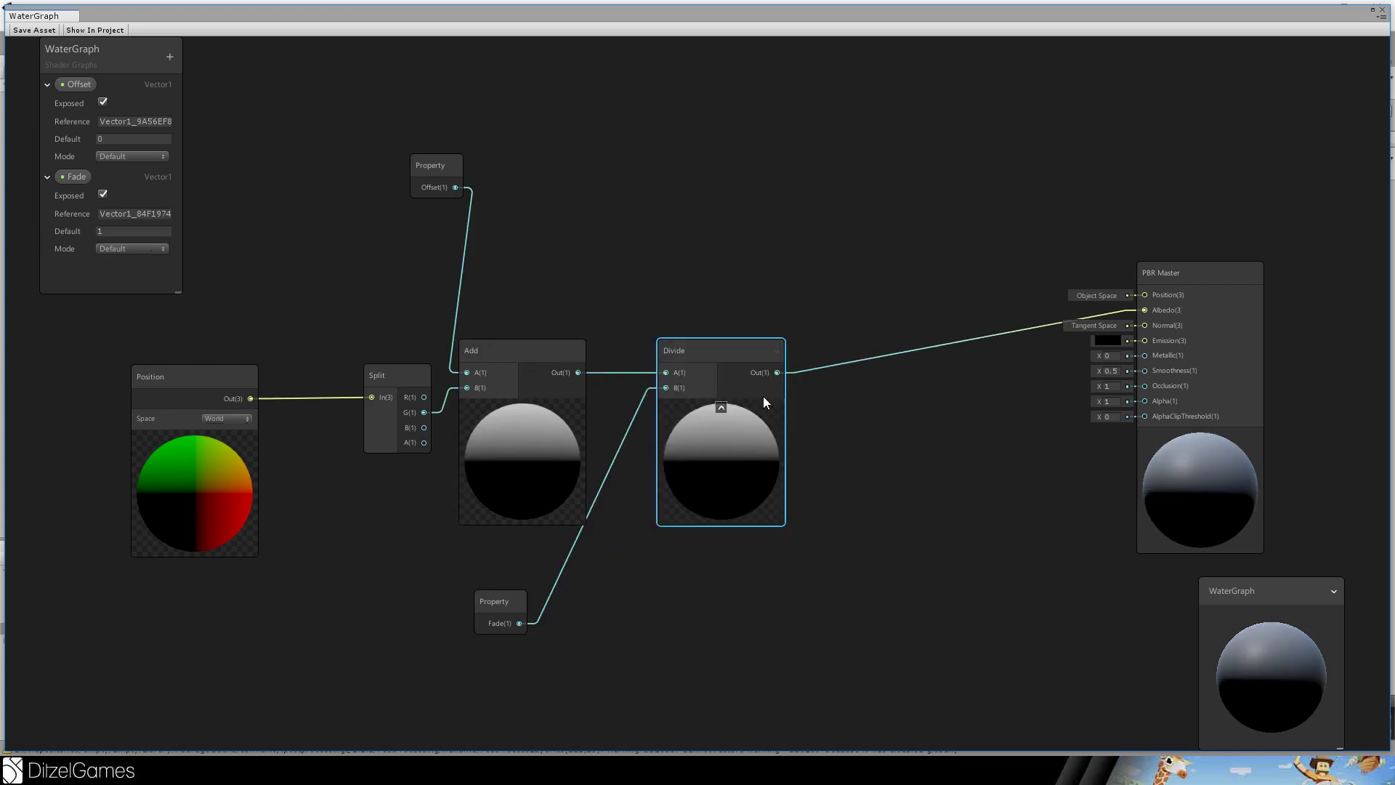
Insert a Clamp node between Divide and PBR Master, connecting the Divide output to In and the Clamp output to Albedo.
left_click(907, 439)
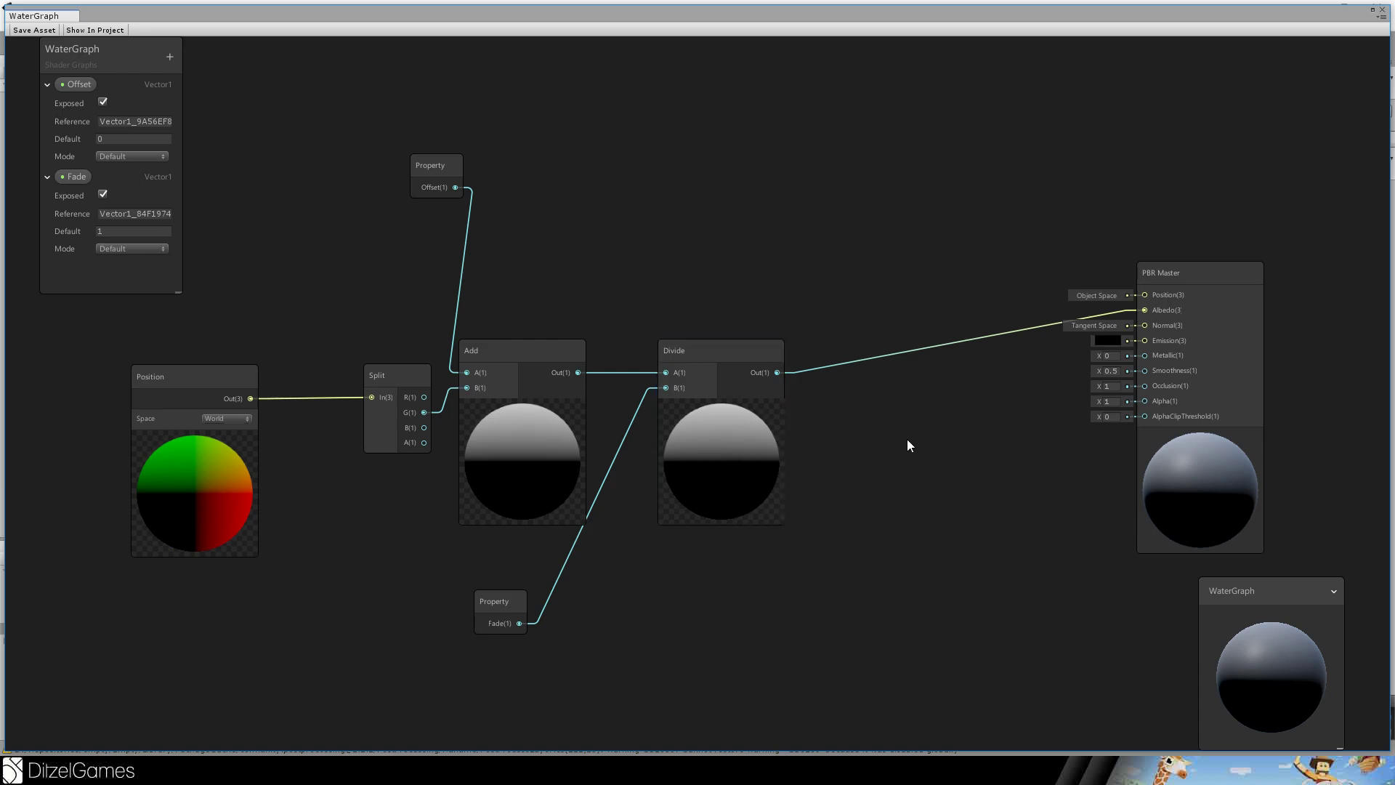
key("space")
type("cla")
key("Return")
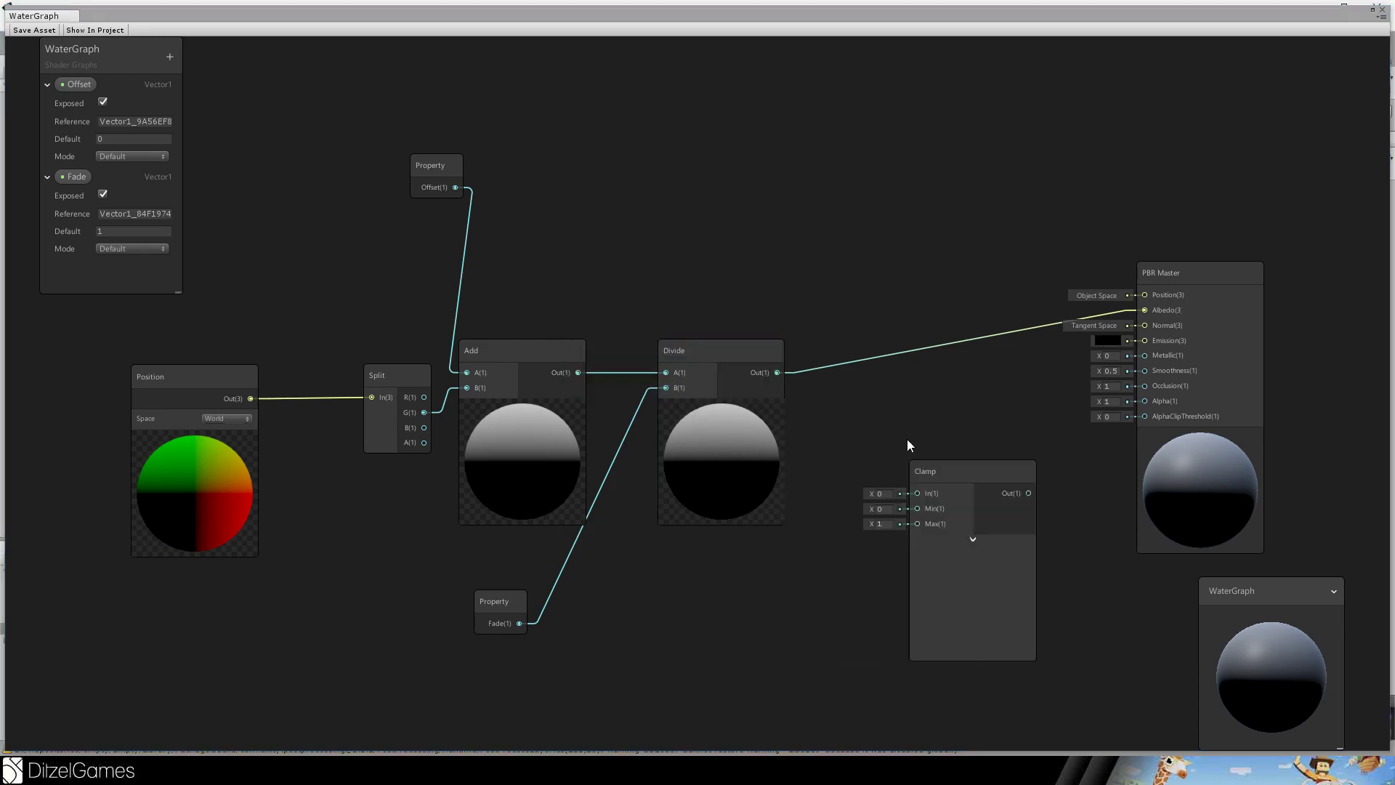
left_click_drag(940, 452, 892, 390)
left_click_drag(776, 373, 884, 356)
left_click_drag(957, 381, 1139, 312)
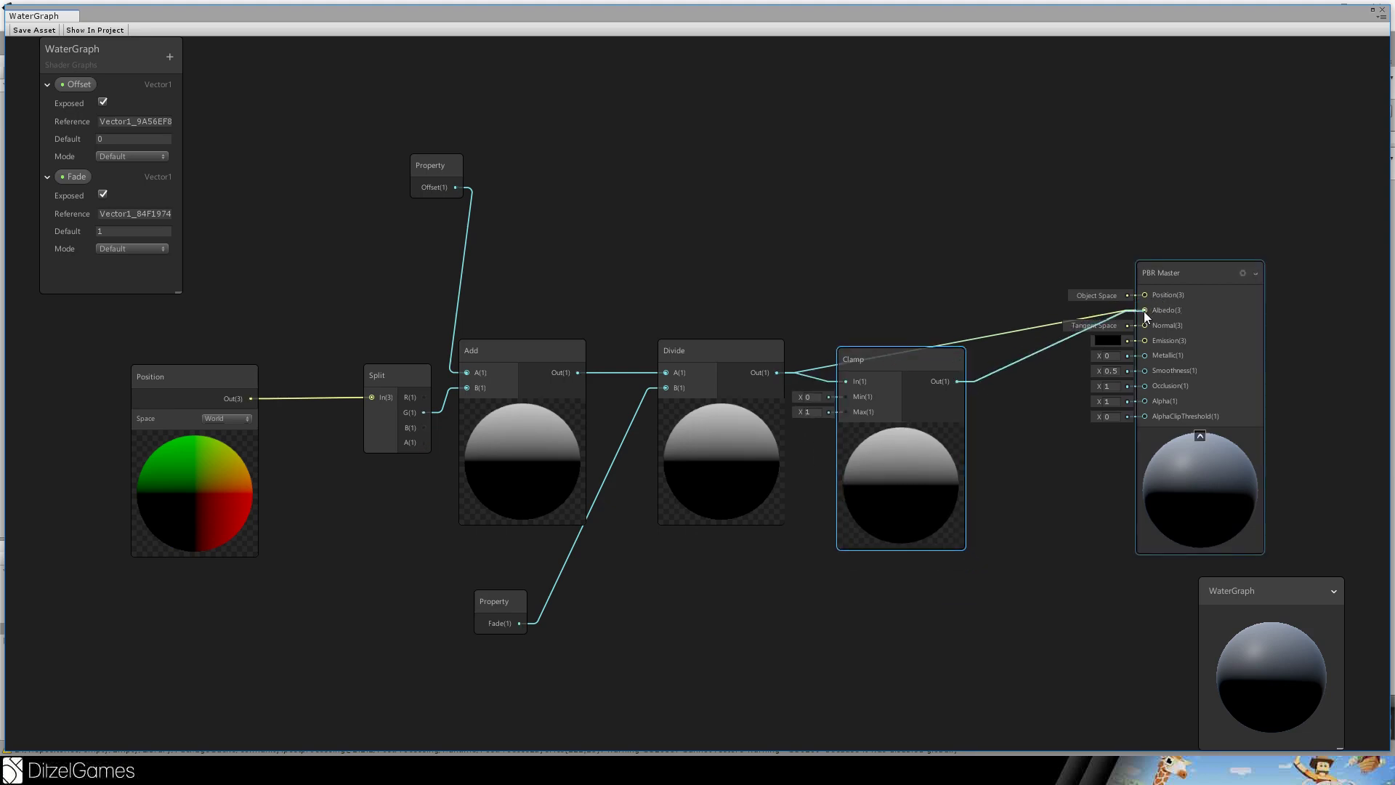
Move the whole node chain from Position to Clamp away from PBR Master to free space between them.
left_click_drag(894, 352, 936, 380)
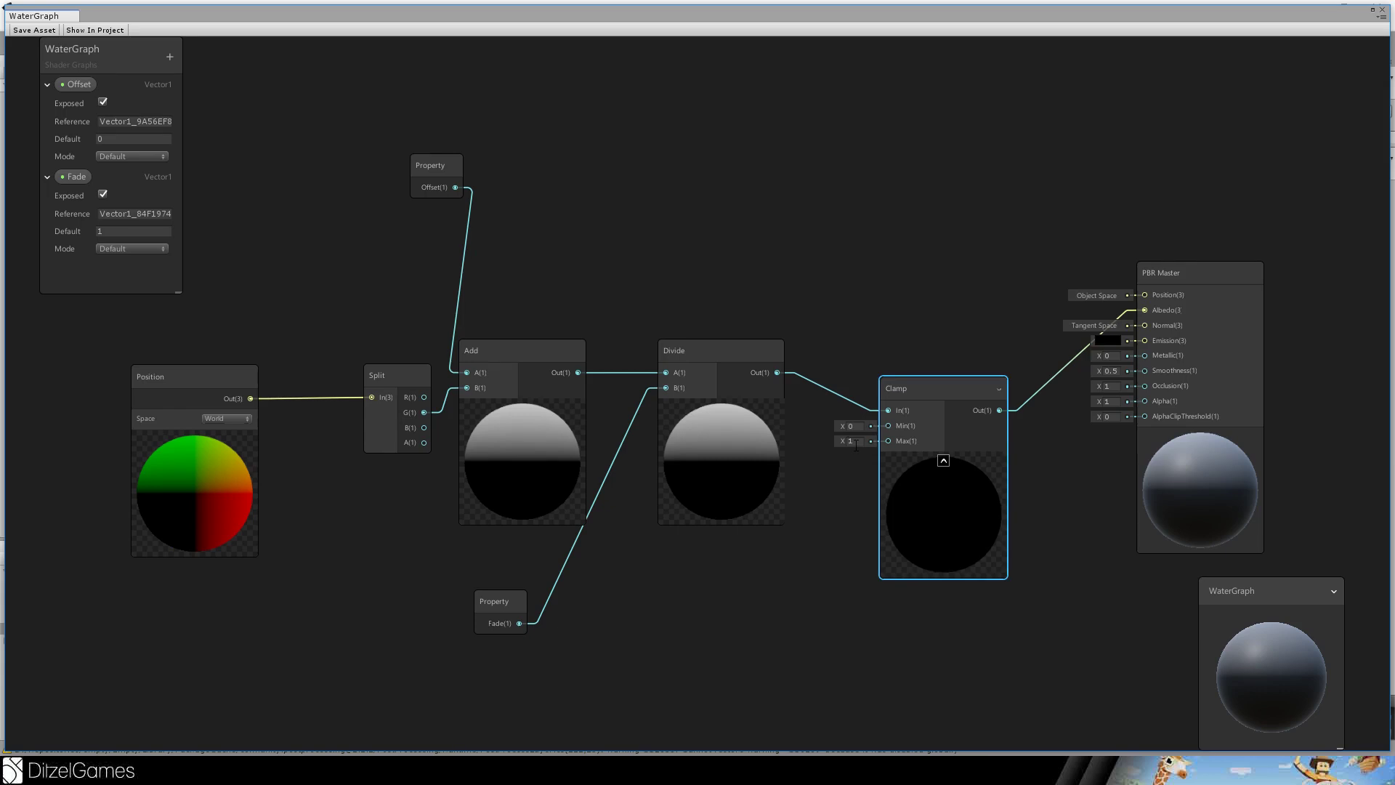
scroll(809, 166, "down", 4)
scroll(816, 129, "down", 2)
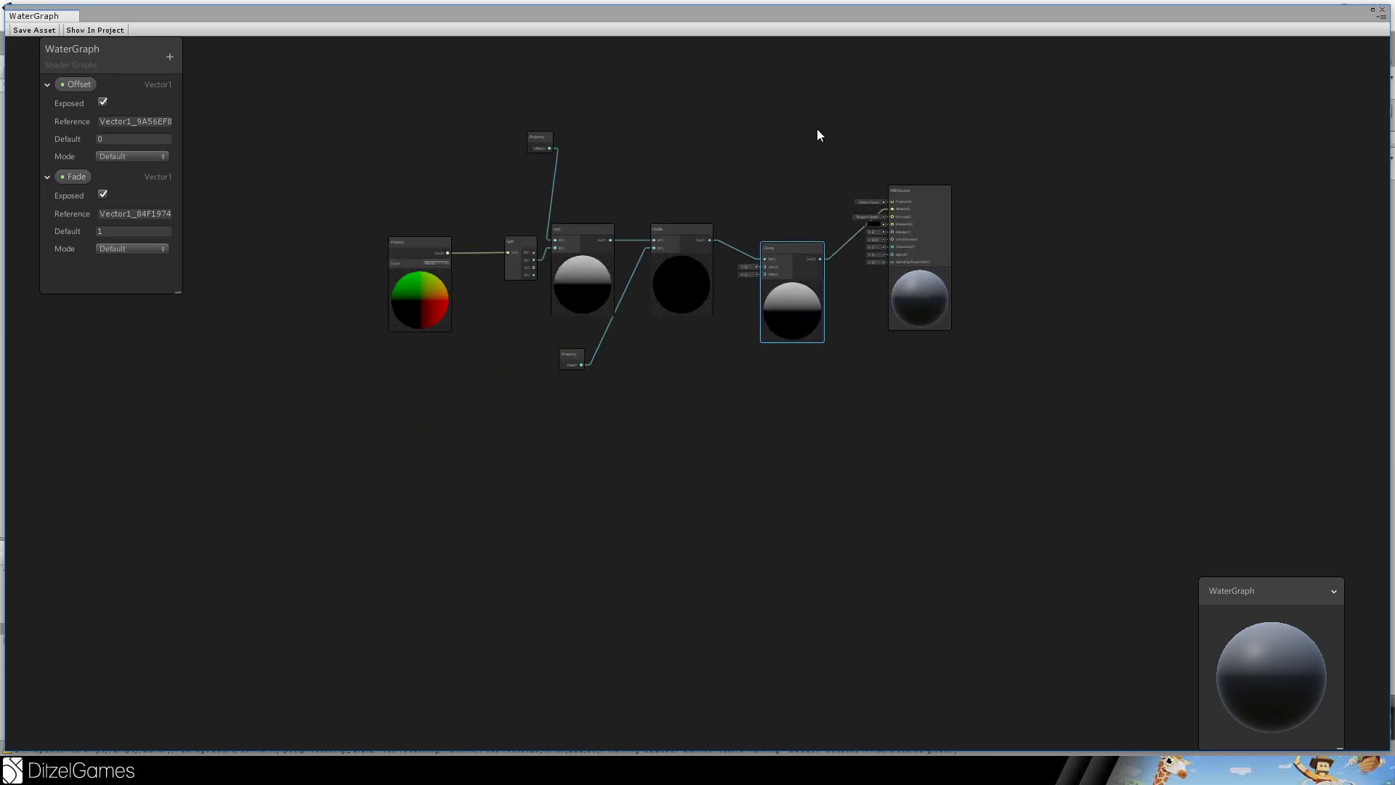
left_click_drag(843, 128, 381, 341)
left_click_drag(431, 248, 177, 256)
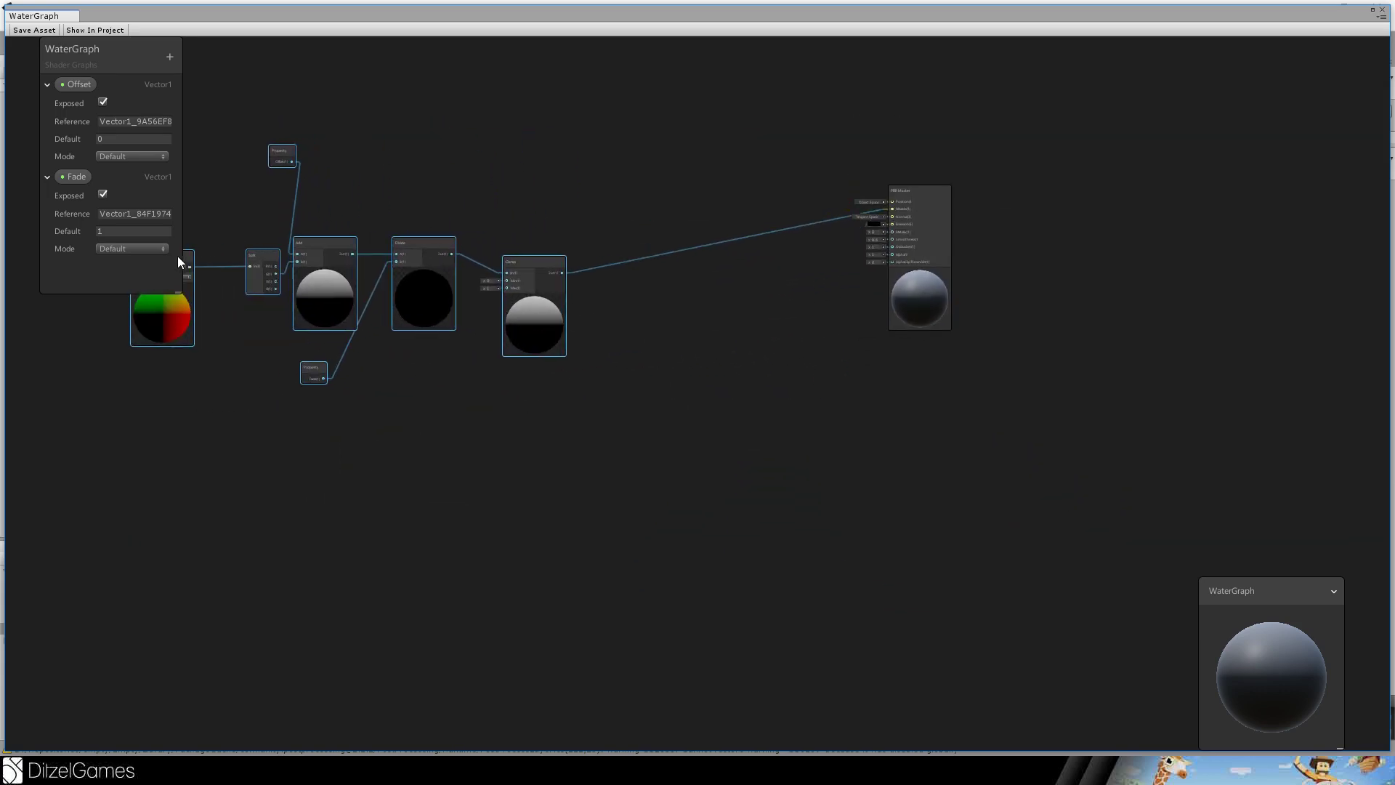
left_click(660, 162)
Insert a Lerp node between Clamp and PBR Master, connecting the Clamp output to A and the Lerp output to Albedo.
scroll(669, 186, "up", 3)
key("space")
type("lea")
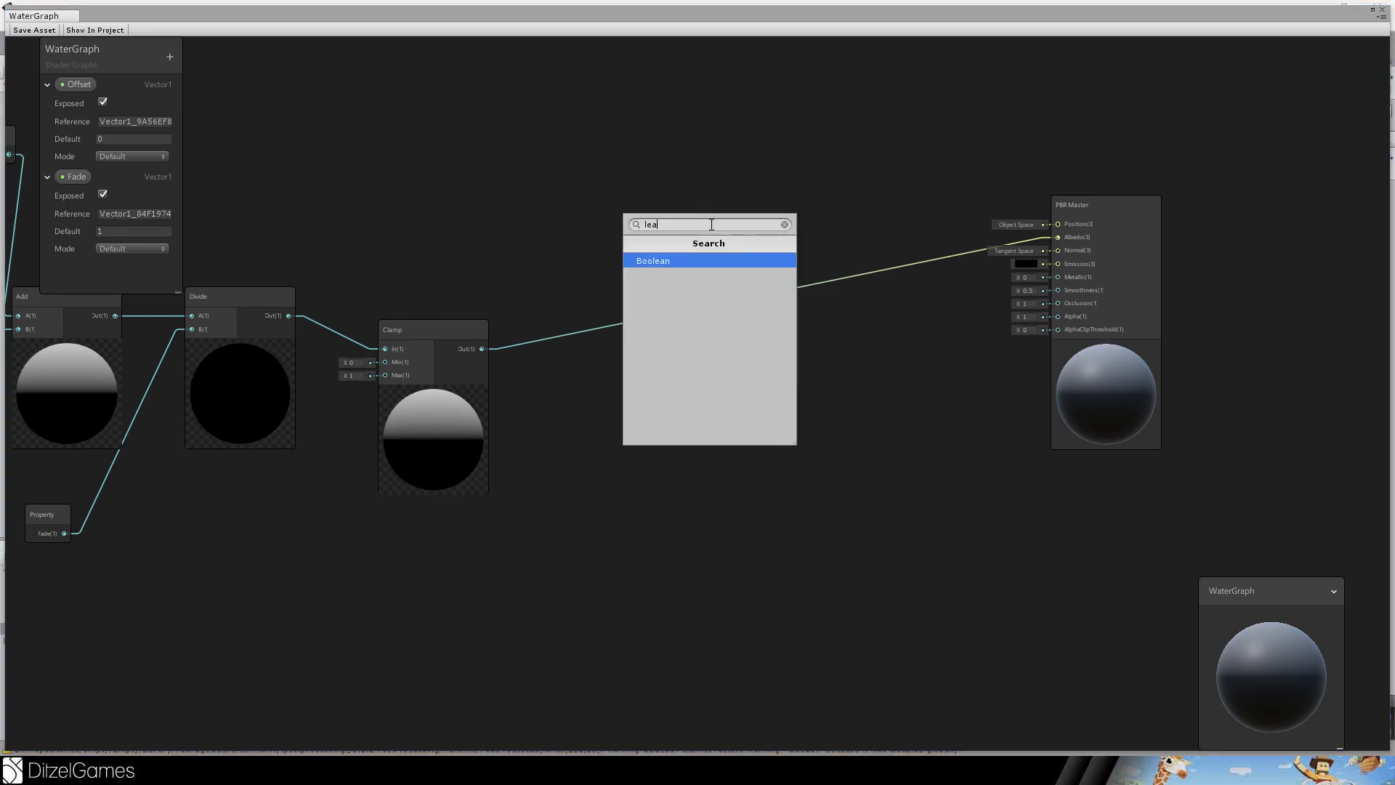
key("BackSpace")
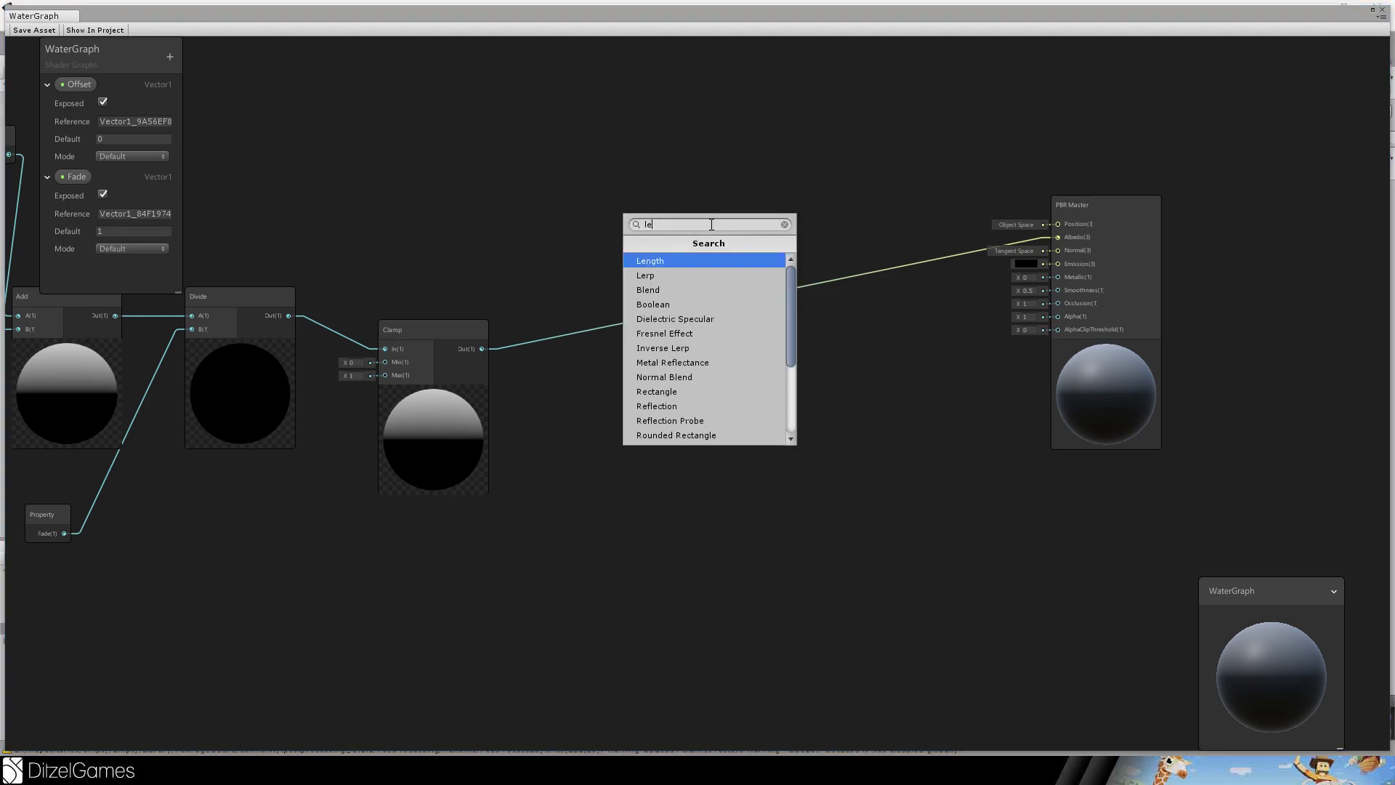
key("Down")
key("Return")
left_click_drag(738, 291, 684, 363)
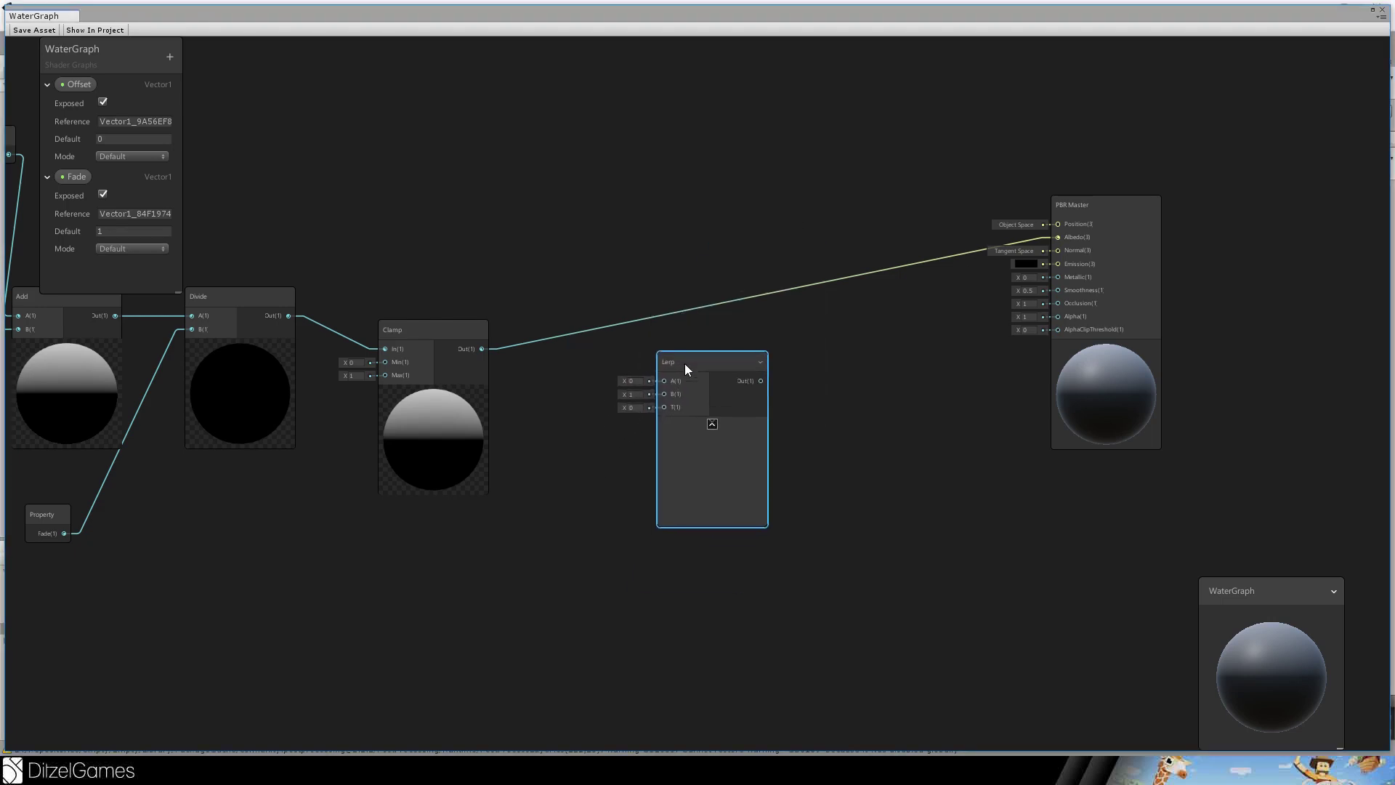
left_click_drag(482, 349, 1032, 249)
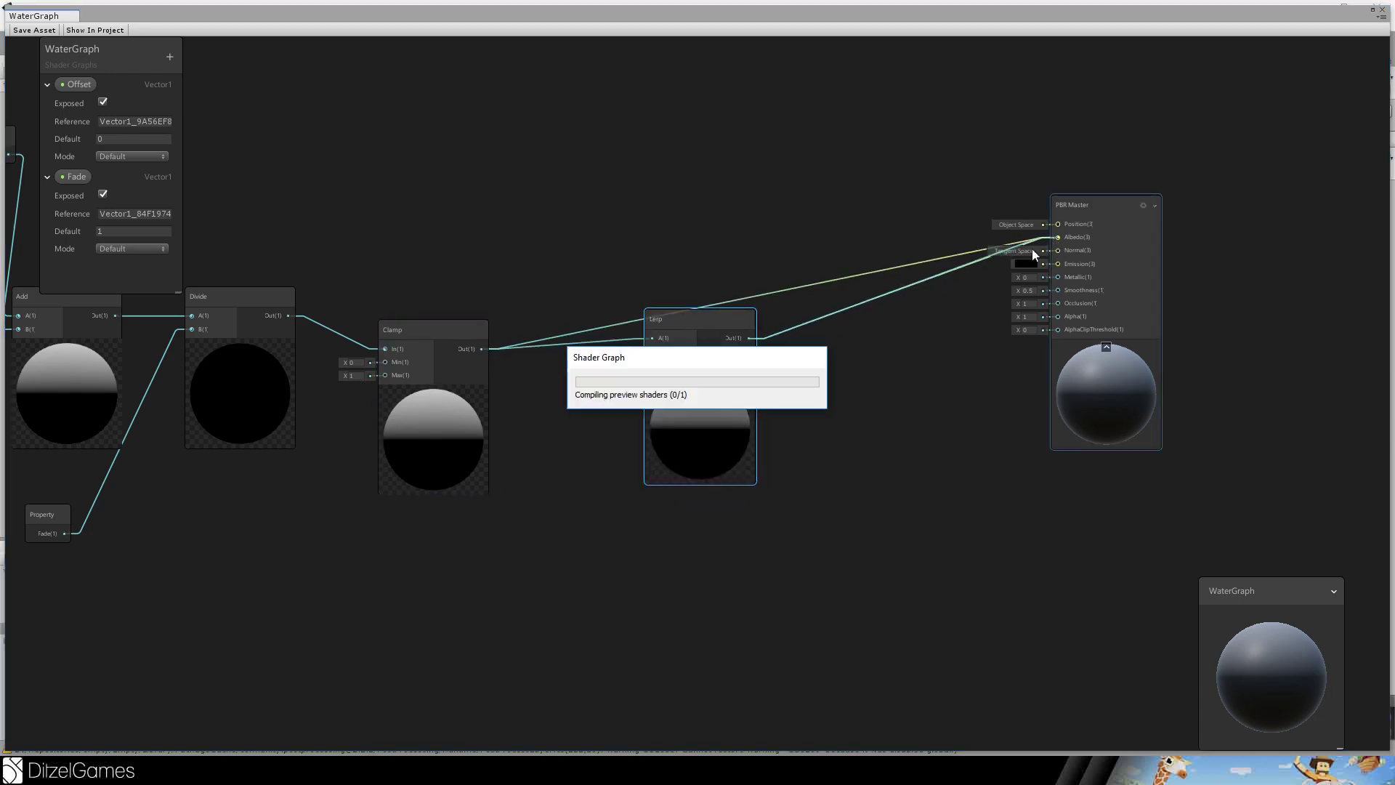
left_click_drag(689, 325, 707, 204)
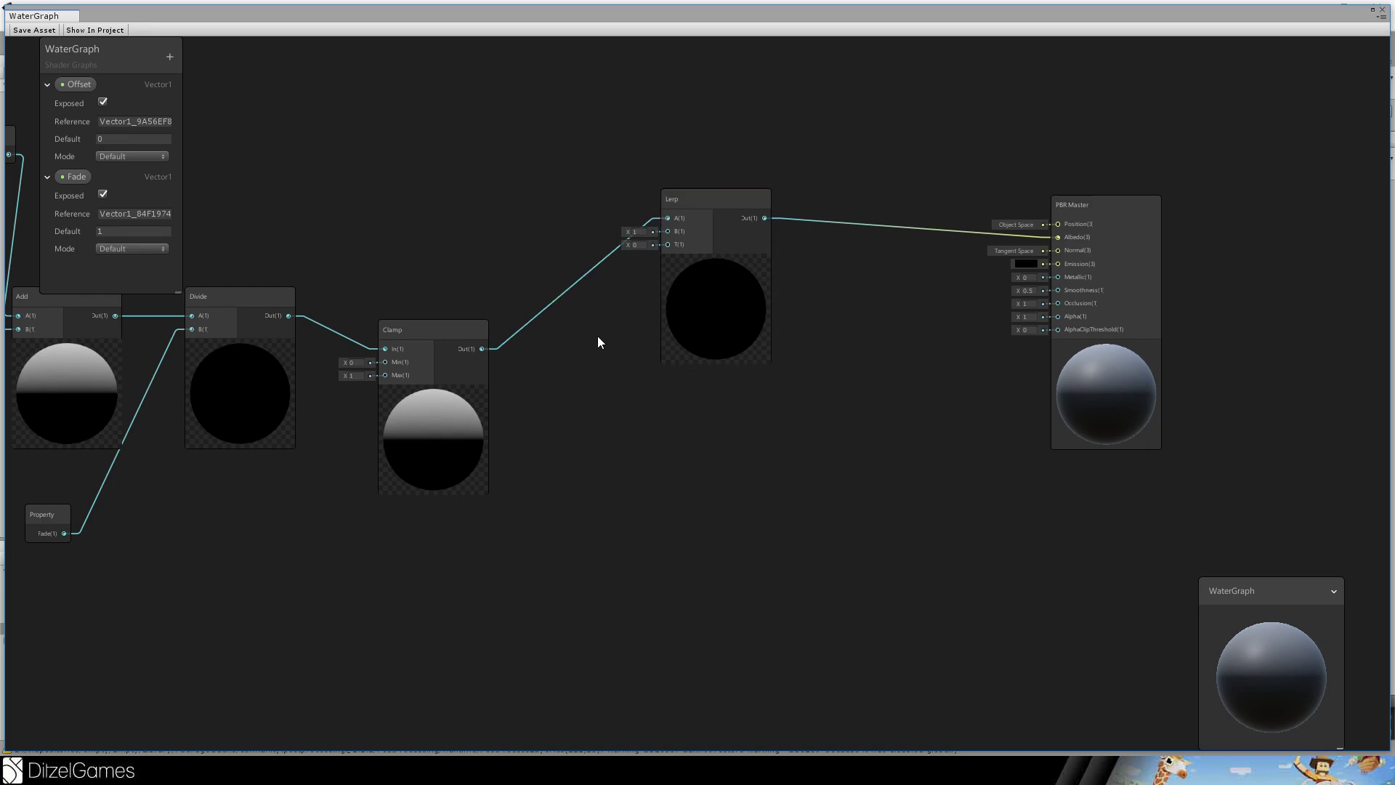
Add two Color nodes and connect their outputs to the Lerp node's B and T inputs.
key("space")
type("colo")
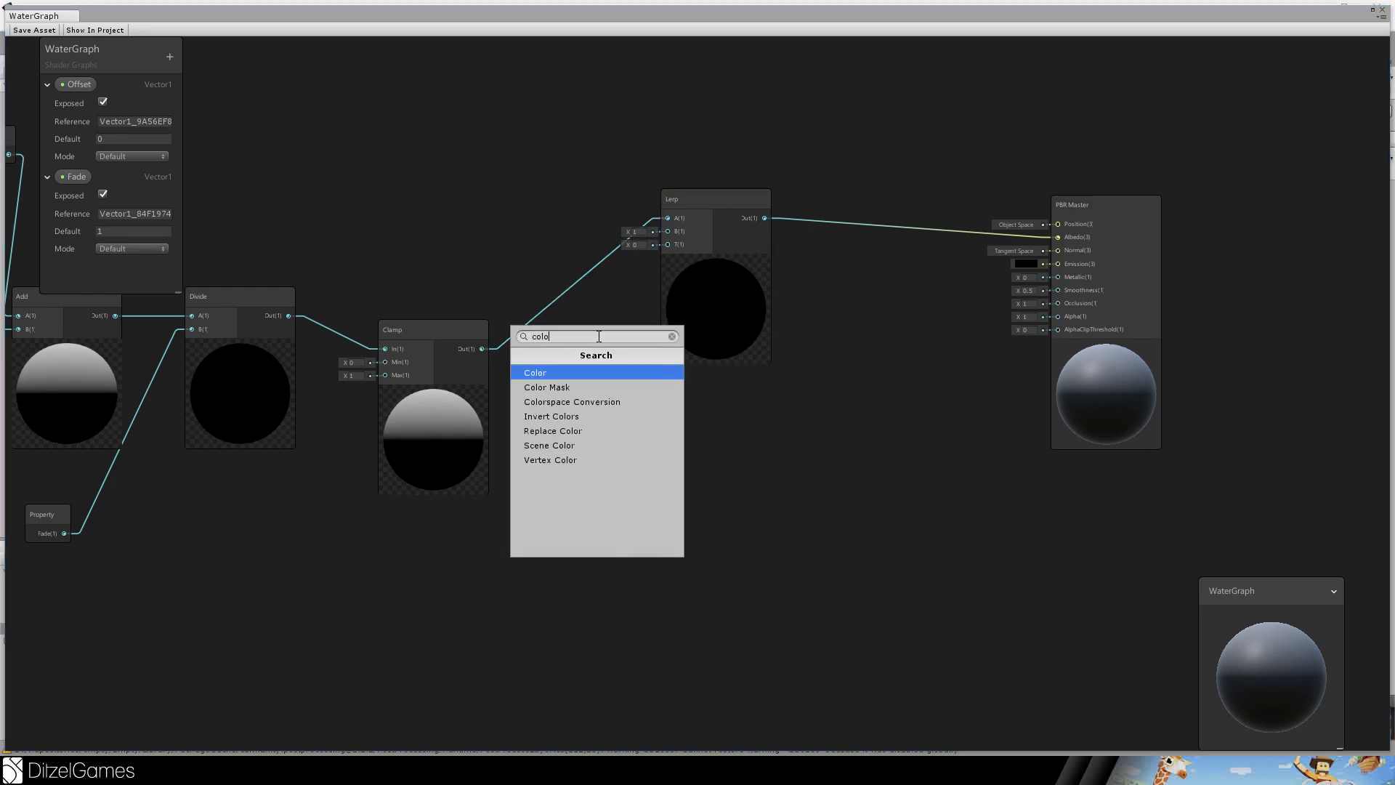
key("Return")
key("space")
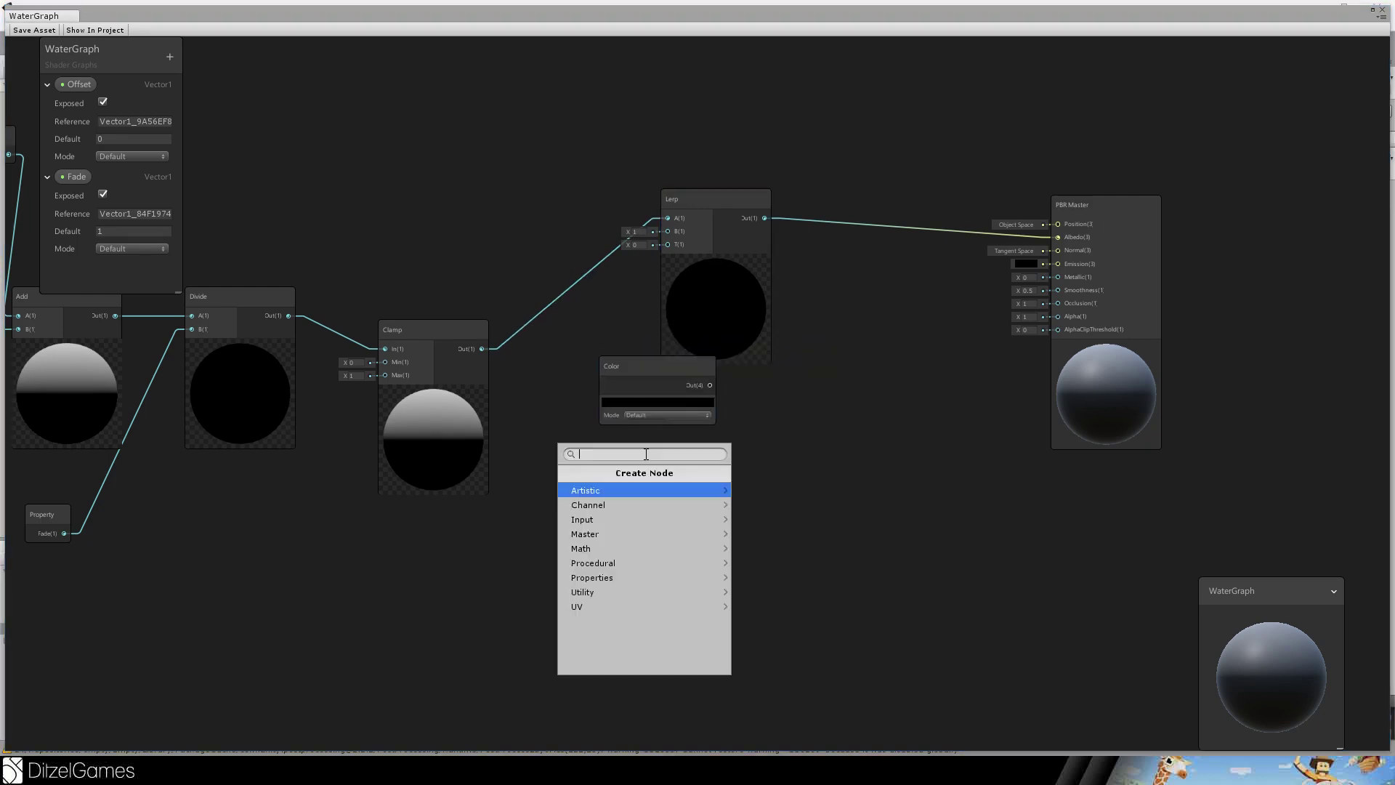
type("colo")
key("Return")
left_click_drag(684, 489, 609, 495)
left_click_drag(613, 364, 807, 212)
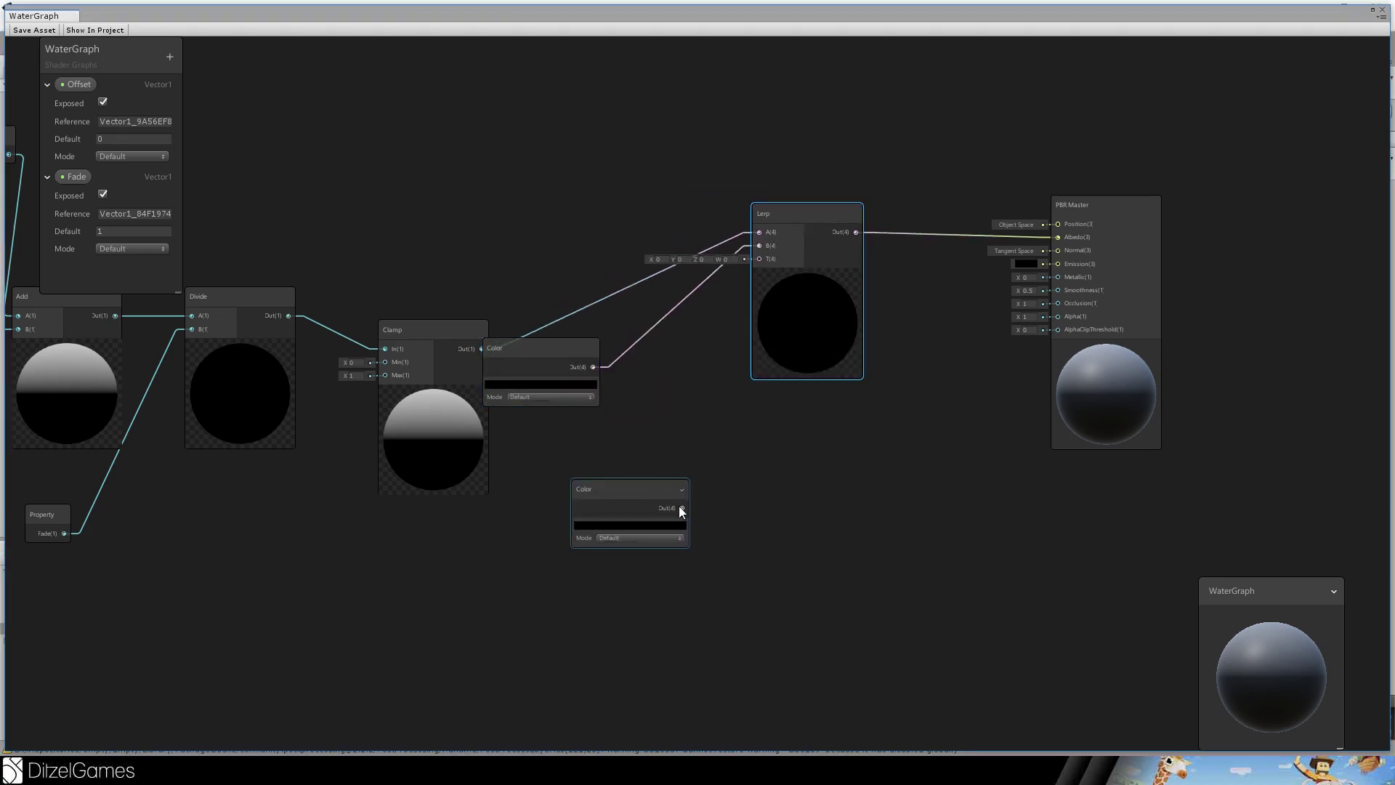
left_click_drag(683, 508, 752, 273)
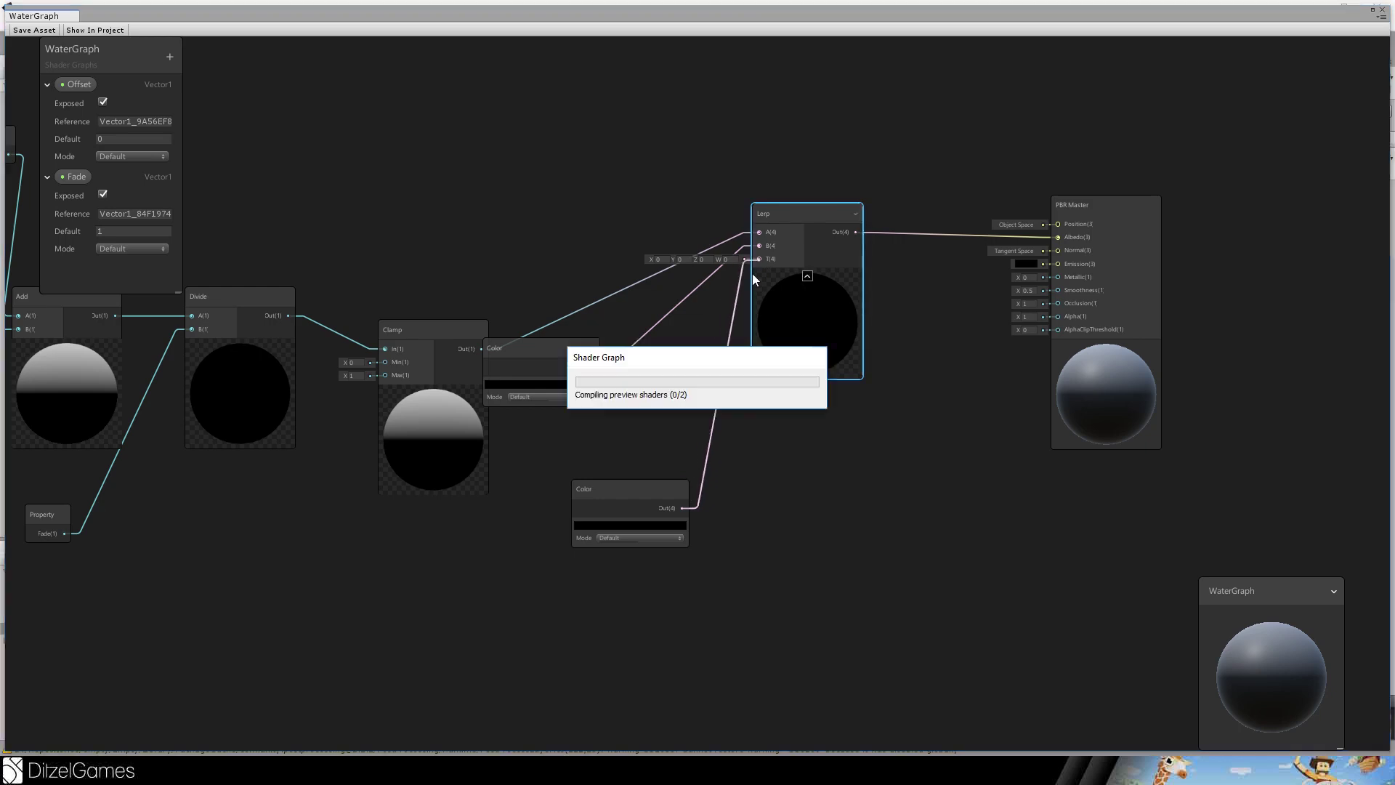
Set the upper Color node to bright cyan.
left_click(528, 384)
left_click(575, 325)
left_click_drag(676, 292, 745, 260)
left_click(723, 200)
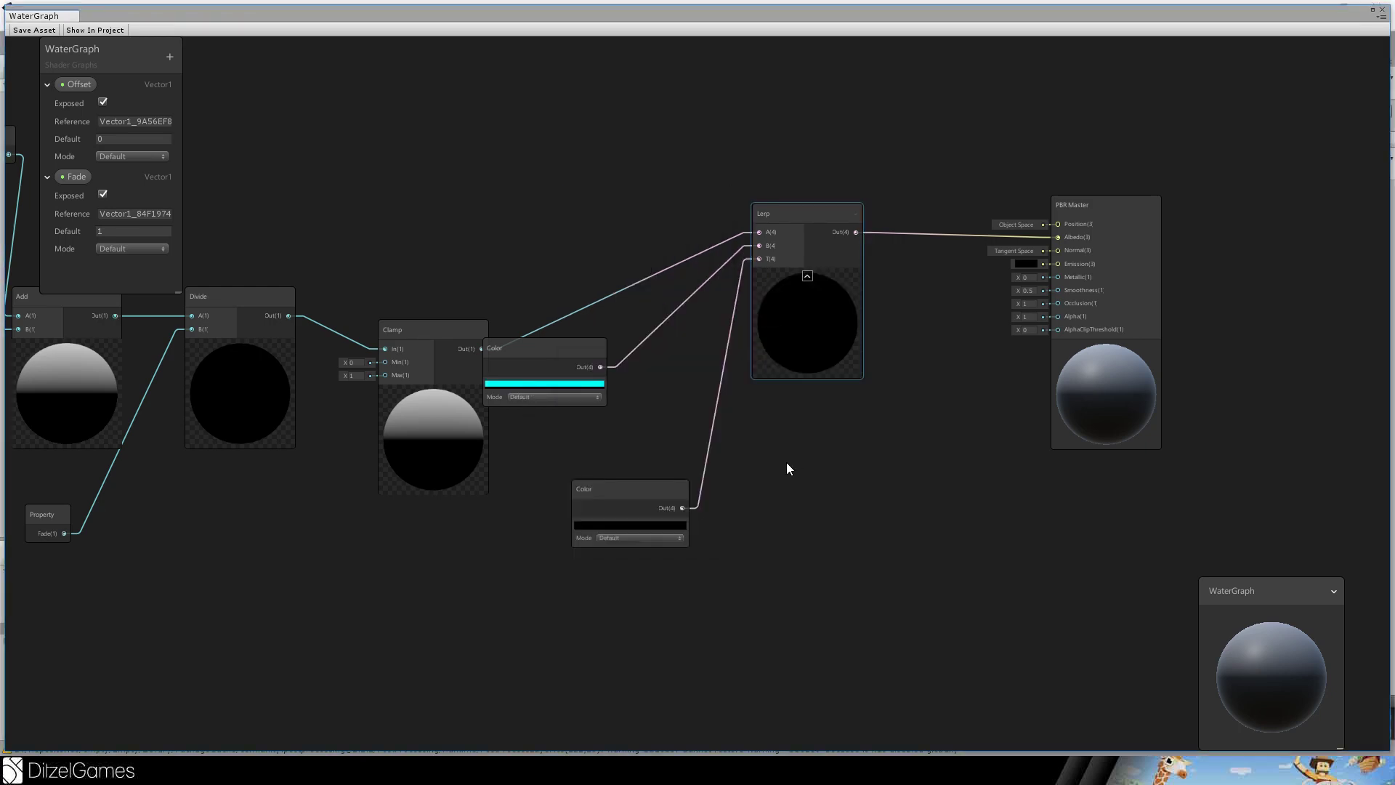
Set the lower Color node to dark blue and move the cyan Color node clear of the Clamp node.
left_click(633, 526)
left_click(630, 351)
left_click_drag(629, 353, 593, 370)
left_click_drag(654, 327, 696, 340)
left_click(832, 485)
left_click_drag(560, 354, 621, 392)
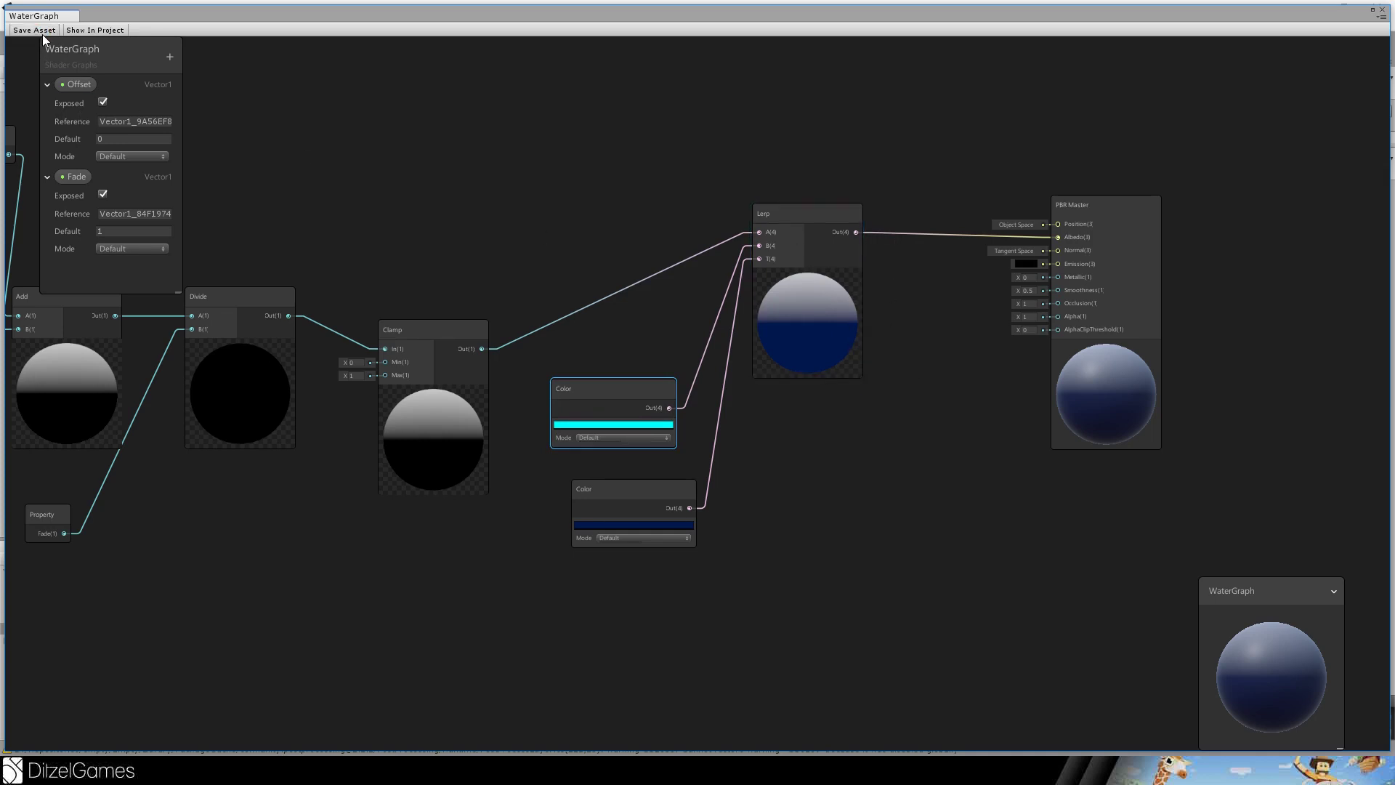
Rewire the Lerp node with the cyan Color into A, the dark blue Color into B and the Clamp output into T.
left_click_drag(592, 391, 760, 232)
left_click_drag(691, 507, 760, 246)
left_click_drag(482, 349, 759, 259)
left_click_drag(800, 206, 837, 248)
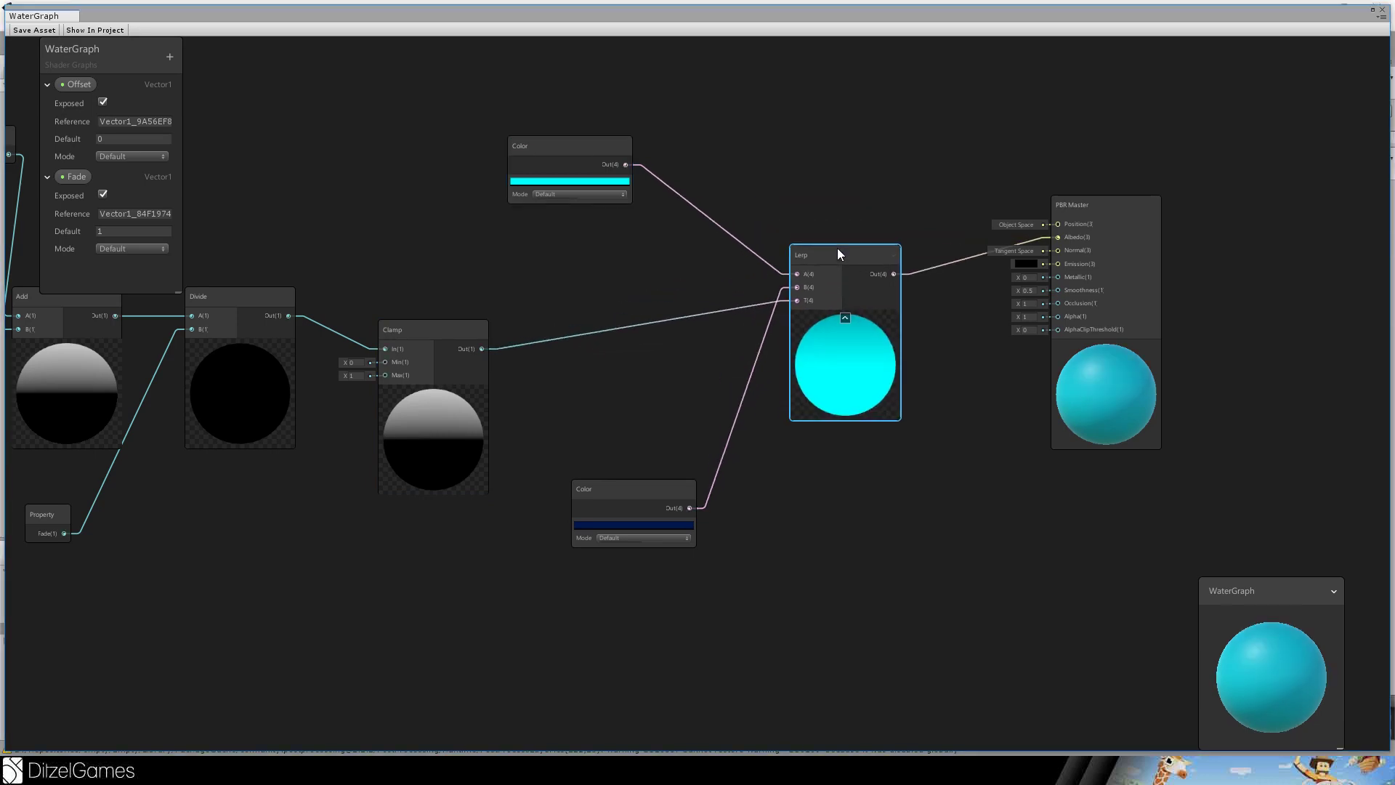
Spread the nodes out to leave a wide gap between Lerp and PBR Master, shifting the dark blue Color node too.
middle_click_drag(917, 322, 572, 356)
left_click_drag(744, 236, 877, 236)
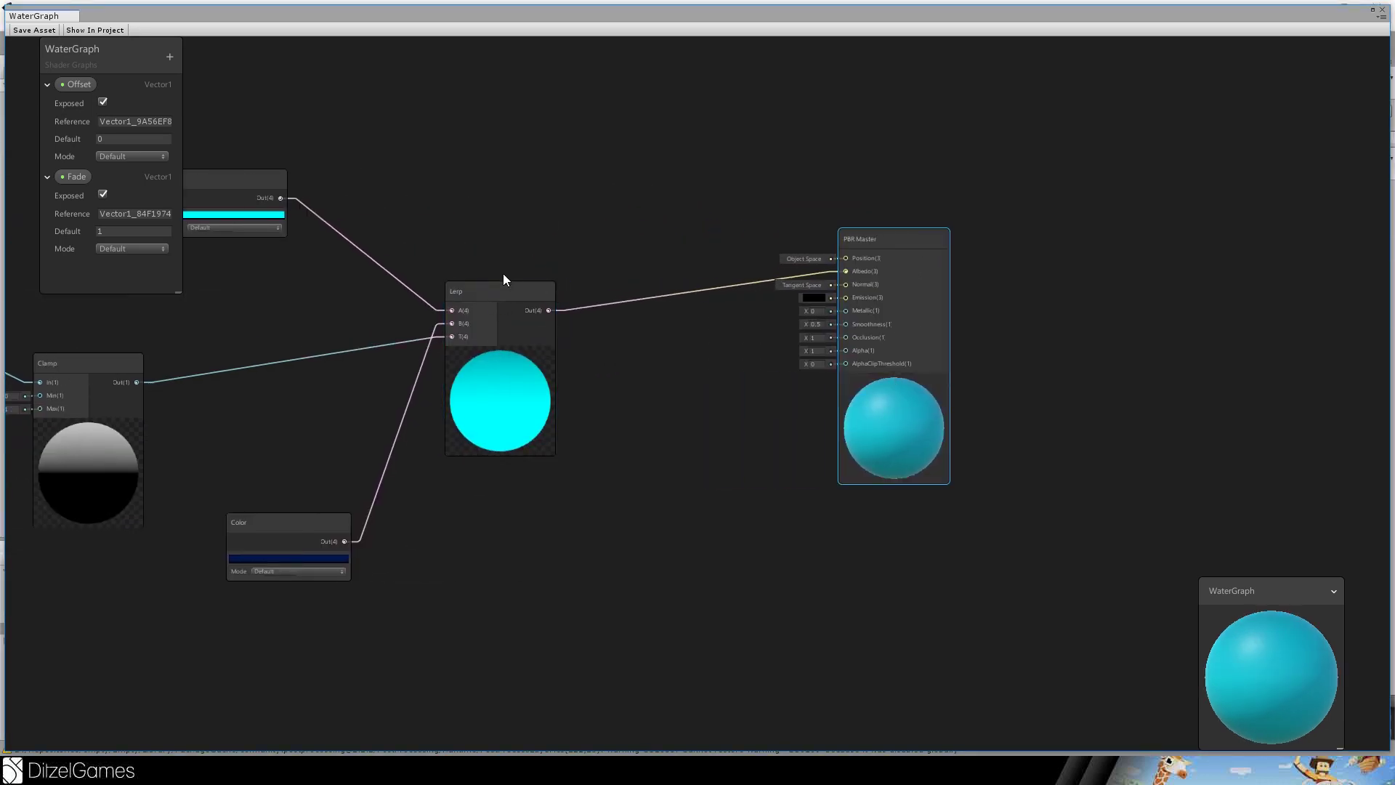
left_click_drag(503, 289, 440, 261)
left_click_drag(274, 526, 202, 531)
Add a Fresnel Effect node above the chain and feed its Power input from a new Vector 1 node.
middle_click_drag(616, 264, 617, 353)
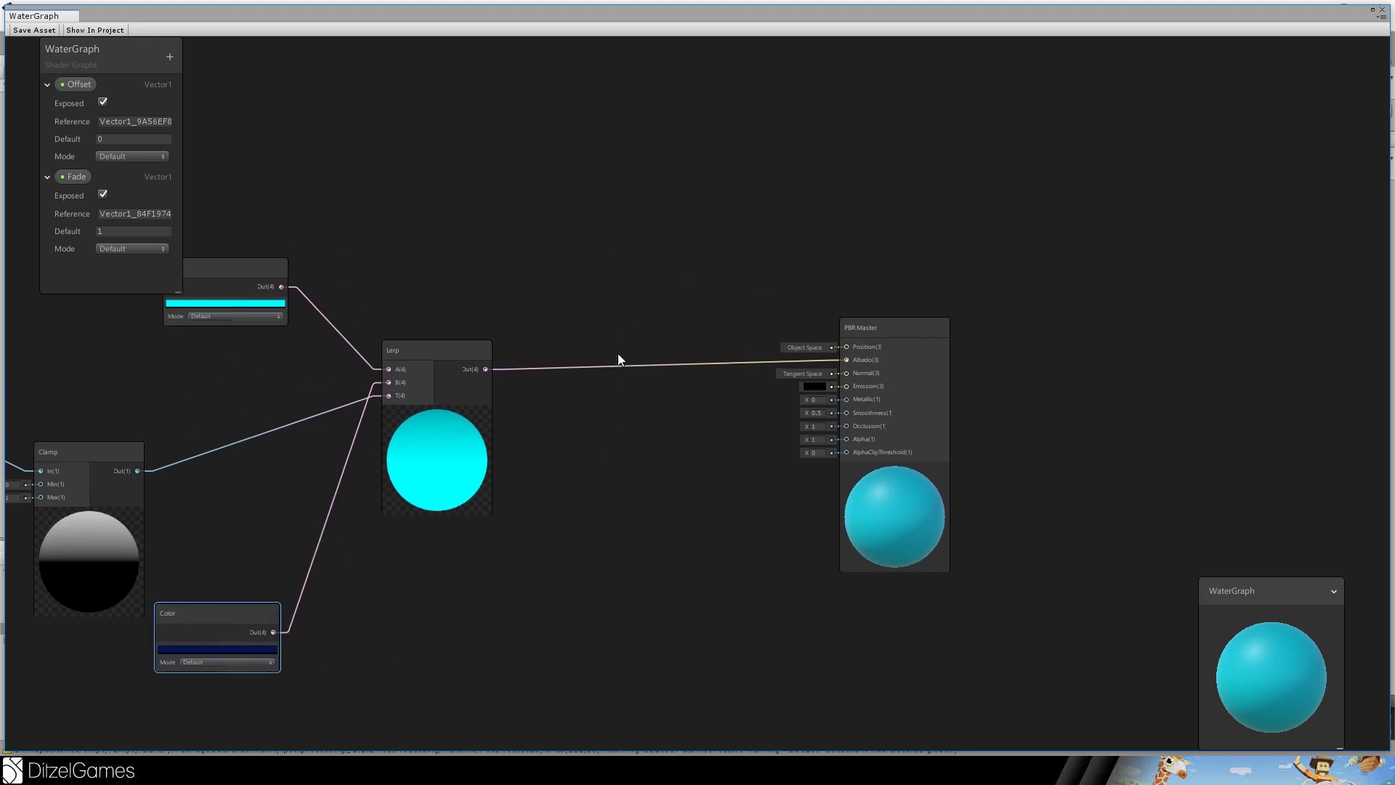
key("space")
type("fre")
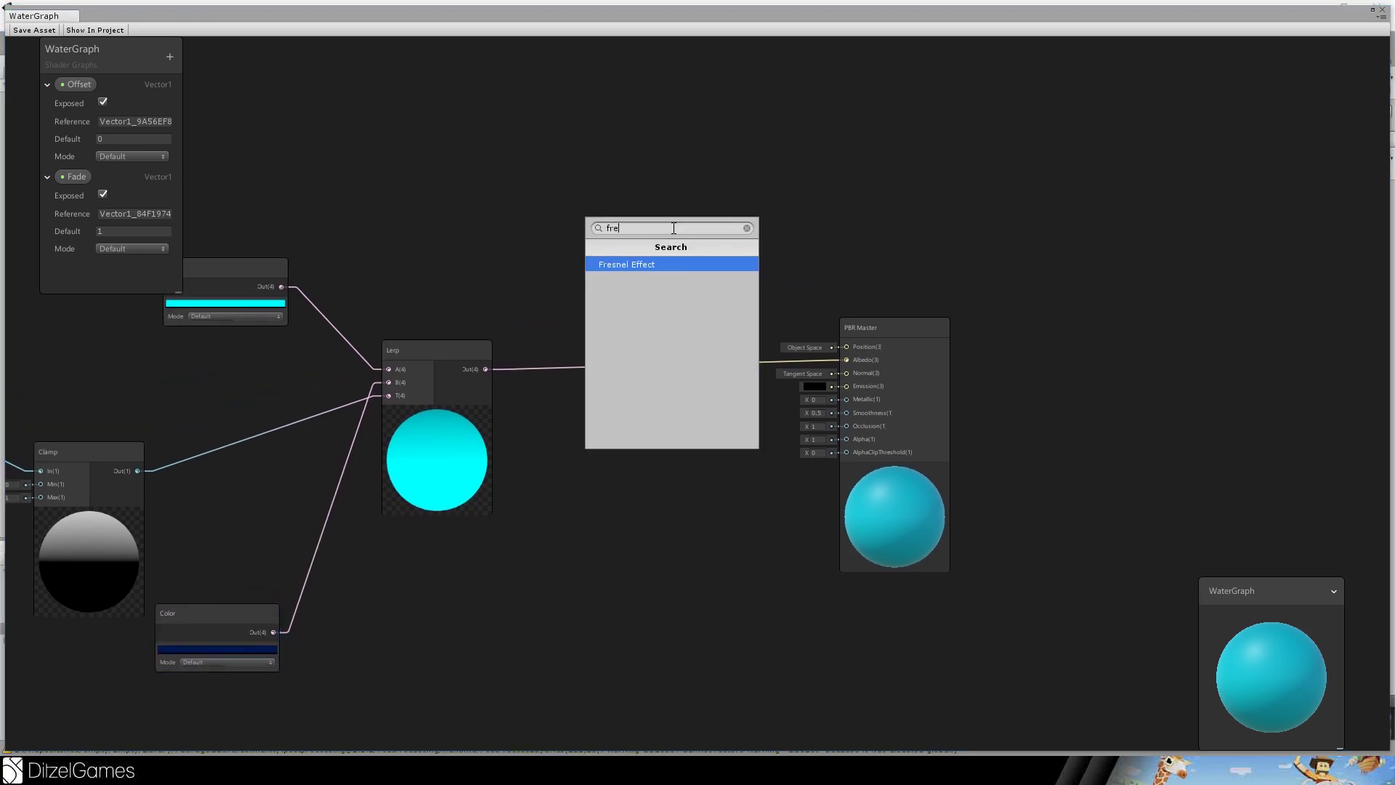
key("Return")
left_click_drag(704, 264, 637, 164)
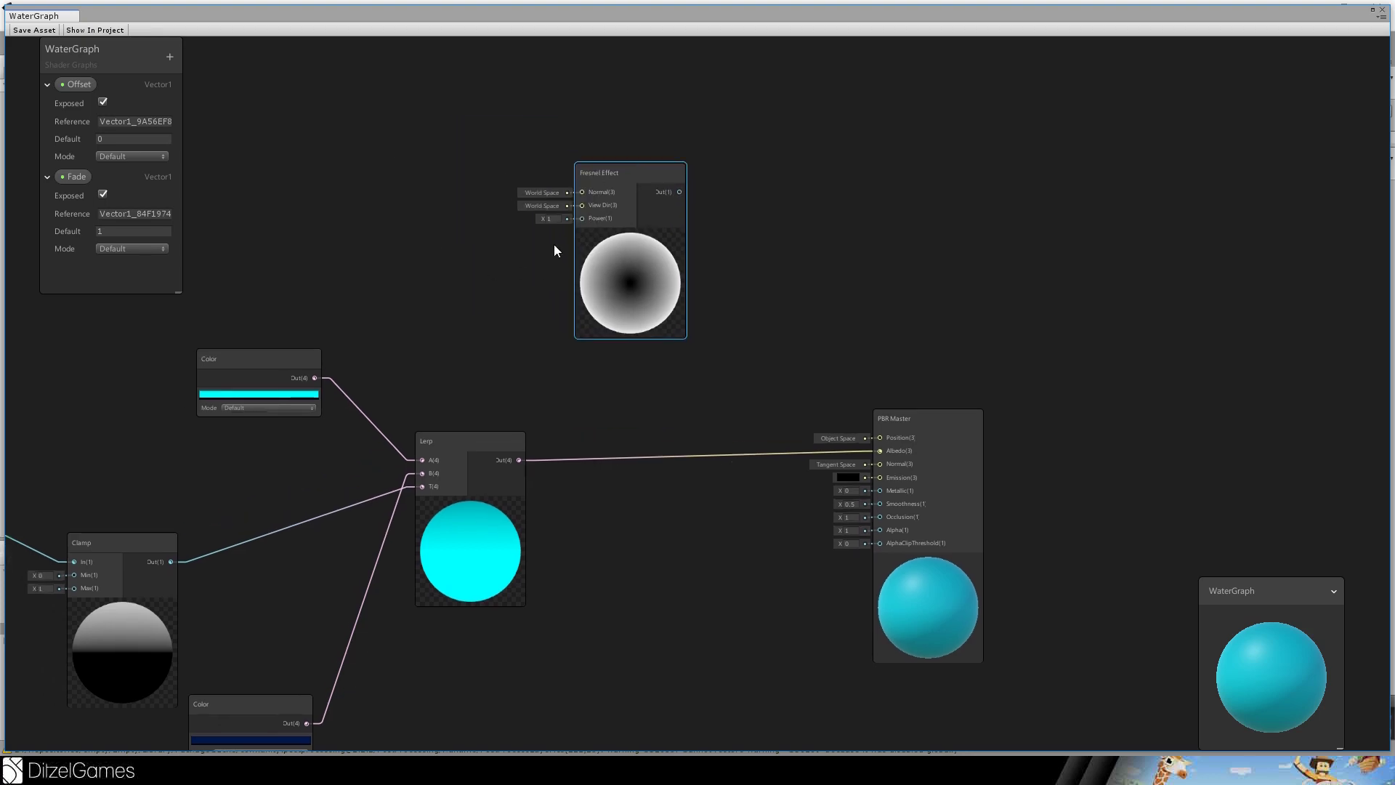
left_click_drag(581, 218, 445, 288)
type("ve")
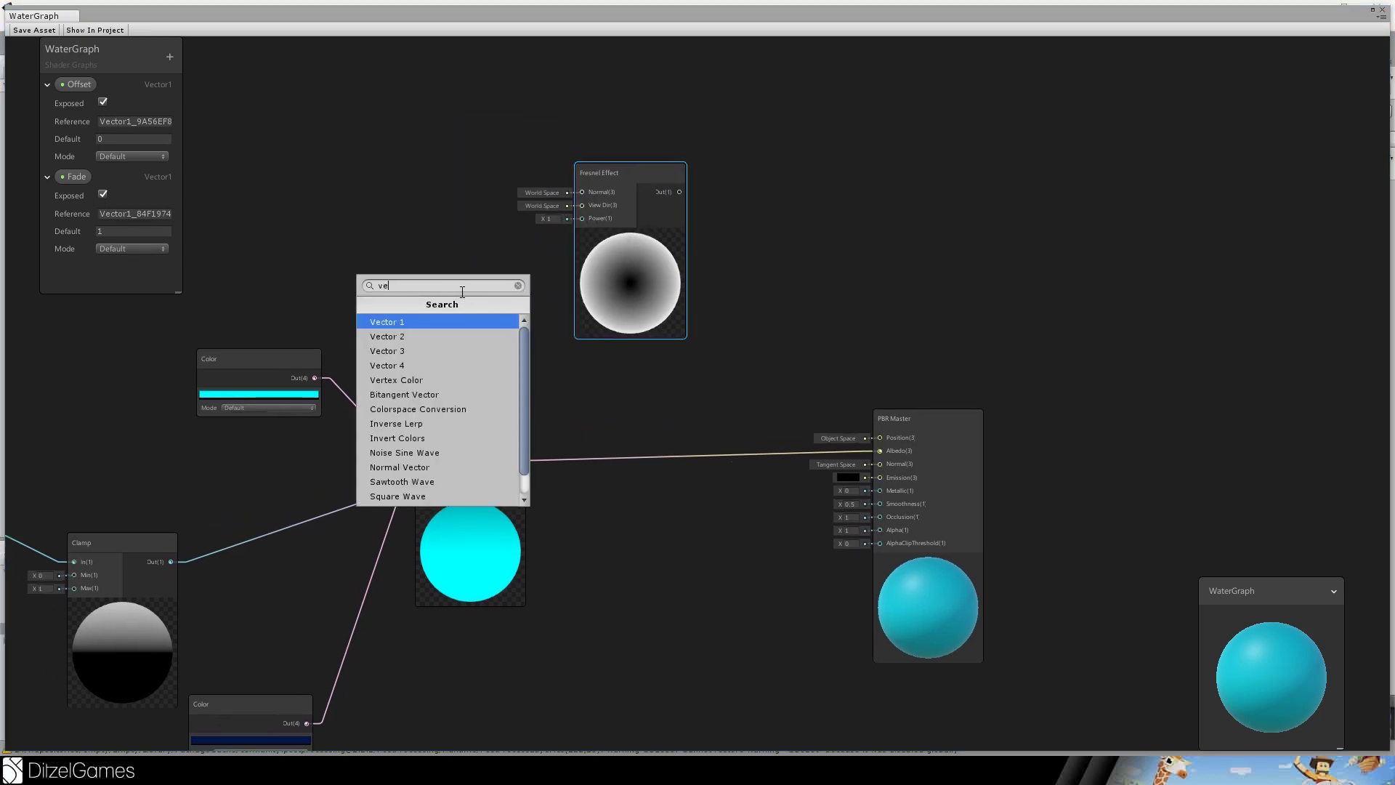
key("Return")
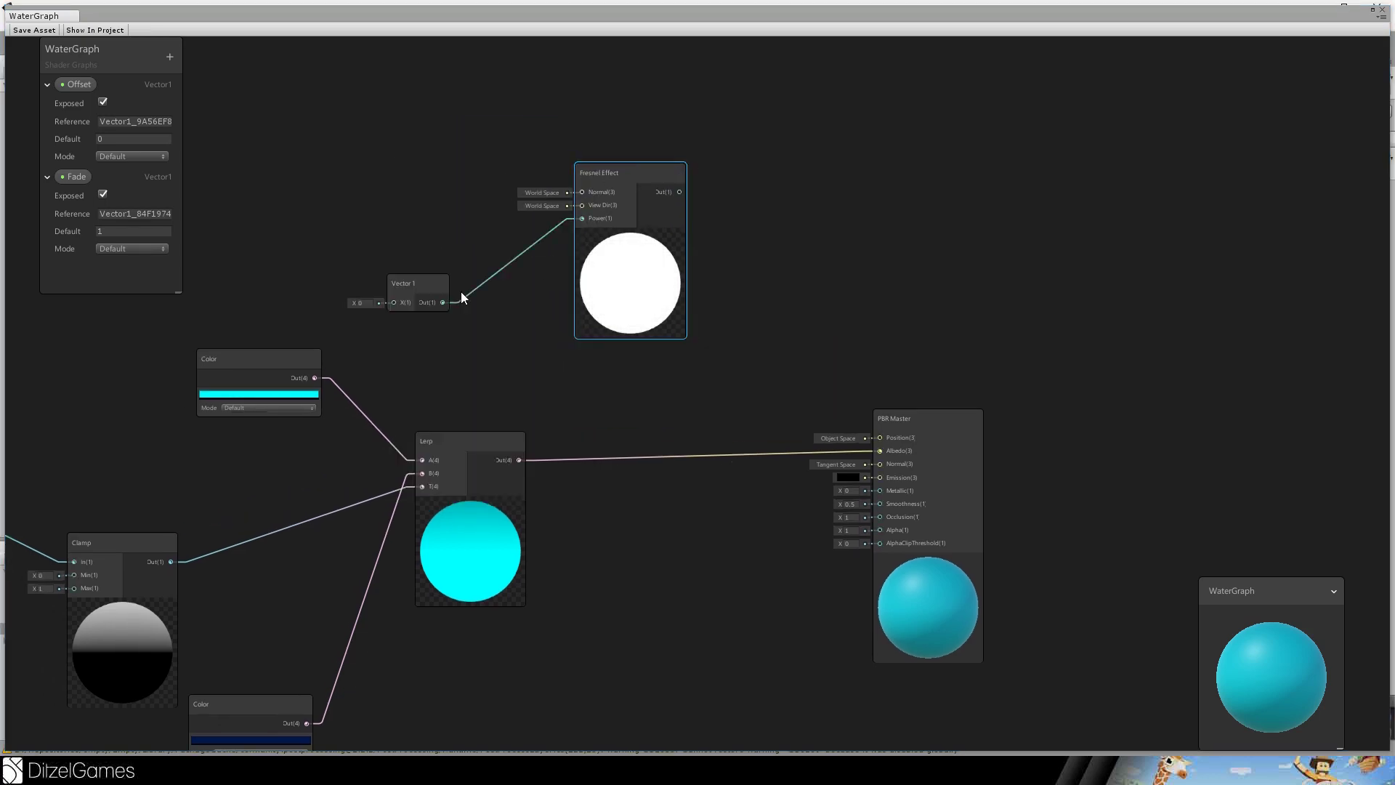
Convert the Vector 1 node to a property and rename it FrenelStrength.
right_click(404, 281)
left_click(468, 421)
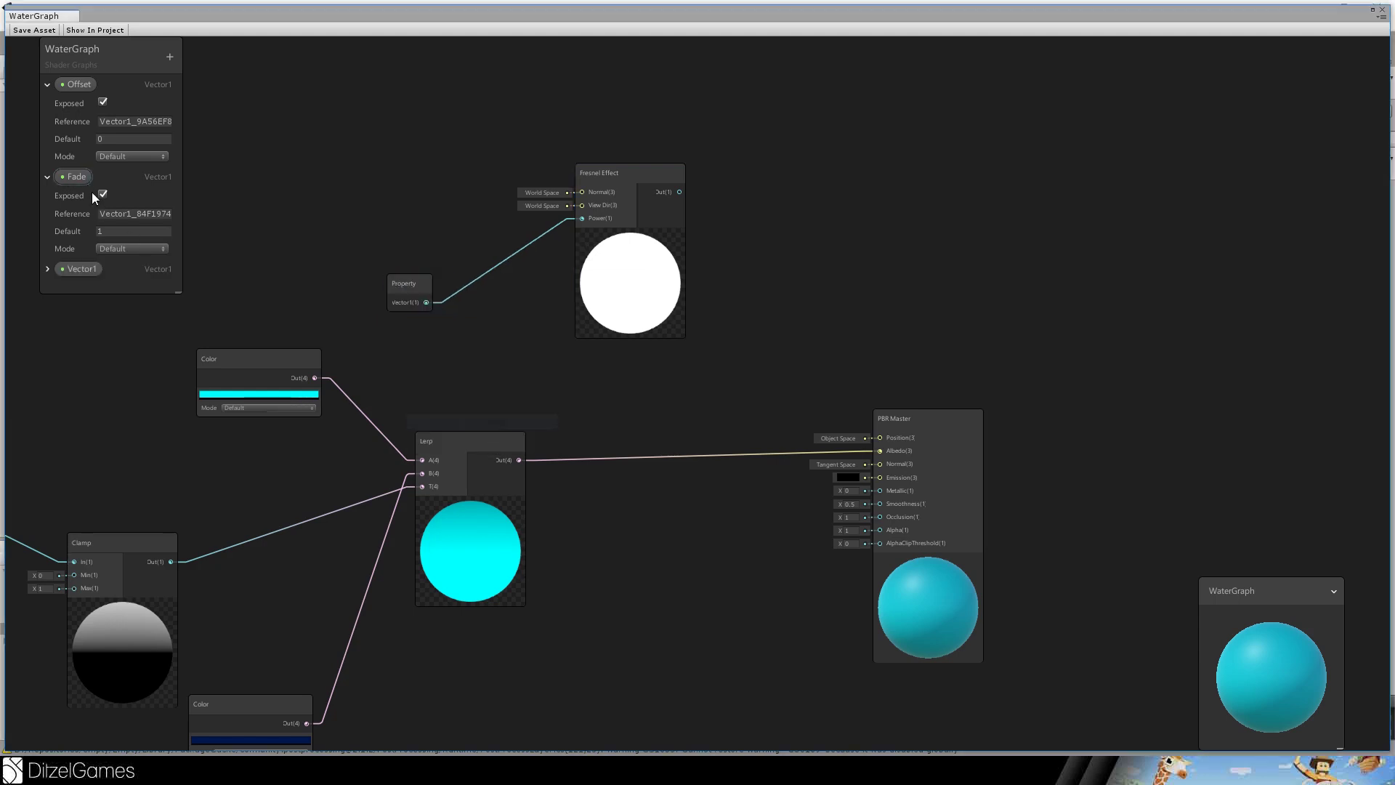
double_click(86, 268)
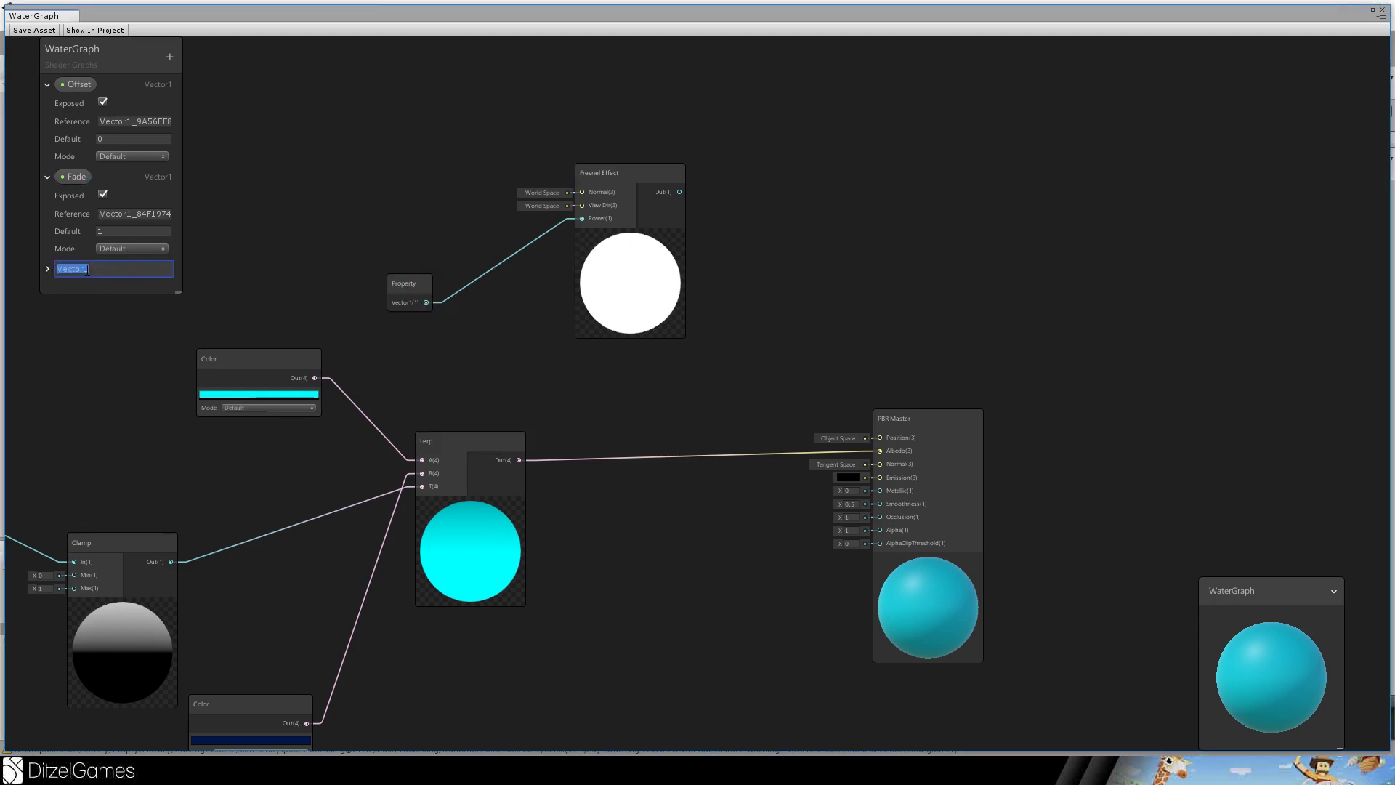
type("FrenelStrength")
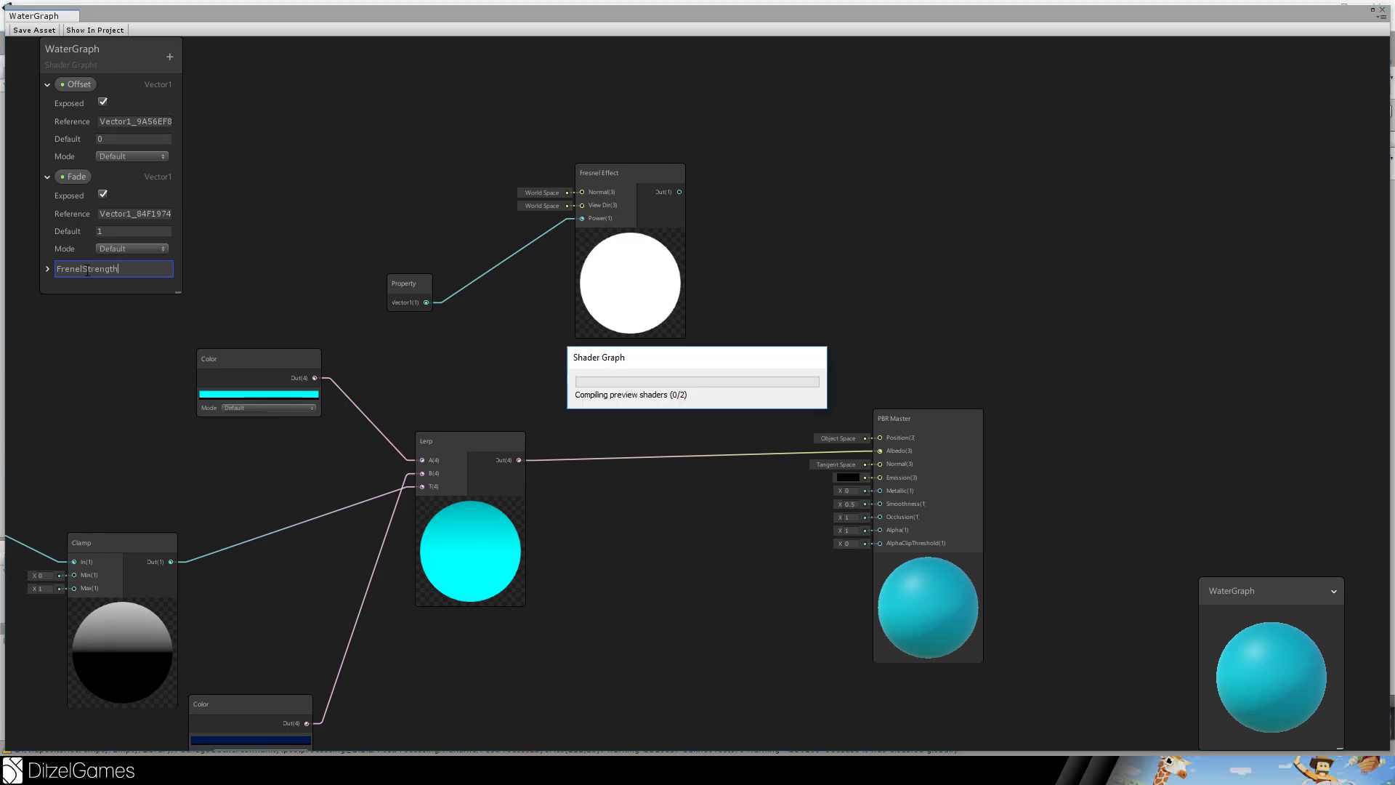
key("Return")
Add a second Lerp node before PBR Master, connecting the Fresnel Effect output to T and the first Lerp's output to A.
key("space")
type("lerp")
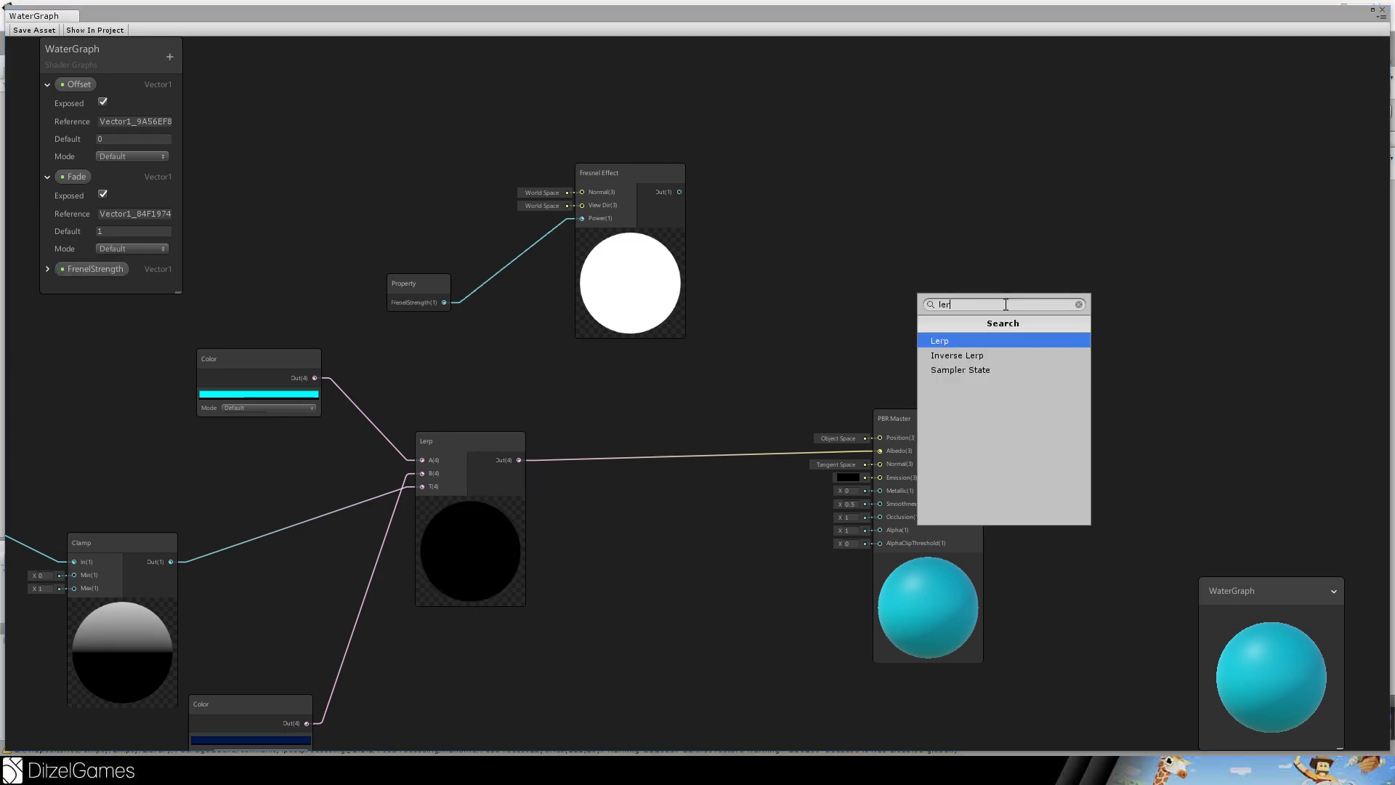
key("Return")
left_click_drag(1077, 324, 705, 261)
left_click_drag(603, 173, 340, 139)
left_click_drag(668, 270, 643, 256)
left_click(539, 227)
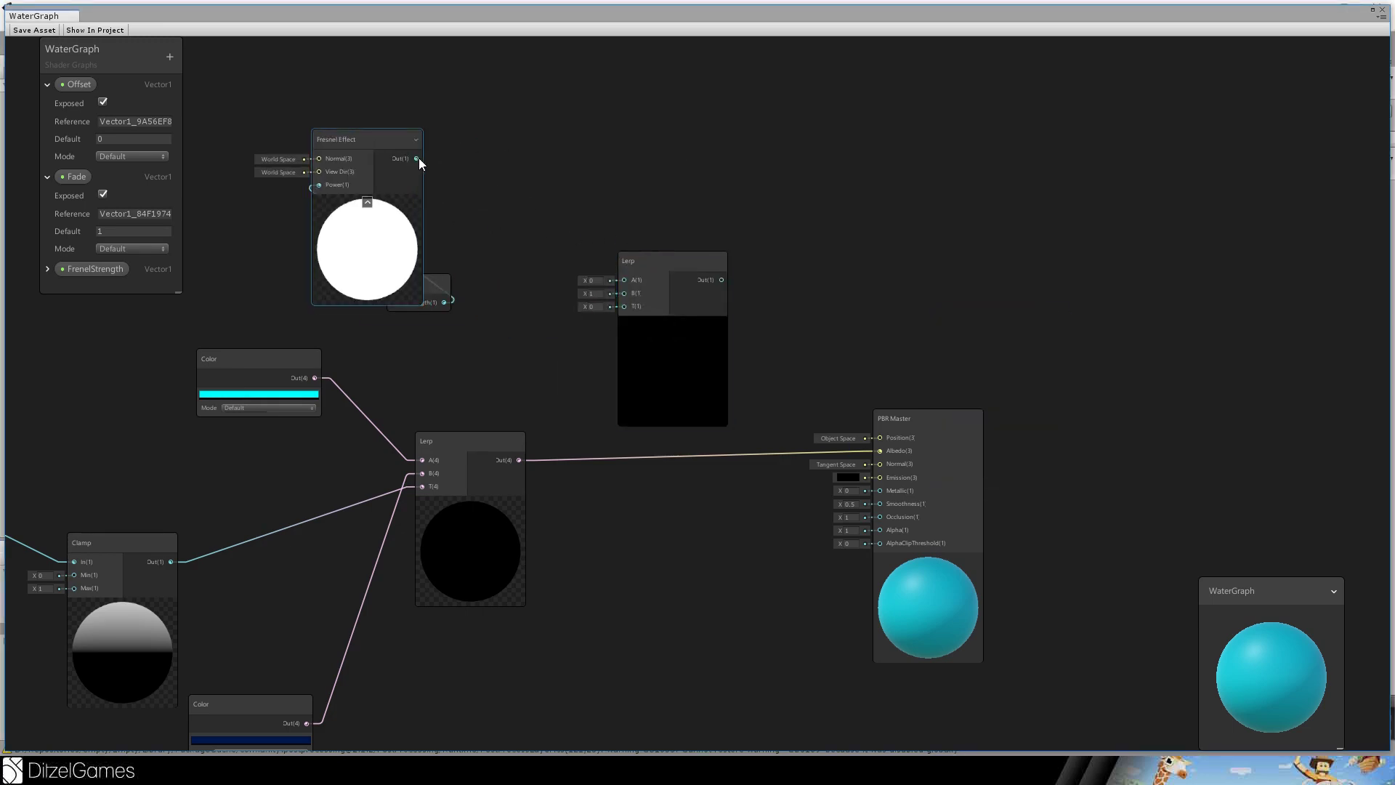
left_click_drag(419, 158, 706, 445)
middle_click_drag(703, 383, 677, 292)
scroll(680, 290, "down", 1)
left_click_drag(517, 359, 654, 354)
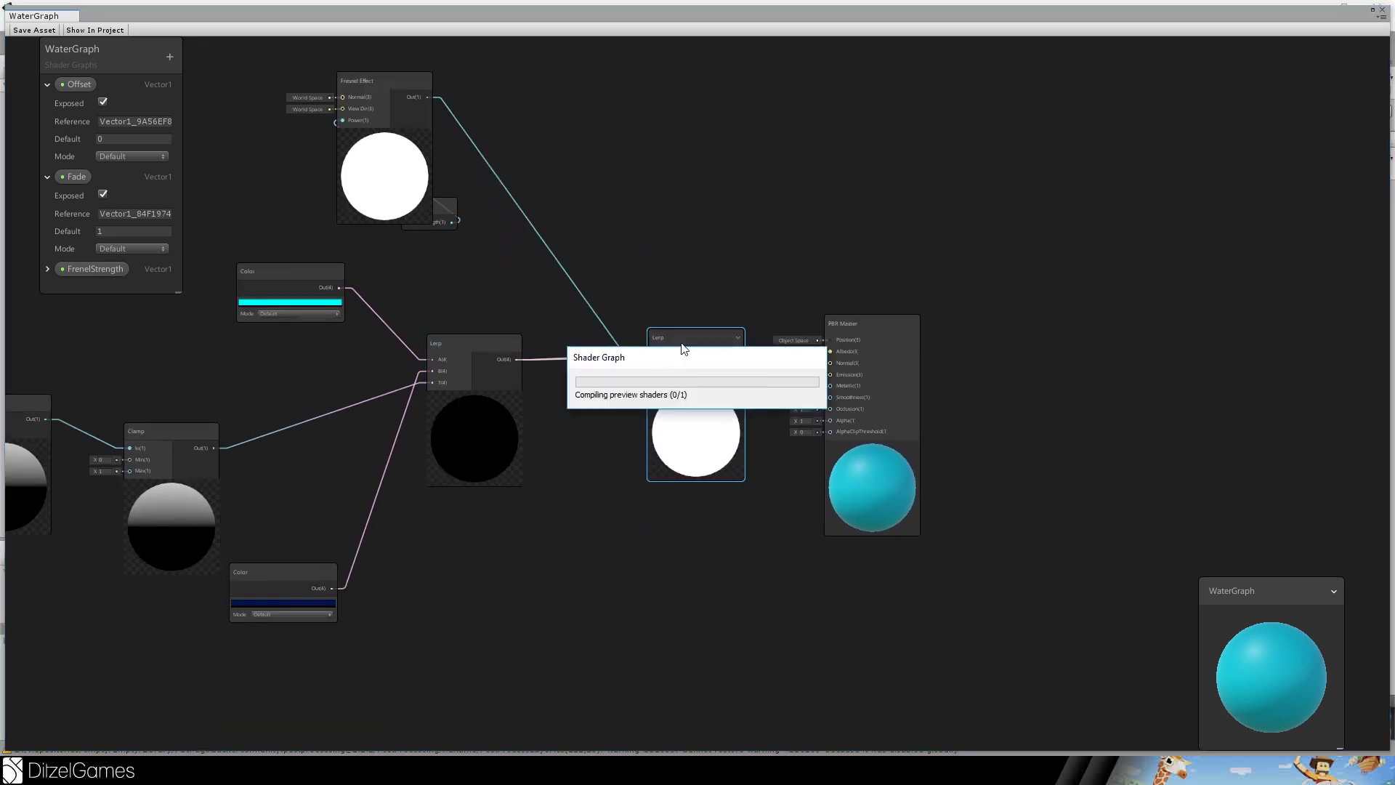
left_click(594, 533)
Feed the second Lerp's B input from a new Color node and place that node below the chain.
left_click_drag(654, 364, 546, 489)
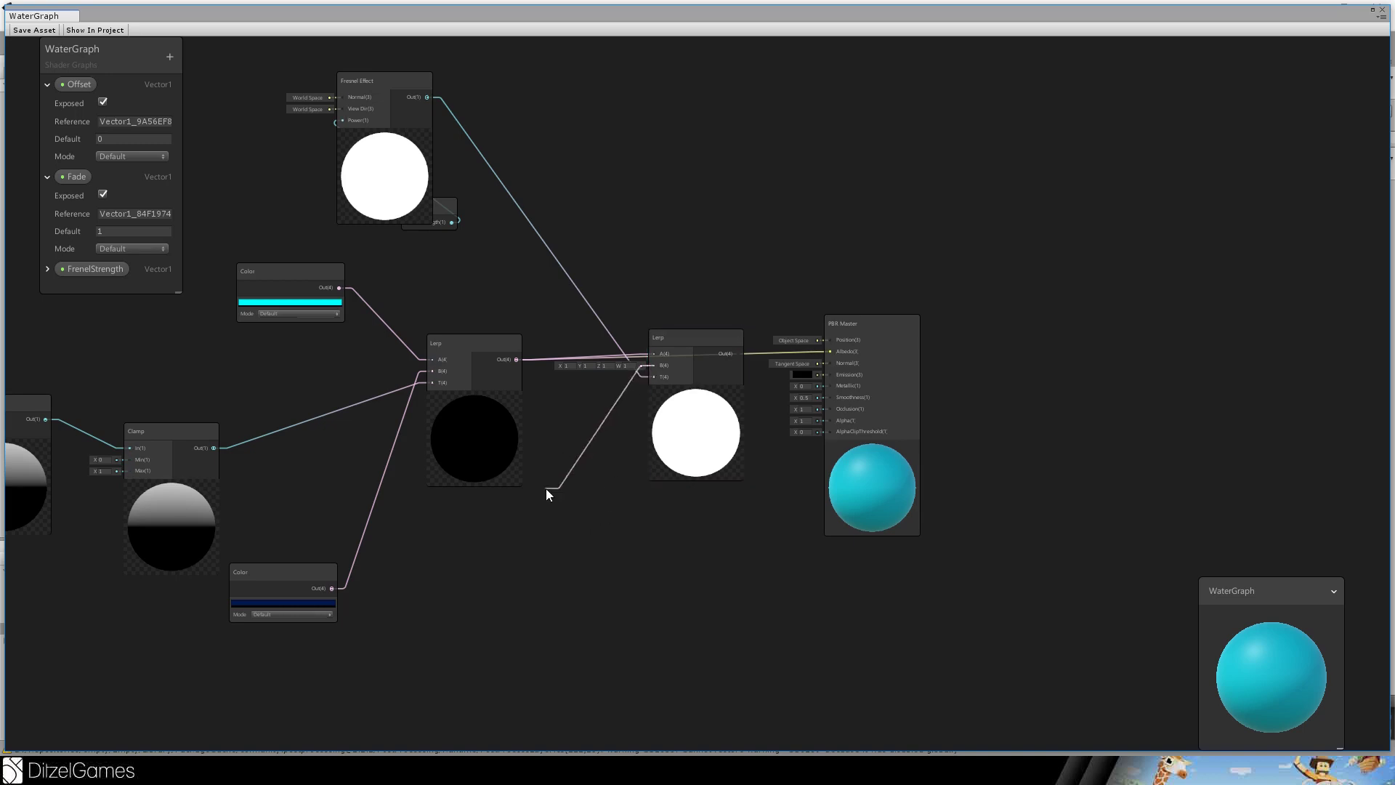
type("co")
key("Return")
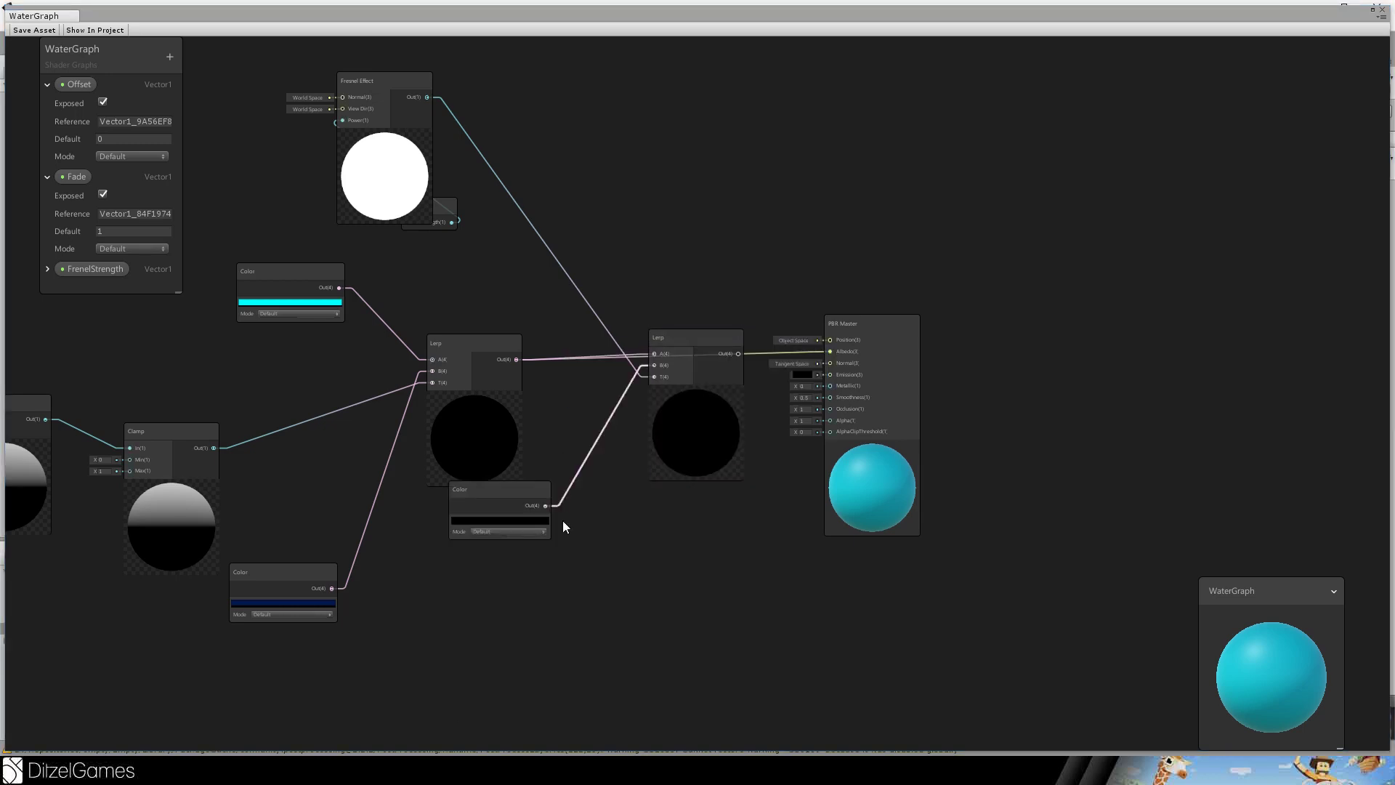
left_click_drag(494, 516, 566, 621)
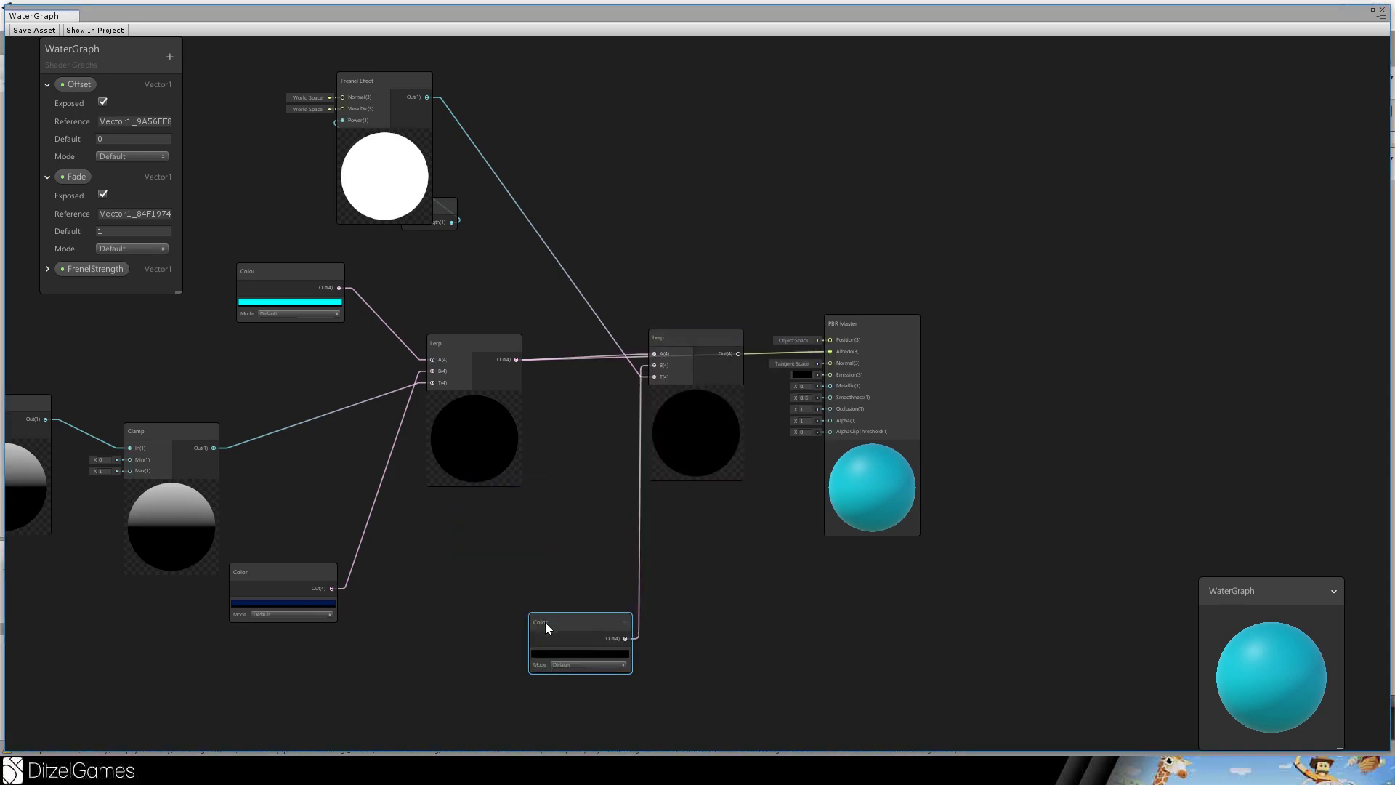
Convert the new Color node to a property and rename it FrenelColor.
right_click(546, 624)
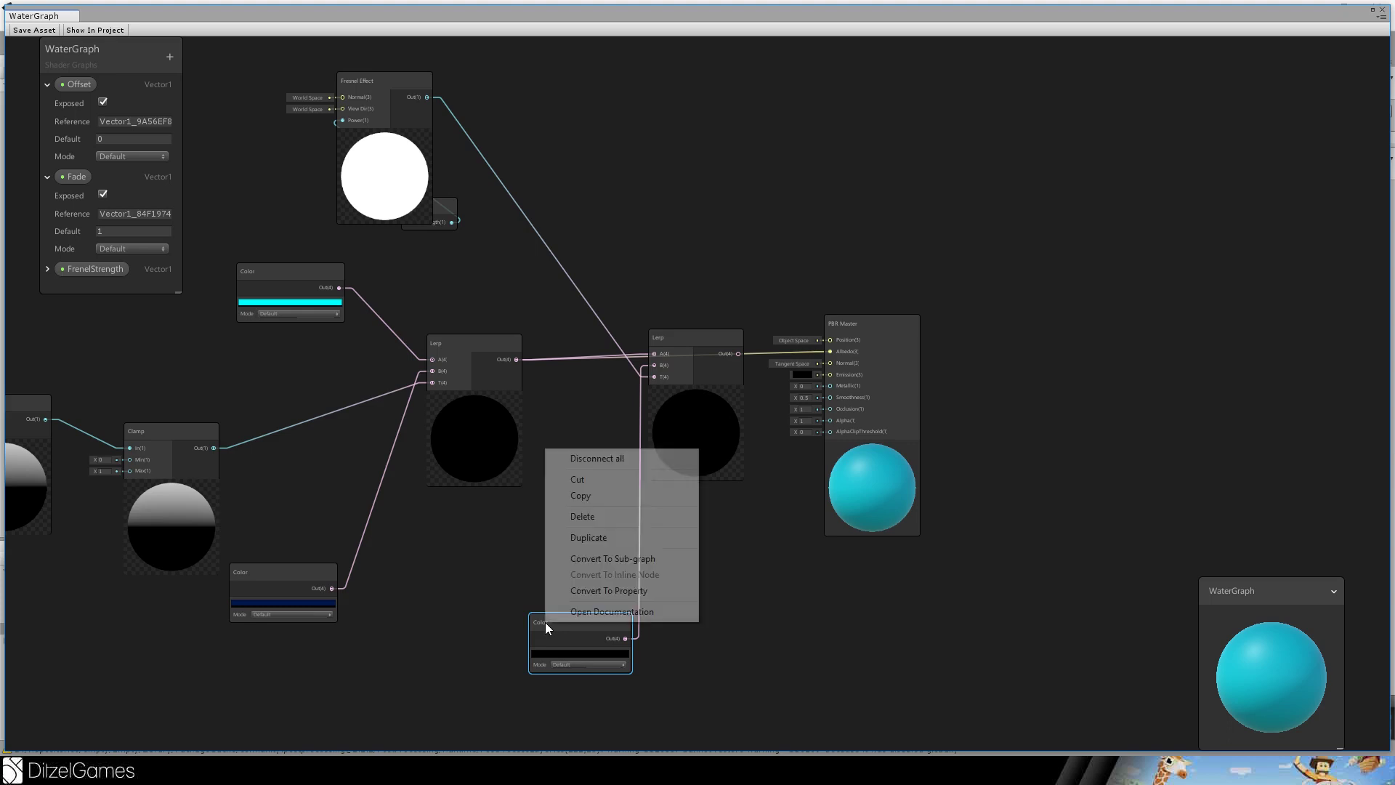
left_click(636, 591)
double_click(75, 285)
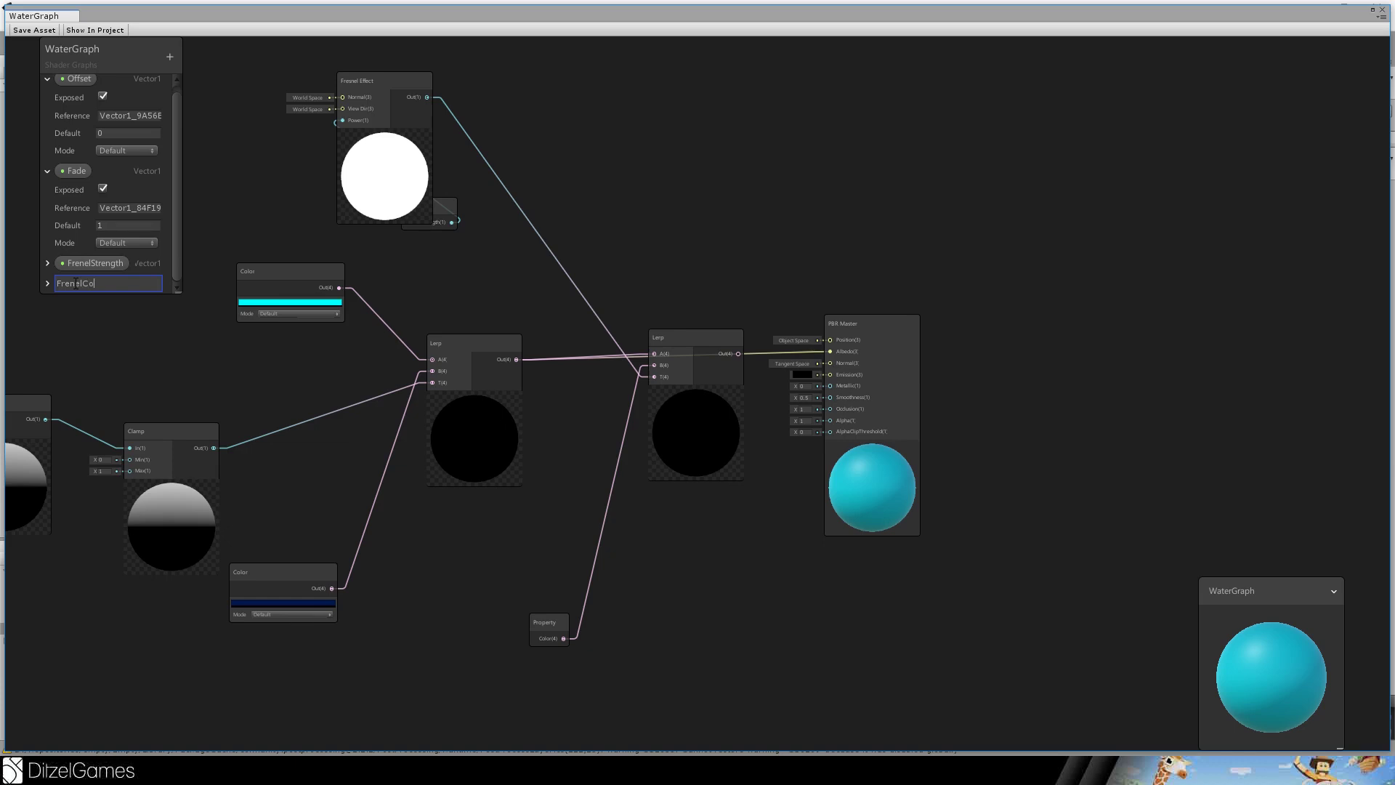
key("Return")
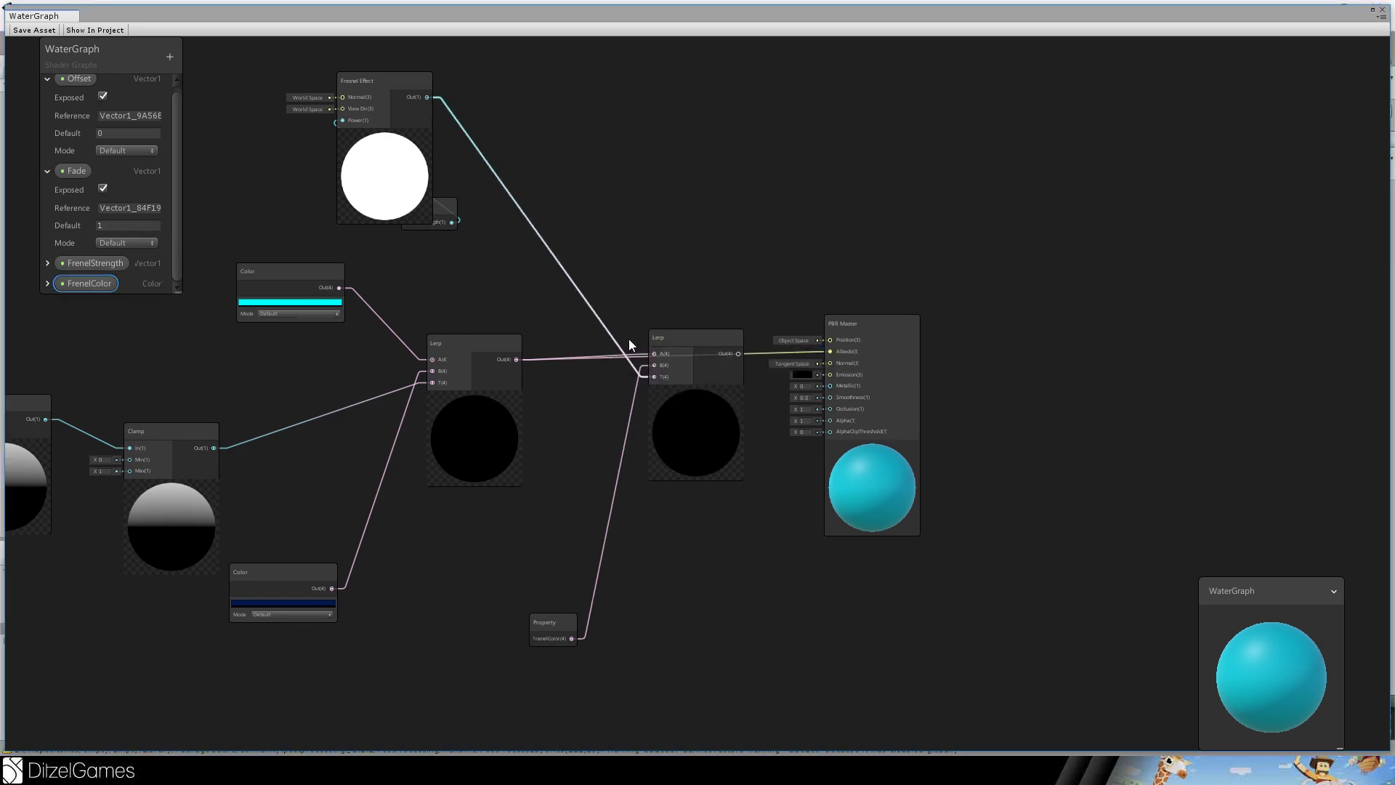
Connect the second Lerp's output to PBR Master's Albedo input and save the shader asset.
left_click(733, 357)
left_click_drag(732, 356, 874, 347)
left_click(33, 32)
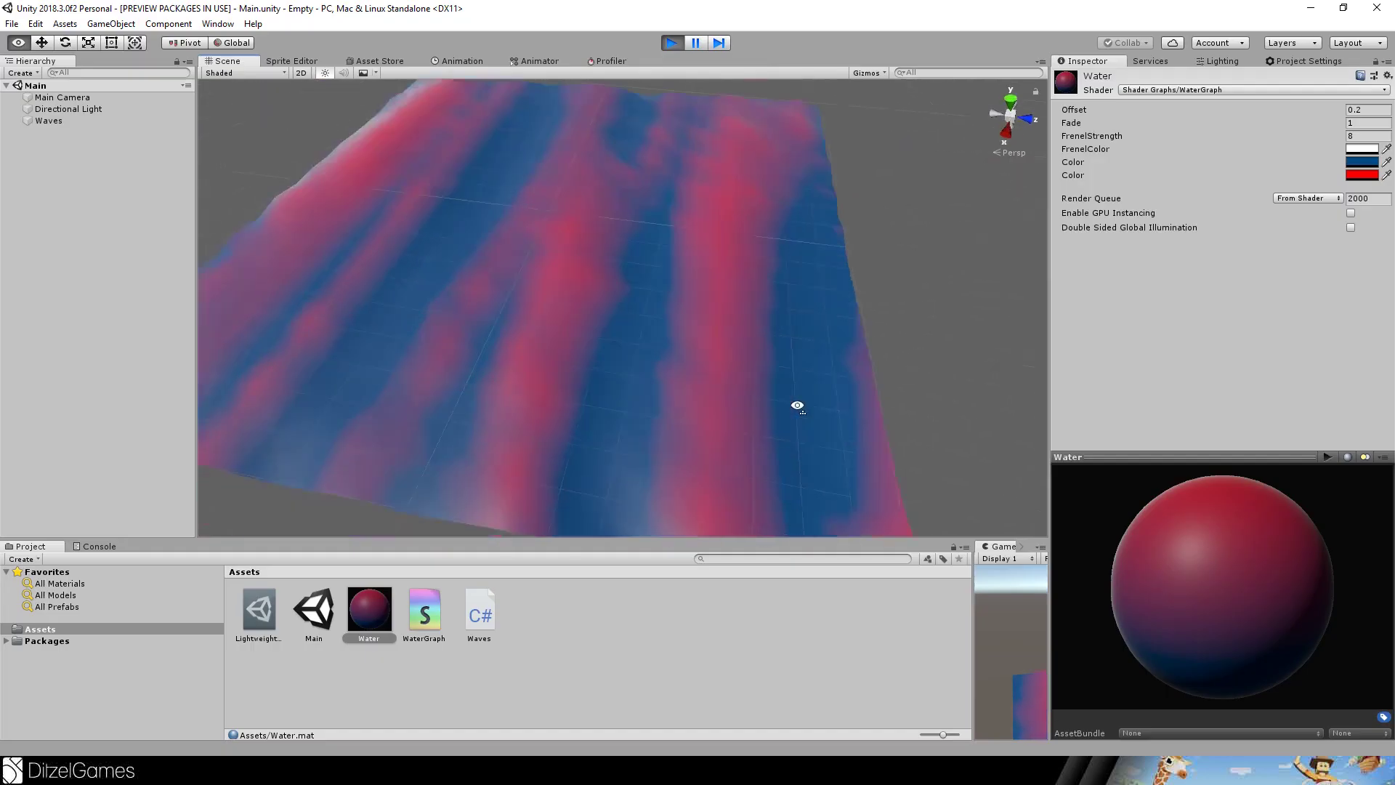
Examine the height colours and Fresnel edges on the Waves mesh from a low, close viewing angle.
scroll(804, 404, "up", 3)
right_click_drag(804, 404, 660, 298)
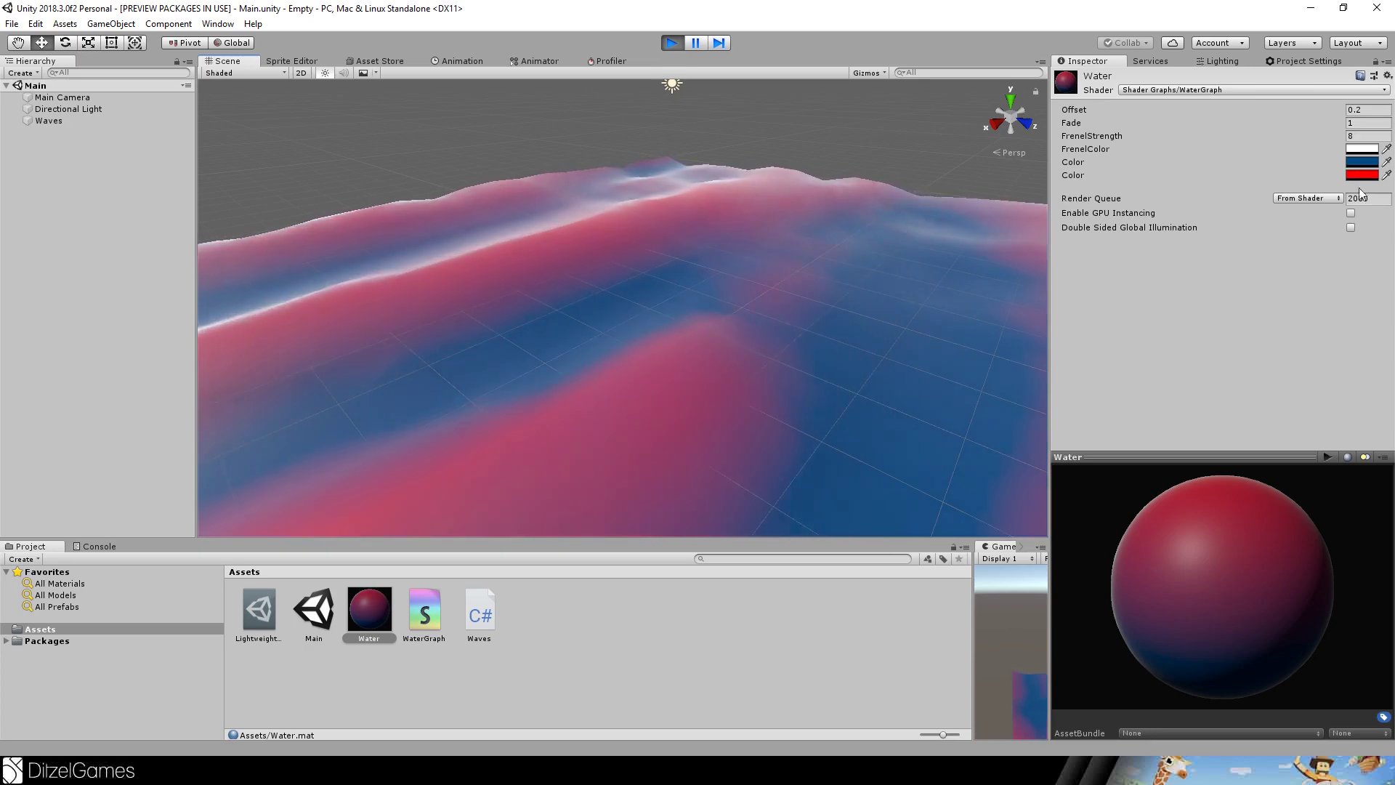
Set the Water material's last Color property to cyan (00F1FF).
right_click_drag(698, 392, 577, 403)
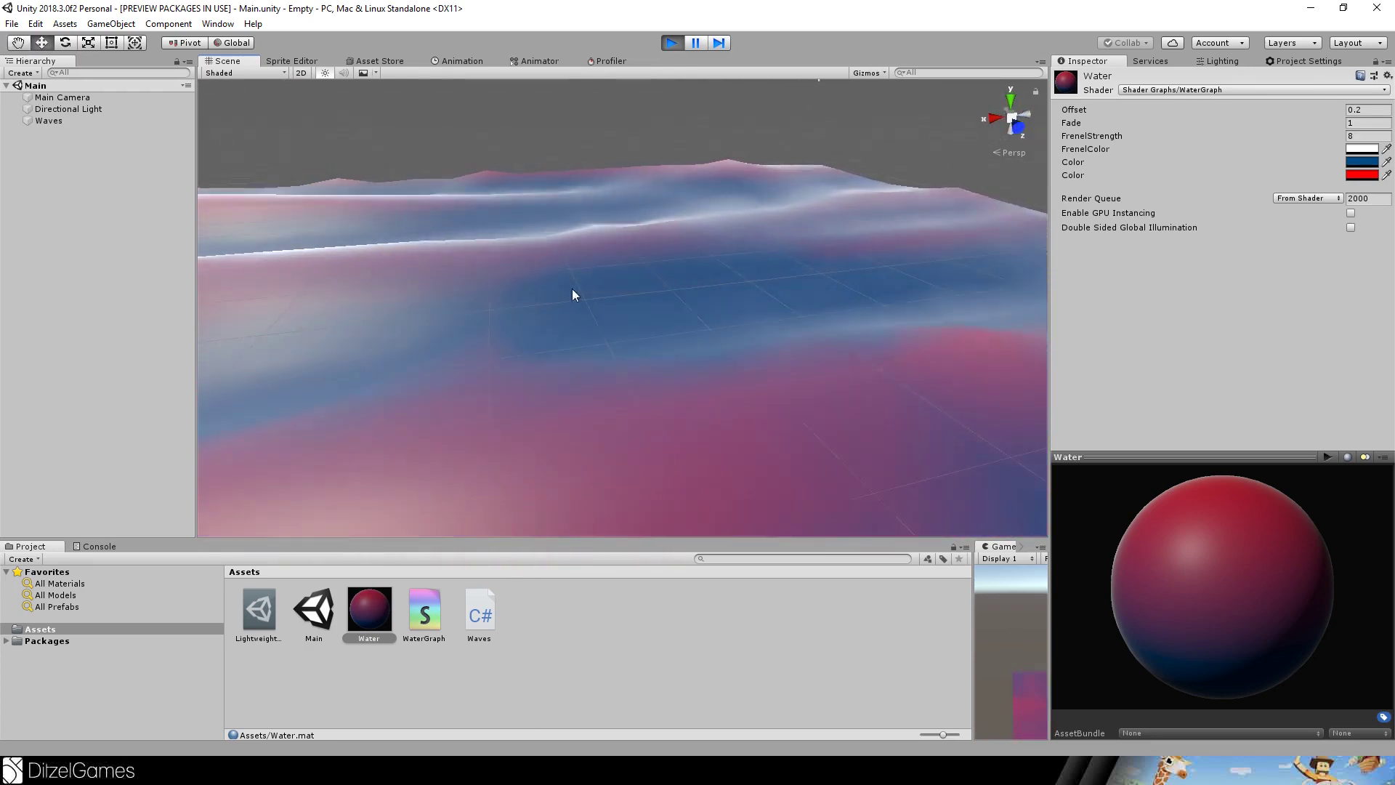
right_click_drag(573, 293, 804, 308)
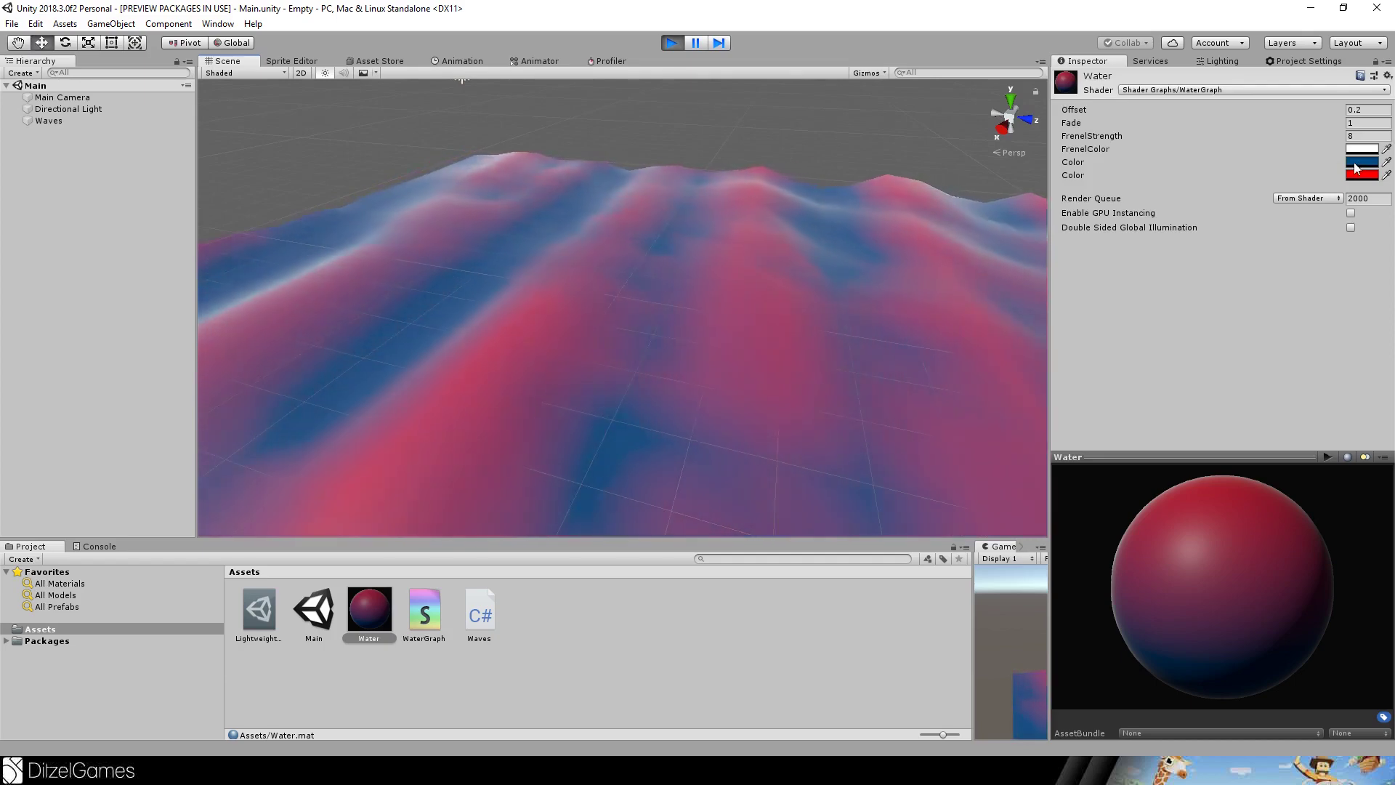
right_click_drag(691, 318, 788, 320)
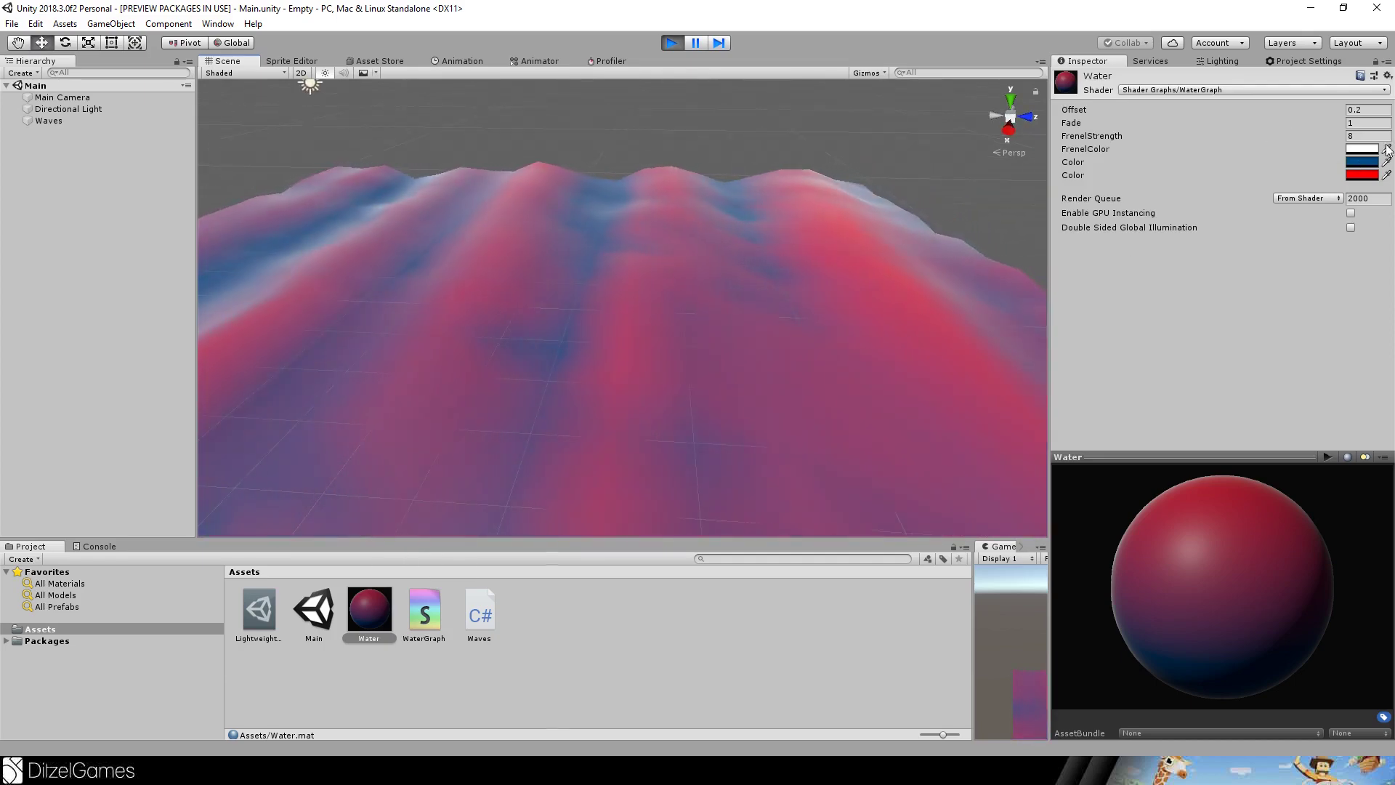
right_click_drag(681, 245, 861, 122)
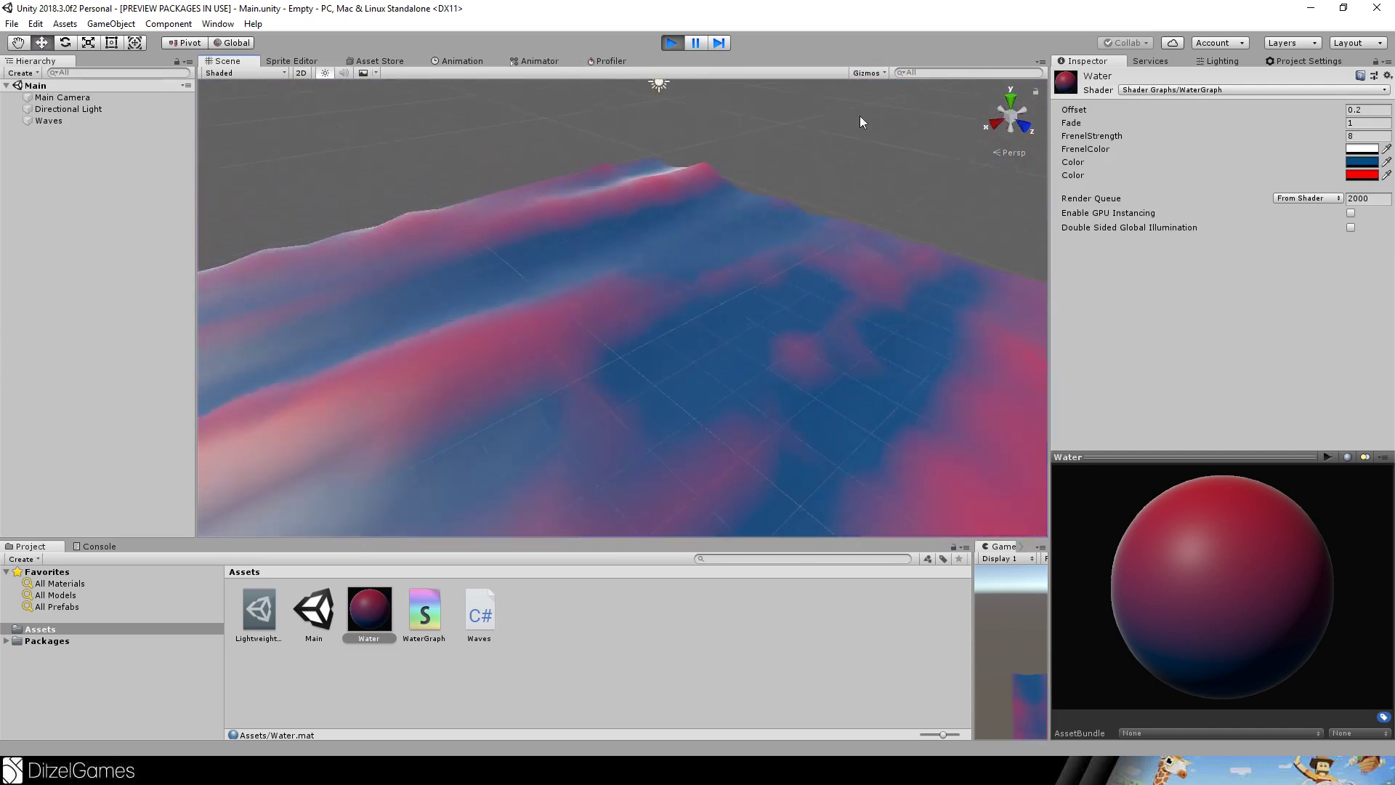
left_click(1361, 175)
left_click(576, 332)
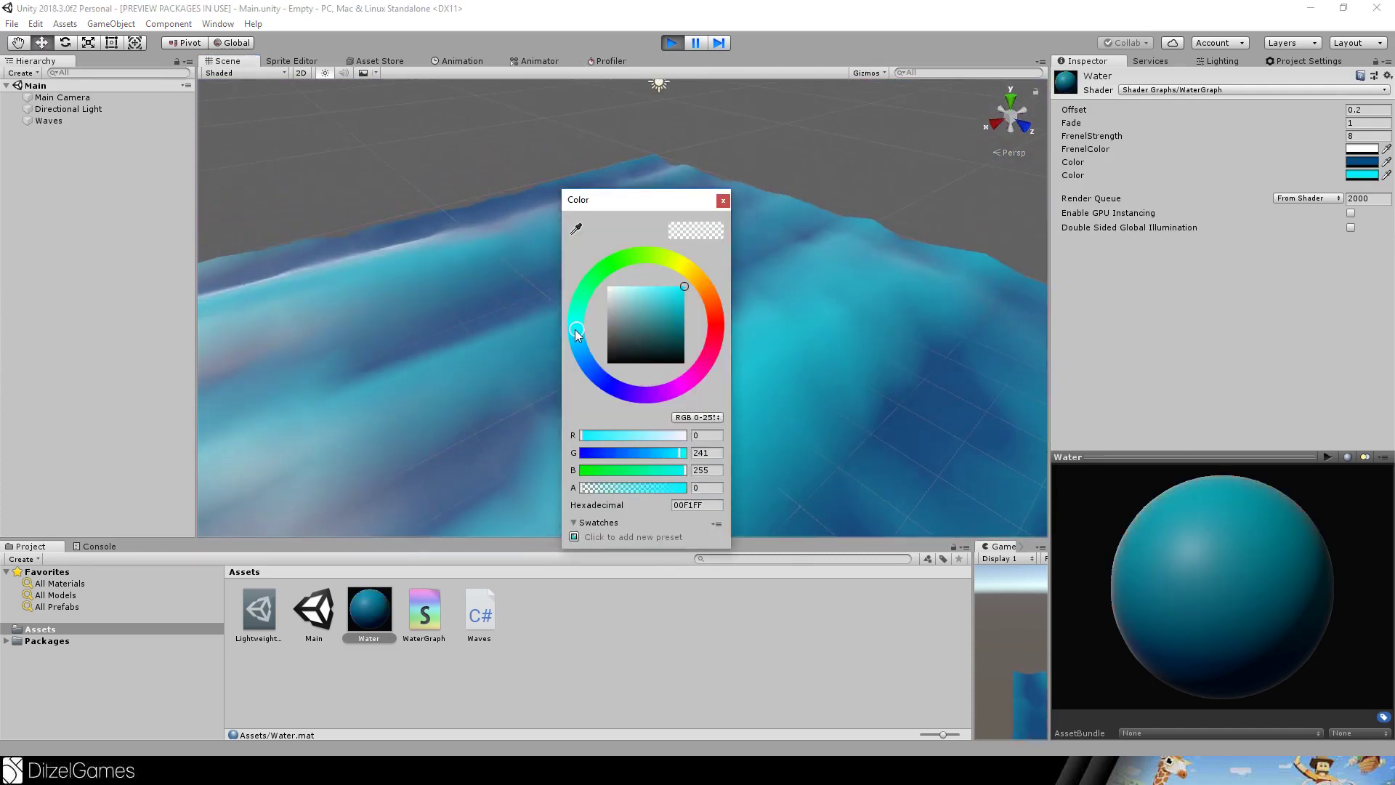
left_click(722, 201)
Select the normal texture in Assets and examine its import settings alongside the recoloured waves.
right_click_drag(722, 218, 807, 259)
left_click(576, 626)
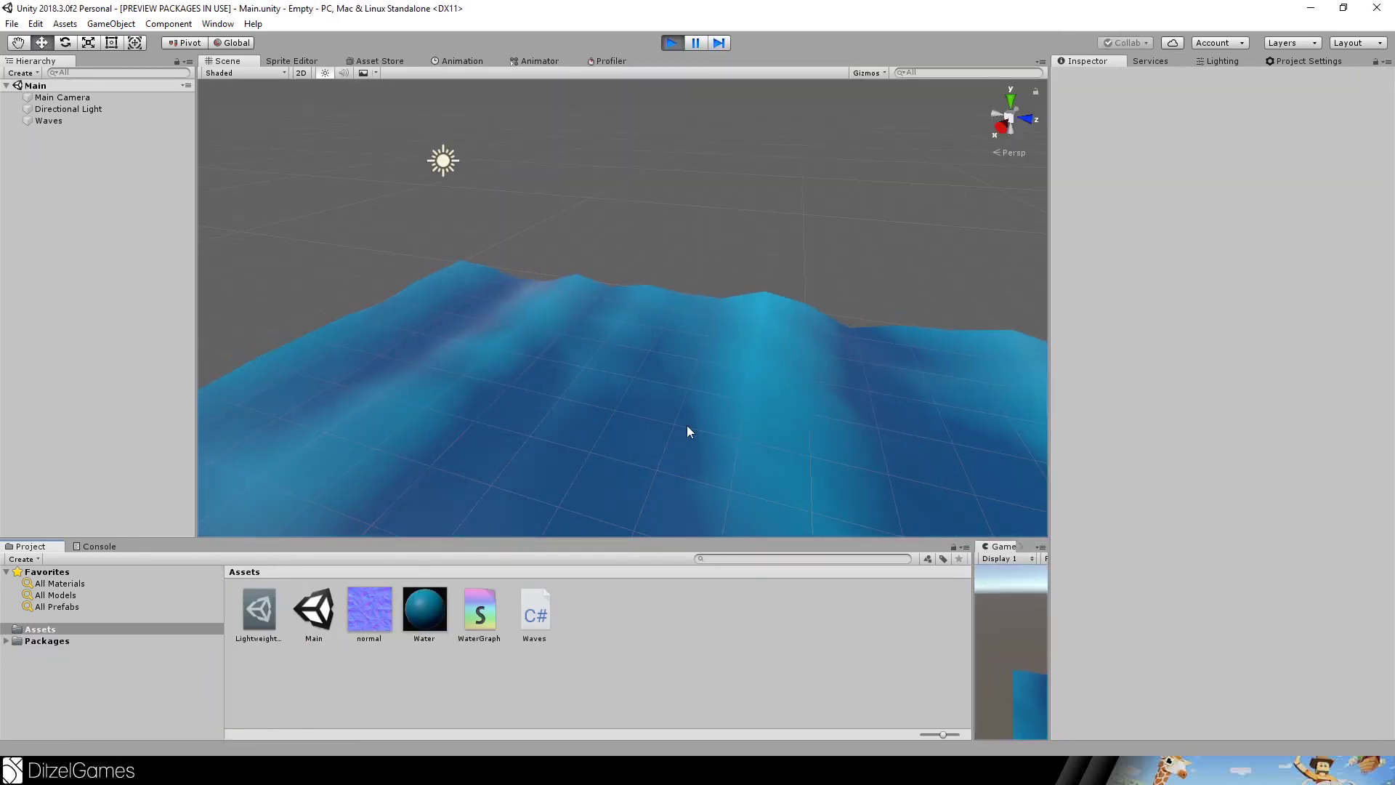
right_click_drag(506, 347, 507, 347)
left_click_drag(507, 348, 691, 396, "alt")
left_click(364, 617)
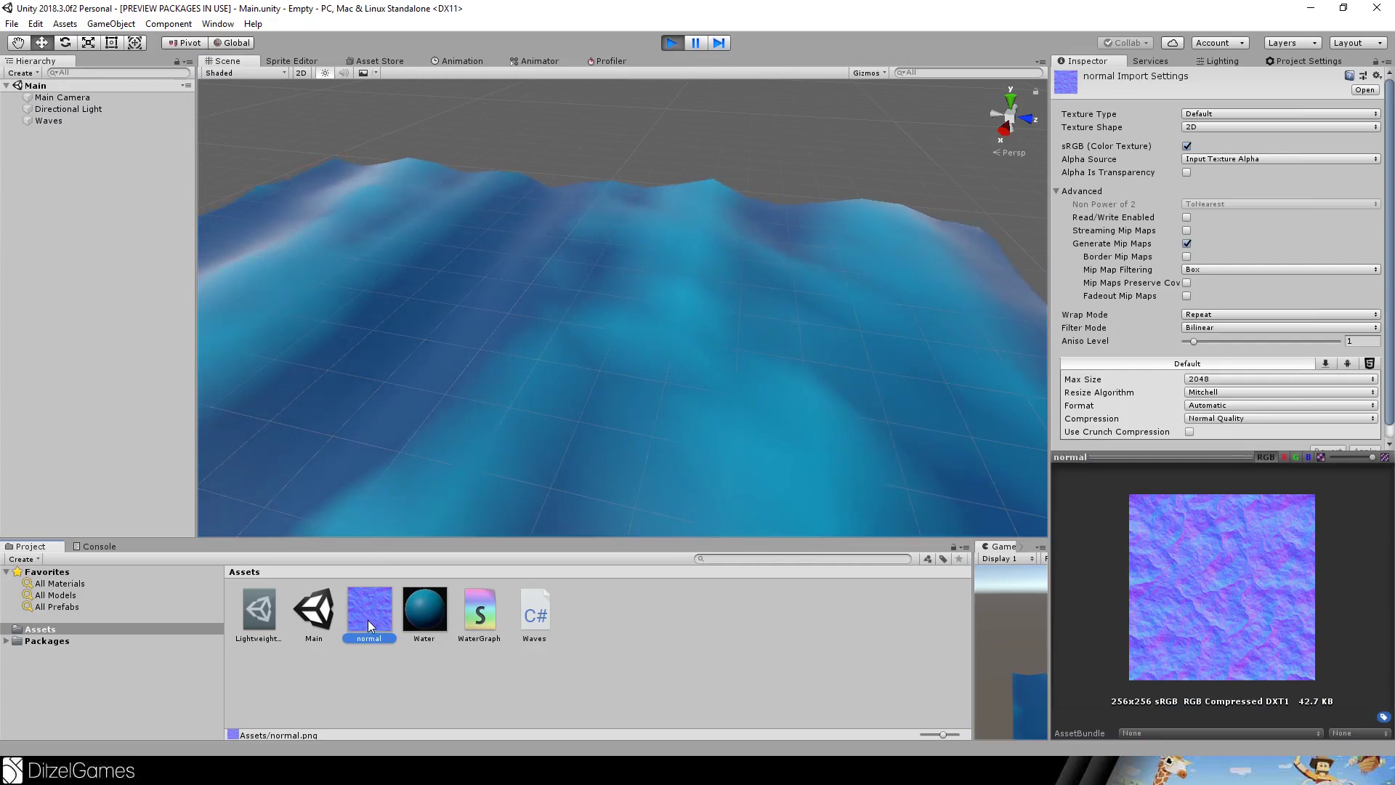
left_click_drag(863, 378, 763, 367, "alt")
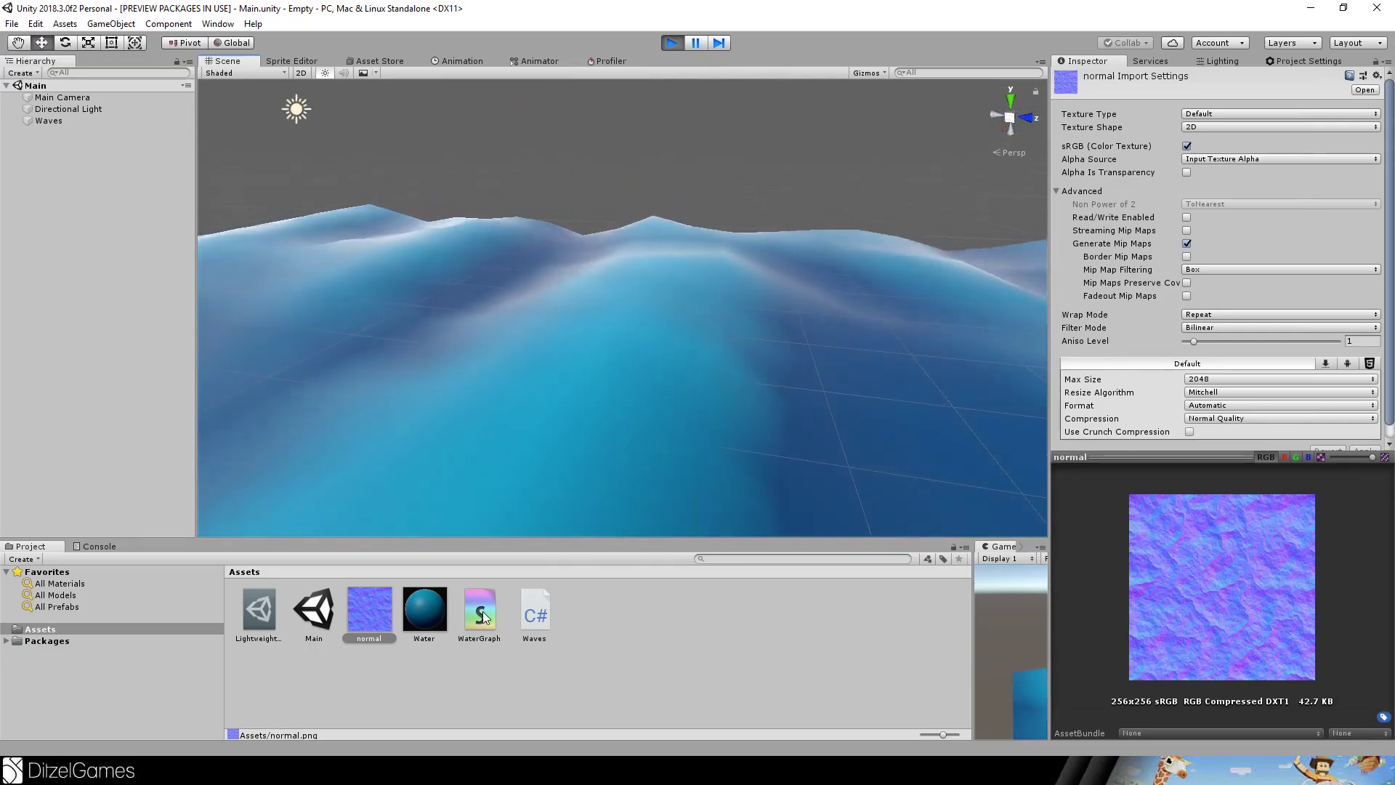
Open the WaterGraph shader and add a Sample Texture 2D node below the second Lerp.
double_click(480, 612)
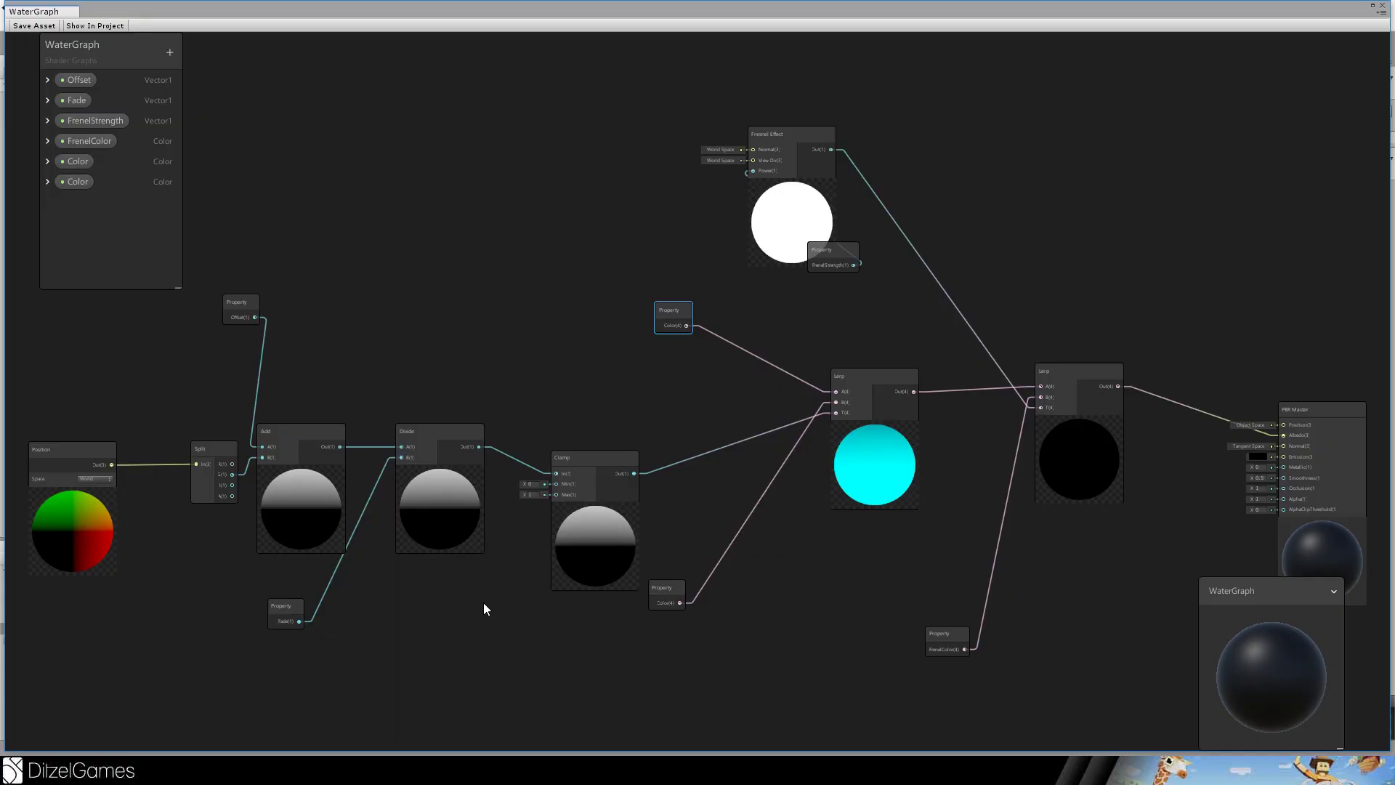
middle_click_drag(1298, 451, 936, 290)
scroll(936, 290, "up", 4)
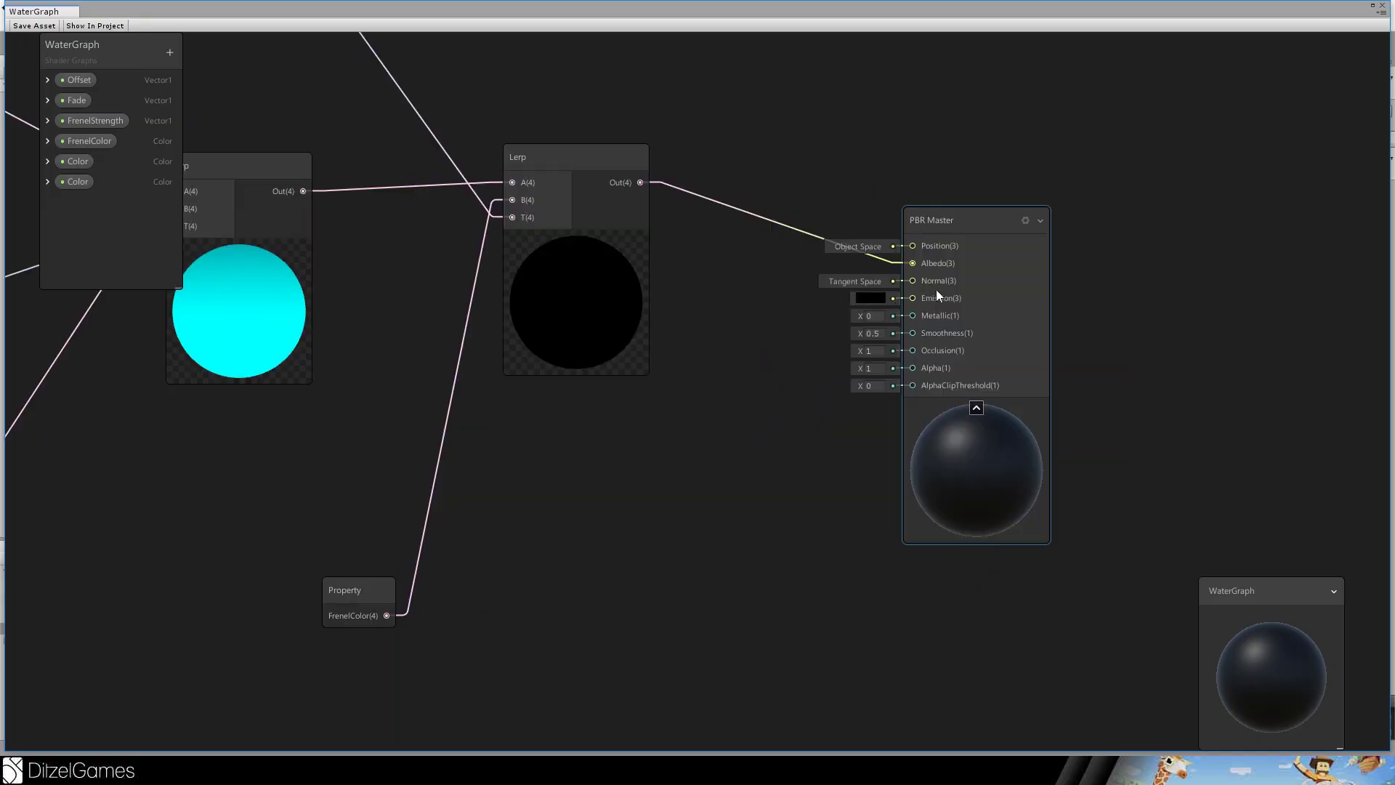
middle_click_drag(536, 617, 642, 456)
scroll(643, 456, "down", 3)
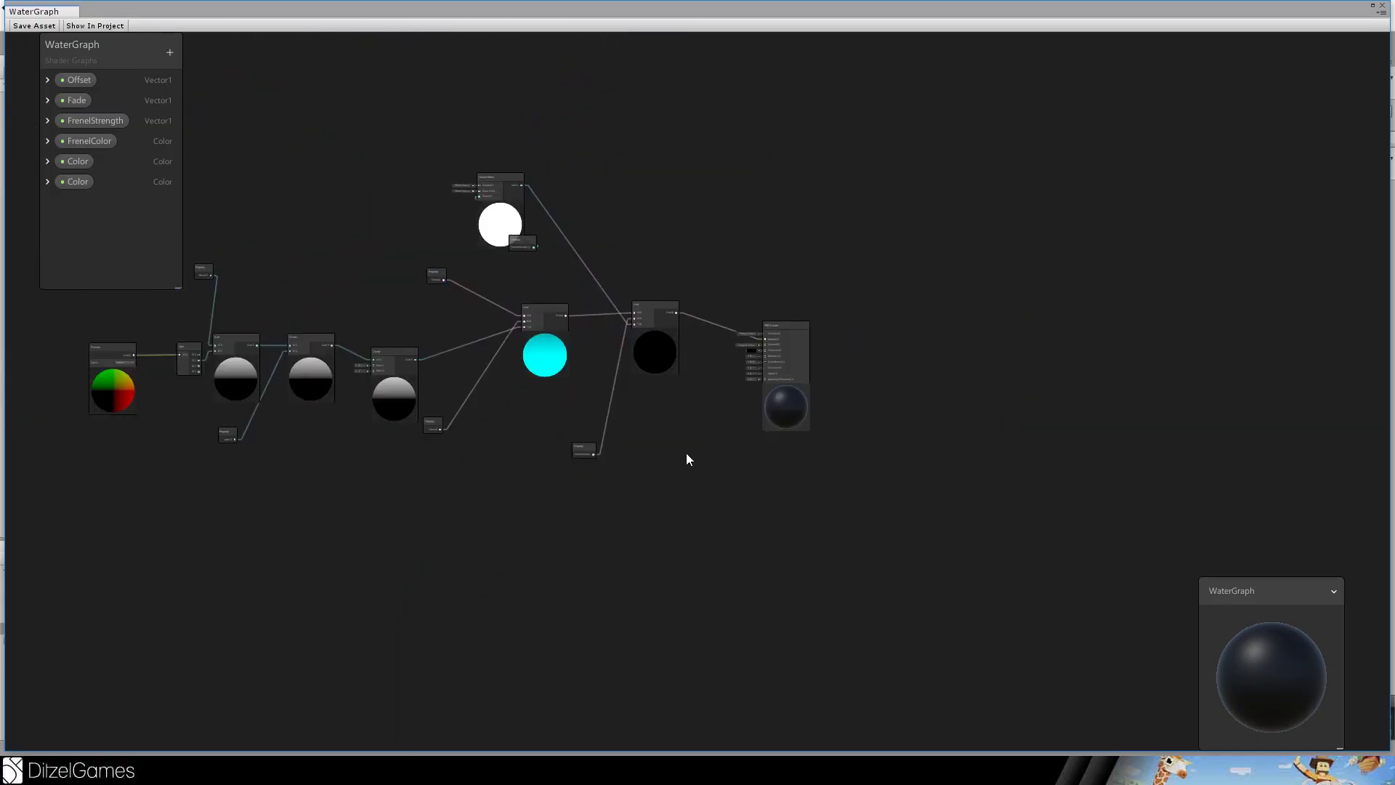
scroll(686, 456, "up", 5)
key("space")
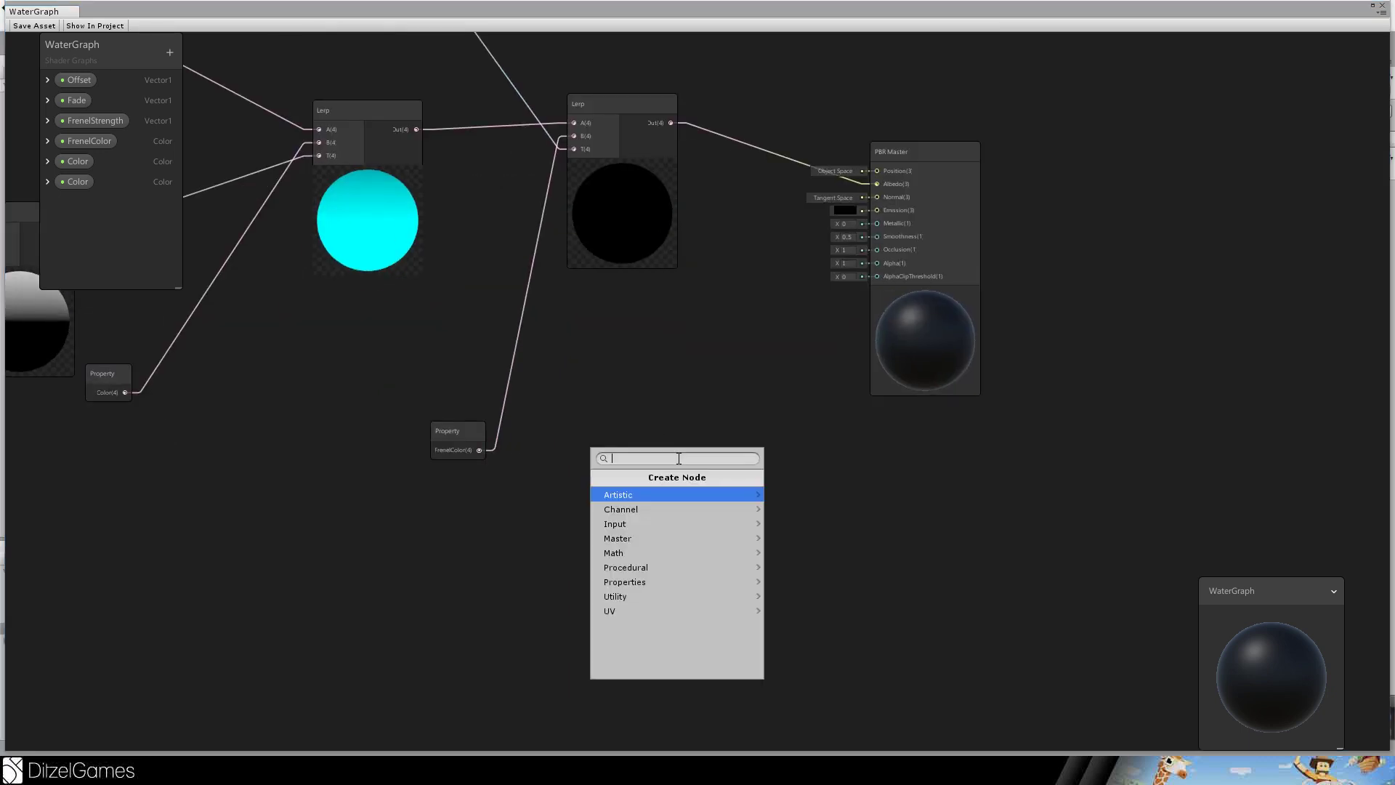
type("samp")
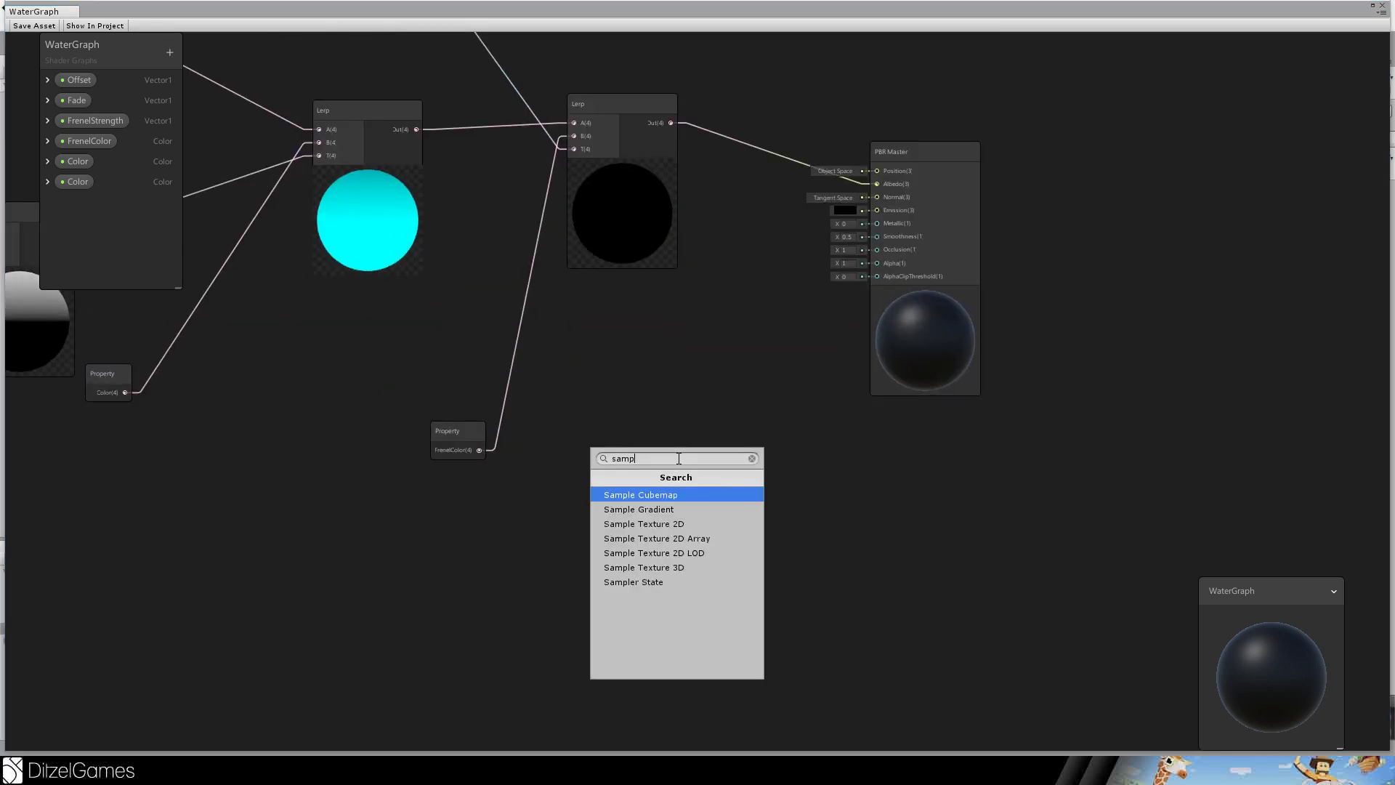
key("Down")
key("Down")
key("Return")
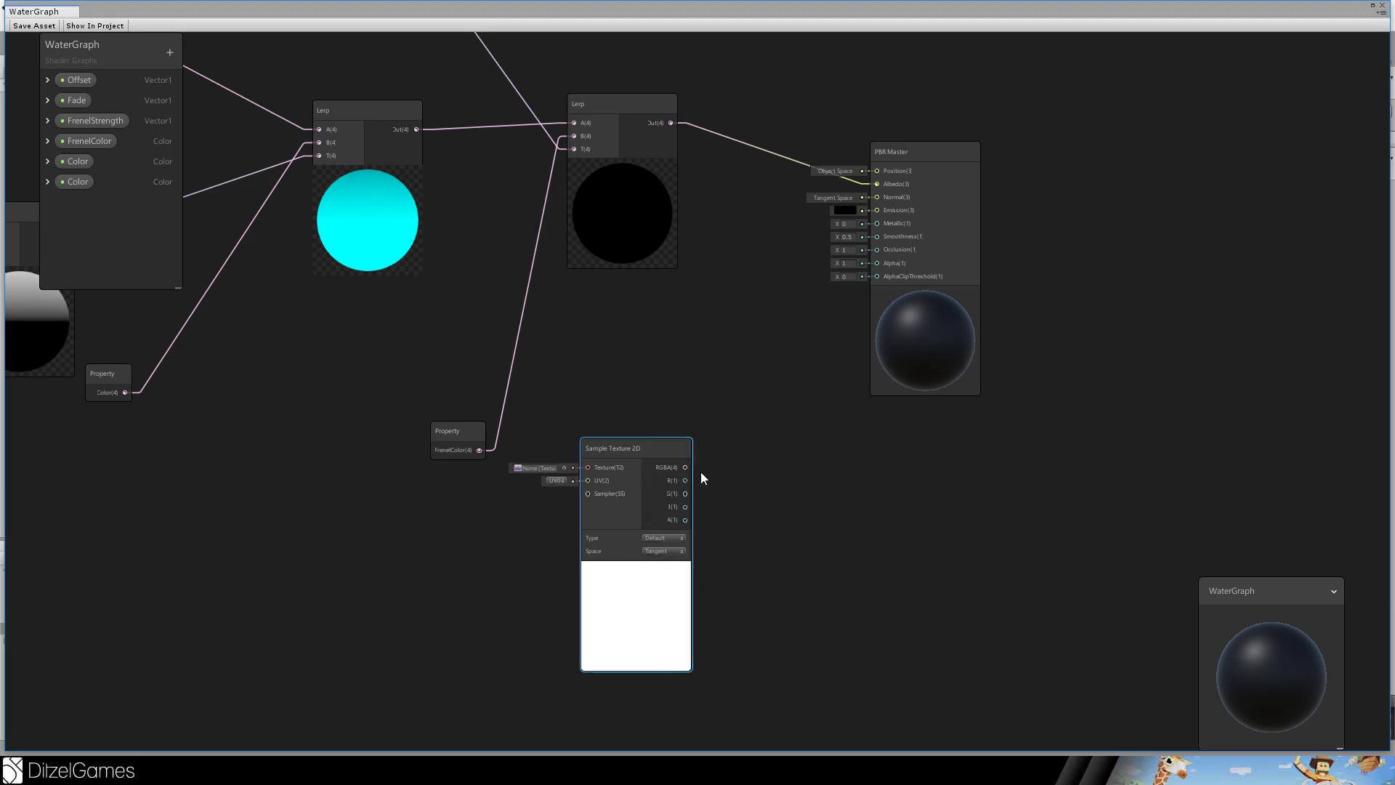
Connect the Sample Texture 2D node's RGBA output to PBR Master's Normal input and move the node closer to the master.
left_click_drag(685, 467, 876, 197)
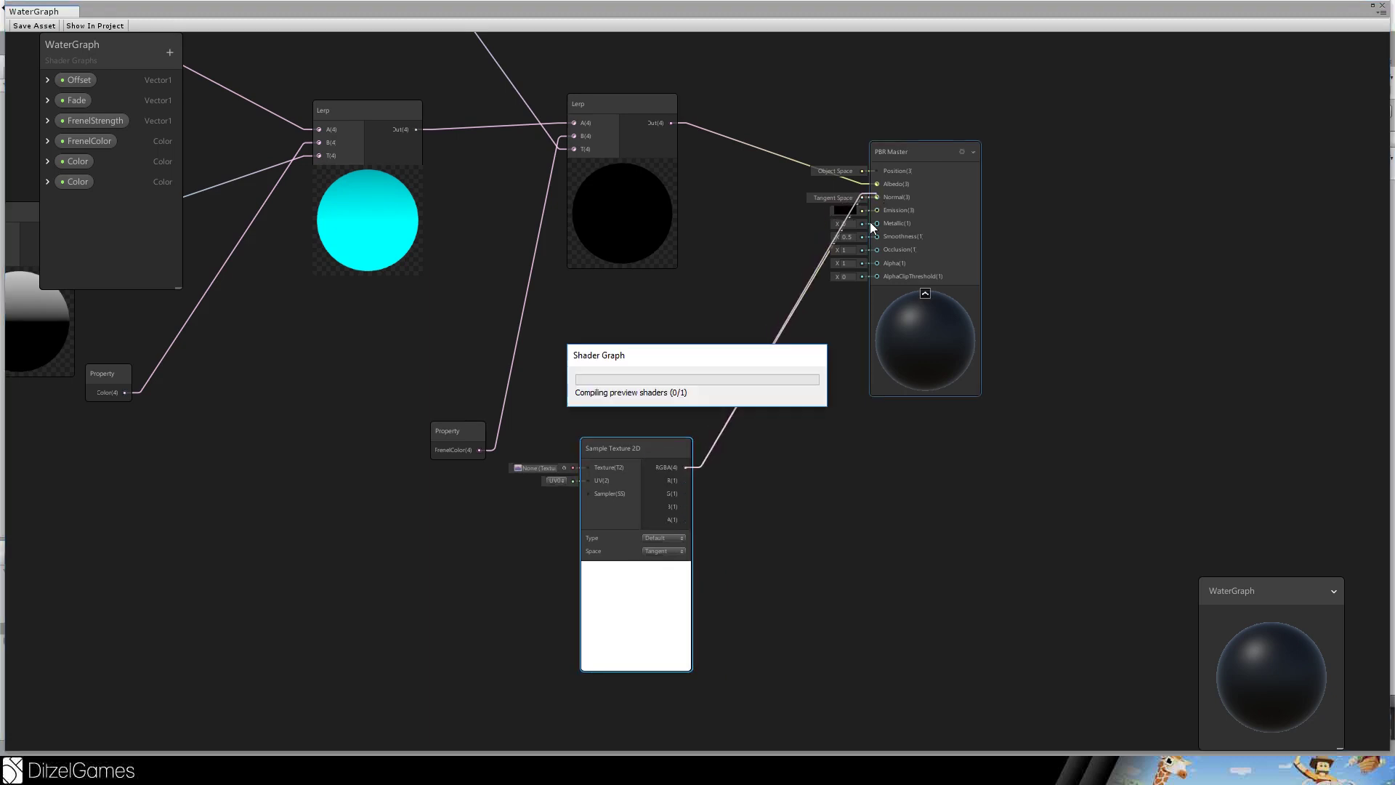
left_click_drag(648, 446, 748, 436)
scroll(610, 517, "down", 3)
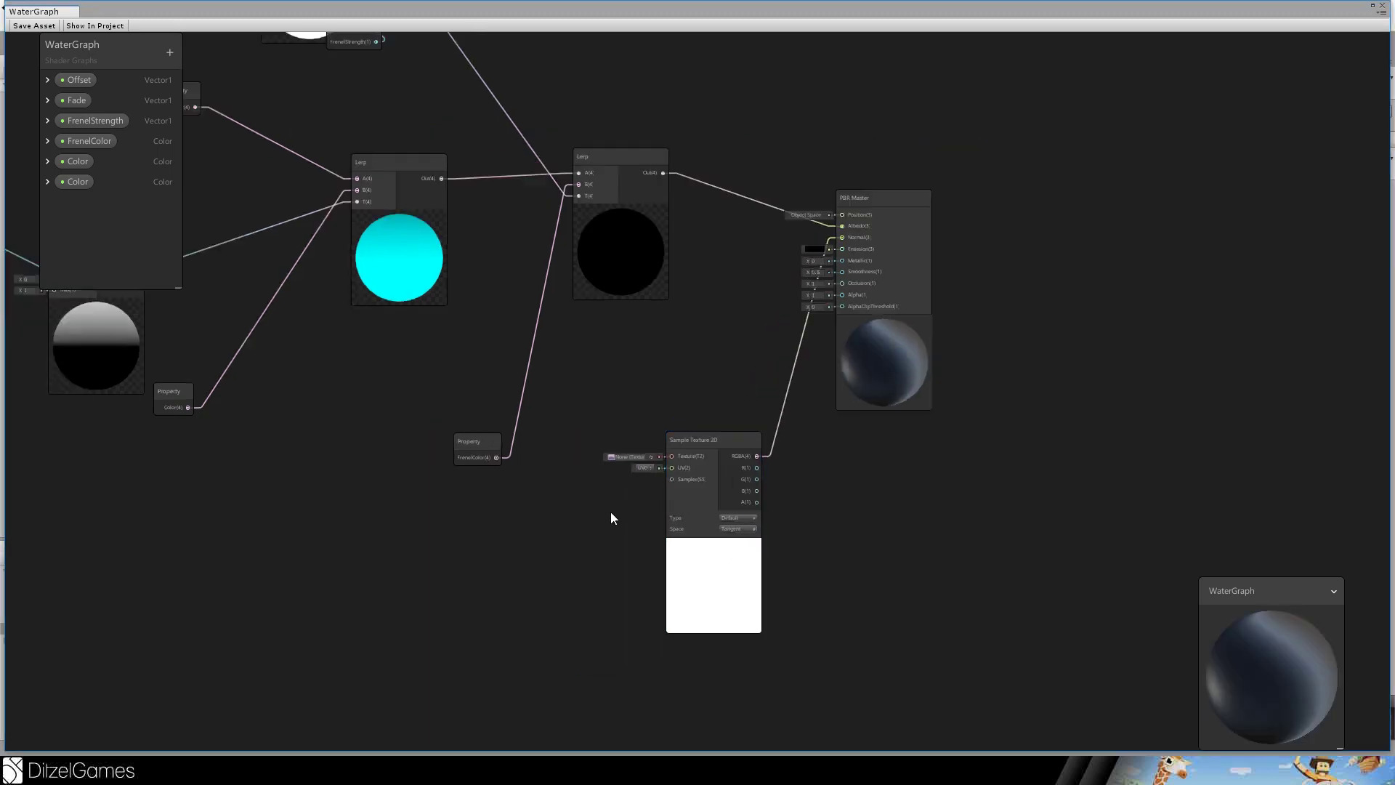
Add a Texture 2D Asset node beside Sample Texture 2D and assign the normal texture to it.
scroll(573, 521, "up", 3)
key("space")
type("text")
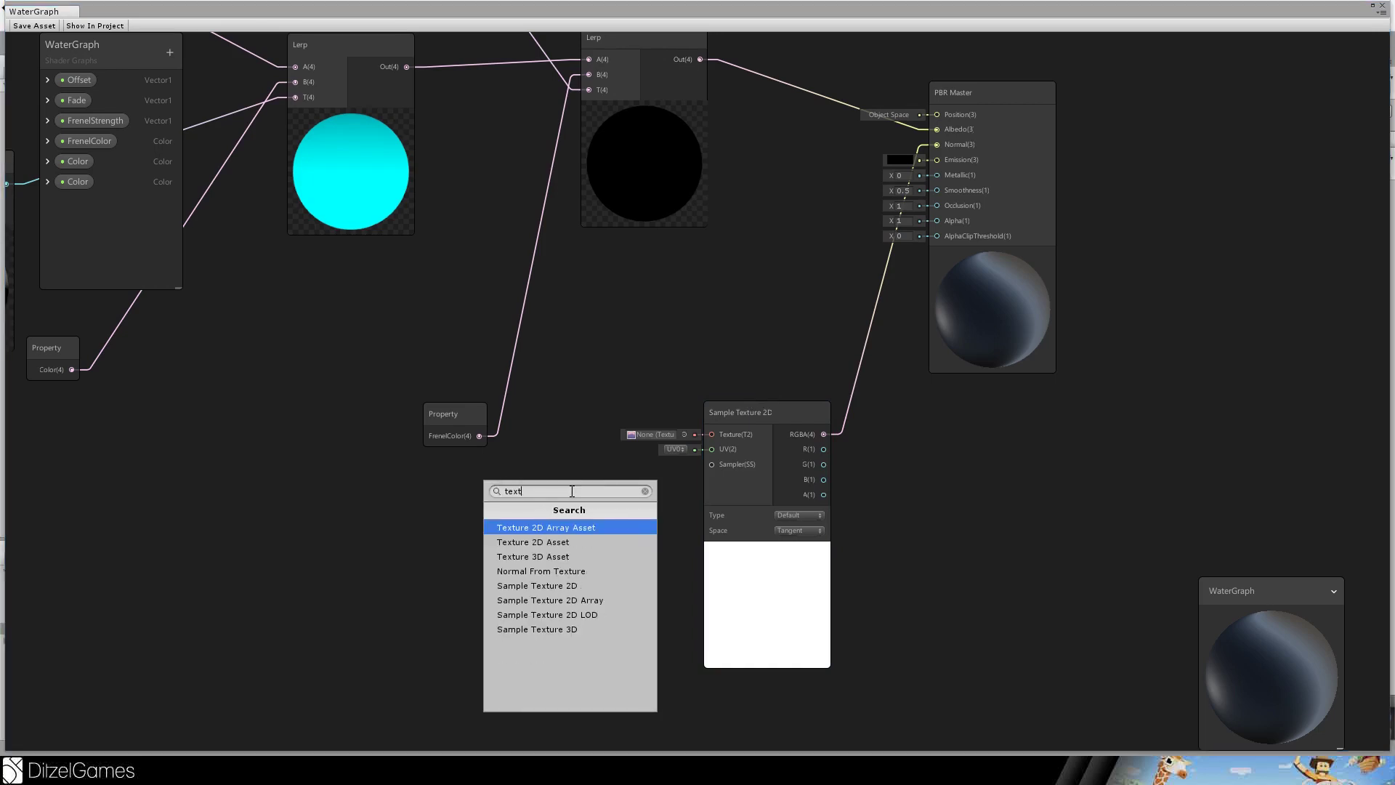
key("Down")
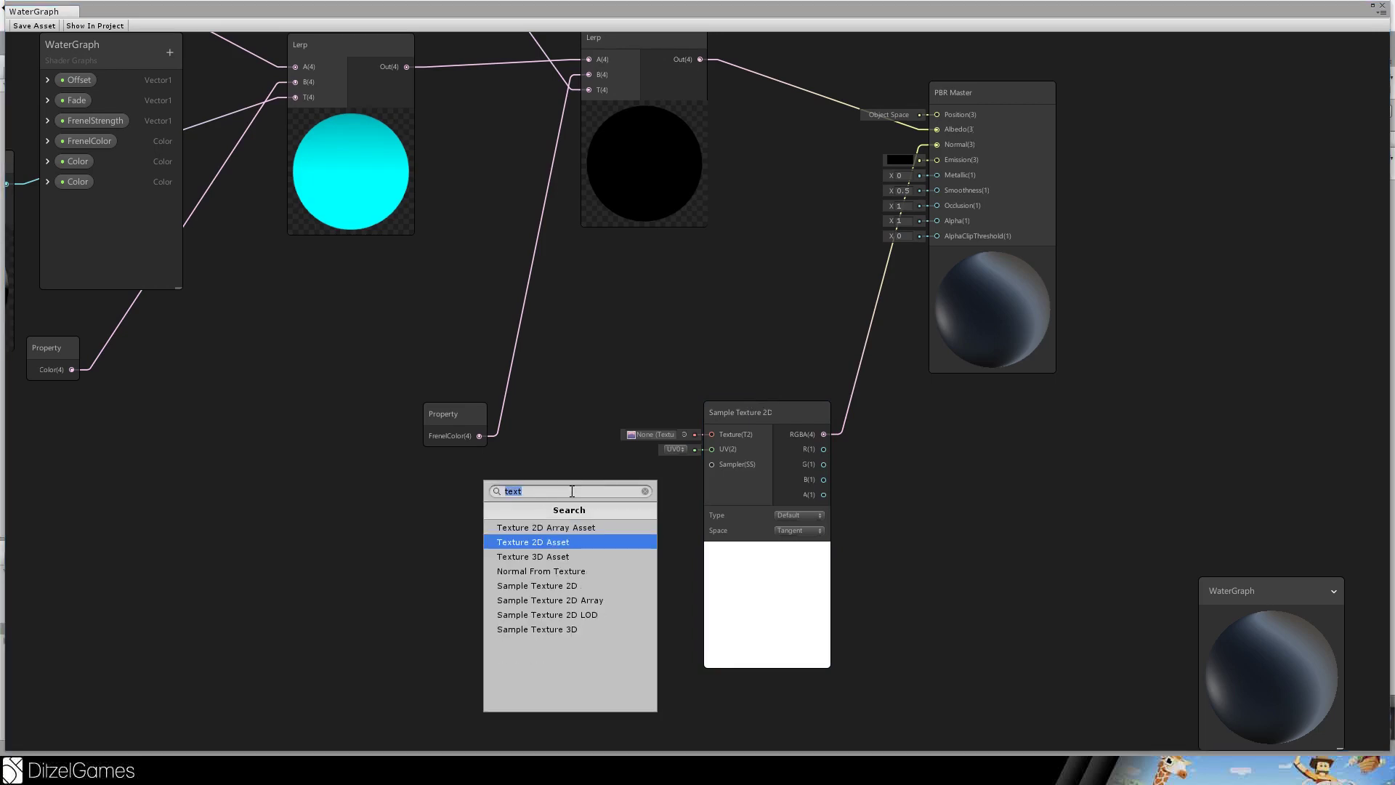
key("Return")
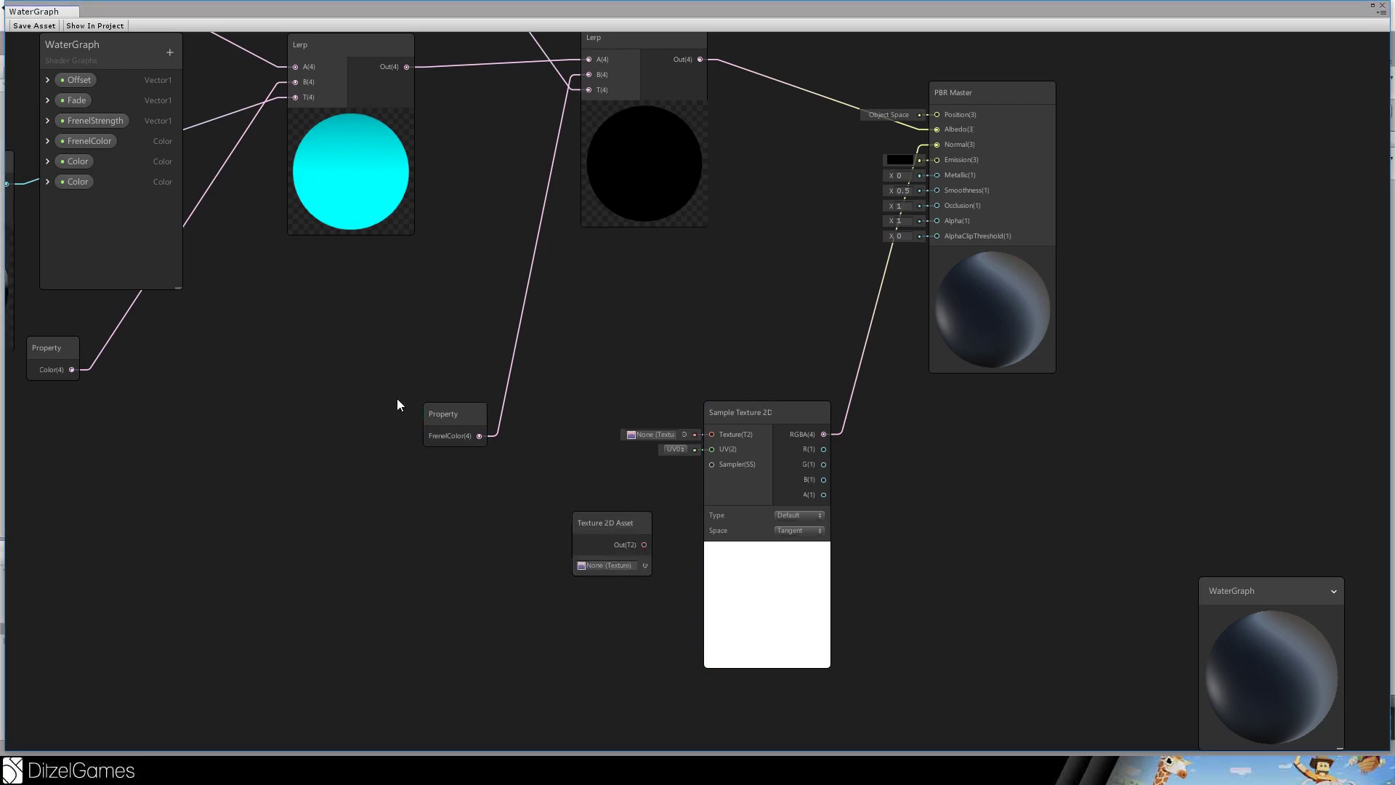
left_click(643, 566)
double_click(211, 382)
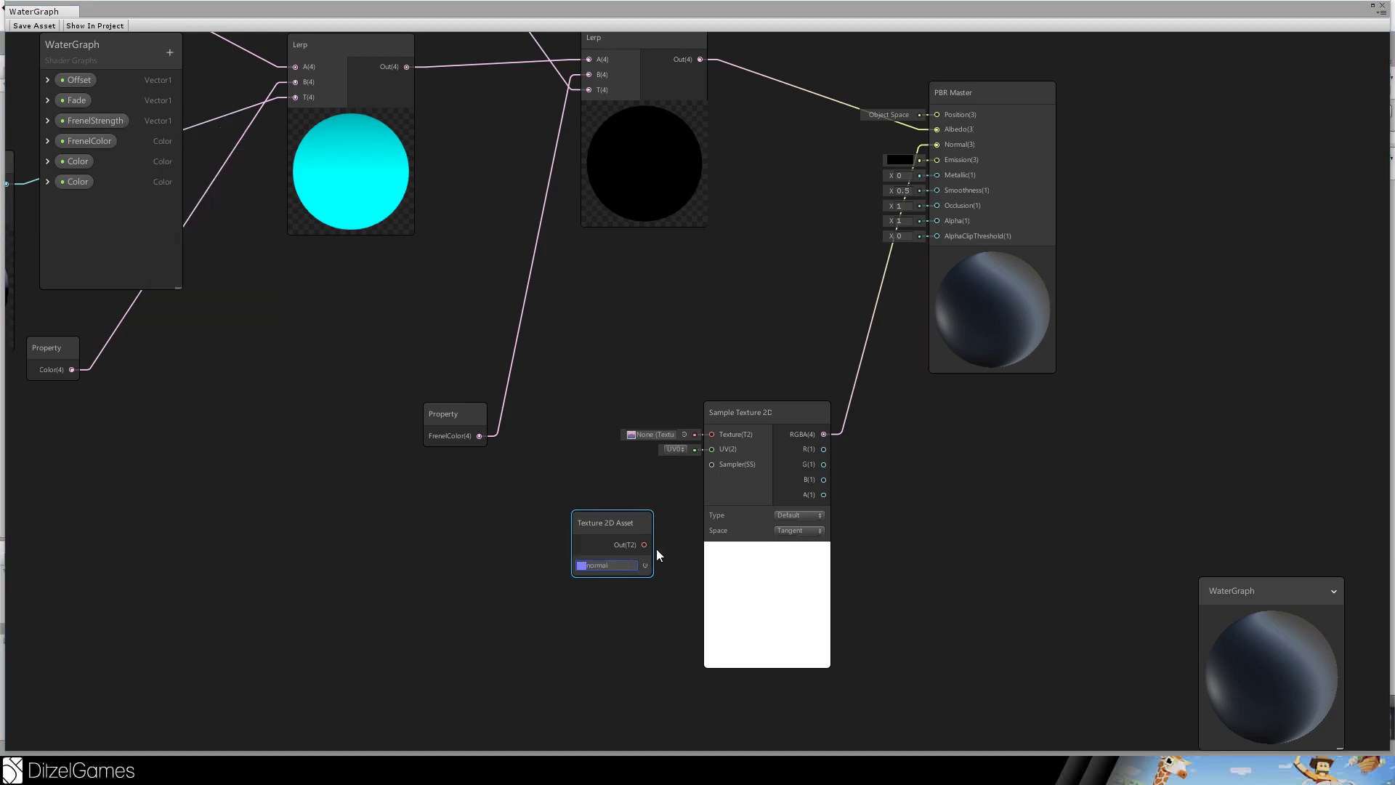
Connect the Texture 2D Asset output to Sample Texture 2D's Texture input and rearrange these nodes and the FrenelColor property for more space.
left_click_drag(651, 550, 711, 433)
middle_click_drag(689, 272, 709, 159)
left_click_drag(472, 299, 513, 107)
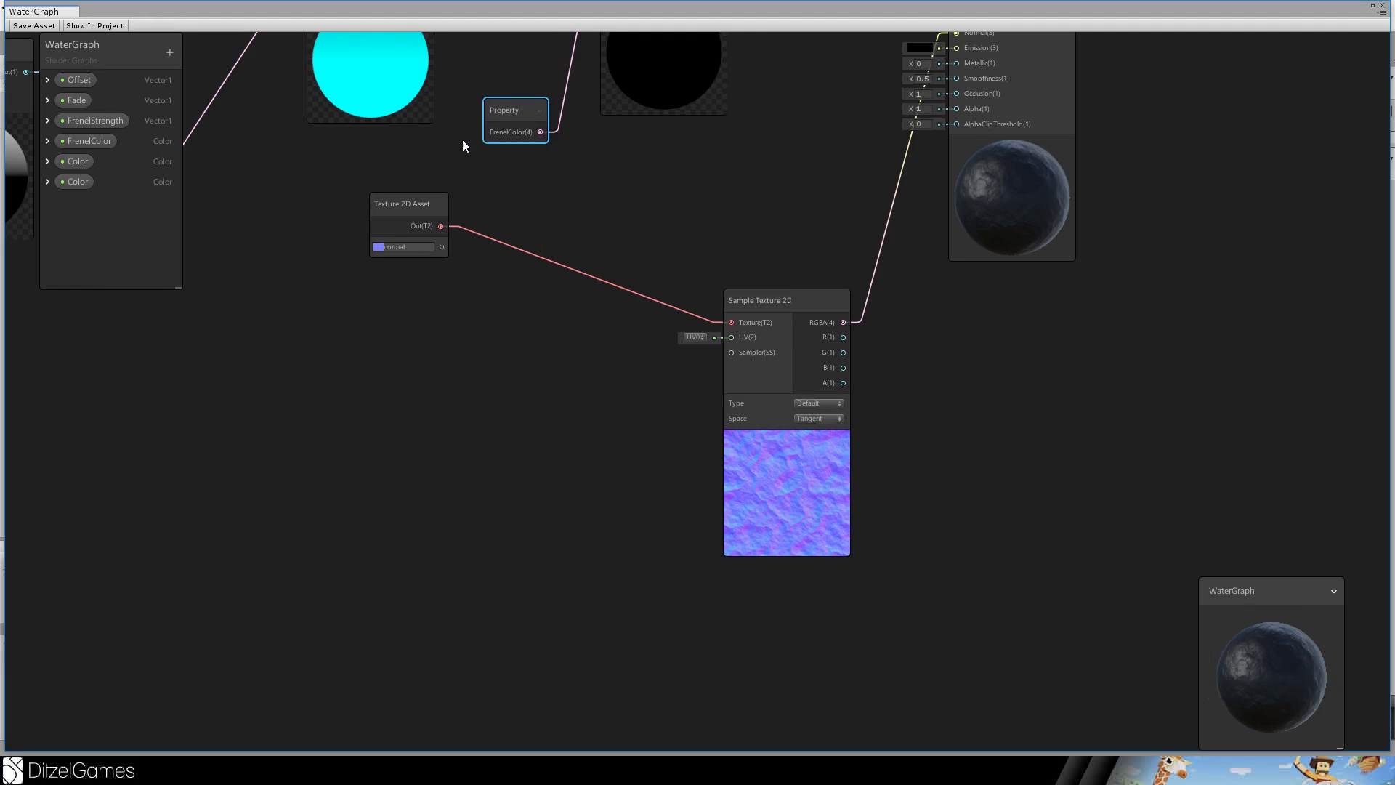
left_click_drag(412, 206, 420, 245)
left_click_drag(773, 305, 676, 390)
middle_click_drag(692, 405, 719, 391)
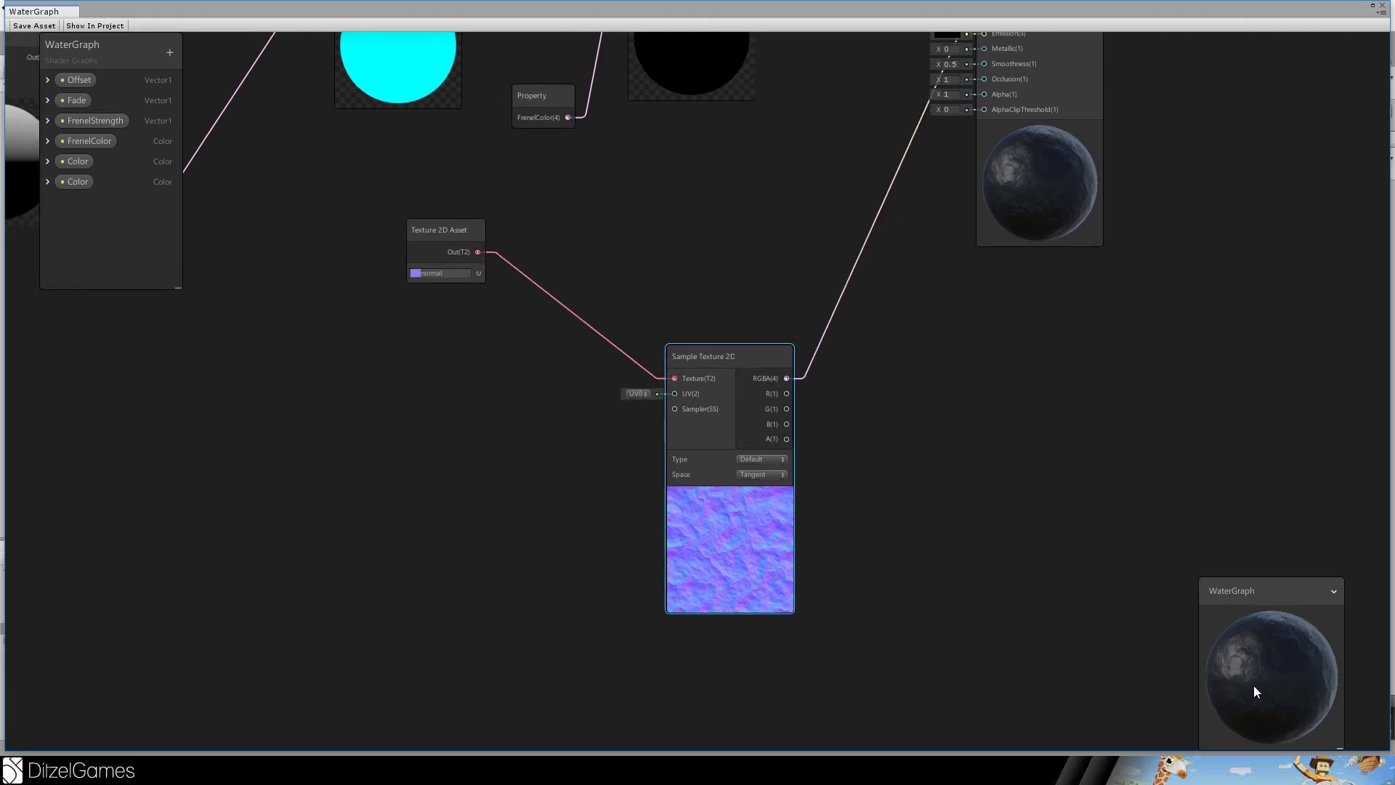
middle_click_drag(918, 573, 1019, 536)
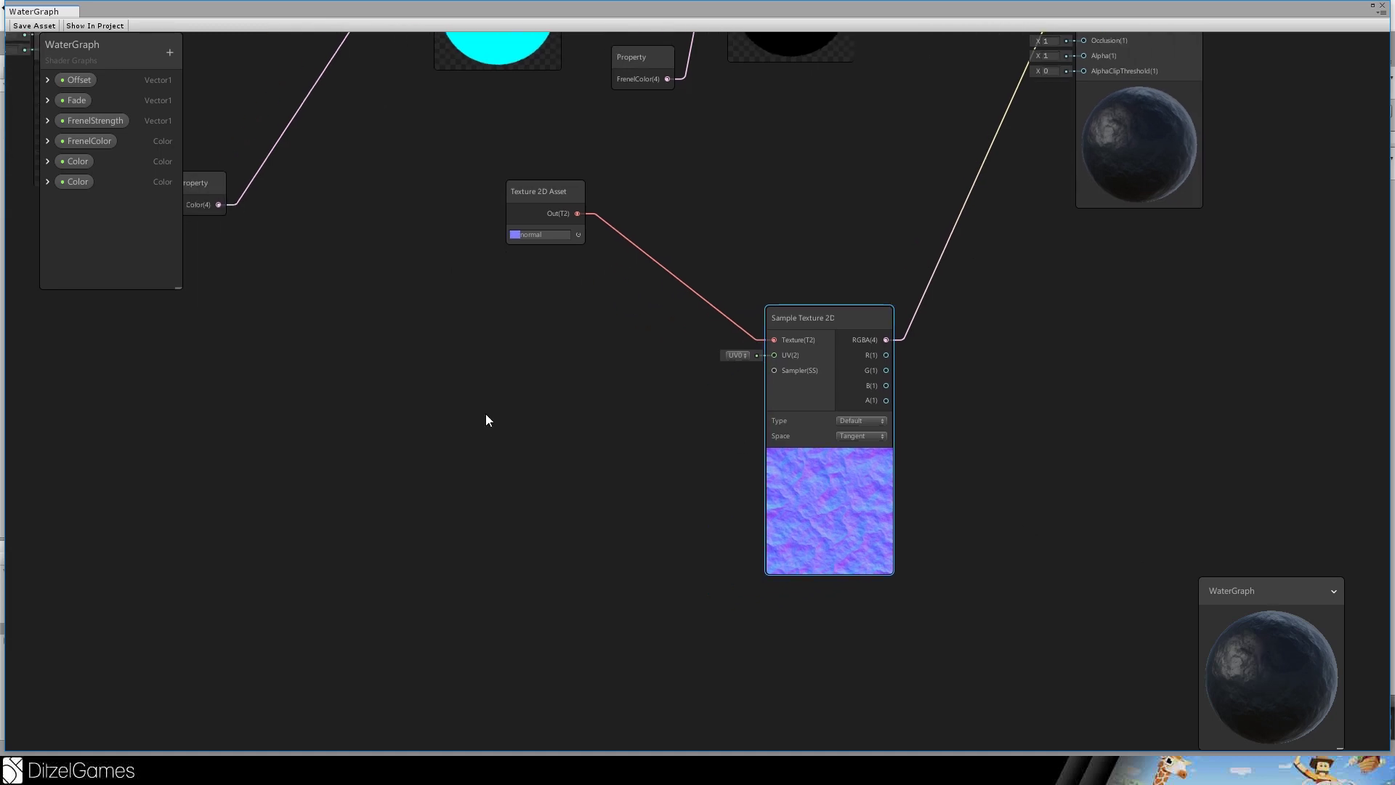
Add a Tiling And Offset node and connect its output to Sample Texture 2D's UV input.
key("space")
type("tex")
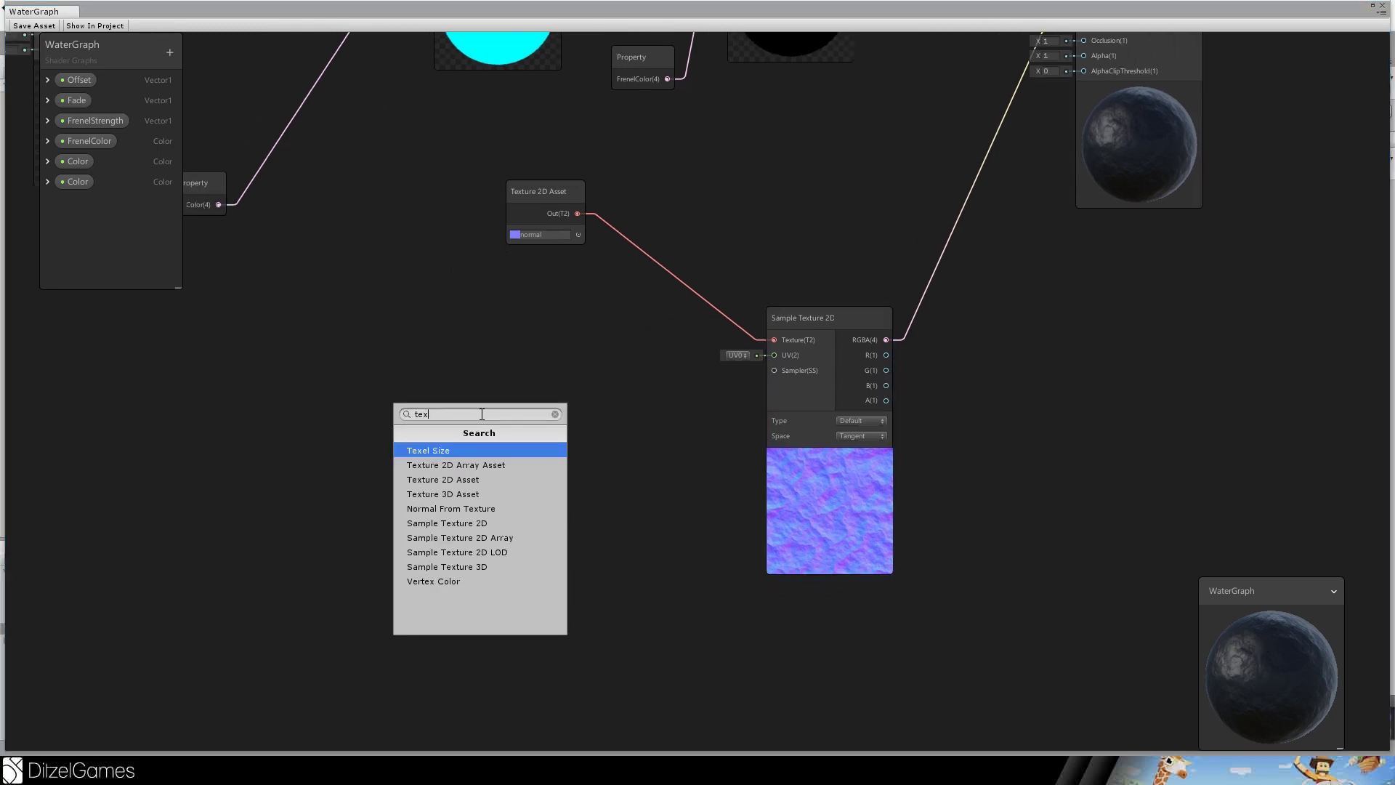
key("BackSpace")
key("BackSpace")
key("BackSpace")
type("tiling")
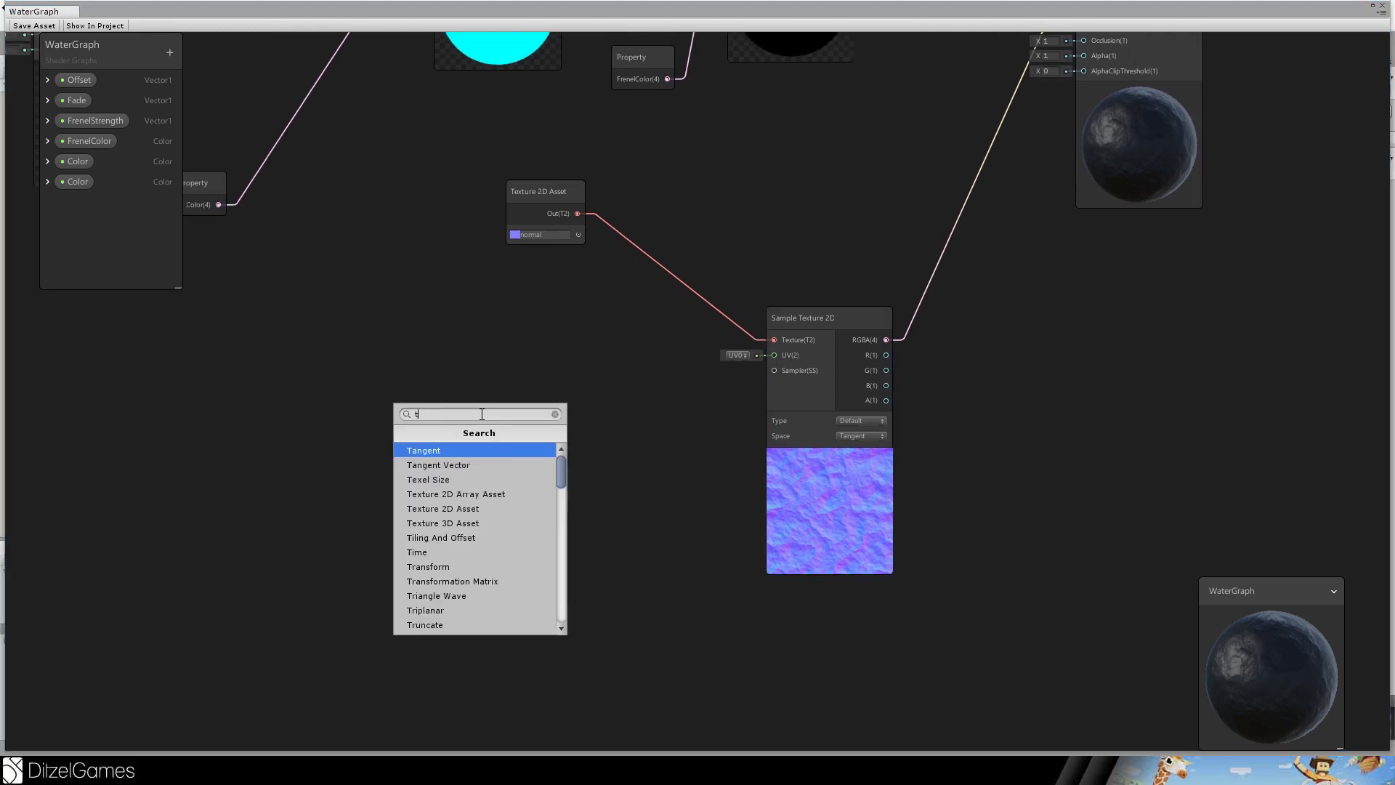
key("Return")
left_click_drag(540, 442, 447, 396)
middle_click_drag(586, 347, 606, 299)
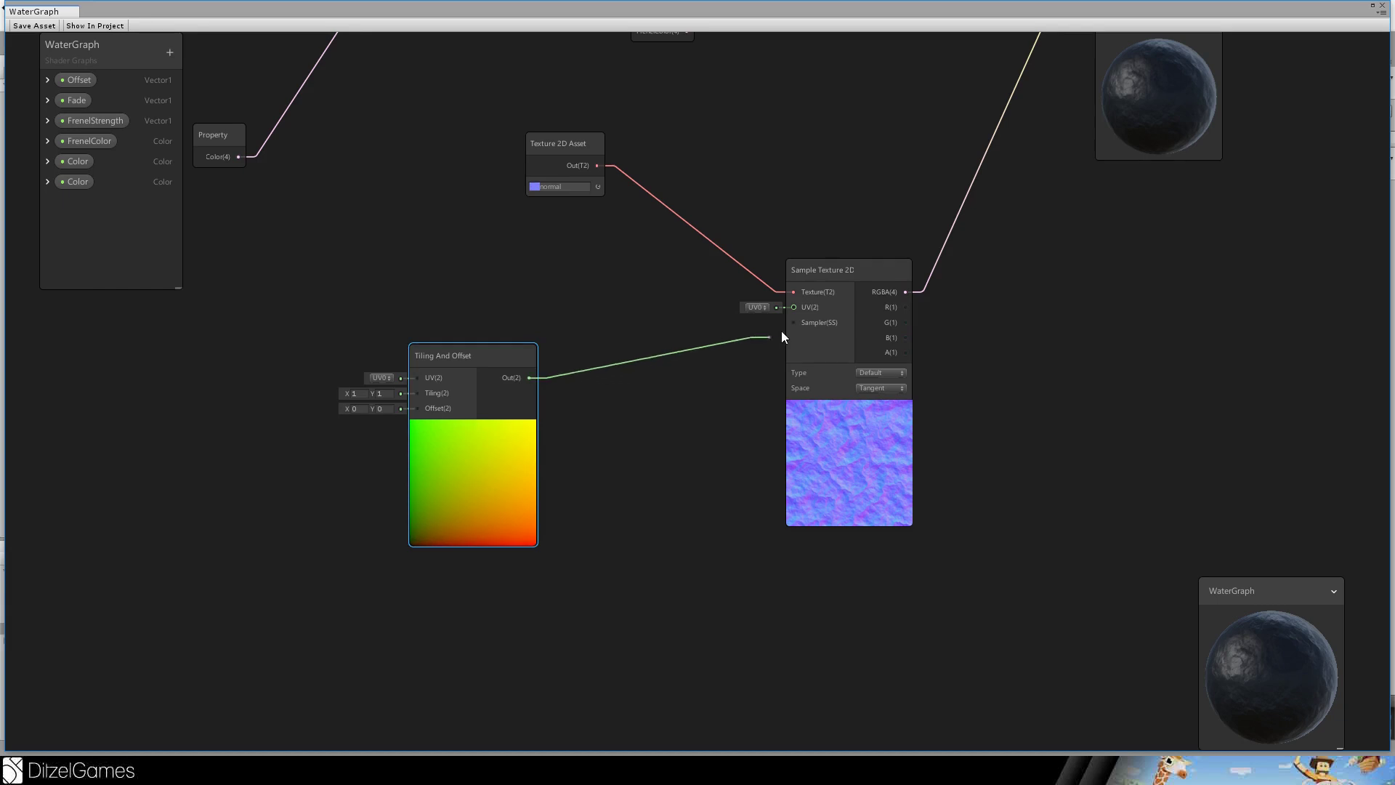
left_click_drag(782, 330, 794, 307)
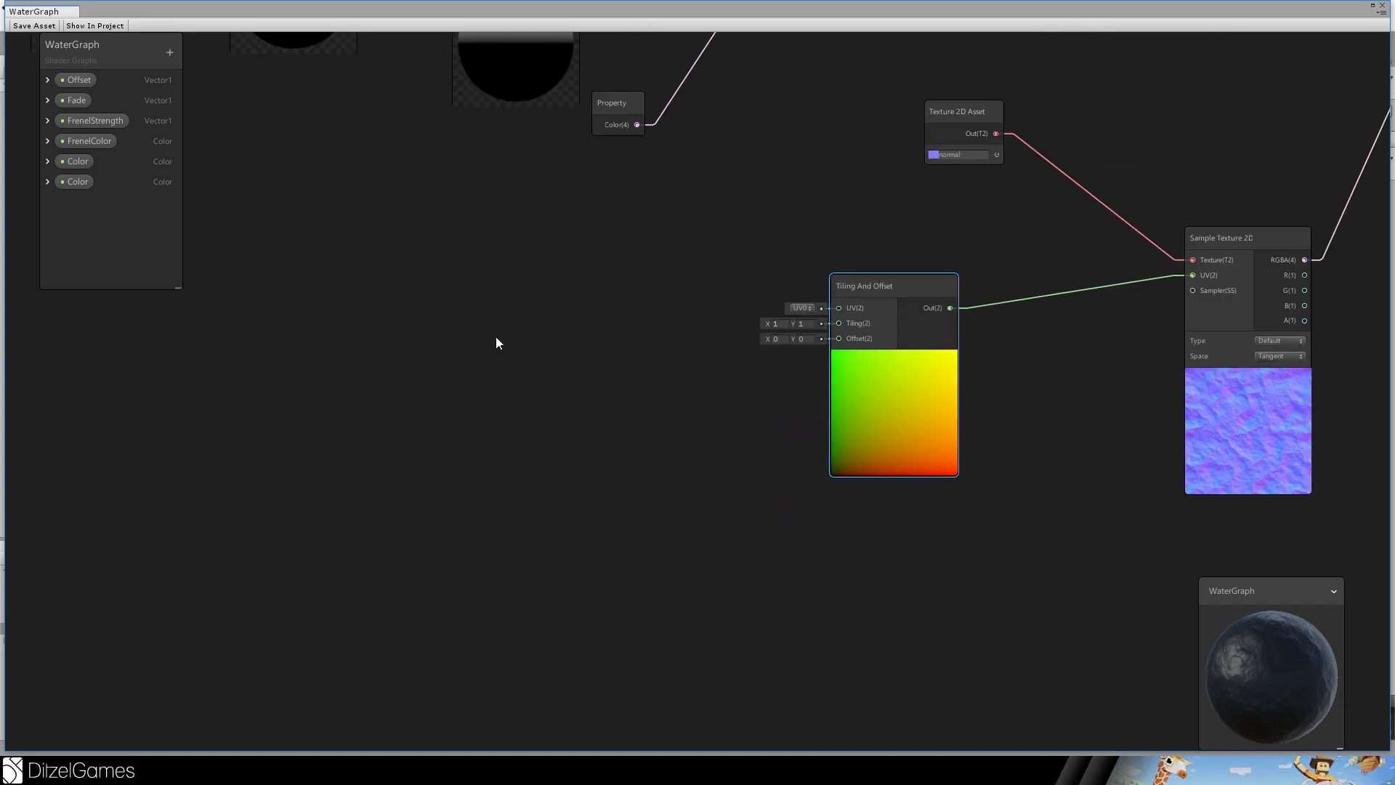
Add a Multiply node before Tiling And Offset and connect its output to the Offset input.
left_click(496, 337)
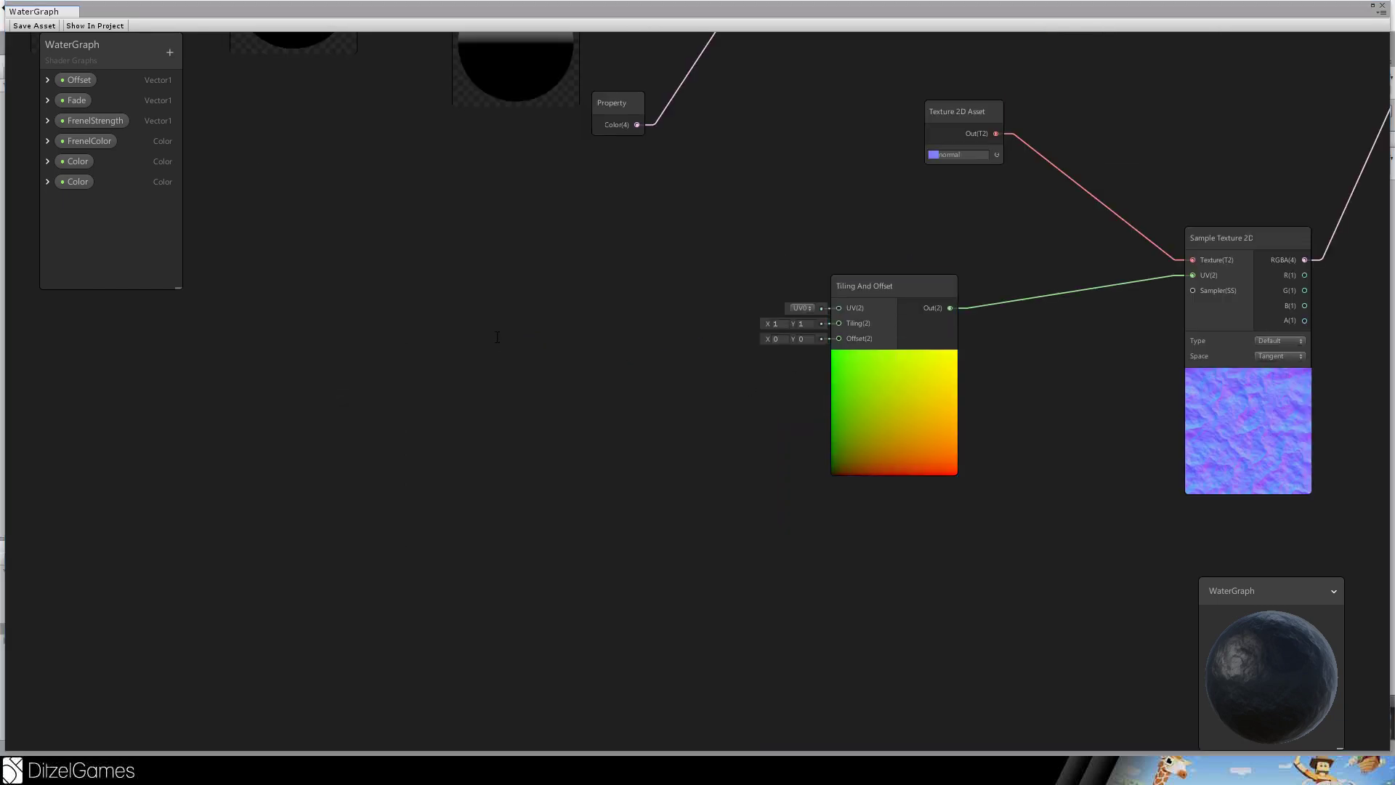
key("space")
type("mul")
key("Return")
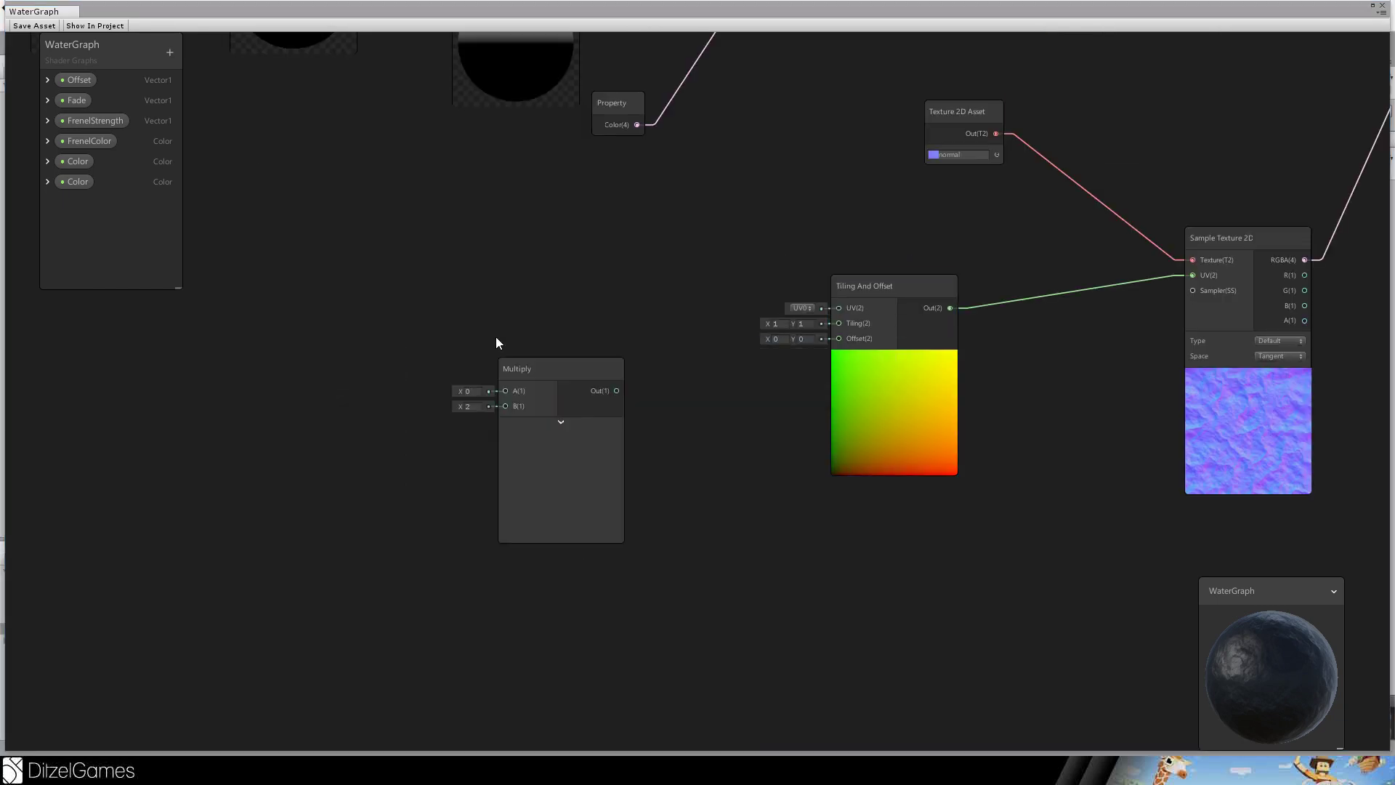
left_click_drag(609, 300, 840, 339)
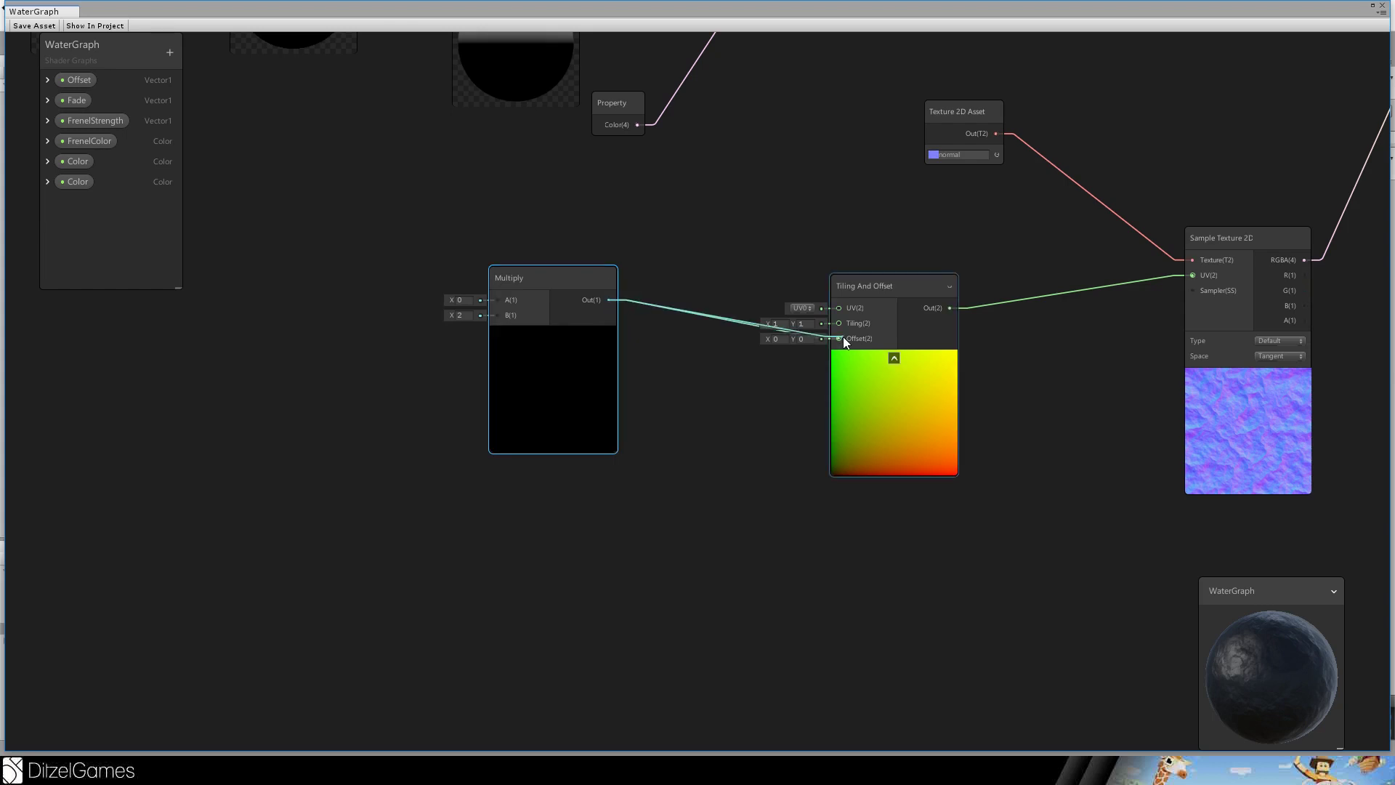
Add a Vector 2 node before the new Multiply node and connect it to the A input.
middle_click_drag(233, 306, 419, 312)
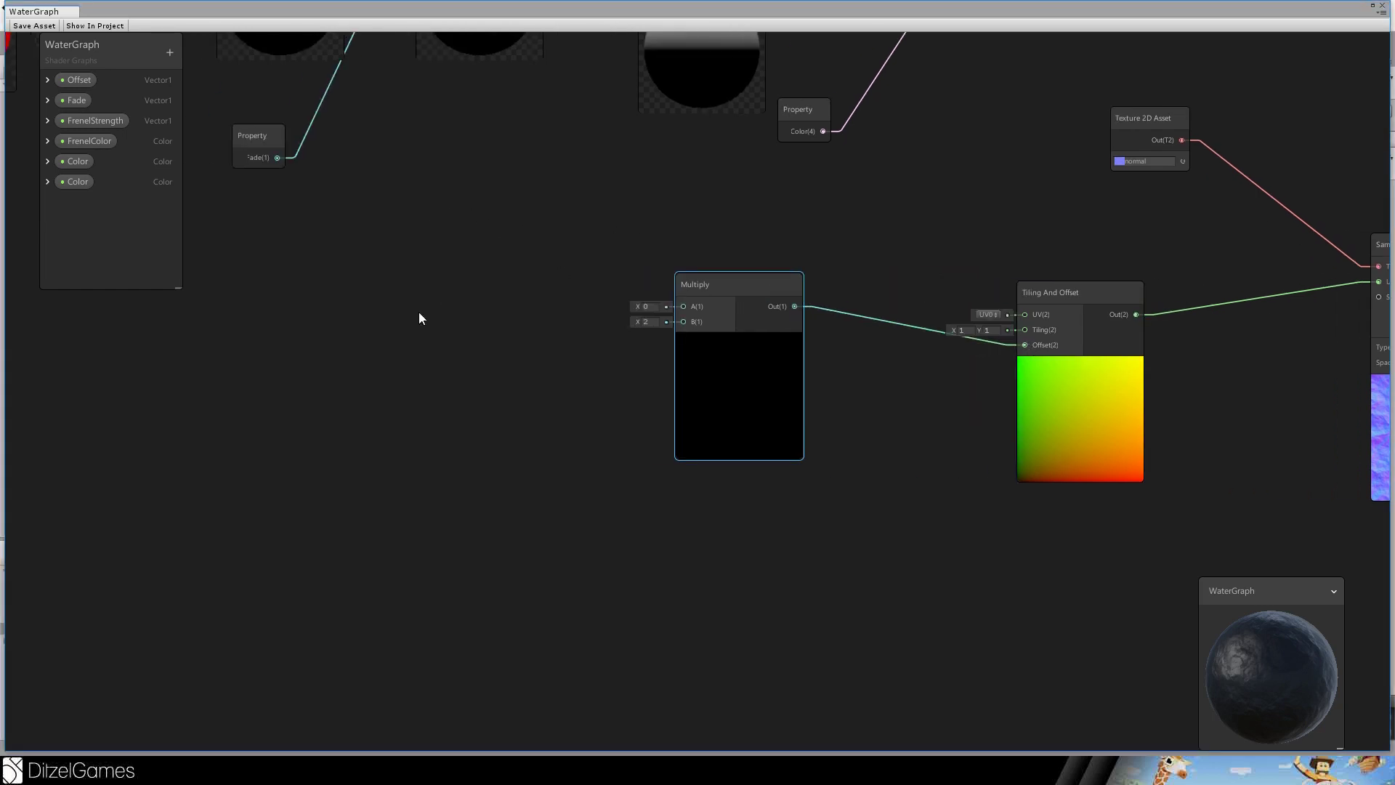
left_click(419, 312)
key("space")
type("vec")
key("Down")
key("Return")
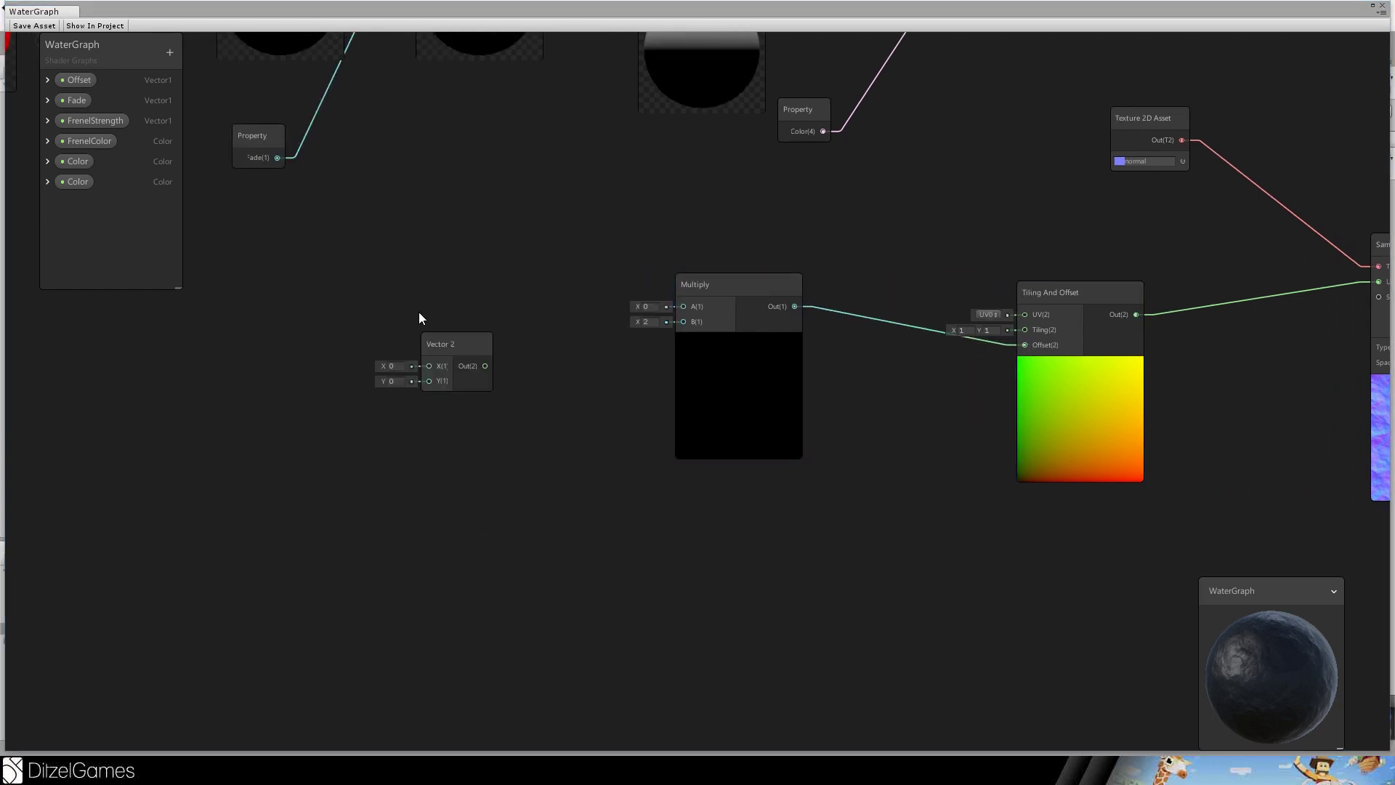
left_click_drag(460, 341, 427, 278)
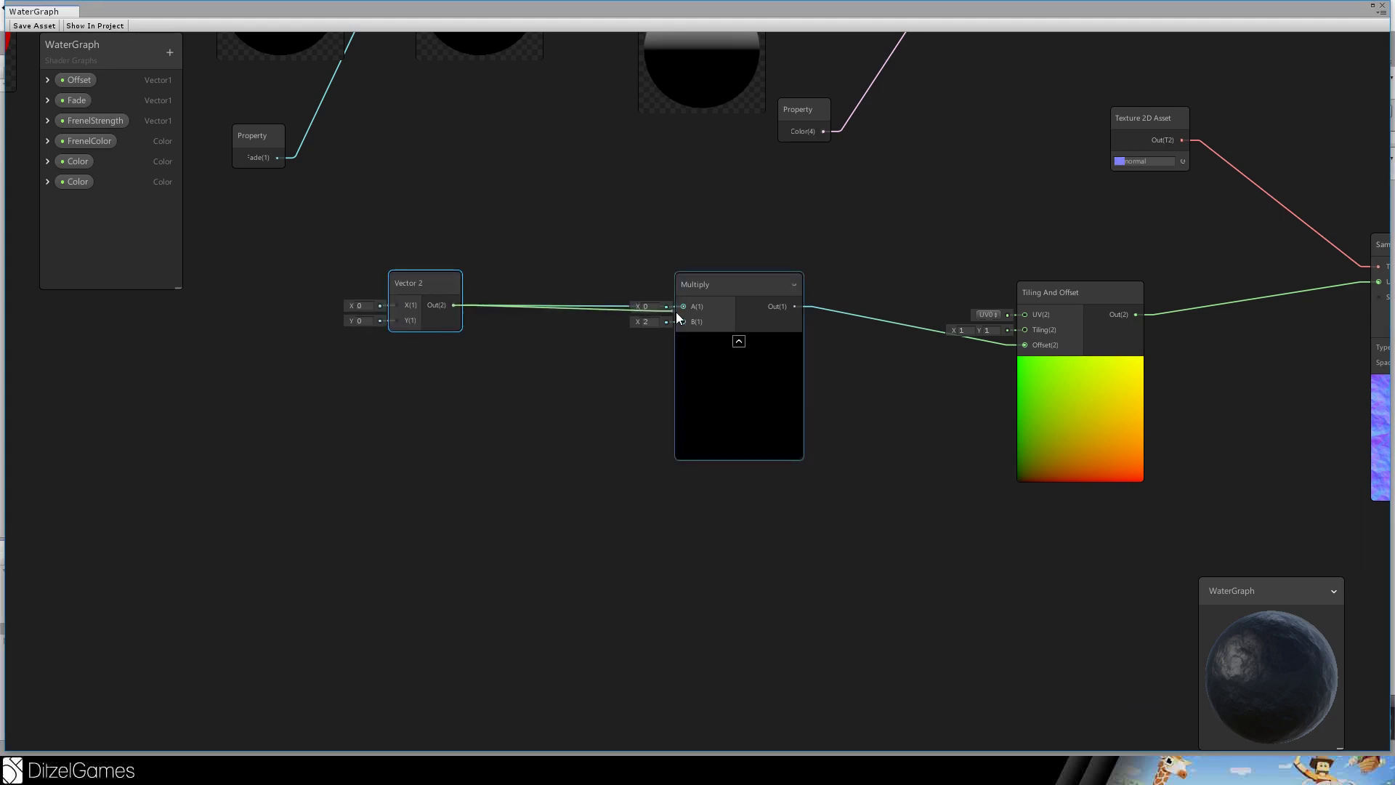
left_click_drag(676, 312, 681, 308)
Add a second Vector 2 node below the first and connect it to Multiply's B input.
key("space")
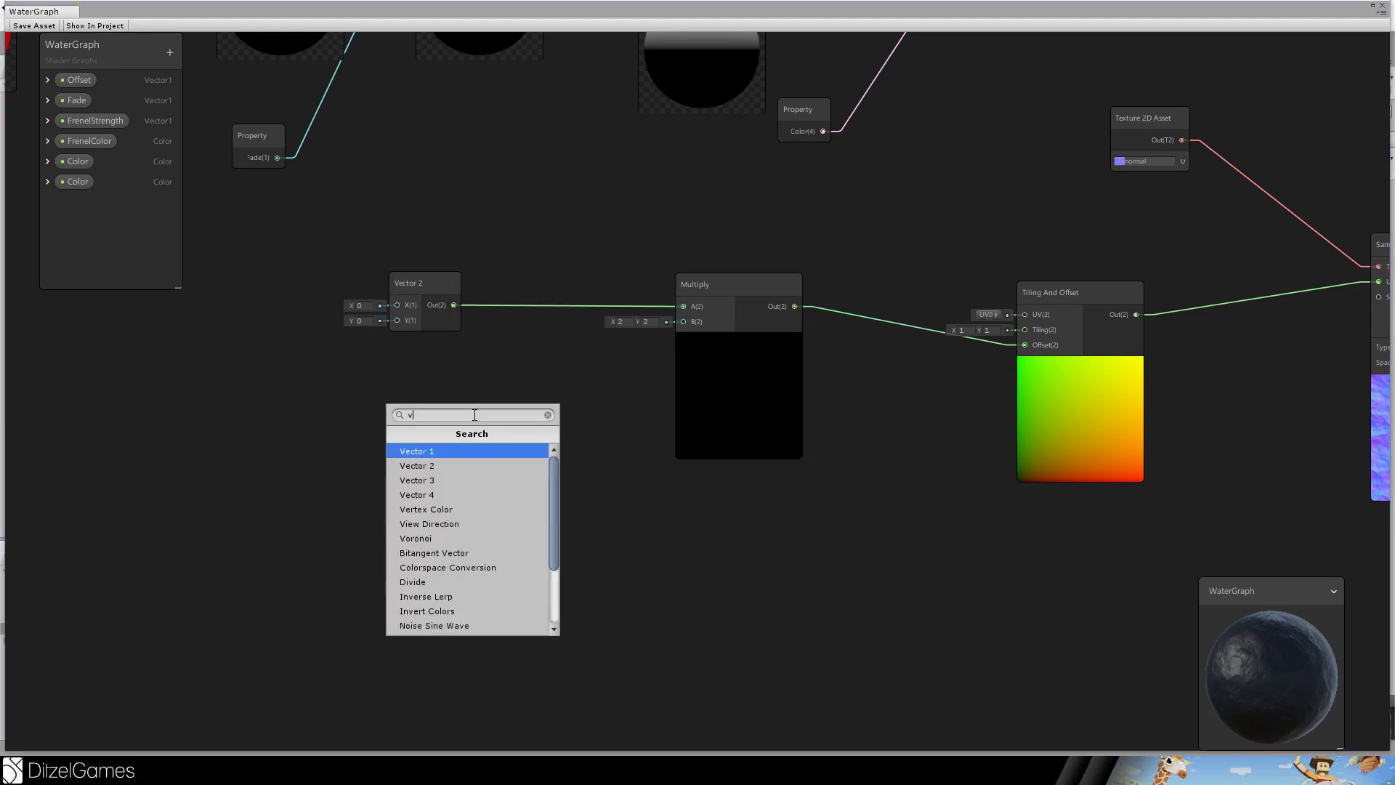
type("vec")
key("Down")
key("Return")
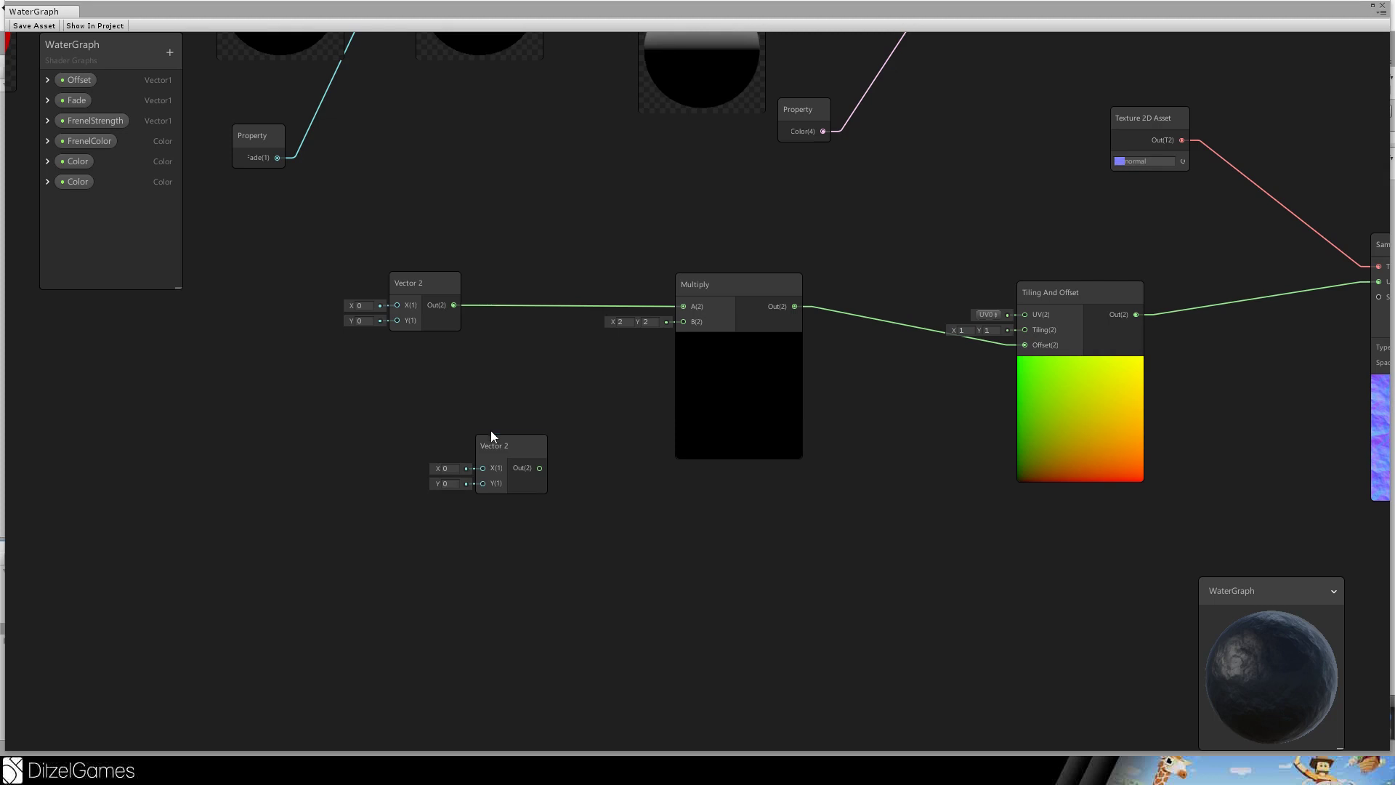
left_click_drag(491, 430, 696, 321)
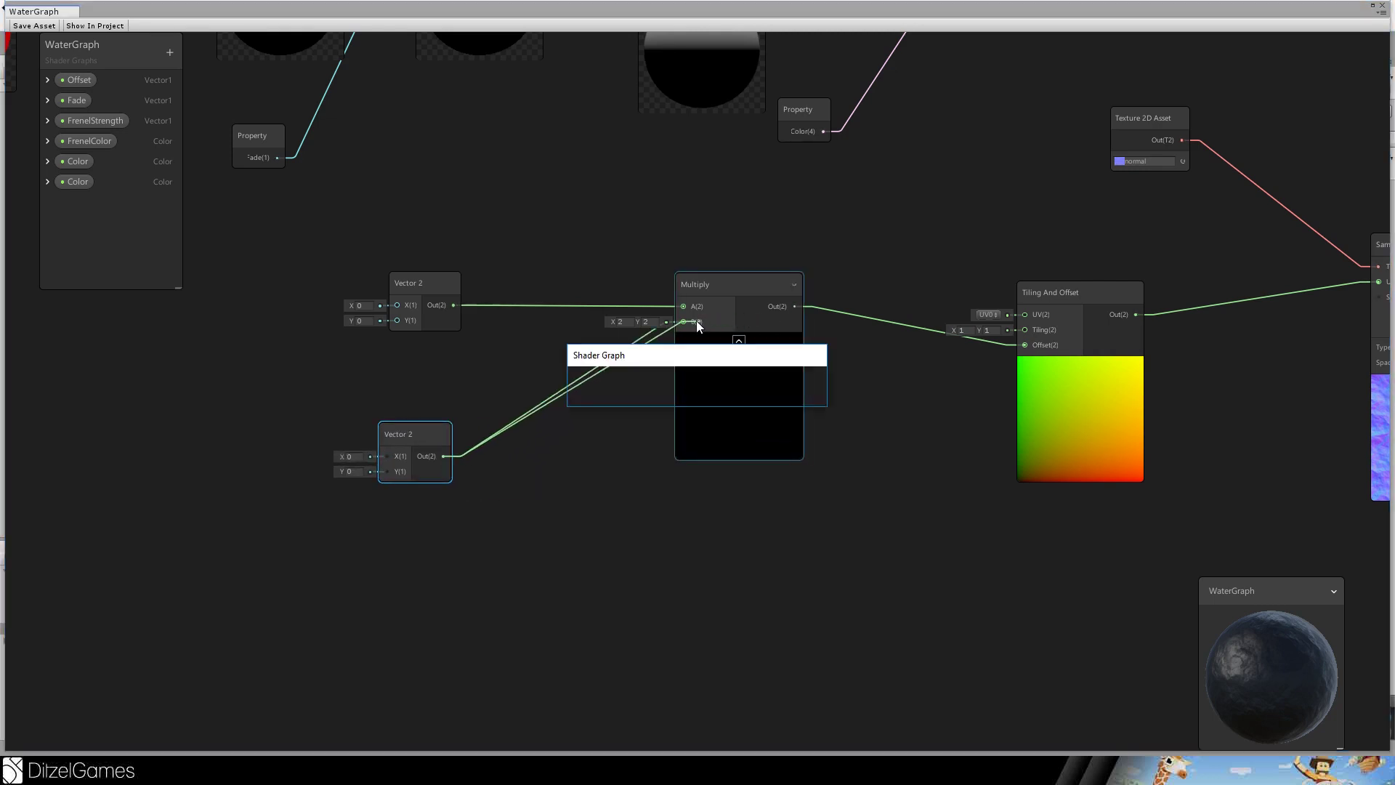
Set the X and Y values of the lower Vector 2 node to 2.
right_click(406, 434)
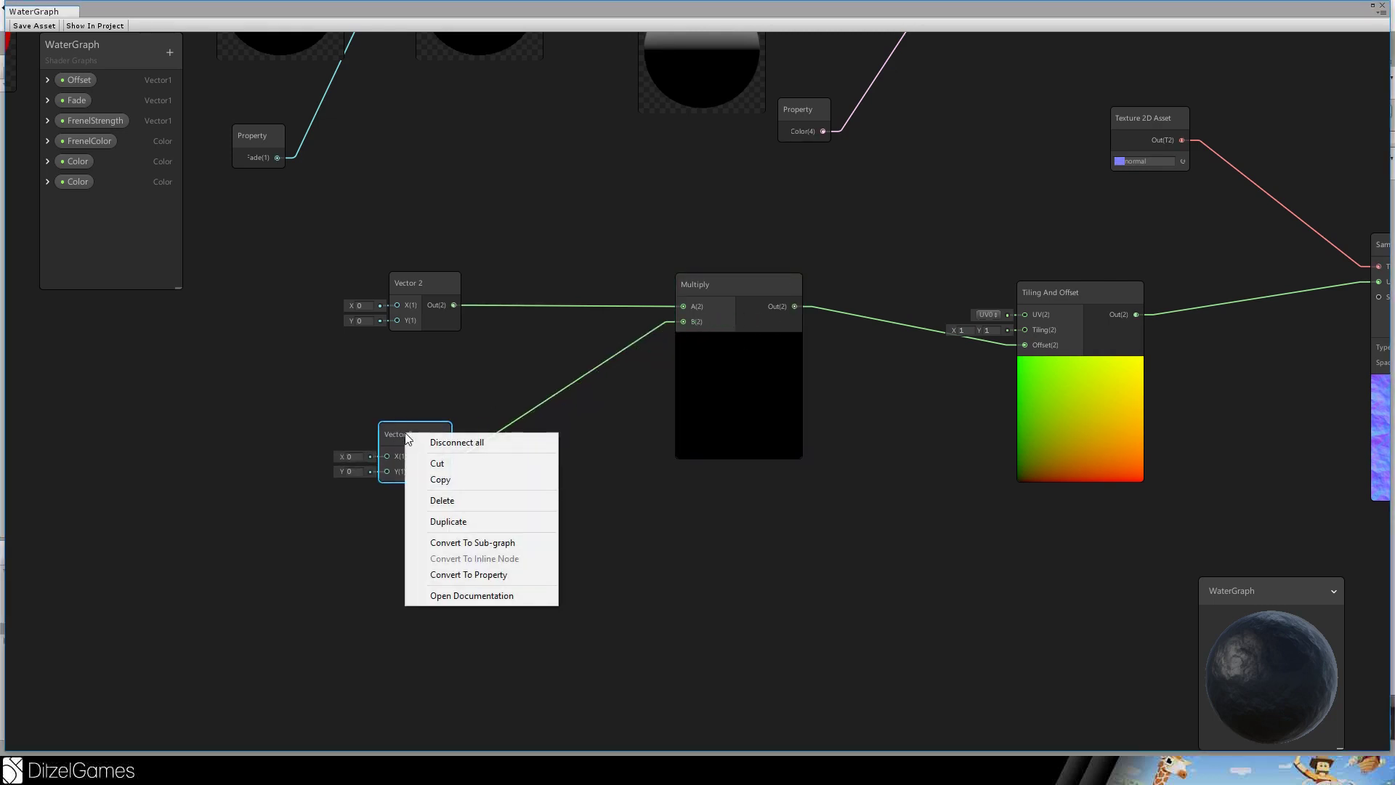
left_click(414, 383)
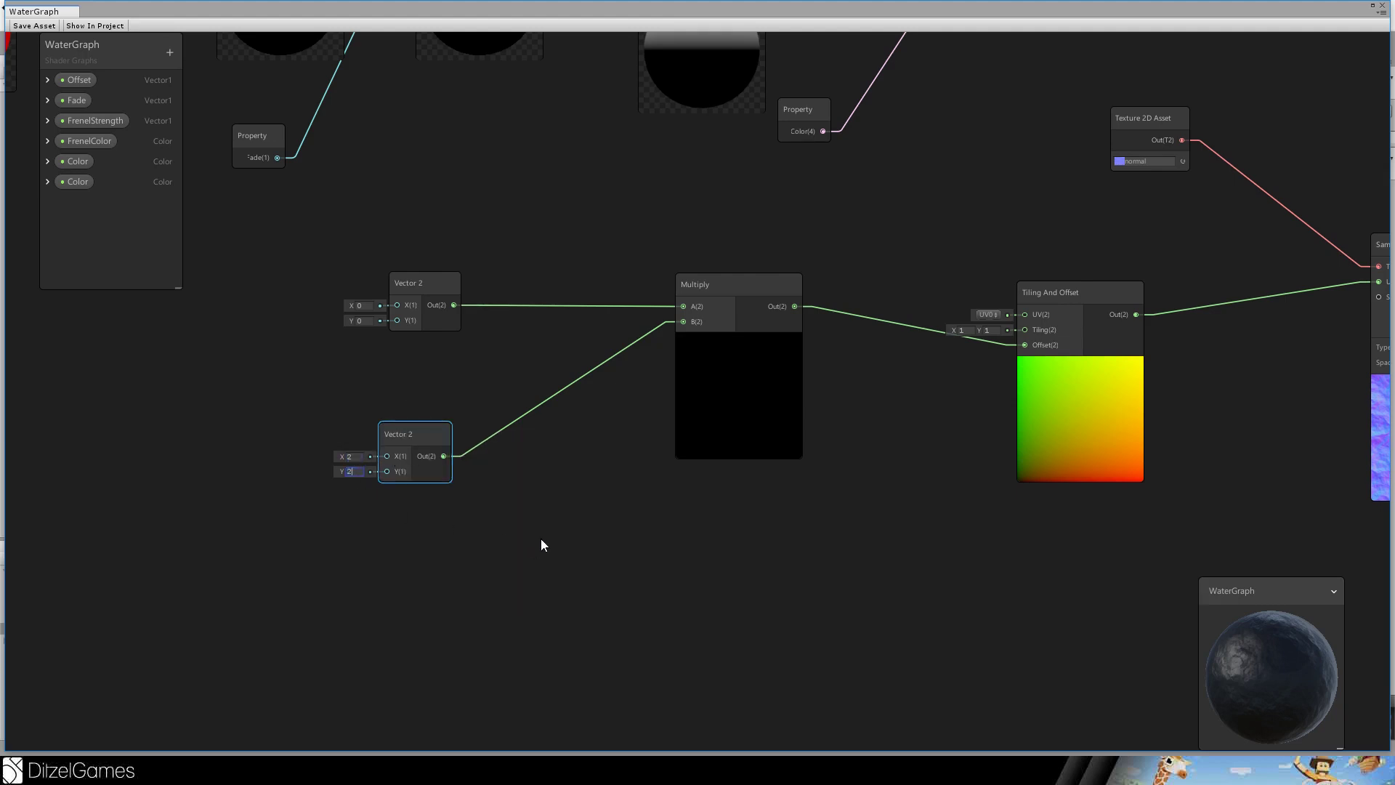
Add a Time node before the upper Vector 2 node, connecting Time to its X input and Sine Time to its Y input.
right_click(232, 342)
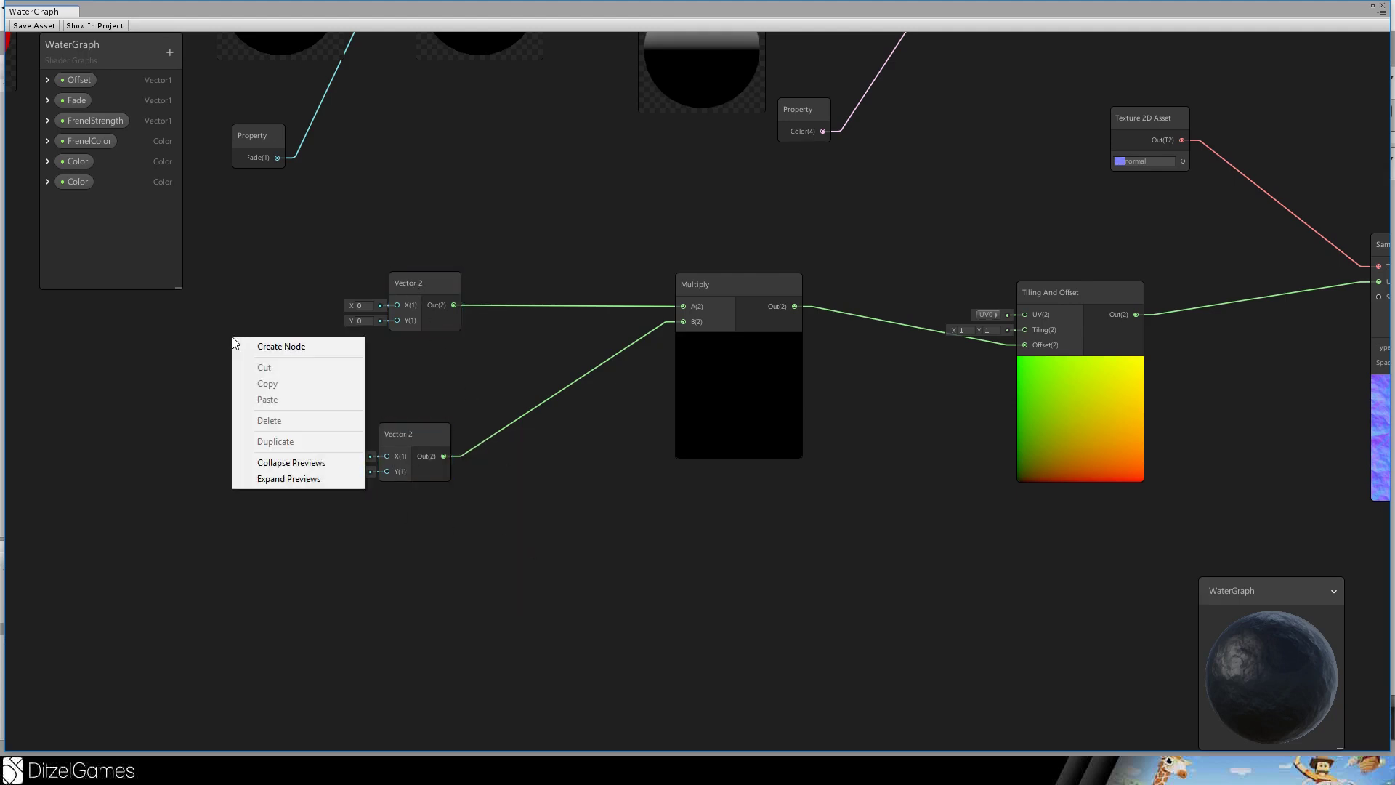
left_click(257, 347)
type("time")
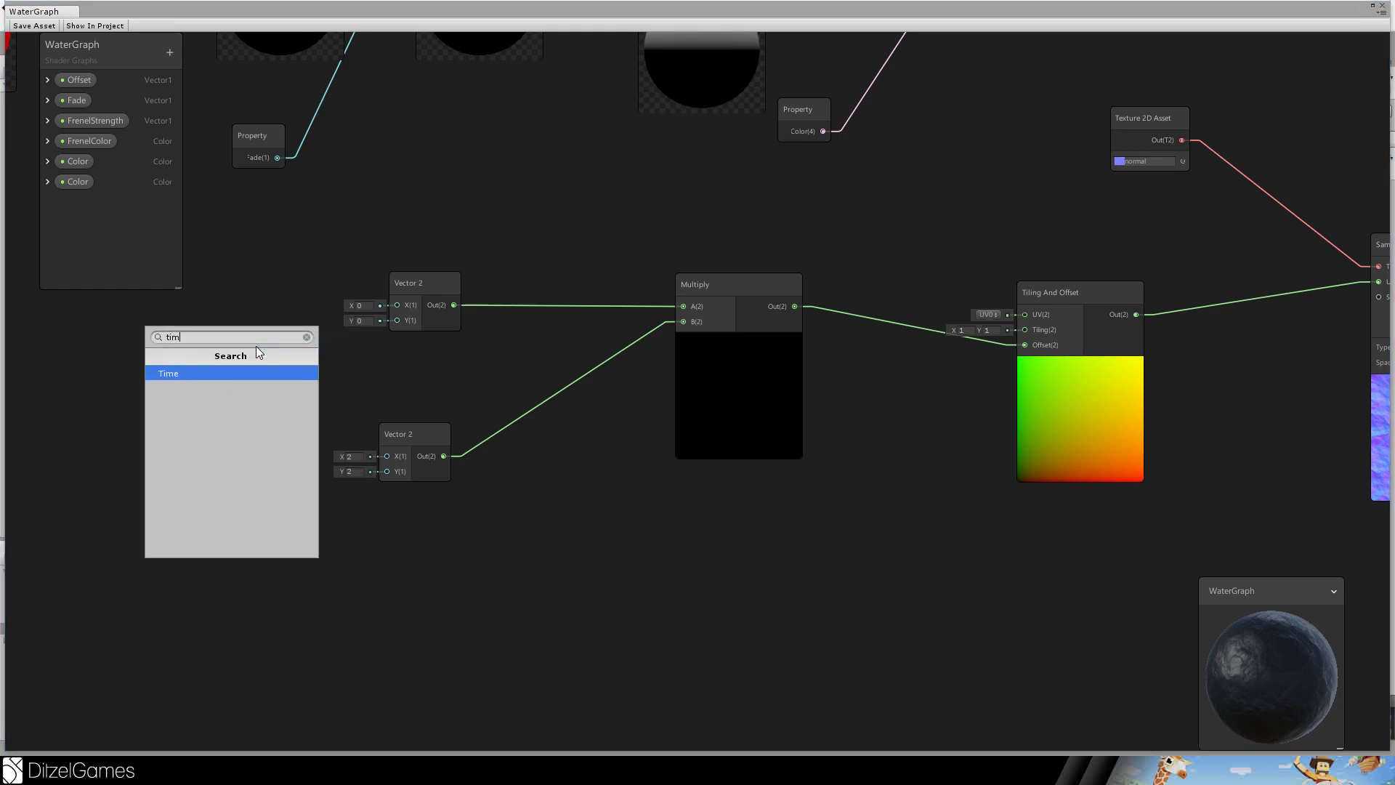
key("Return")
left_click_drag(298, 389, 397, 305)
left_click_drag(297, 405, 397, 321)
left_click_drag(273, 364, 207, 275)
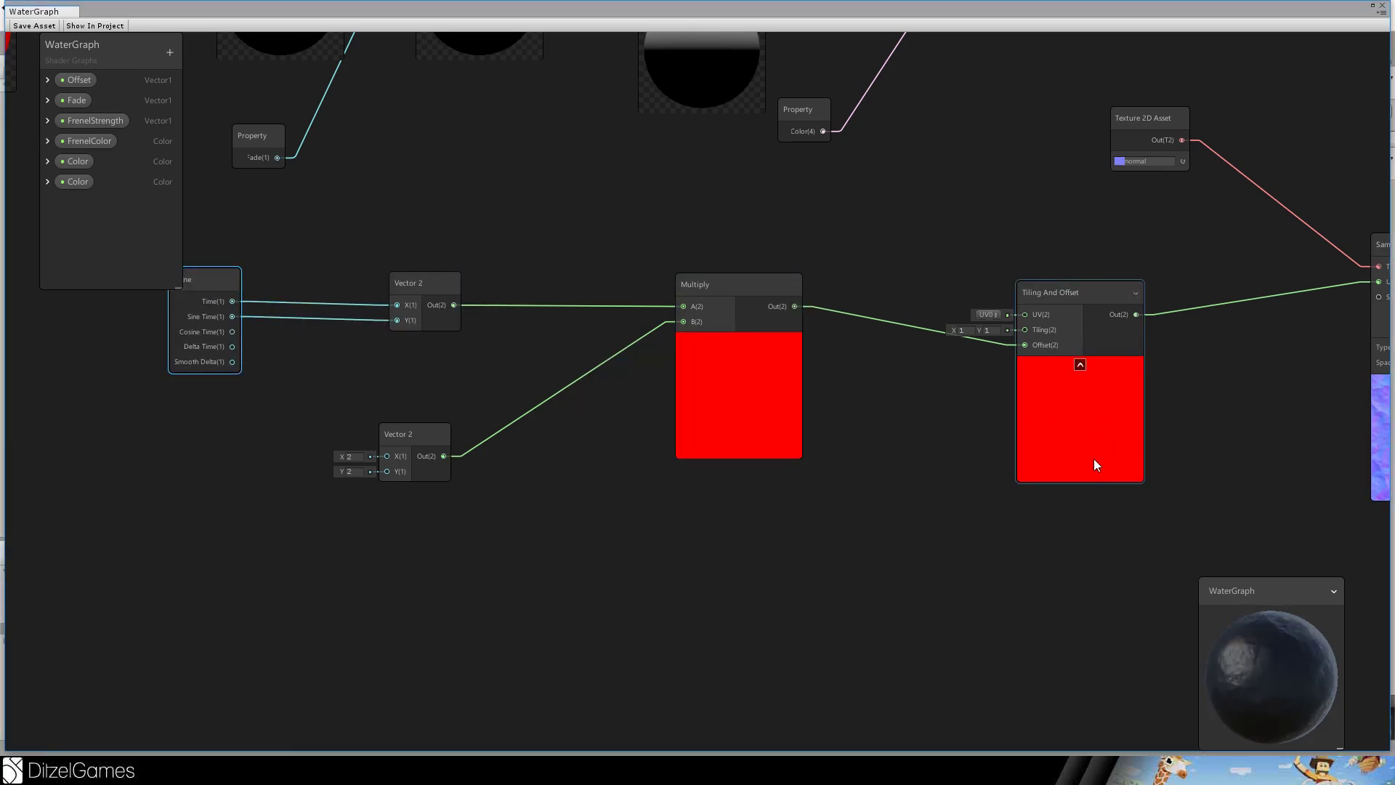
Set the X and Y values of the lower Vector 2 node to 0.2.
middle_click_drag(1288, 388, 730, 411)
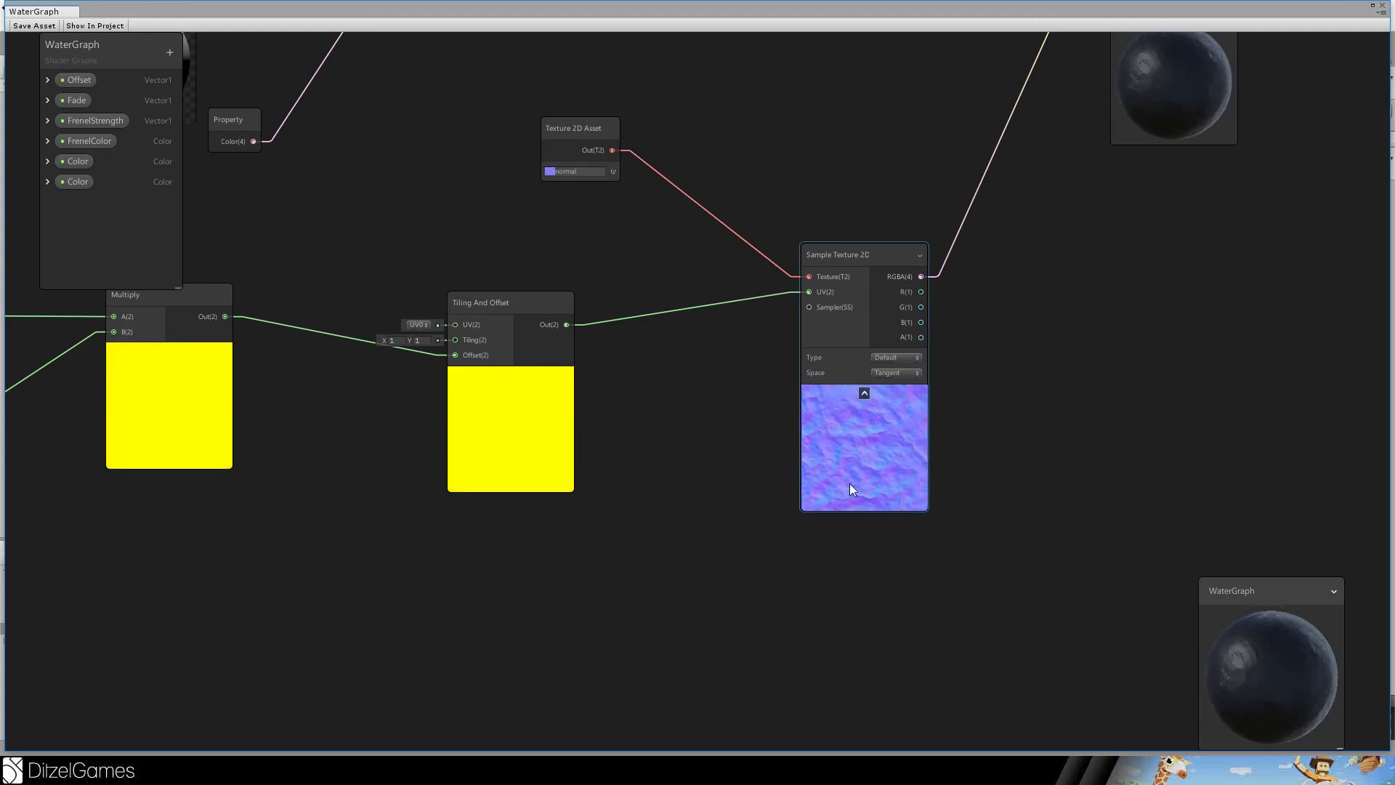
middle_click_drag(1068, 364, 851, 539)
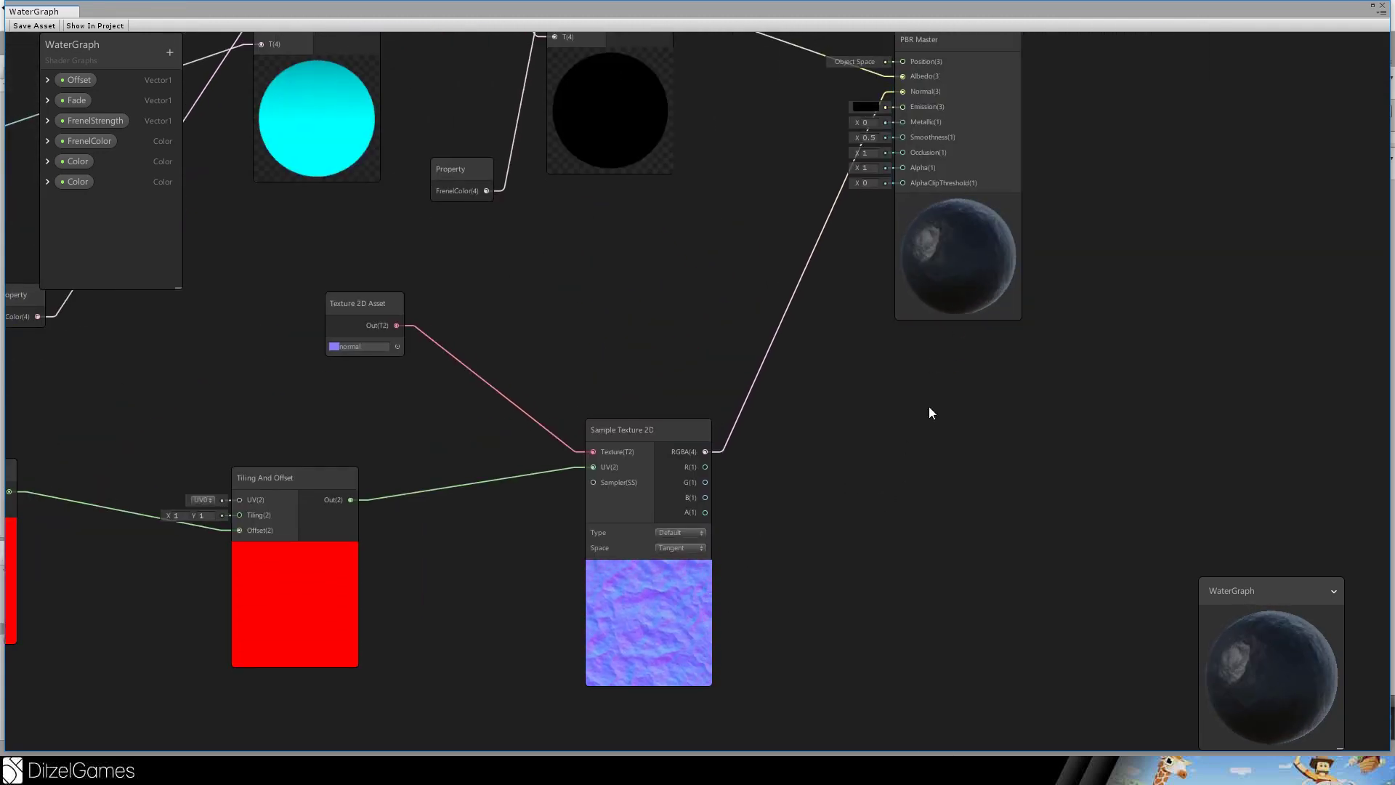
middle_click_drag(884, 517, 1133, 388)
middle_click_drag(481, 404, 845, 394)
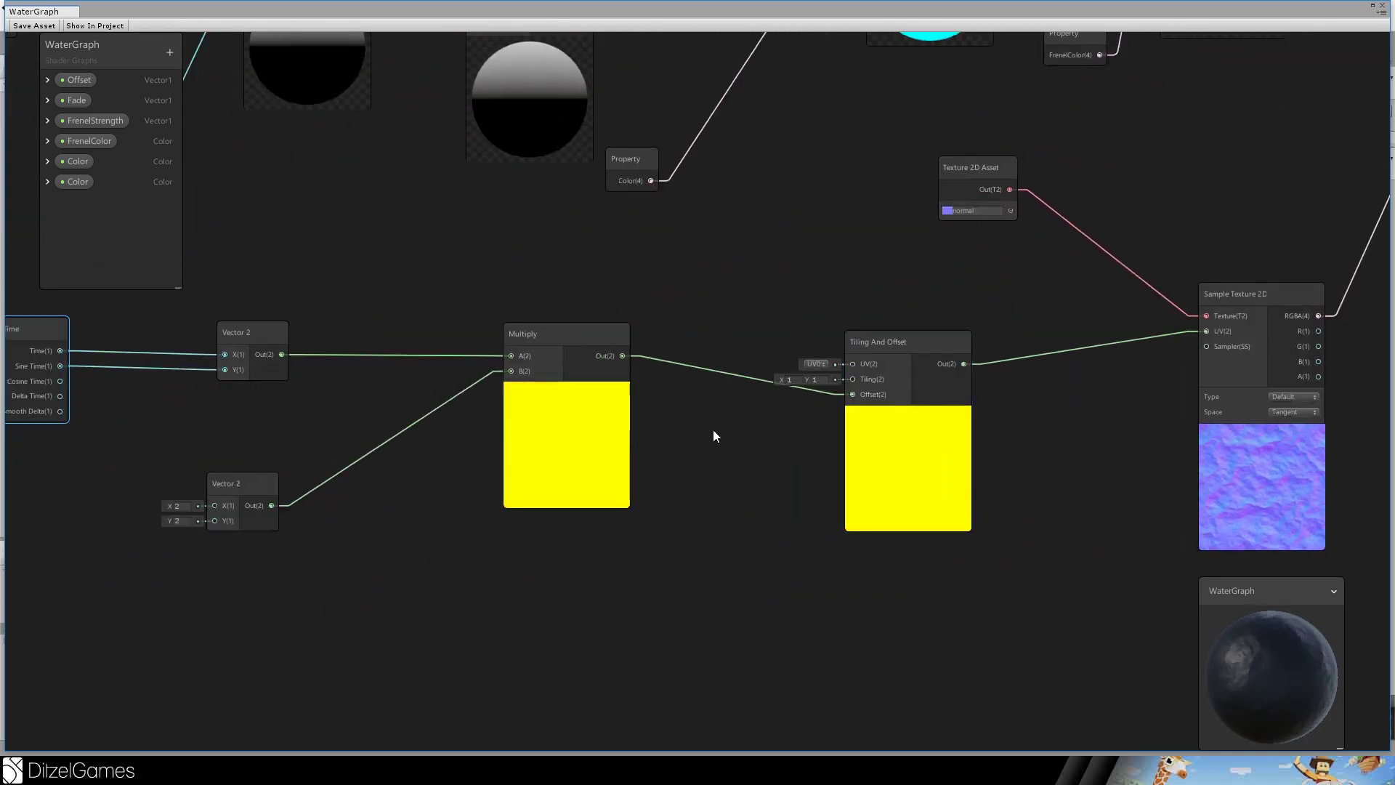
middle_click_drag(713, 430, 841, 429)
left_click(920, 379)
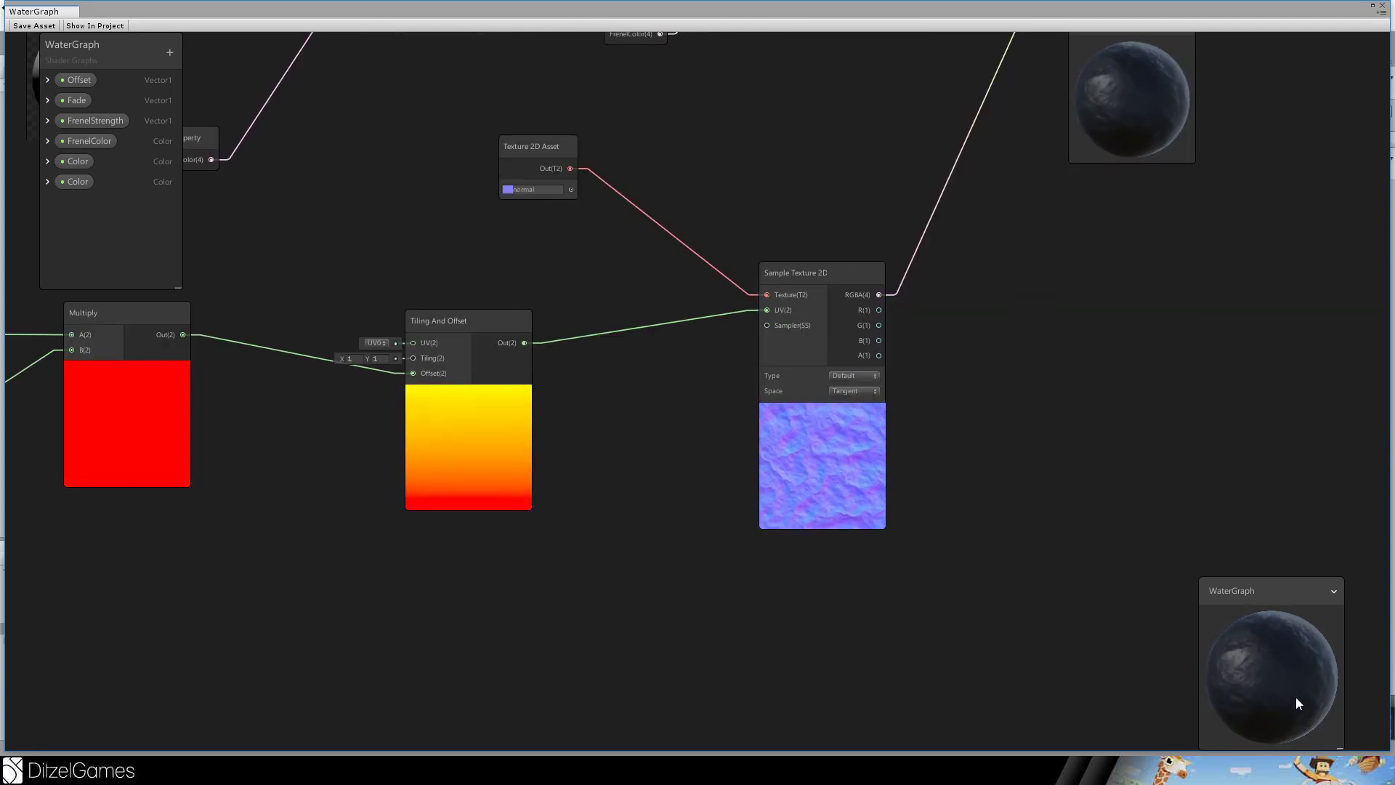
Move the Texture 2D Asset node down to just above the Tiling And Offset node.
middle_click_drag(1120, 485, 1317, 564)
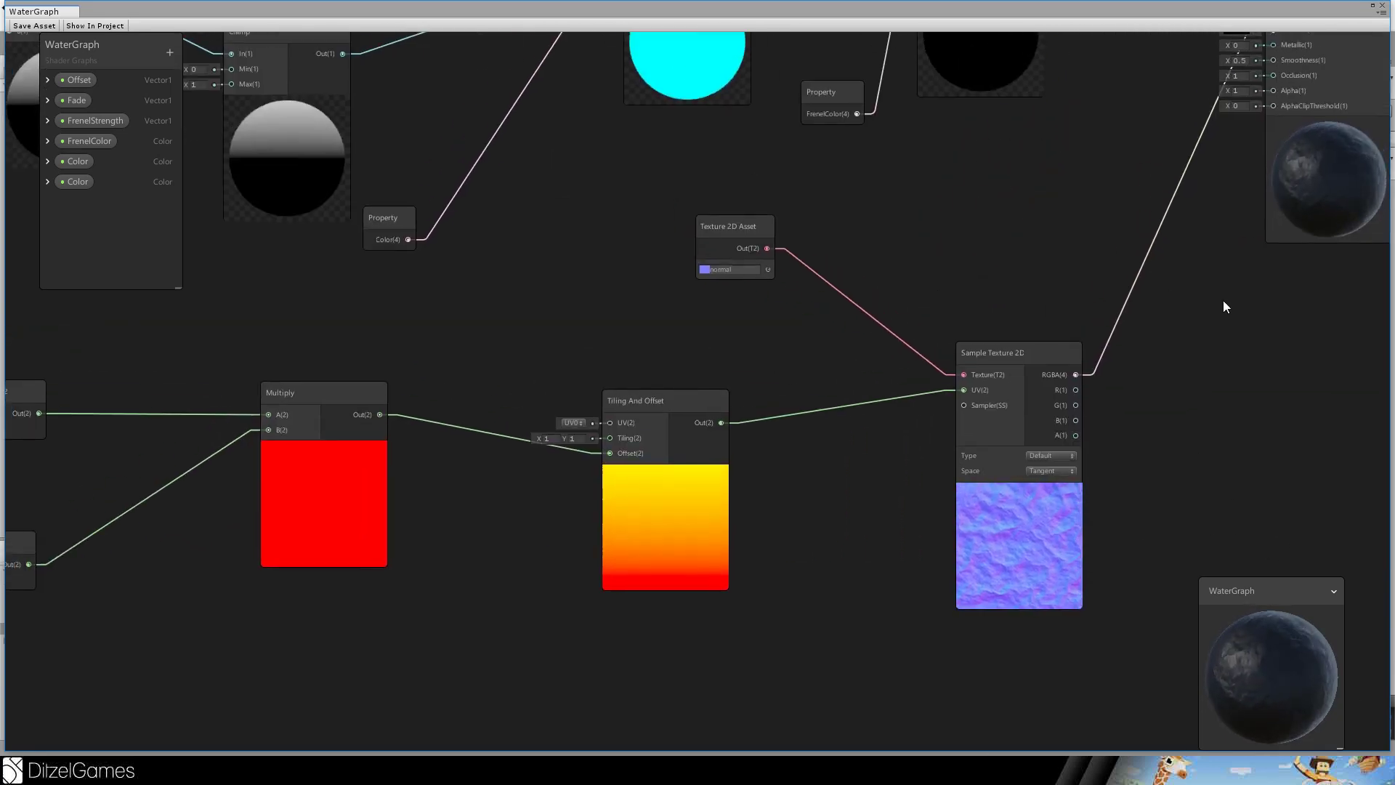
scroll(1228, 348, "down", 5)
left_click_drag(1241, 539, 390, 373)
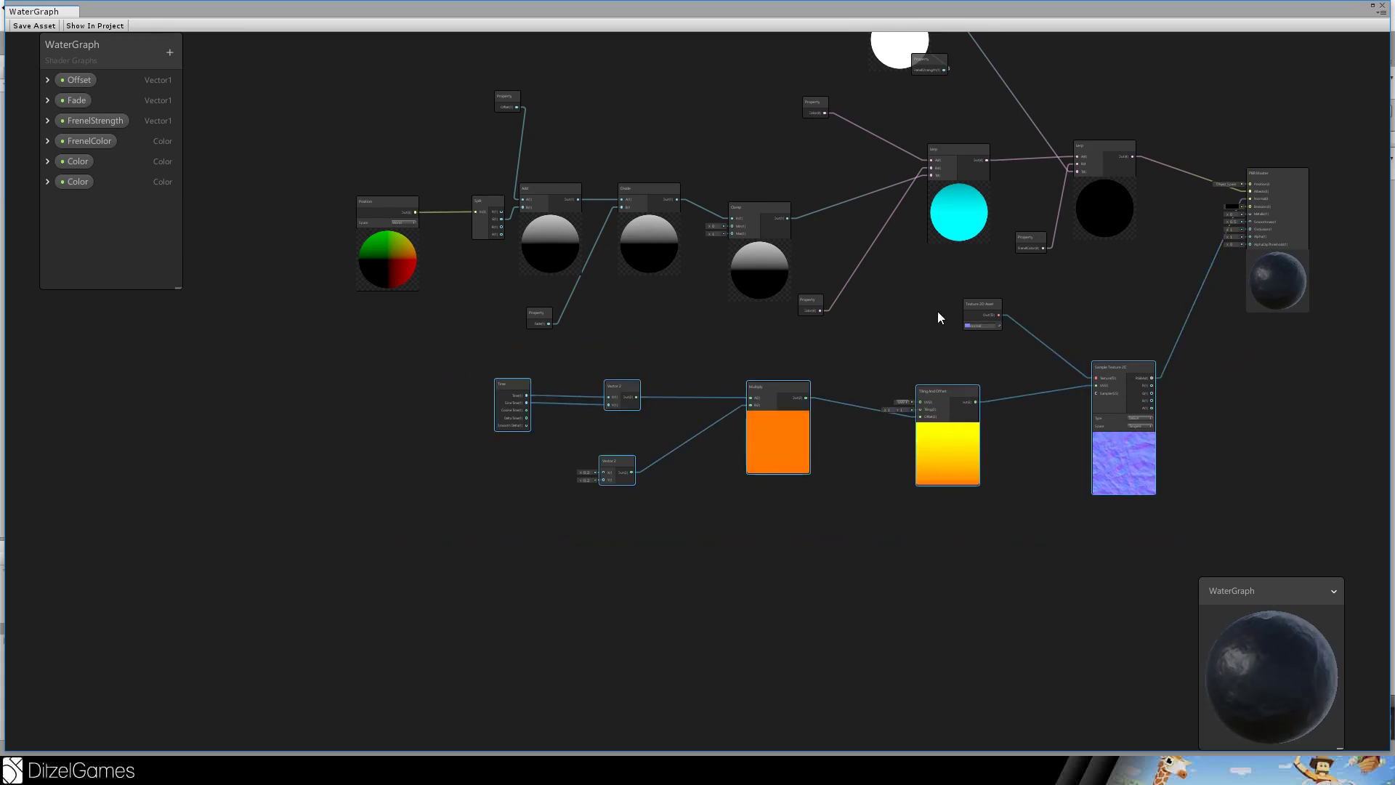
left_click_drag(983, 299, 945, 346)
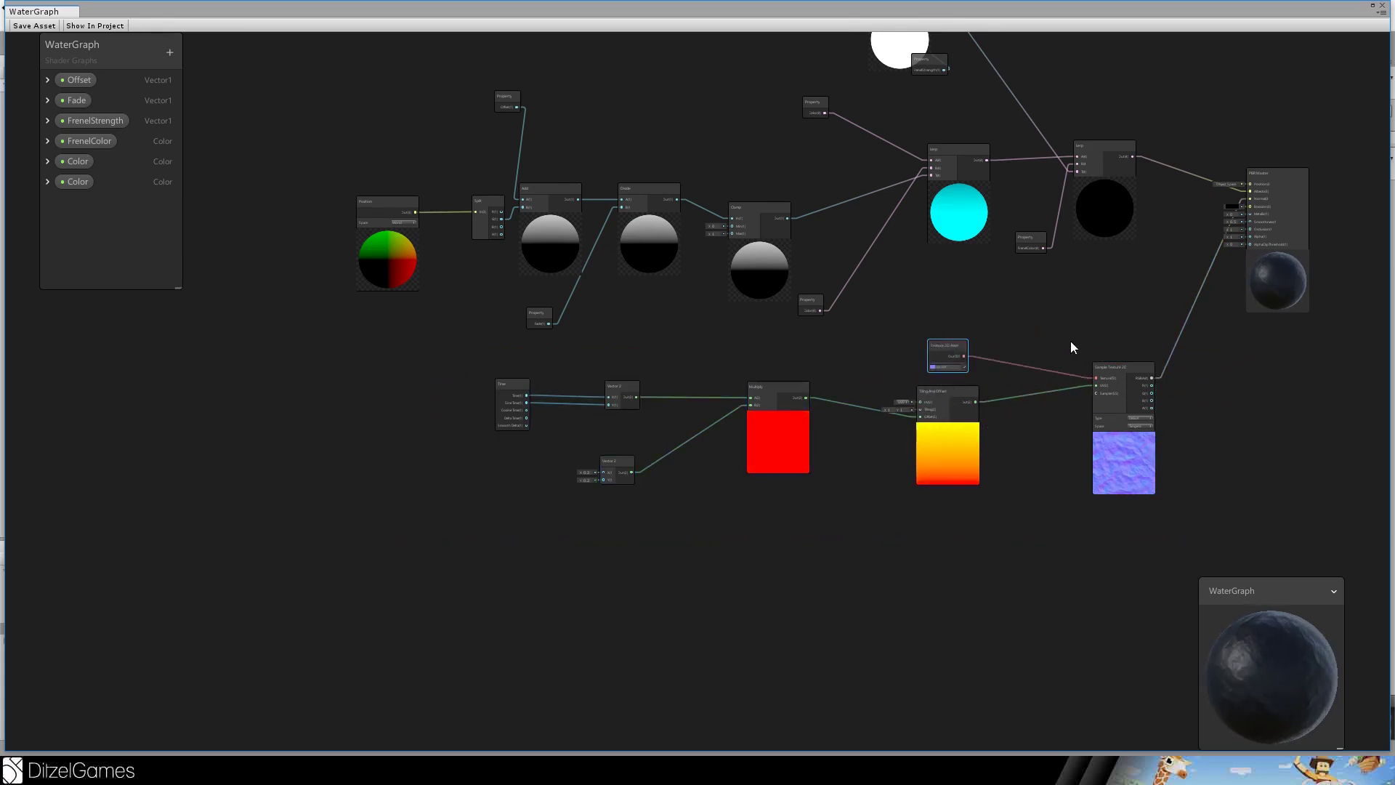
Select all normal map nodes, from Time to Sample Texture 2D, and move them down and left below the colour nodes.
left_click_drag(1193, 309, 486, 515)
left_click_drag(439, 320, 1173, 526)
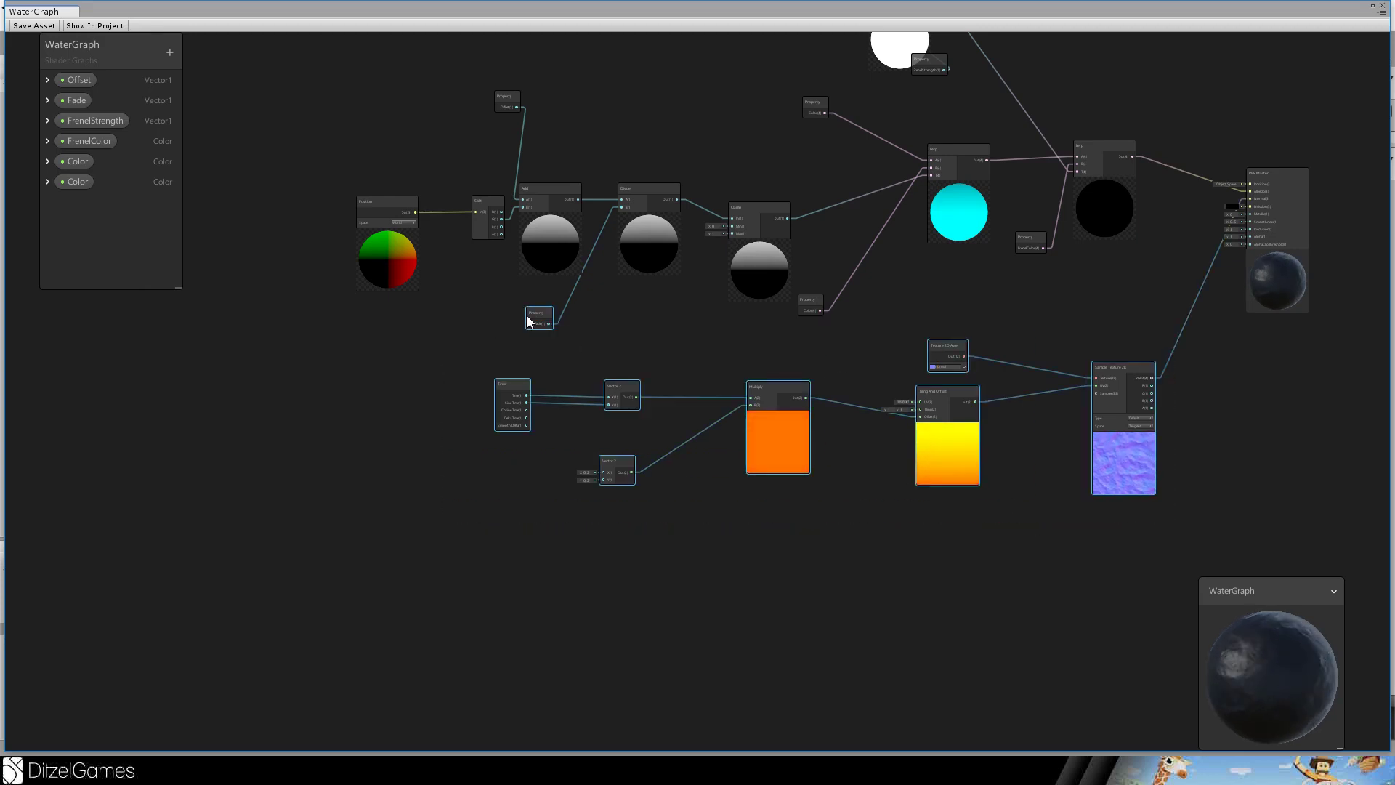
left_click_drag(483, 342, 1264, 559)
left_click_drag(1106, 370, 989, 467)
left_click_drag(1025, 377, 1093, 233)
left_click_drag(1080, 391, 330, 742)
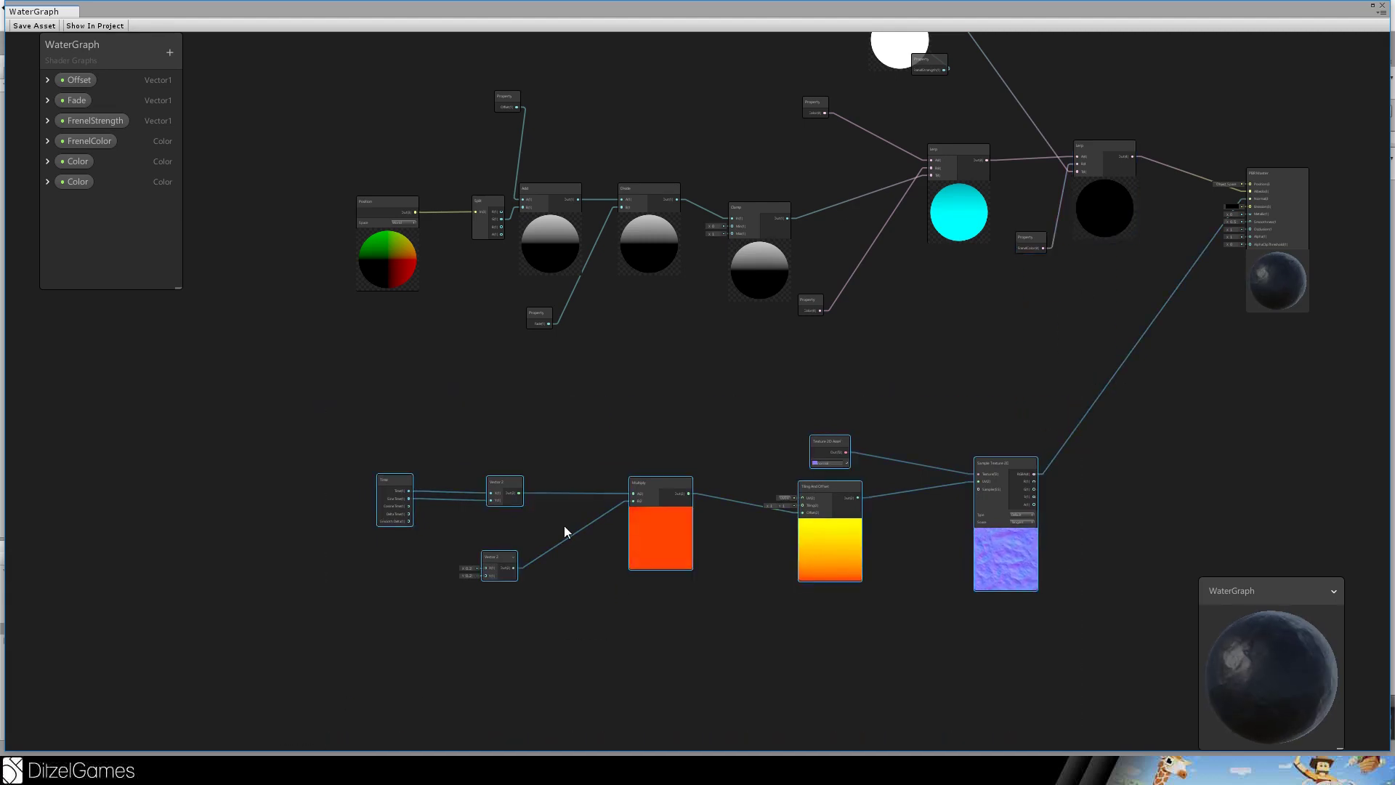
Convert the selected normal map nodes to a sub-graph saved in Assets as normalMover.
right_click(819, 449)
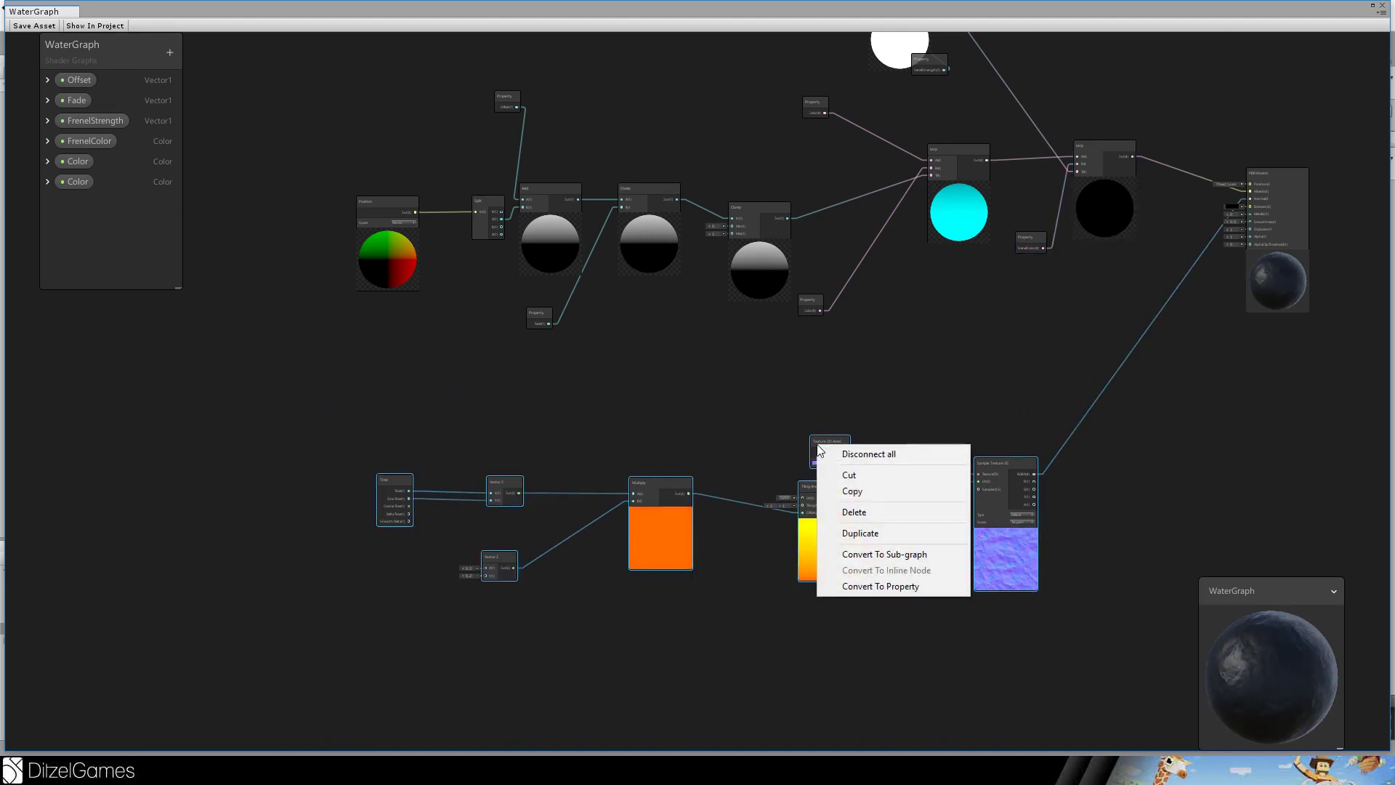
left_click(929, 555)
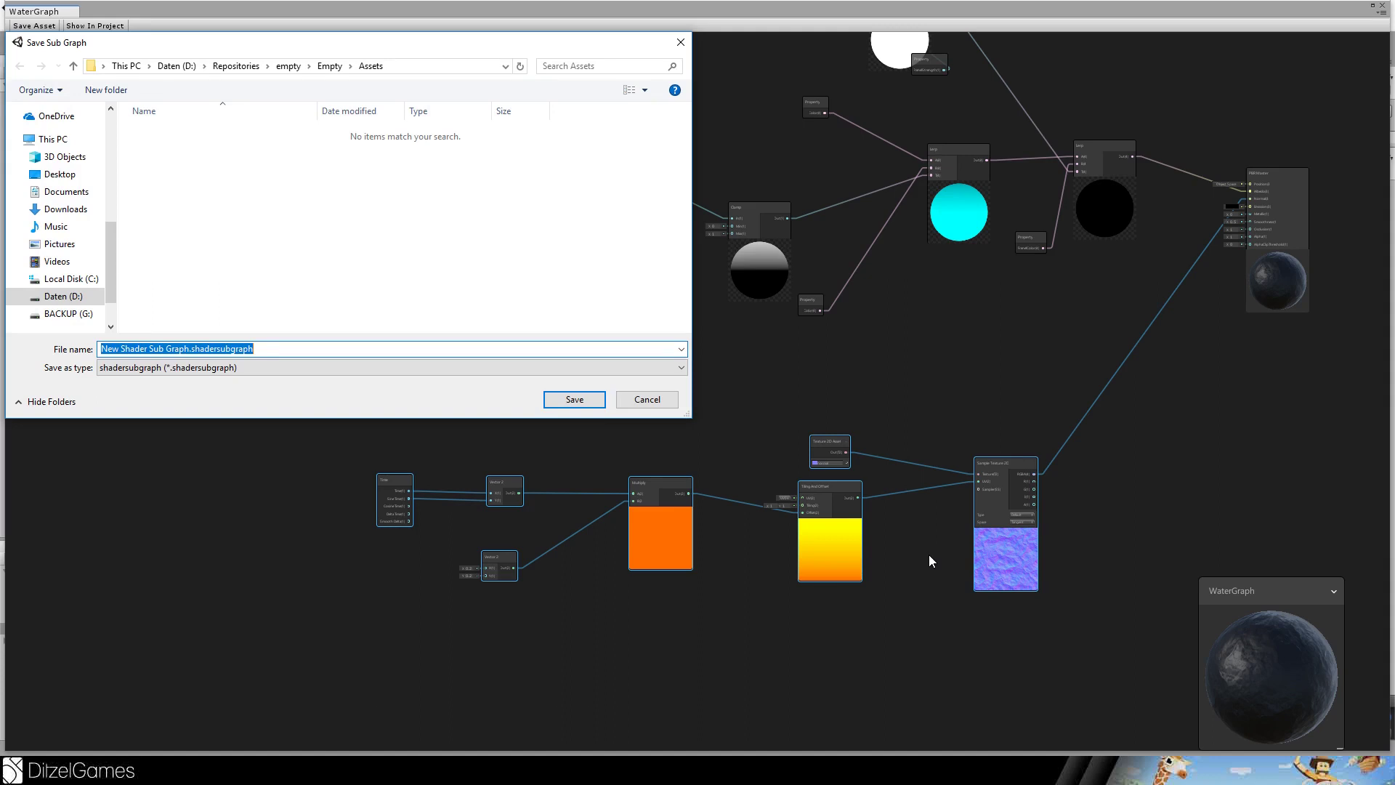
type("normal")
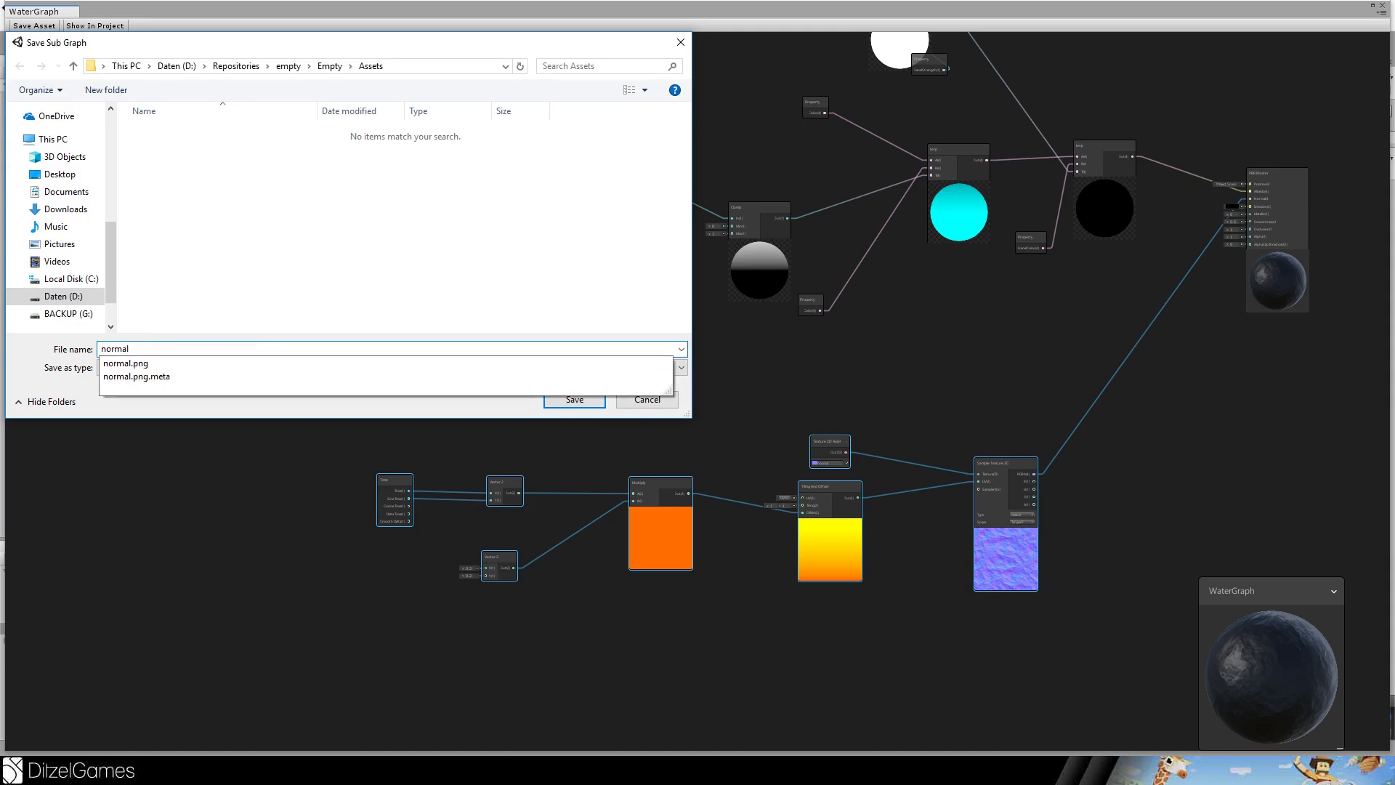
type("Mover")
key("Return")
Place the normalMover node below the second Lerp node, closer to PBR Master.
scroll(926, 413, "up", 3)
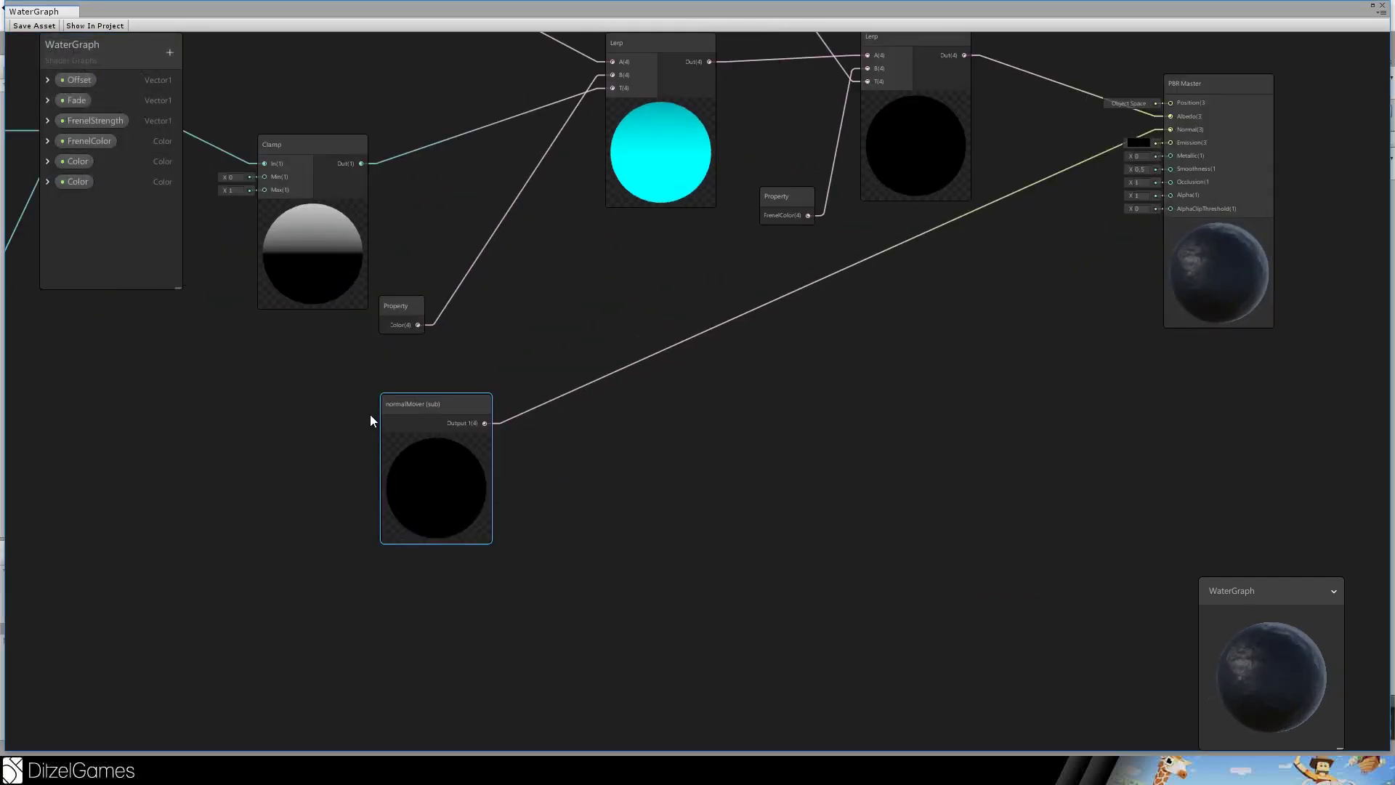
left_click_drag(436, 398, 926, 314)
middle_click_drag(1153, 407, 922, 495)
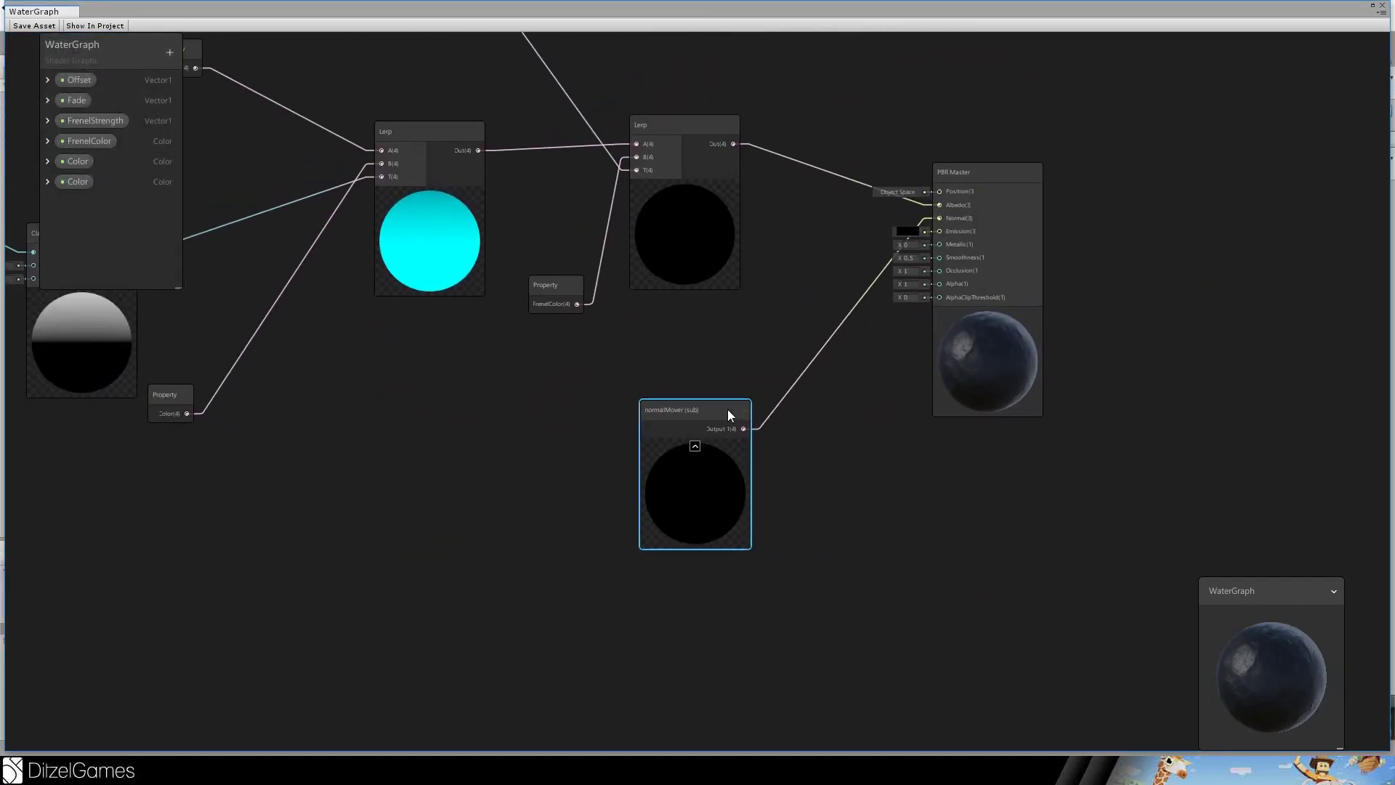
Open the normalMover sub-graph and convert the Vector 2 node feeding Multiply's B input to a property named Speed.
double_click(661, 409)
middle_click_drag(756, 532, 1177, 488)
left_click(598, 364)
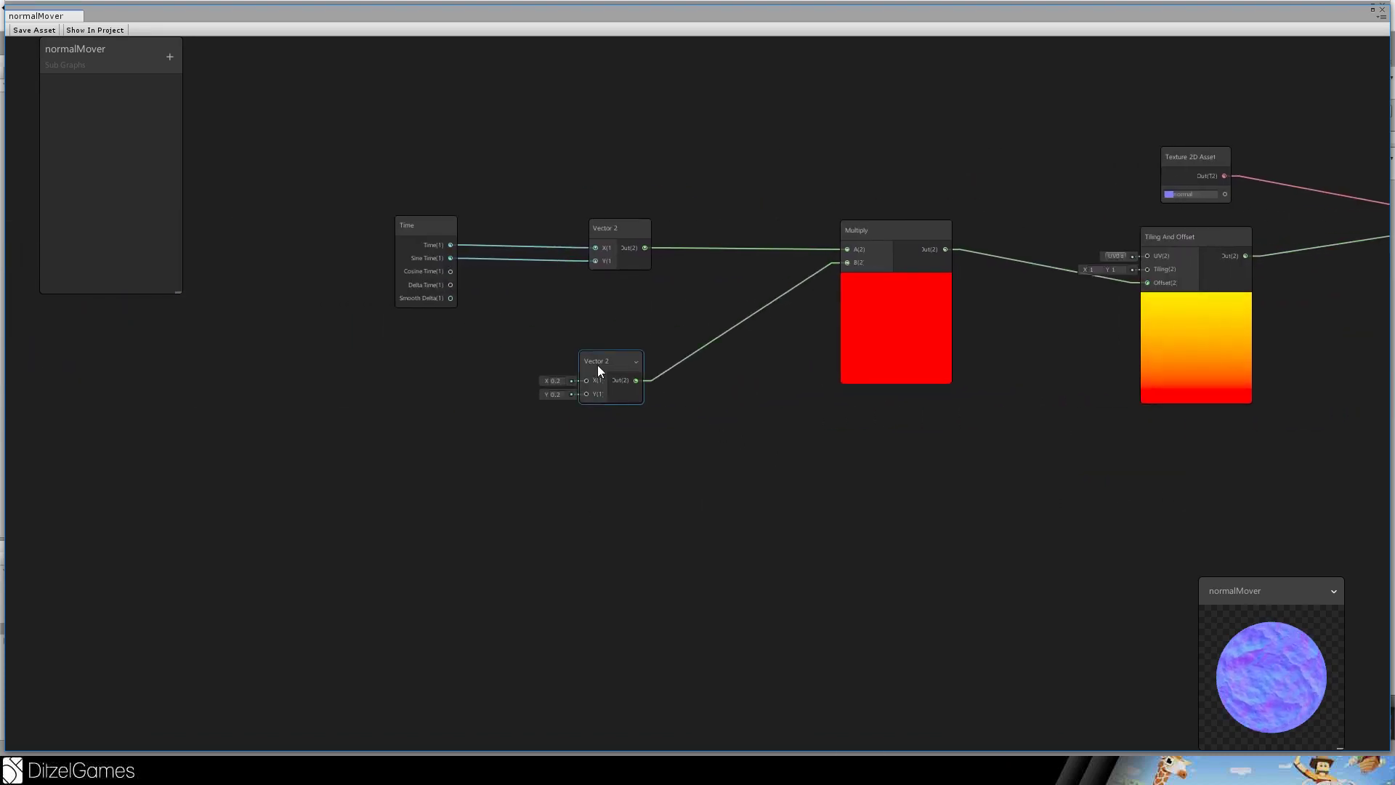
right_click(600, 355)
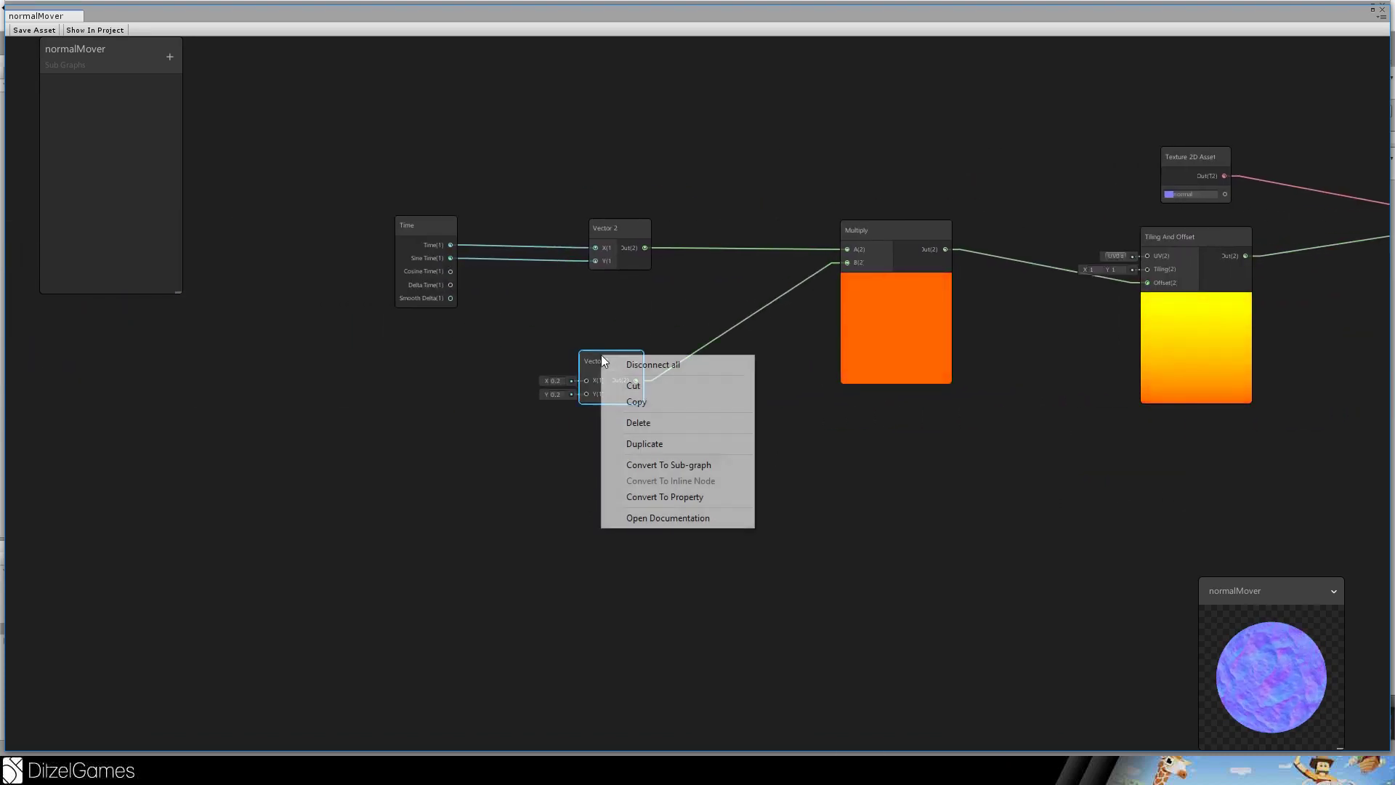
left_click(702, 500)
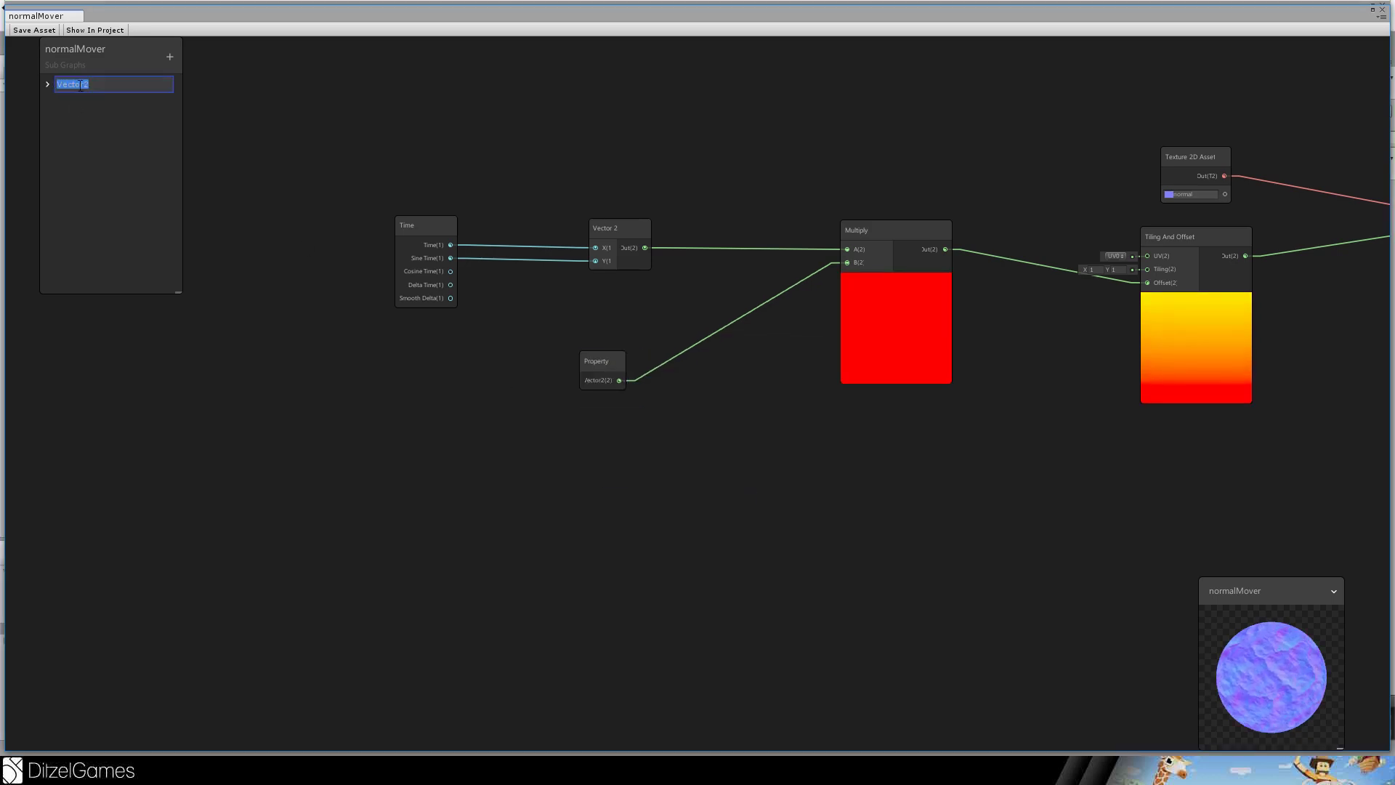
type("Speed")
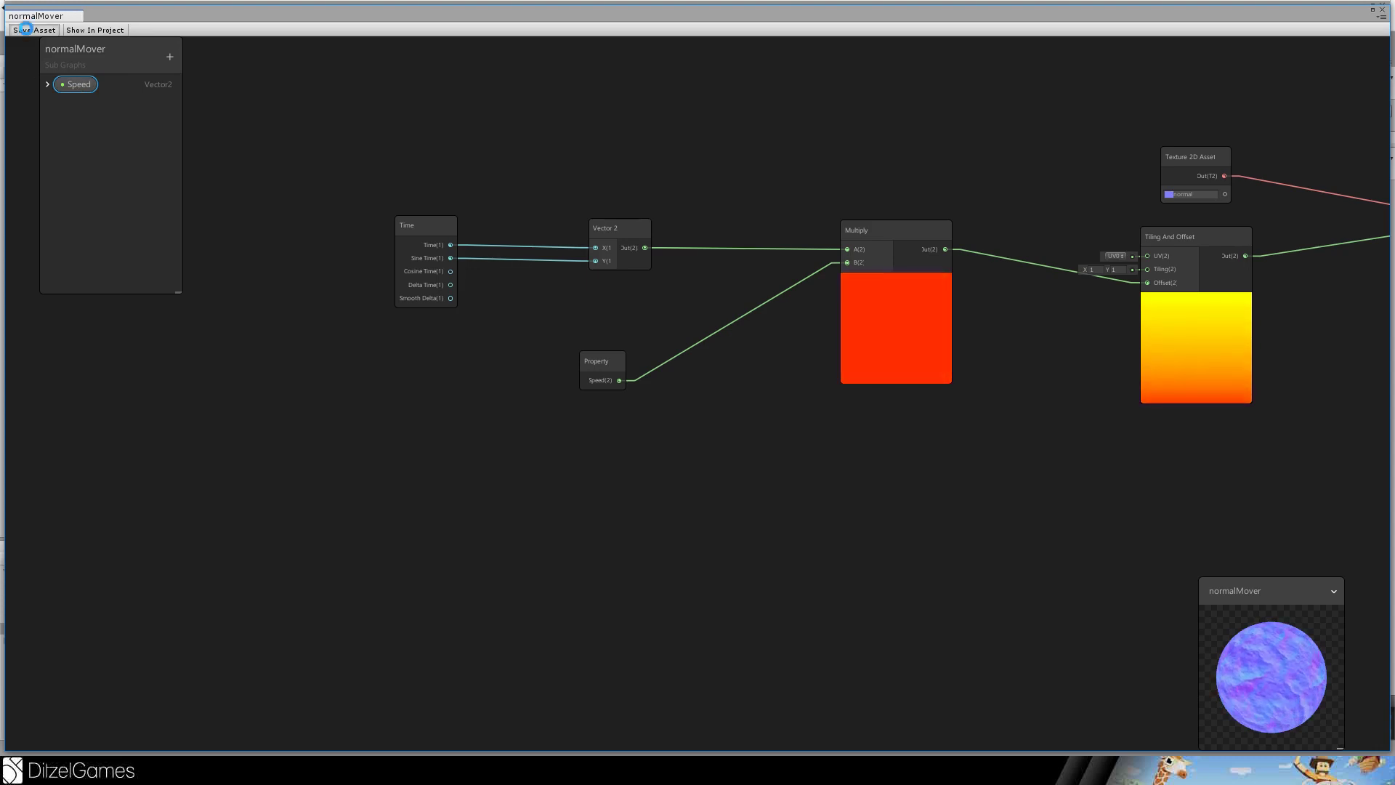
Save the normalMover sub-graph and close it to return to WaterGraph.
left_click(47, 30)
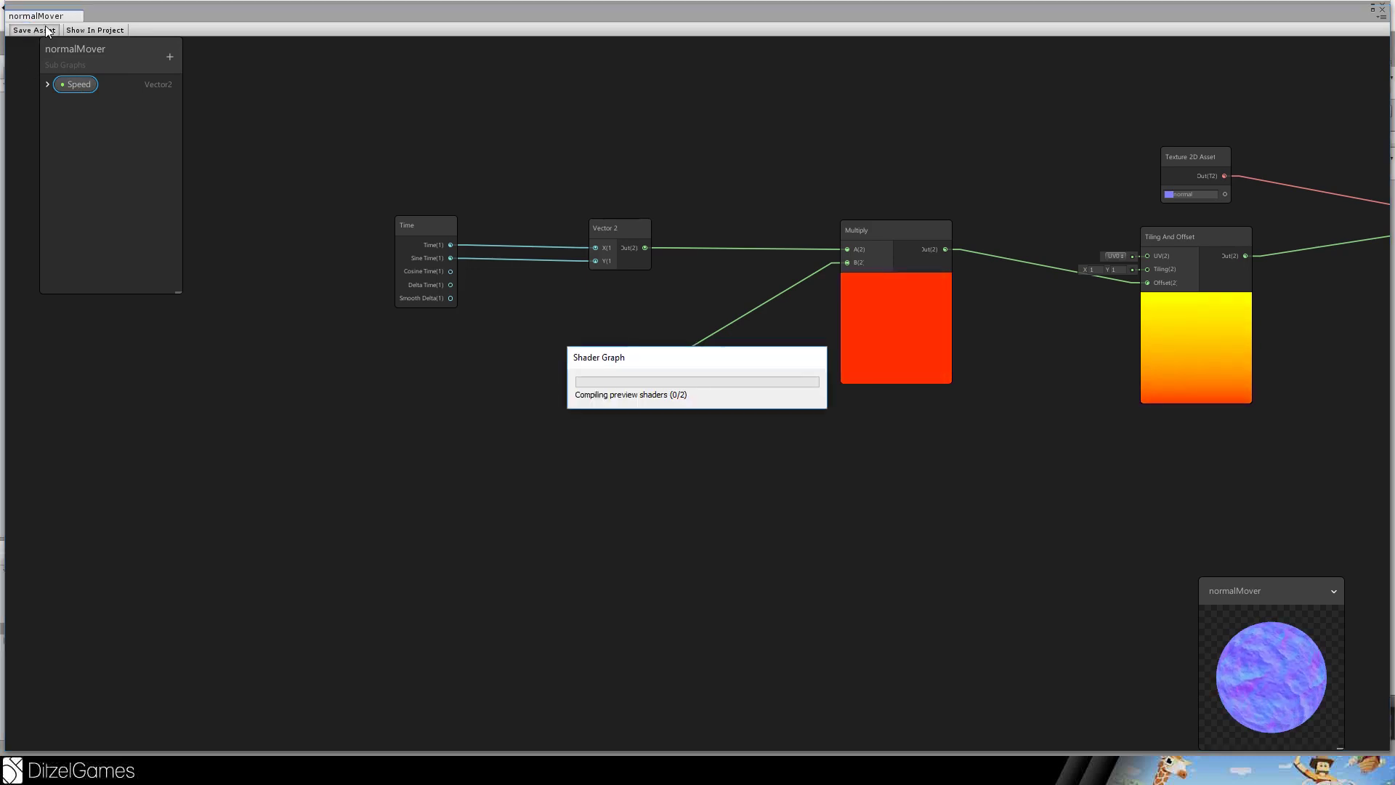
left_click(1382, 10)
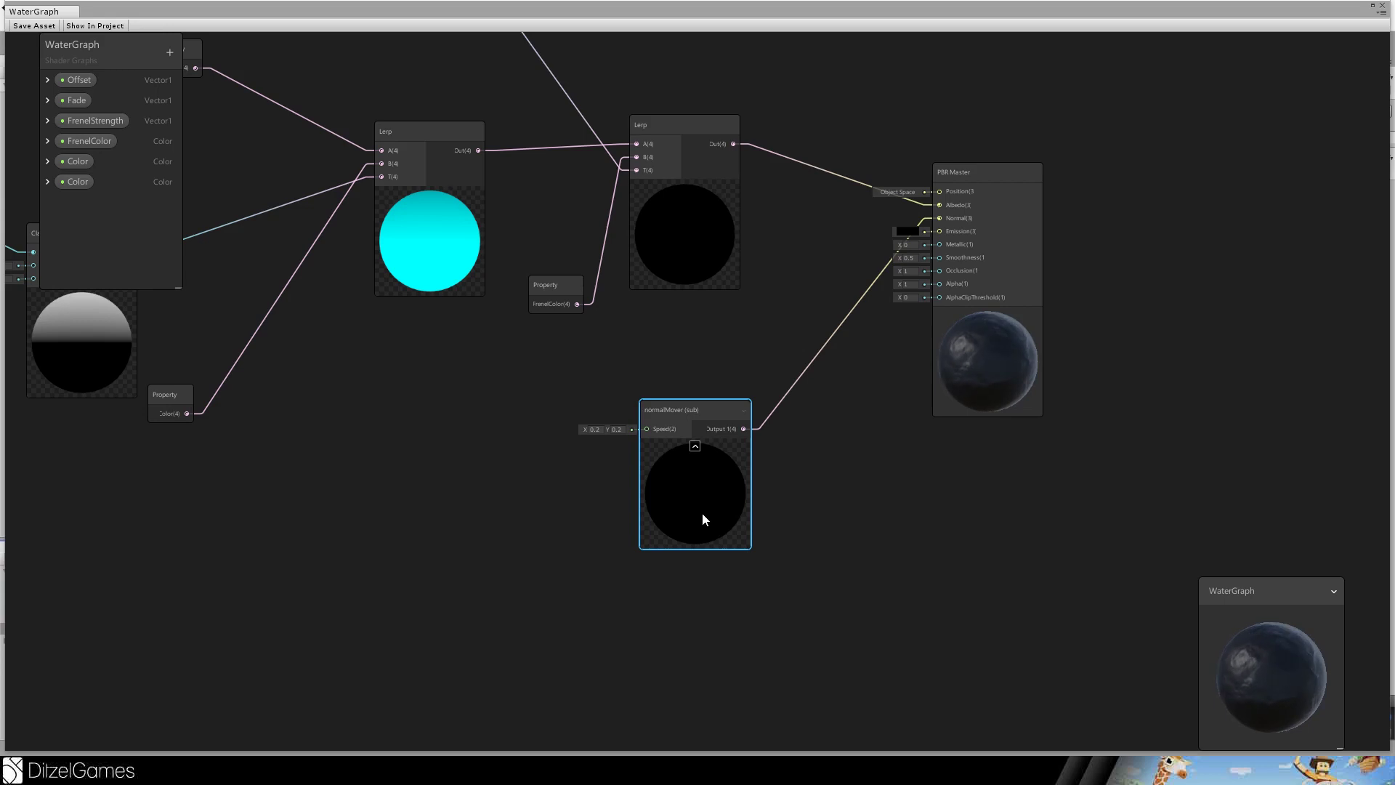
Add a second normalMover node and arrange it below the first one, leaving space before PBR Master.
middle_click_drag(527, 372, 604, 271)
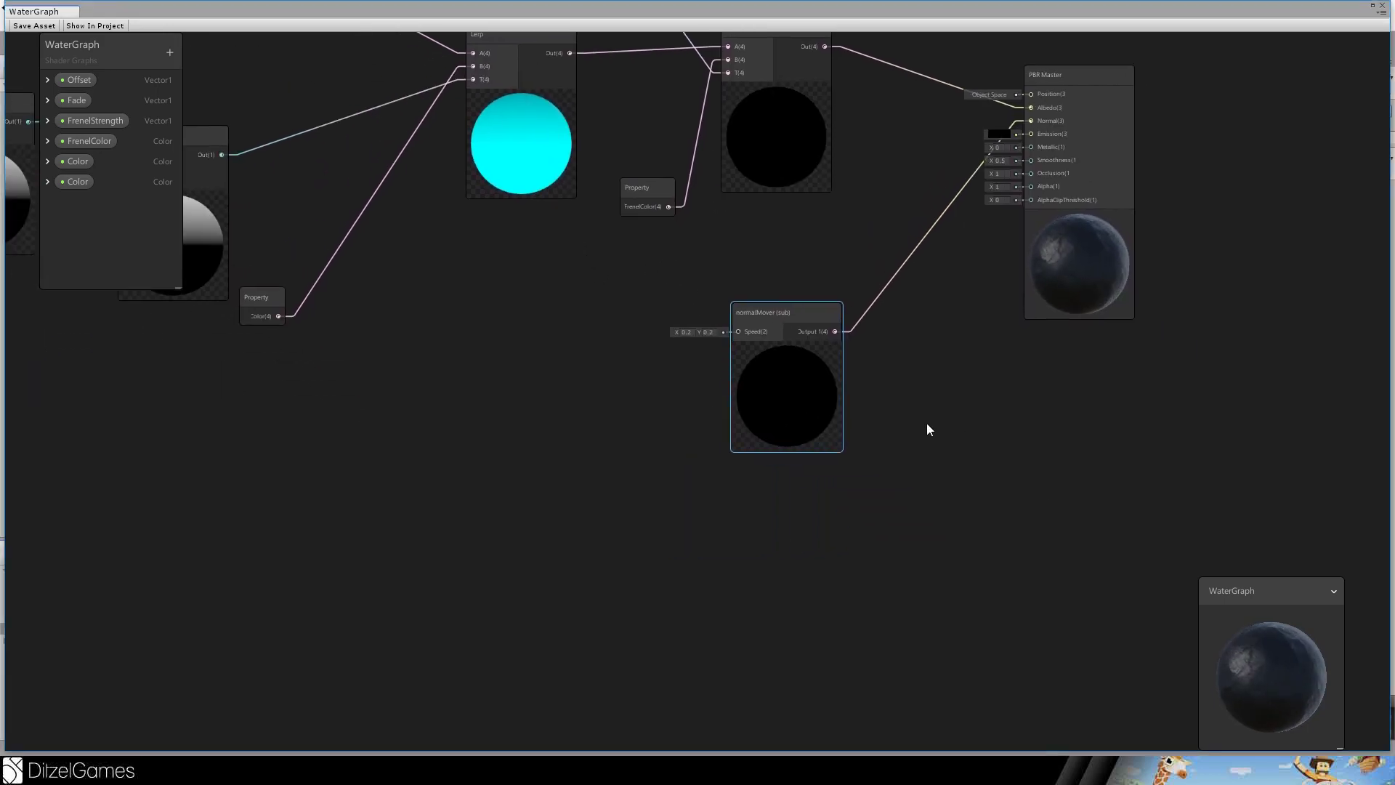
middle_click_drag(928, 427, 819, 449)
key("space")
type("norm")
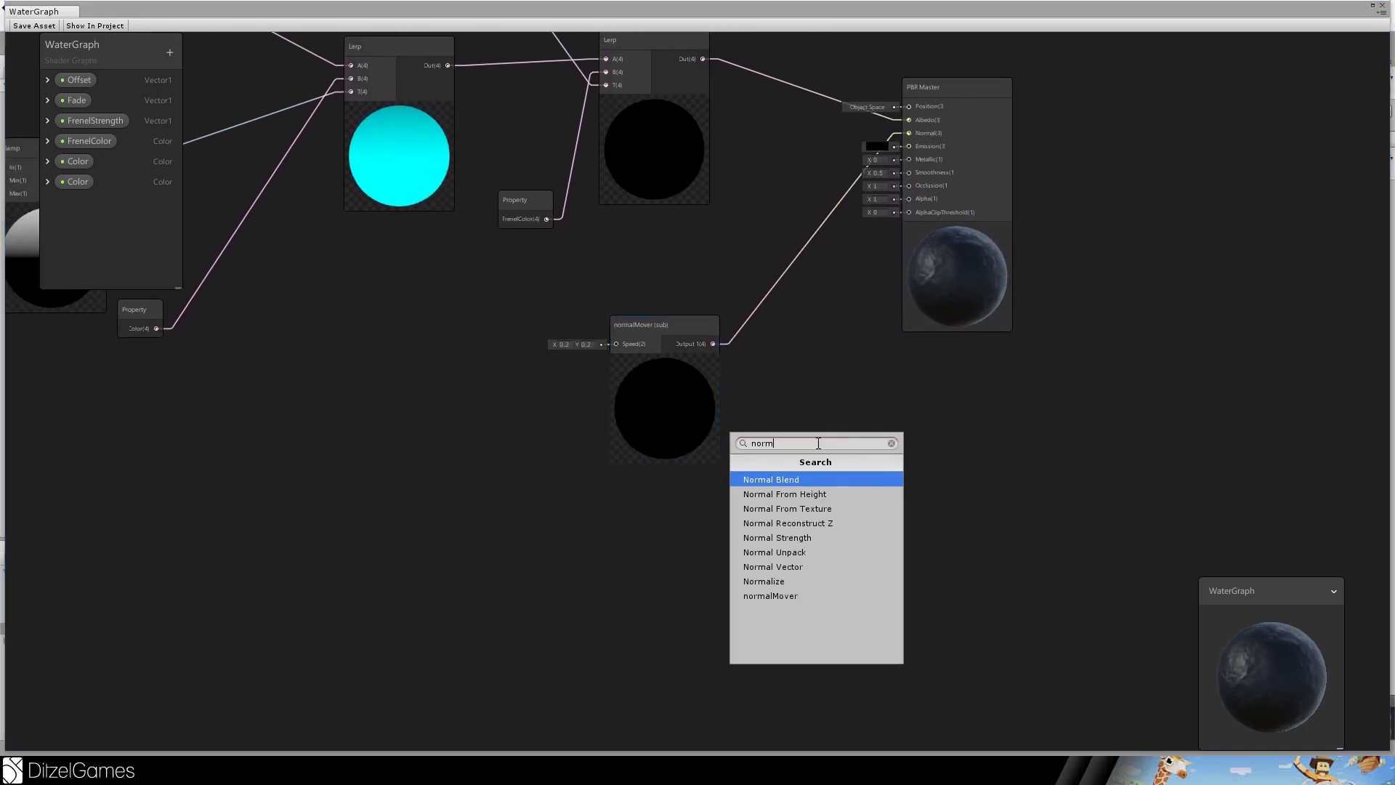
key("Down")
key("Down")
key("Down")
key("Down")
key("Down")
key("Down")
key("Down")
key("Down")
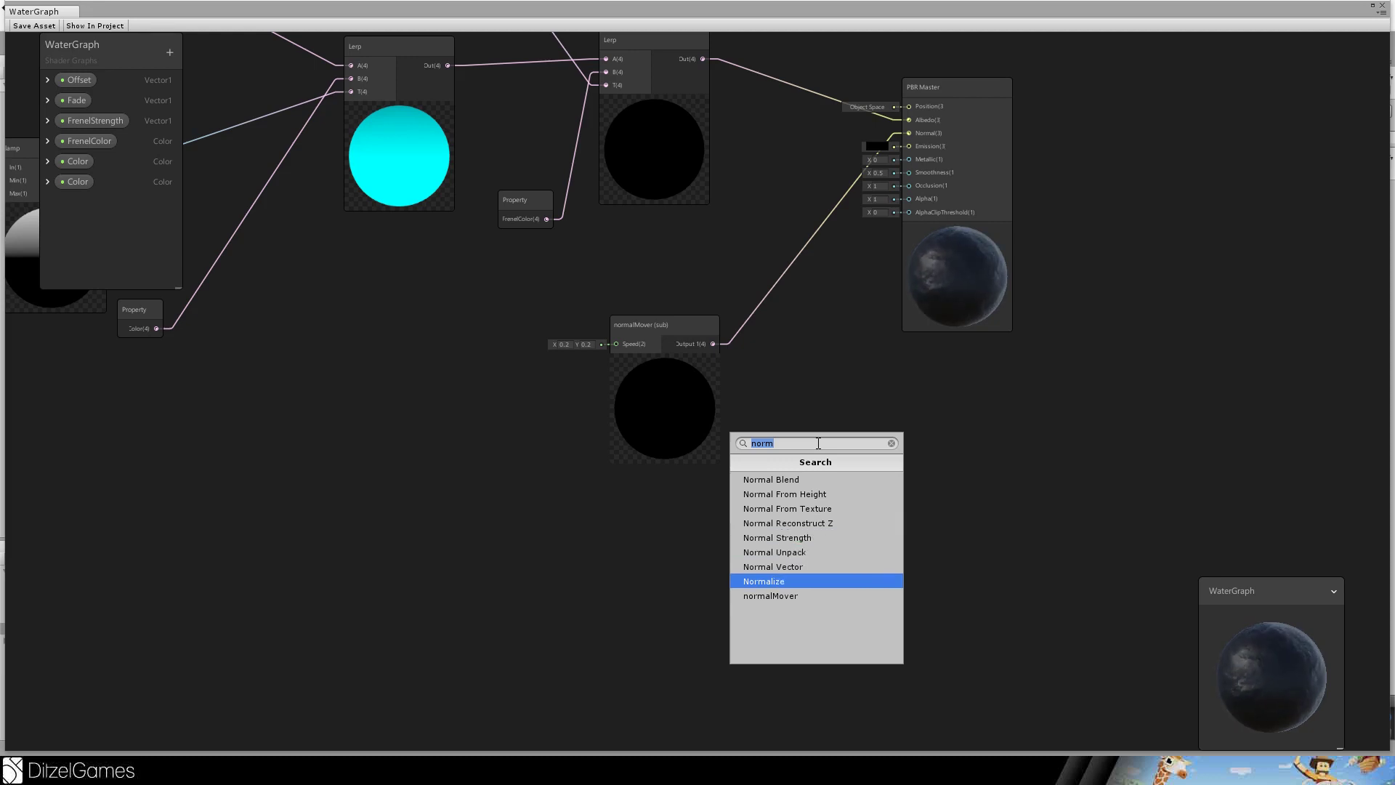
key("Return")
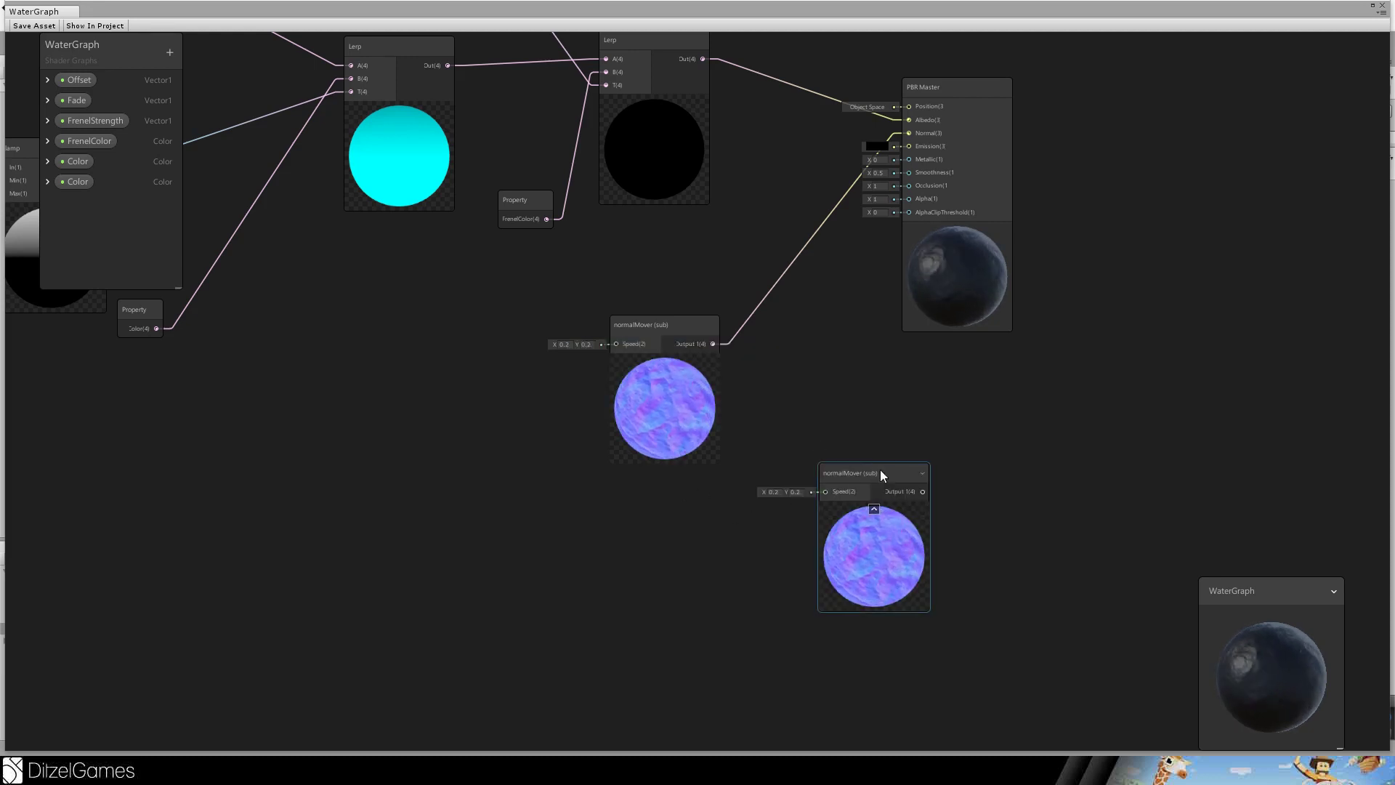
left_click_drag(881, 473, 540, 479)
left_click_drag(669, 364, 435, 290)
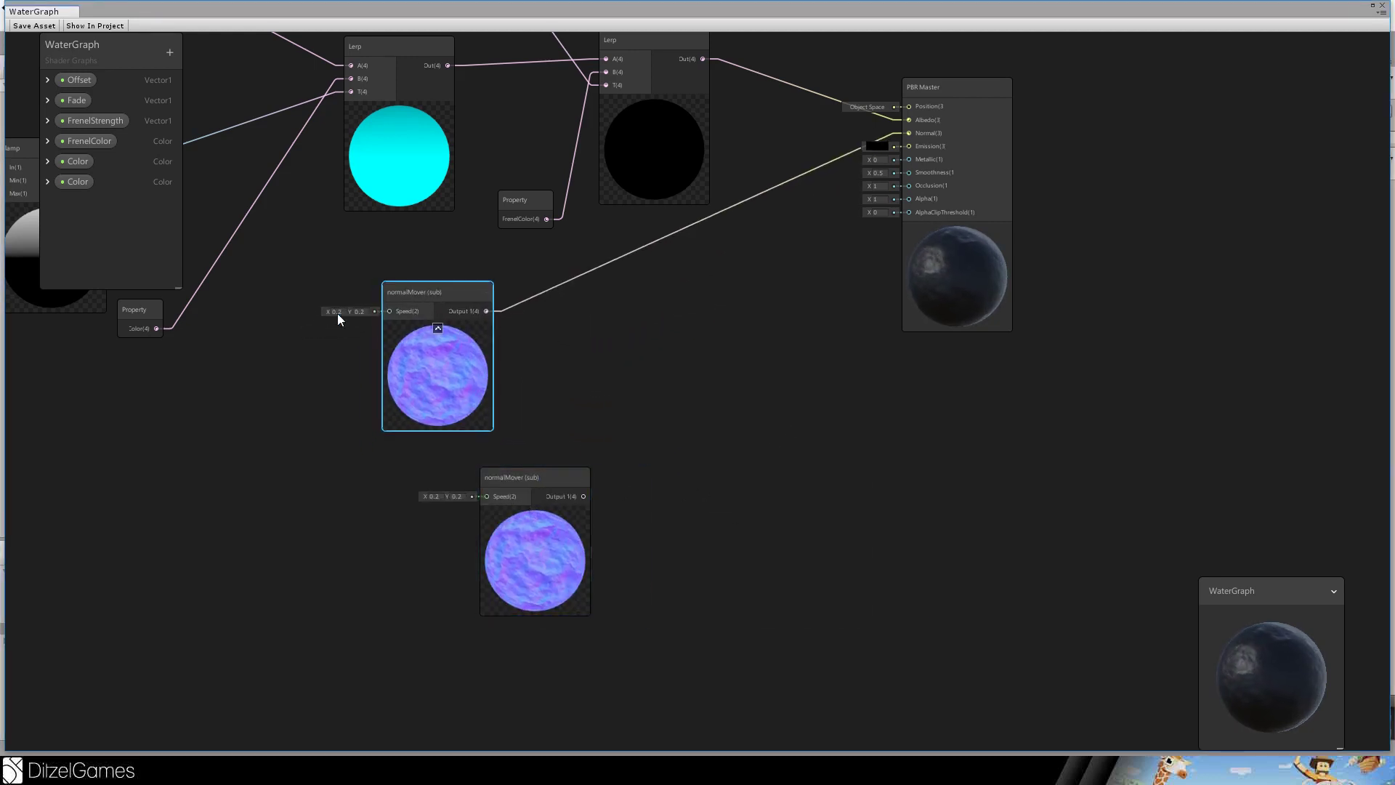
Set the second normalMover node's Speed to X 0.5 and Y 1.
left_click(434, 497)
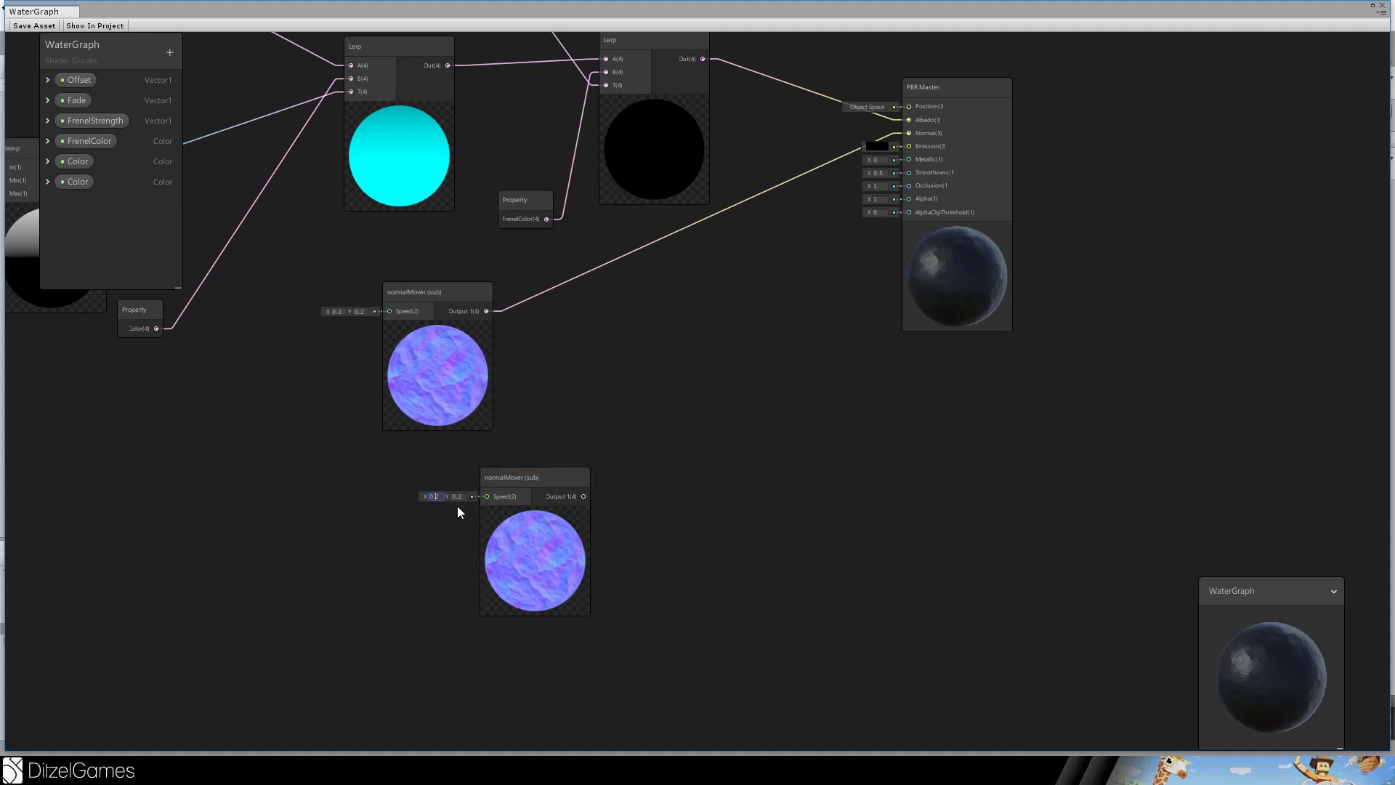
type("0.5")
key("Tab")
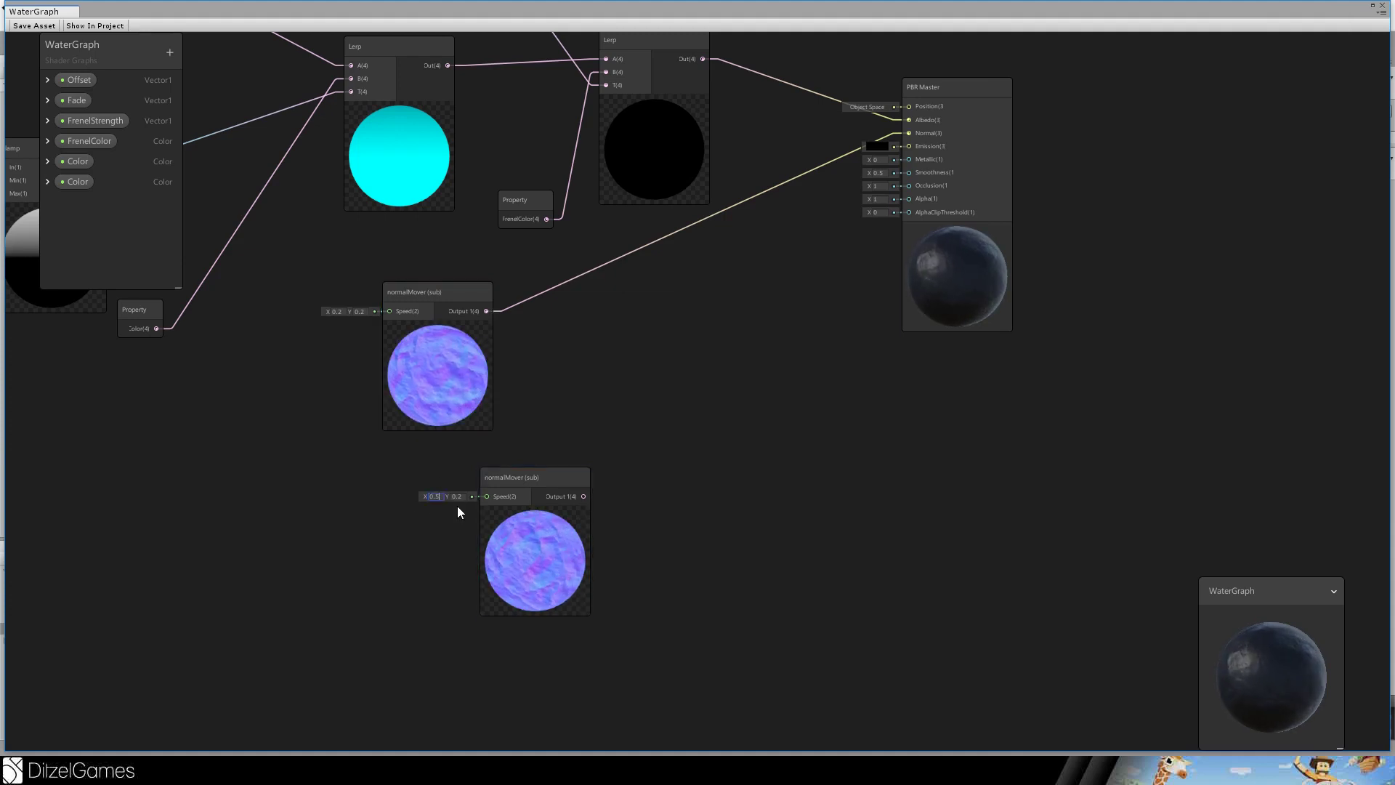
type("1")
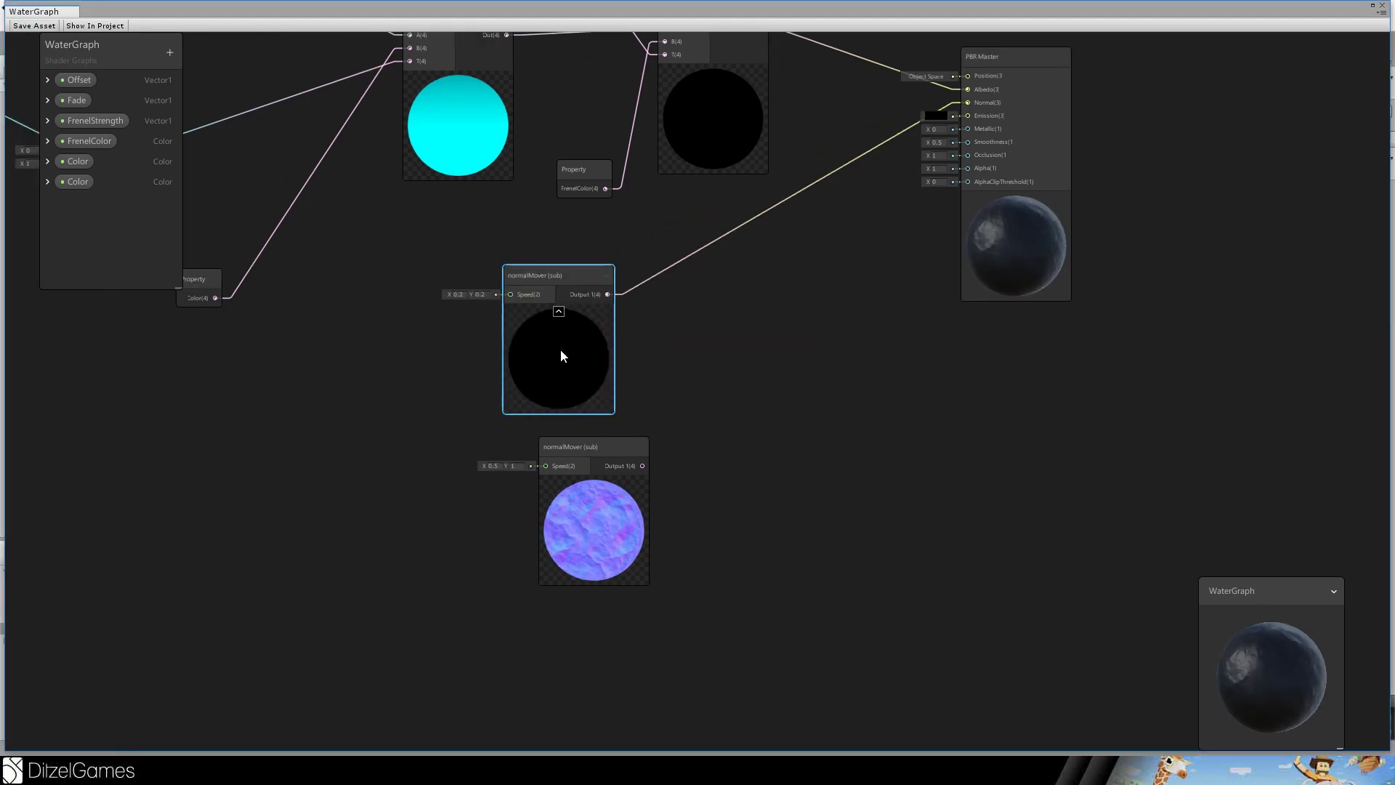
Move the first normalMover node up and left, away from the second one.
left_click_drag(551, 274, 494, 253)
scroll(606, 344, "up", 2)
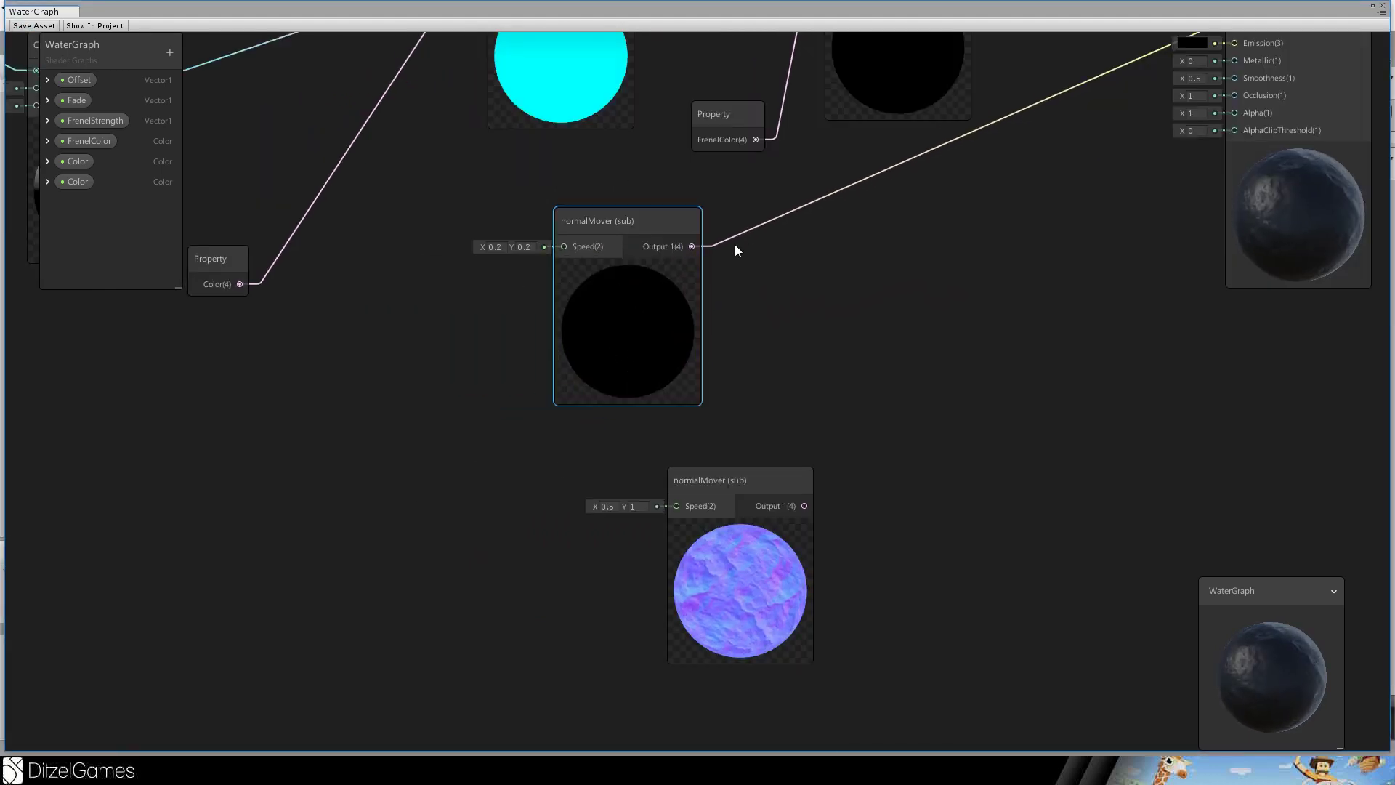
middle_click_drag(870, 360, 626, 360)
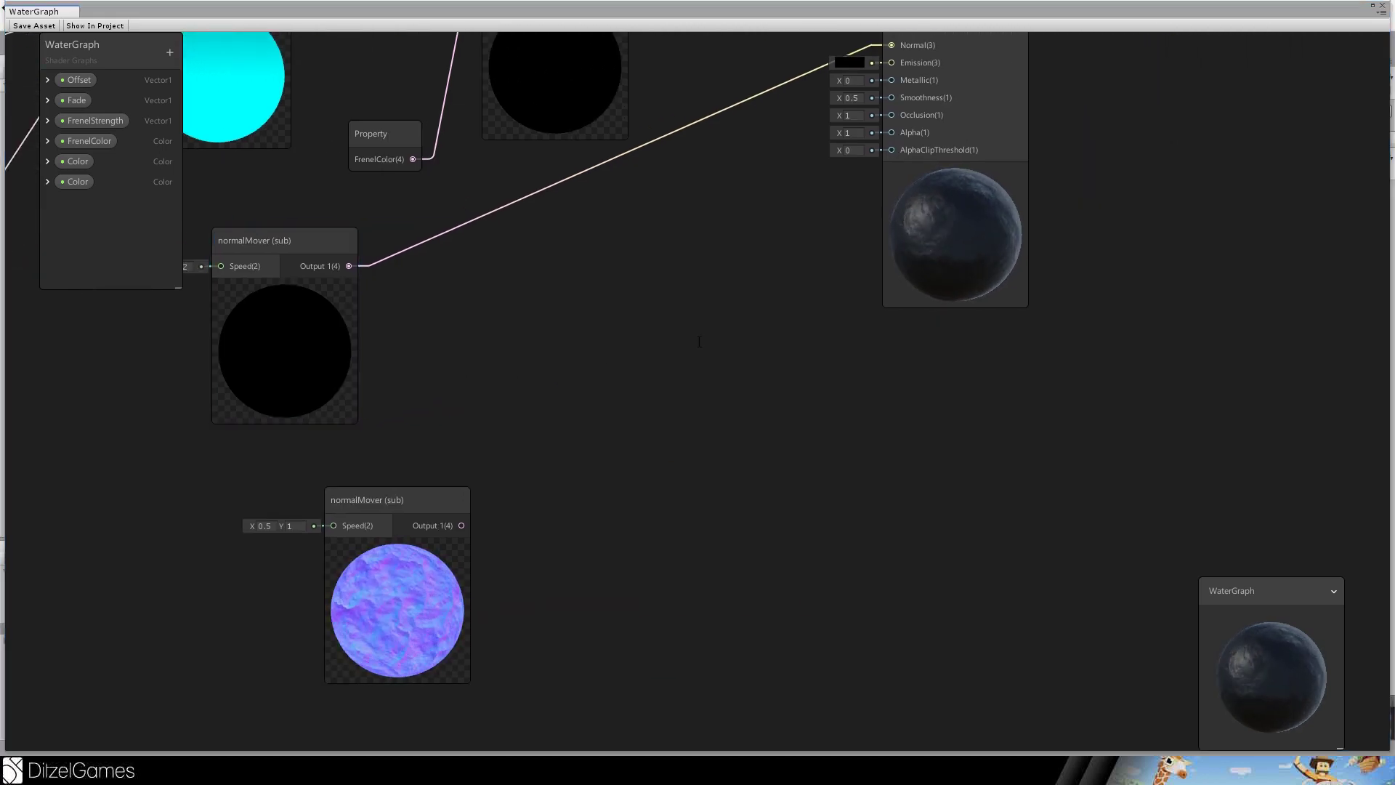
Add a Blend node and connect the first normalMover's output to Base and the second normalMover's output to Blend.
key("space")
type("blend")
key("Return")
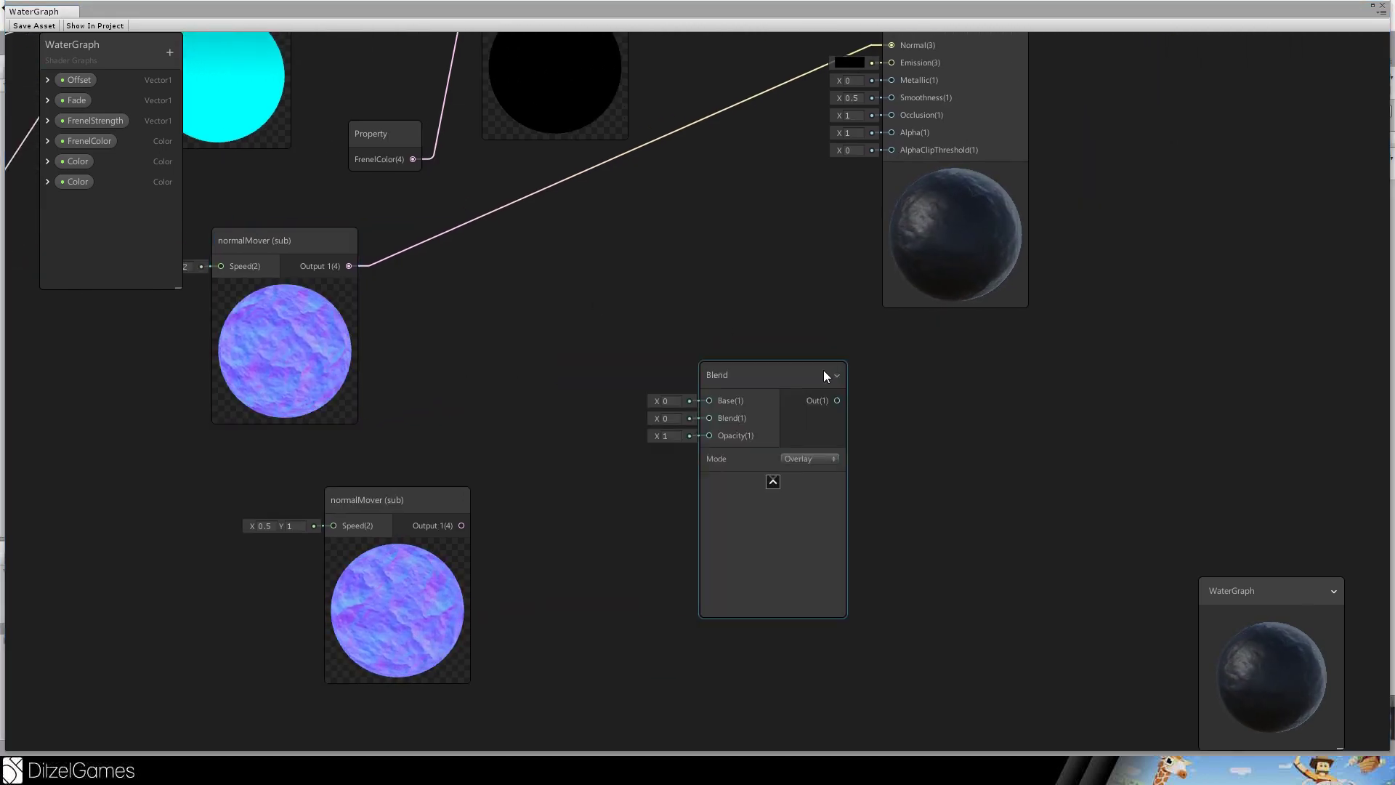
left_click_drag(825, 374, 618, 289)
middle_click_drag(433, 411, 462, 366)
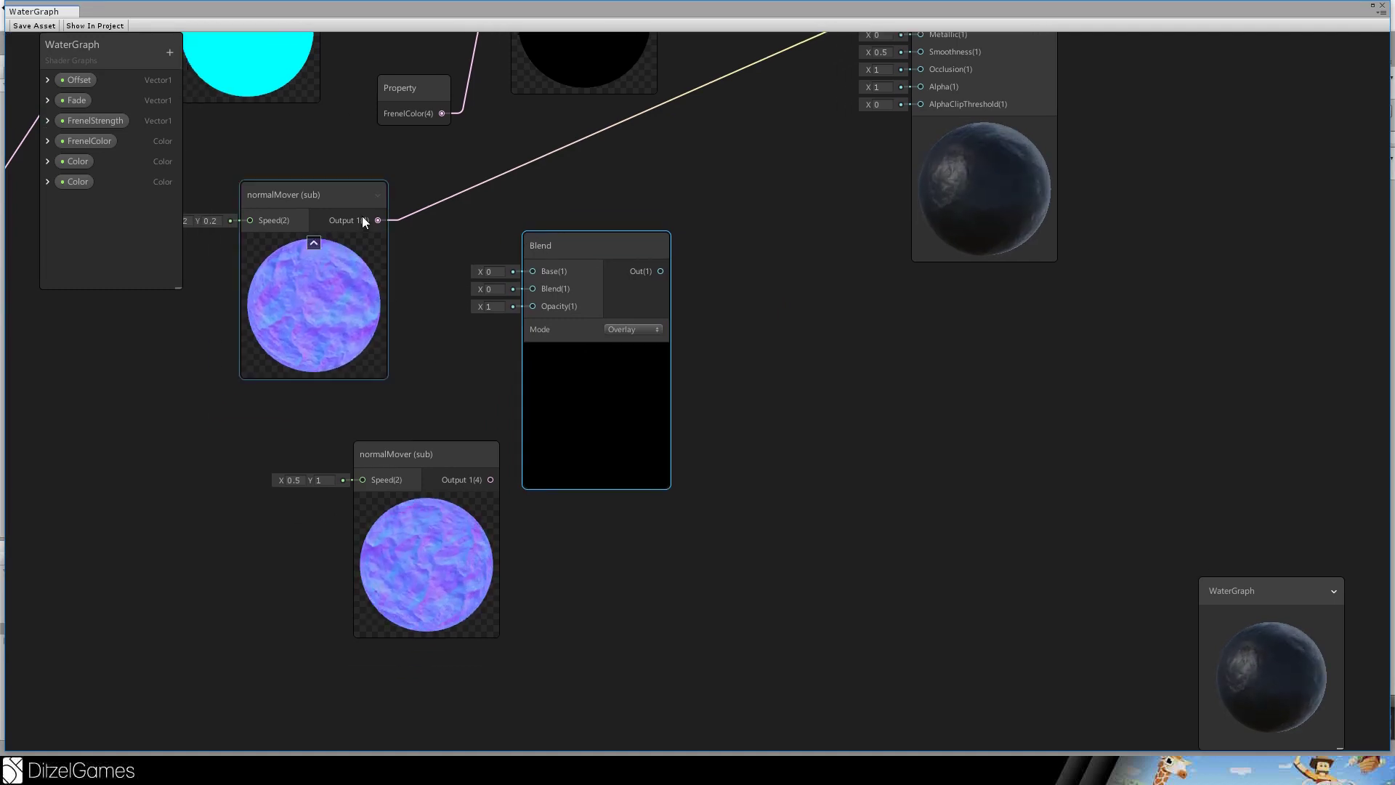
left_click_drag(377, 219, 522, 272)
left_click_drag(492, 480, 526, 291)
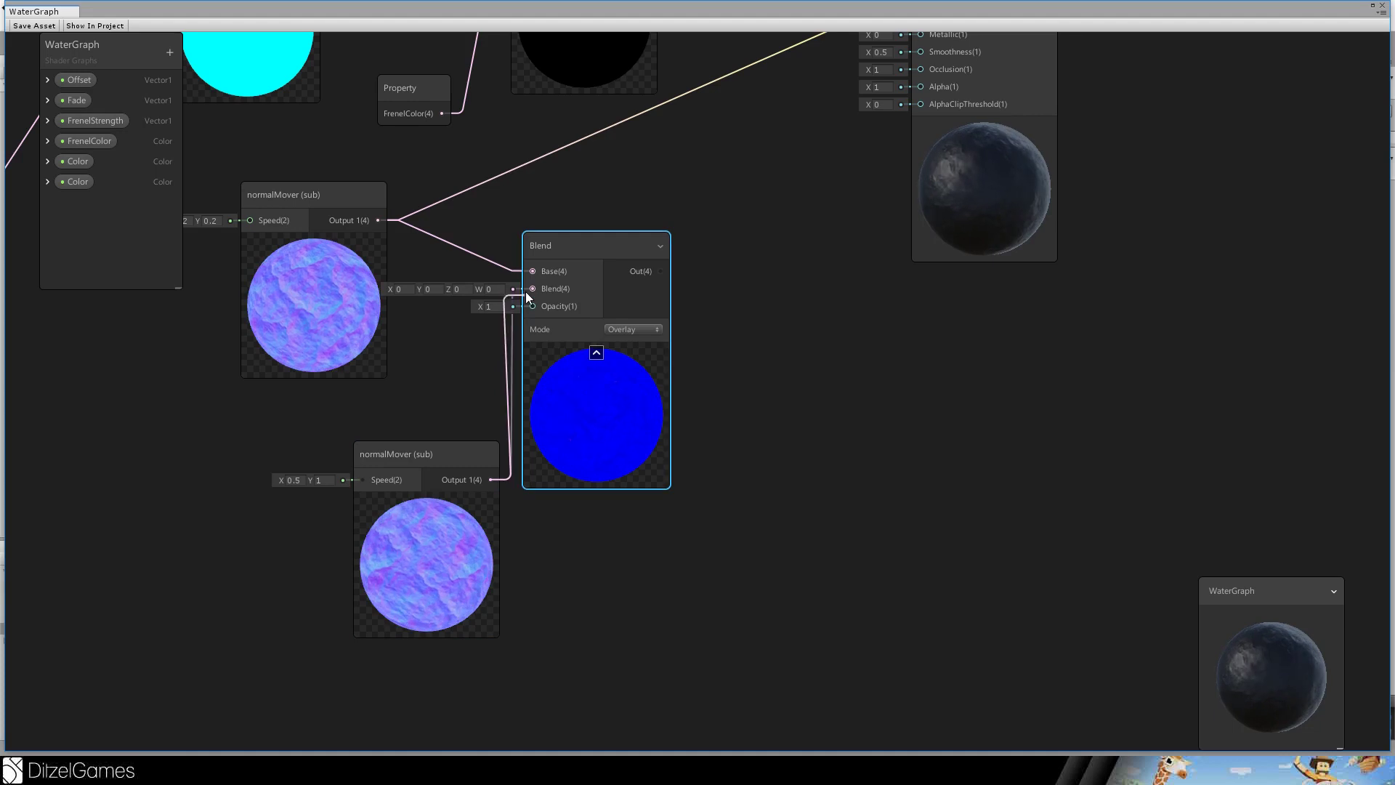
Connect the Blend node's output to the Normal input of PBR Master, replacing the direct normalMover connection.
middle_click_drag(739, 305, 648, 361)
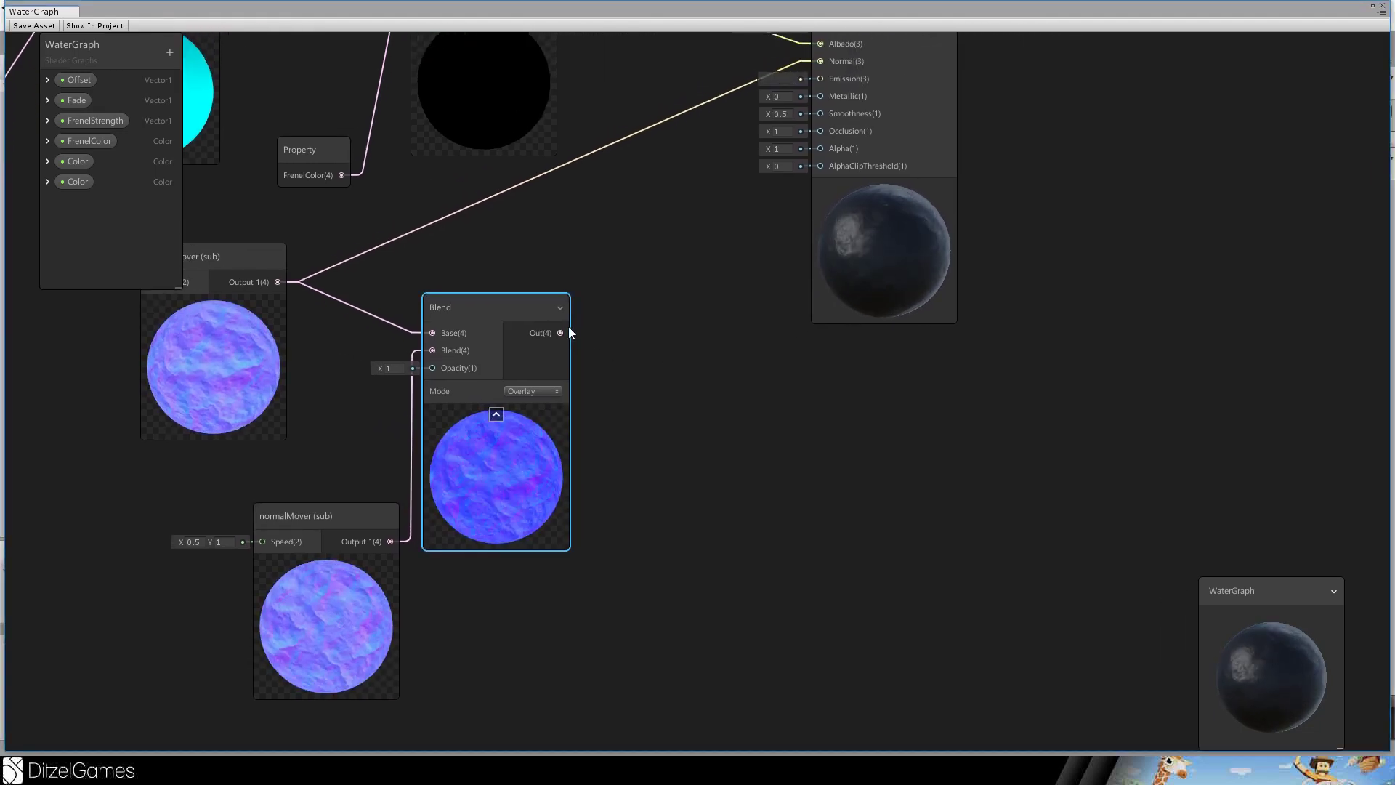
left_click_drag(569, 326, 819, 112)
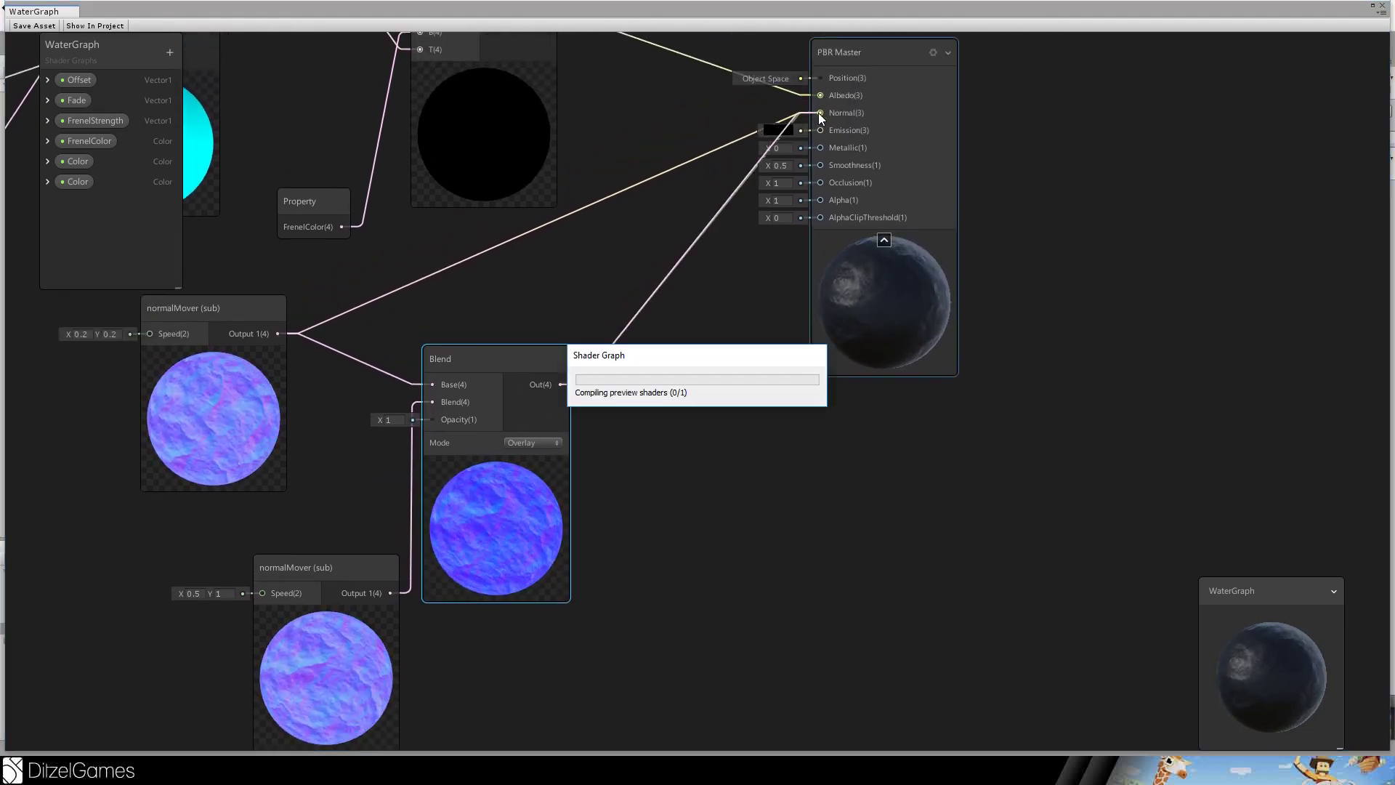
key("f")
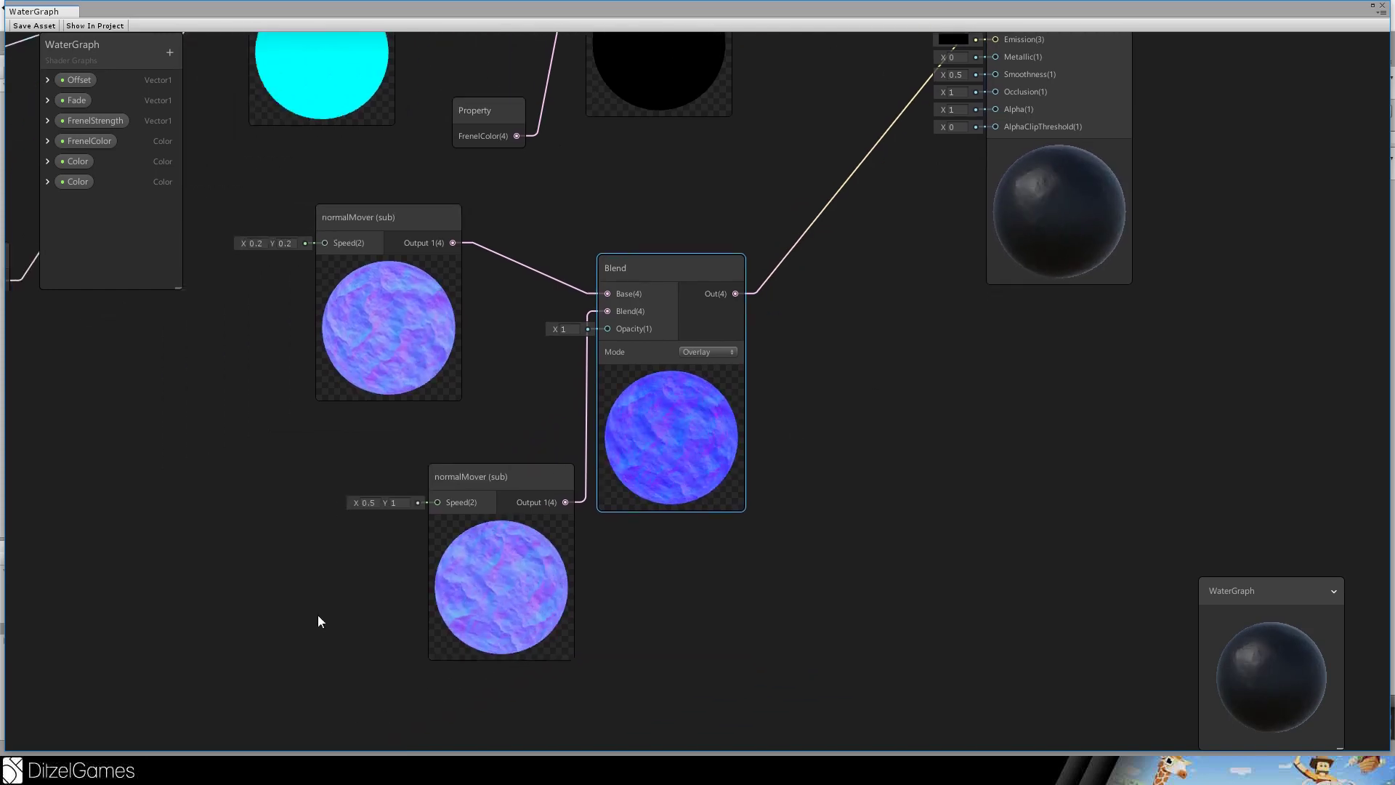
Set the first normalMover's Speed to X 0.05, Y 0.05 and the second's to X -0.01, Y 0.
left_click(393, 502)
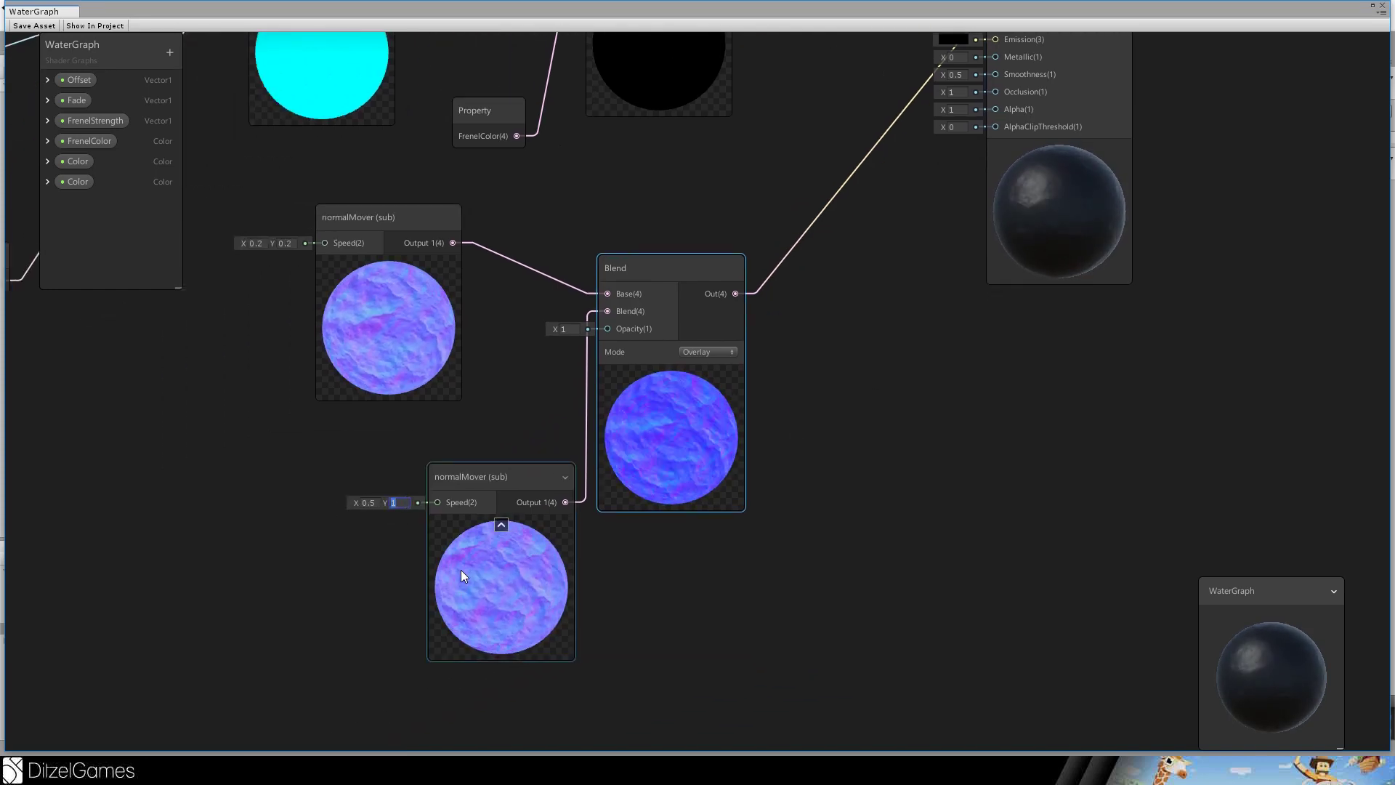
type("0.5")
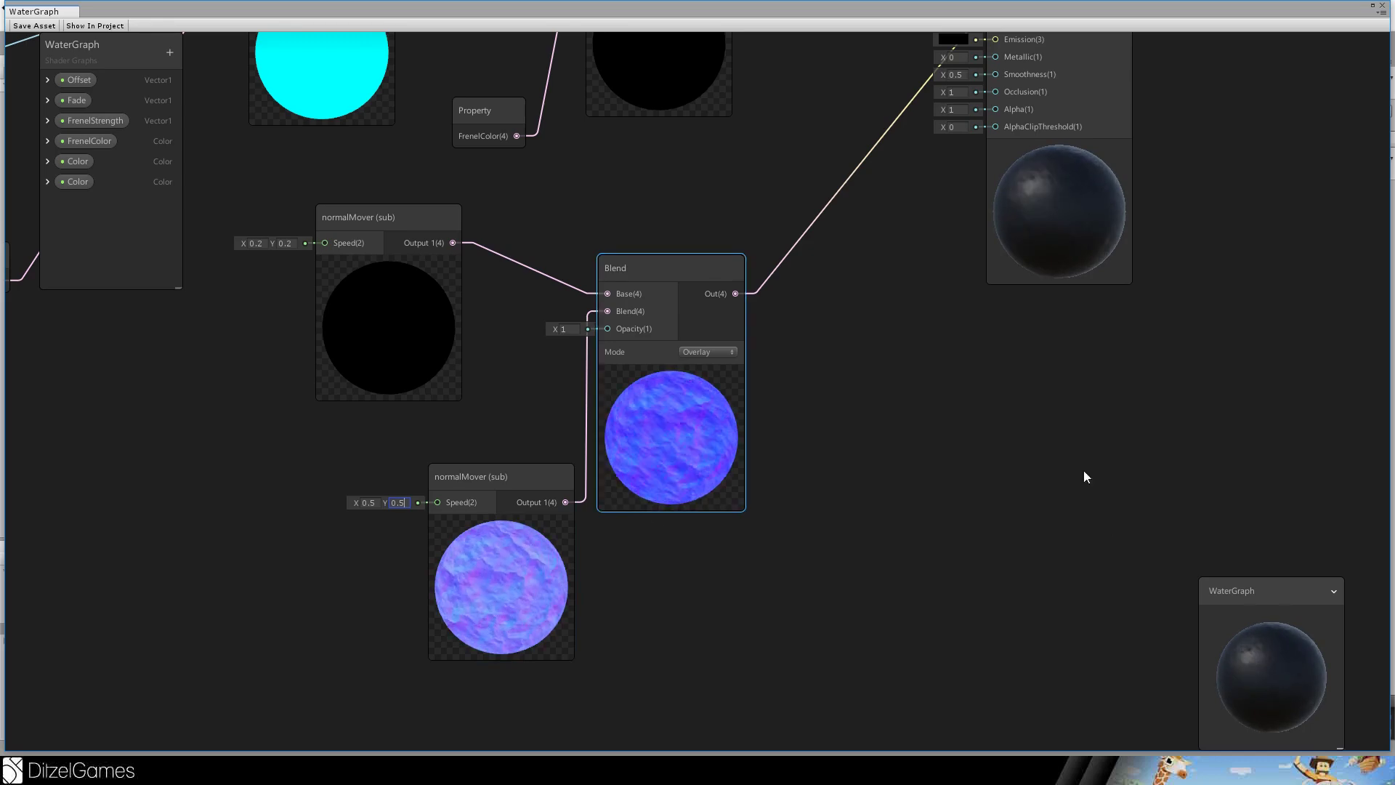
middle_click_drag(911, 436, 1084, 469)
left_click_drag(673, 510, 564, 456)
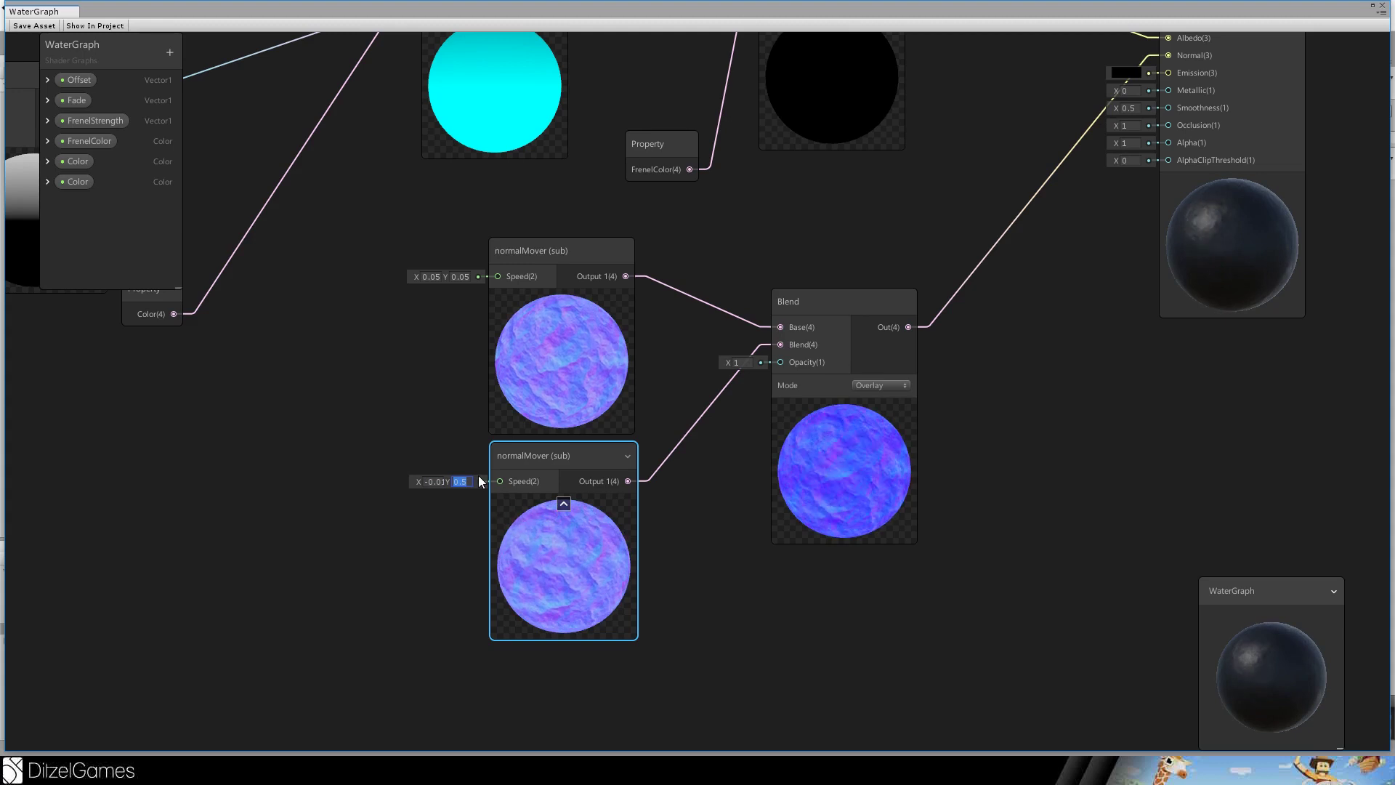
type("0")
Arrange the two normalMover nodes in a column and move the Blend node closer beside the first one.
left_click_drag(580, 253, 527, 231)
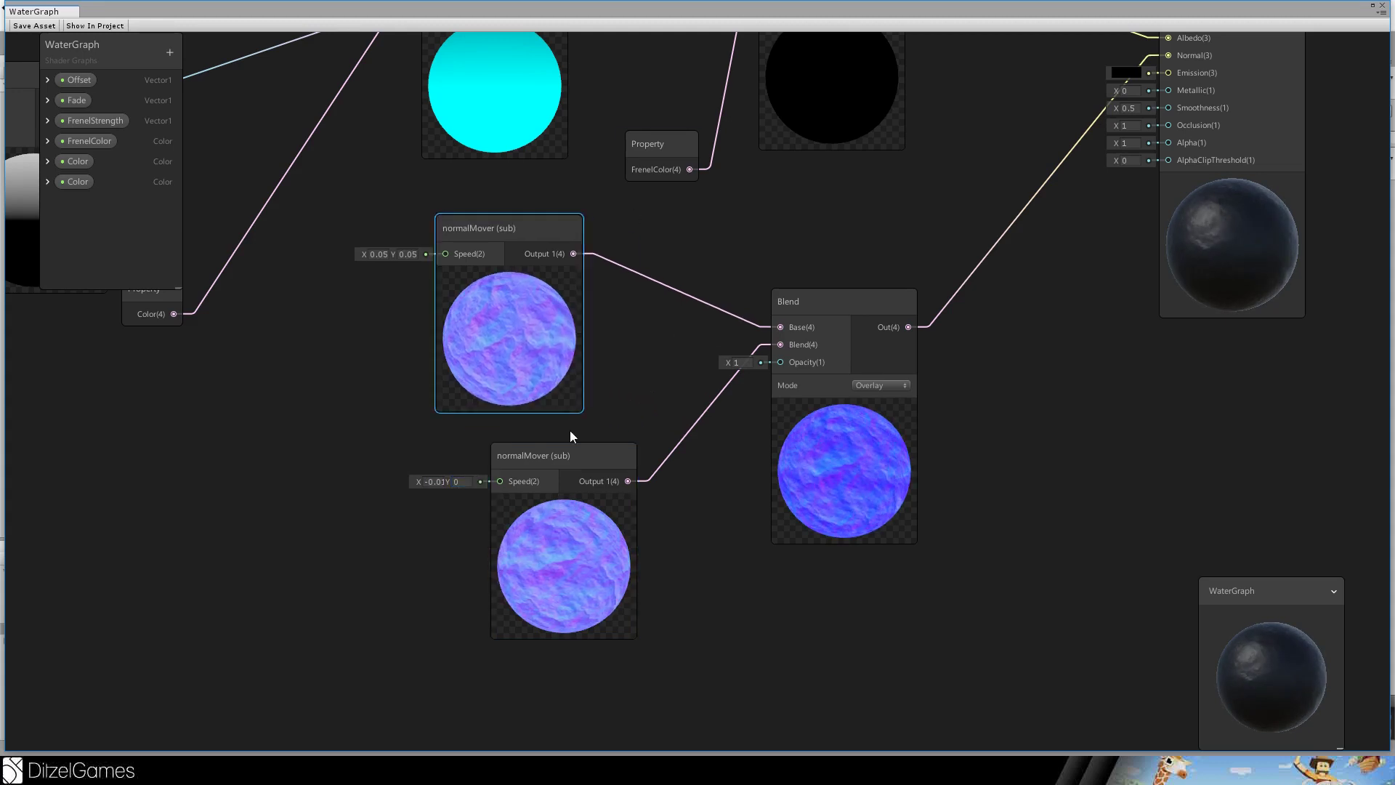
left_click_drag(570, 455, 507, 458)
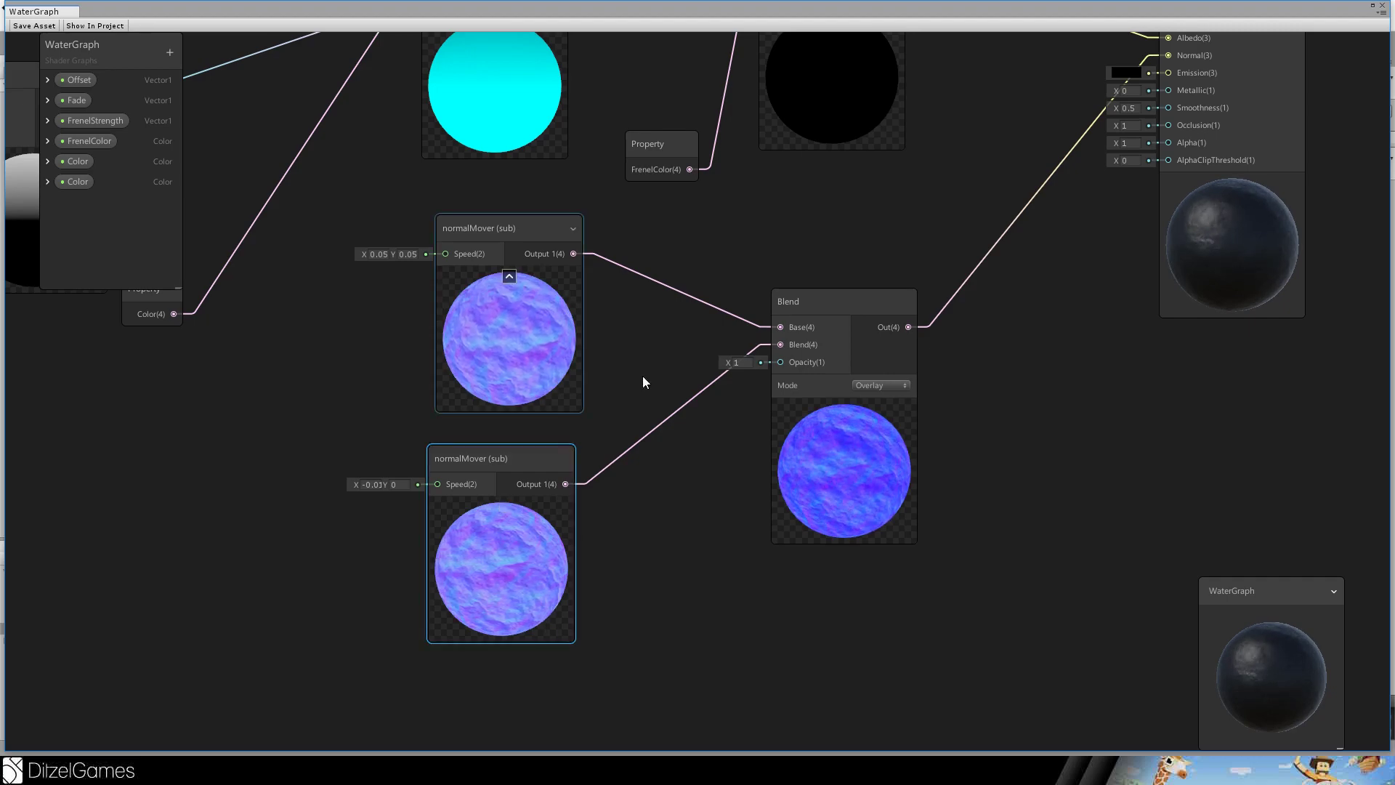
left_click_drag(828, 302, 721, 230)
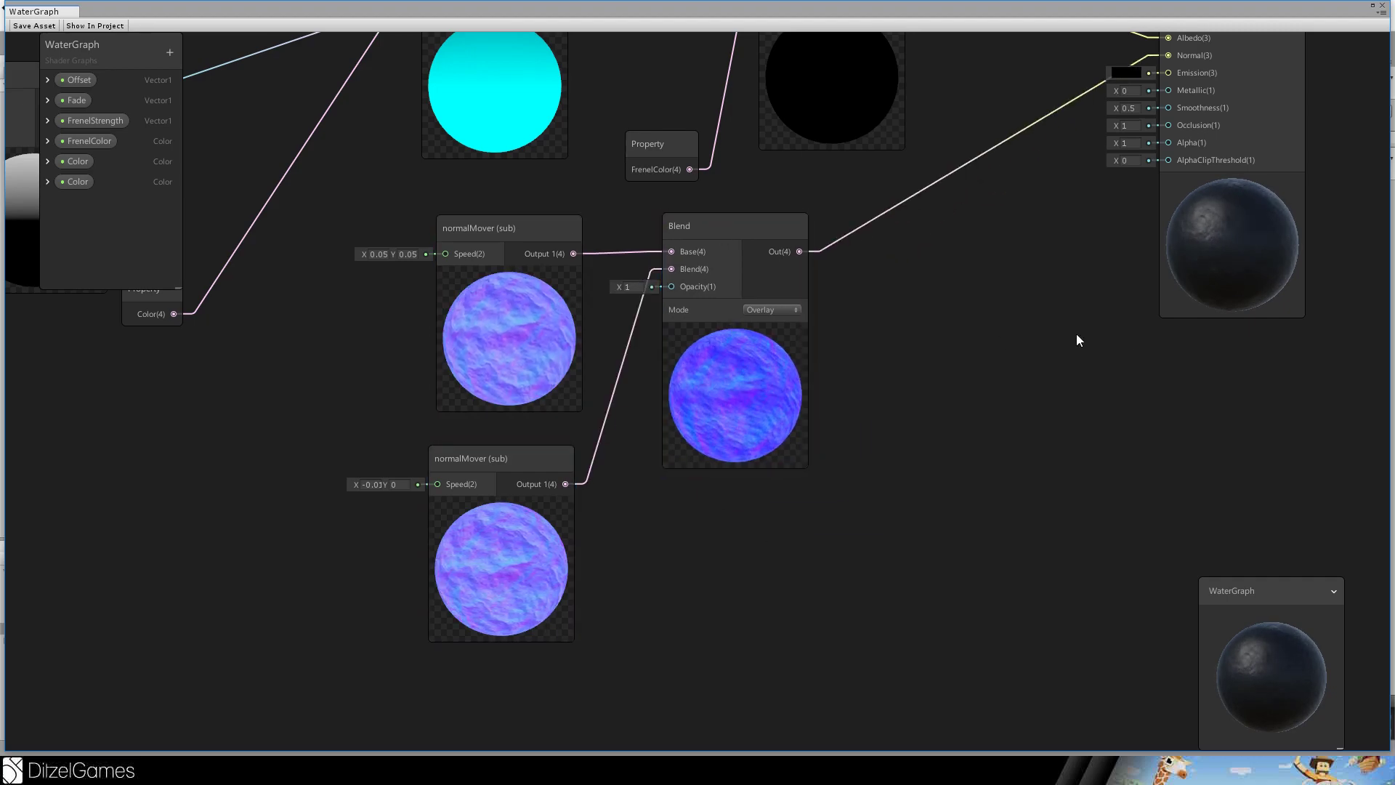
middle_click_drag(1078, 340, 910, 372)
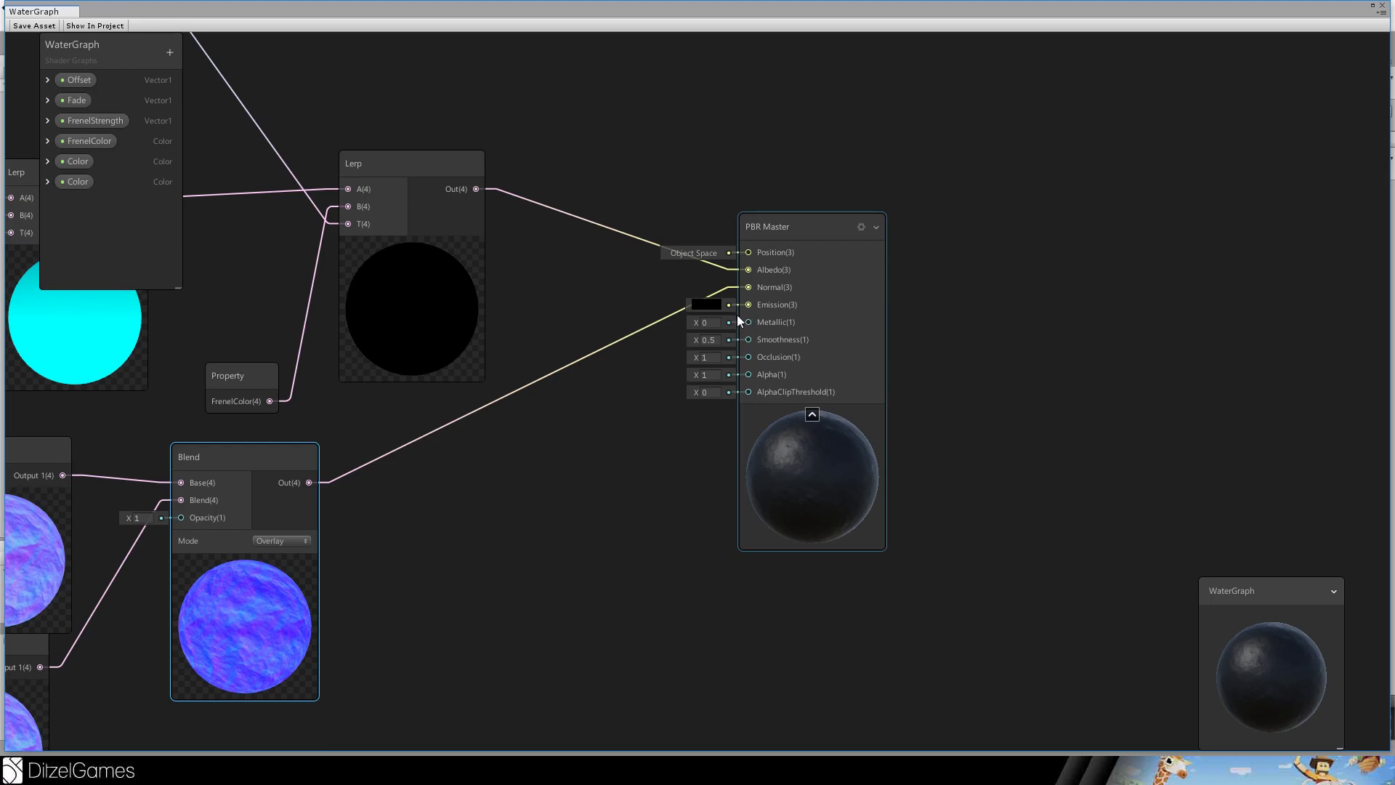
Add a Reflection Probe node and place it just beside the Blend node.
middle_click_drag(561, 474, 623, 360)
left_click(606, 442)
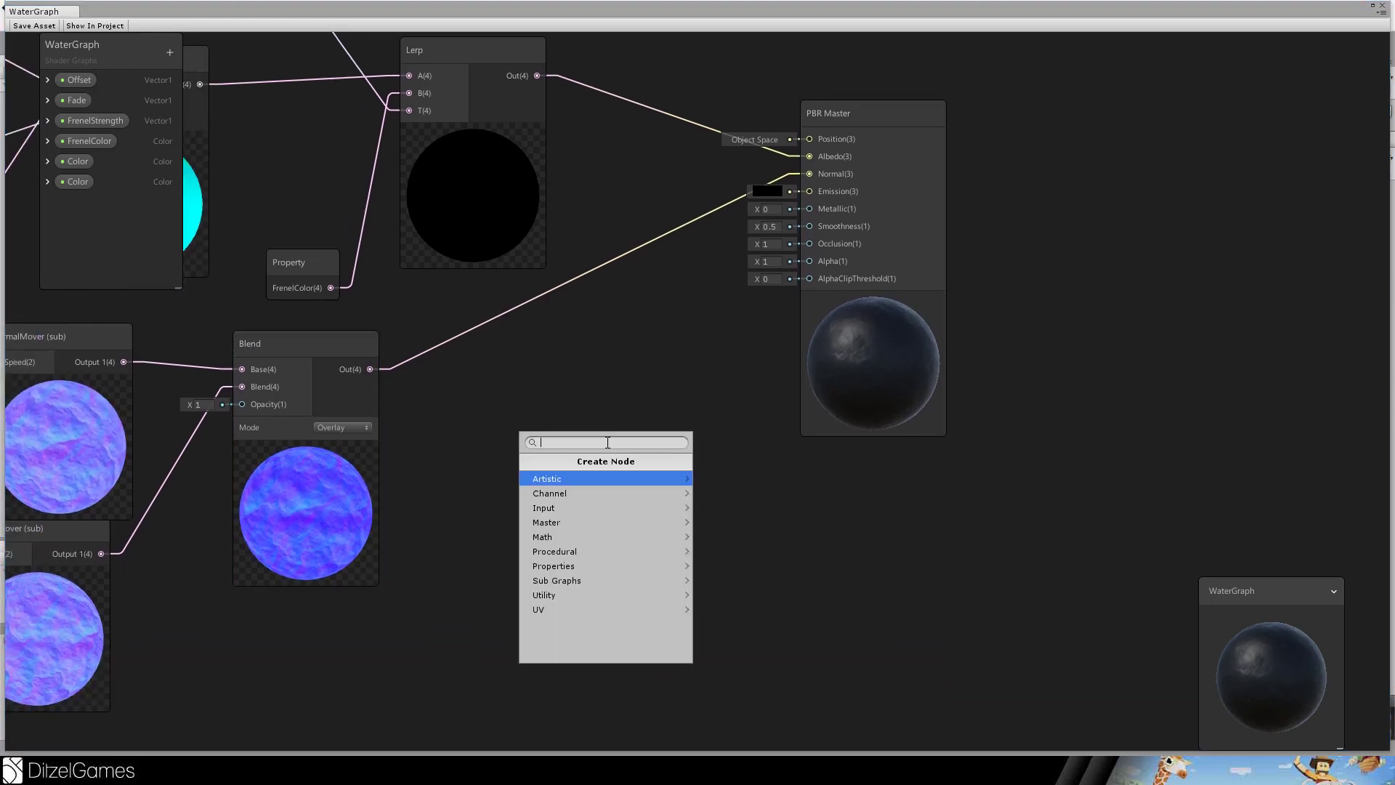
type("ref")
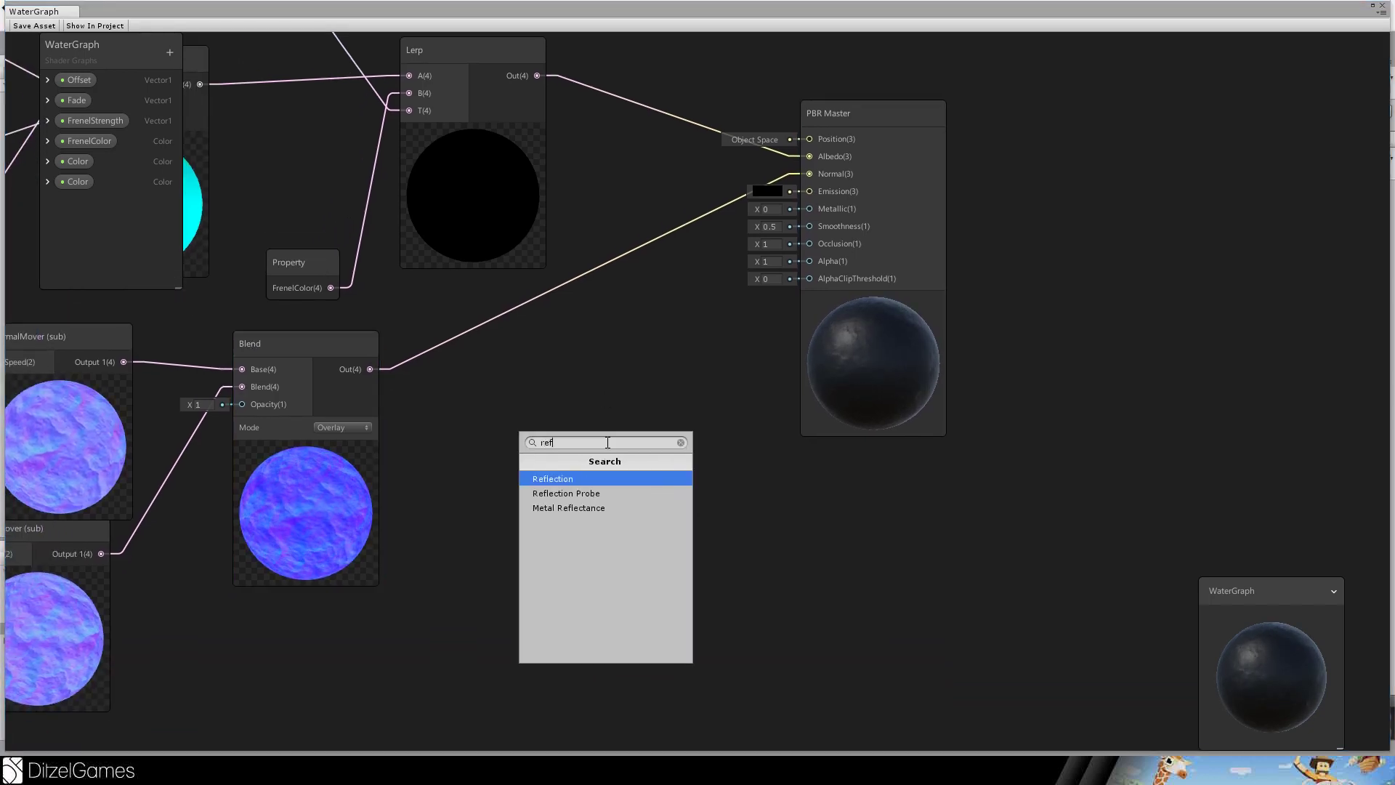
key("Down")
key("Return")
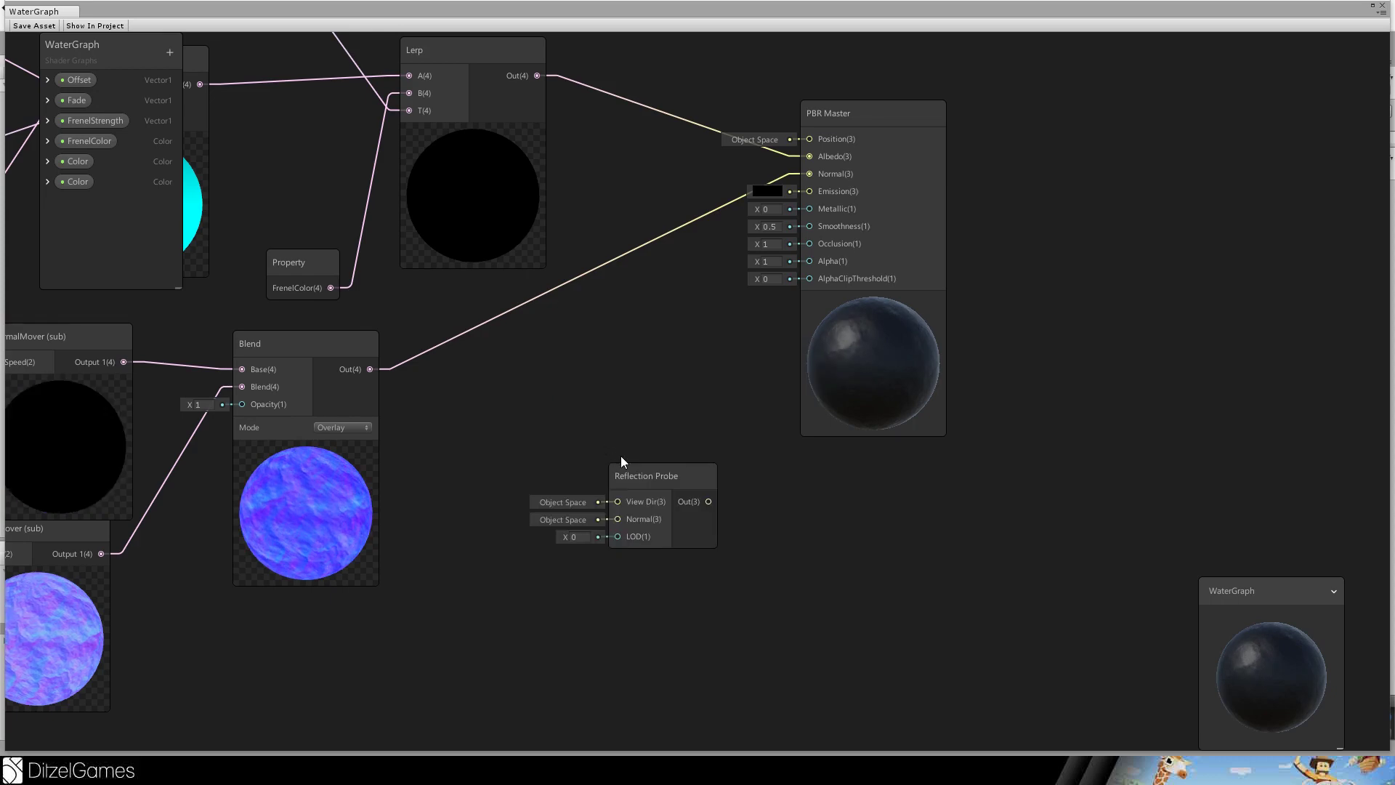
left_click_drag(622, 466, 433, 411)
Add a Divide node, feed the Reflection Probe's output into A and connect the result to PBR Master's Emission.
key("space")
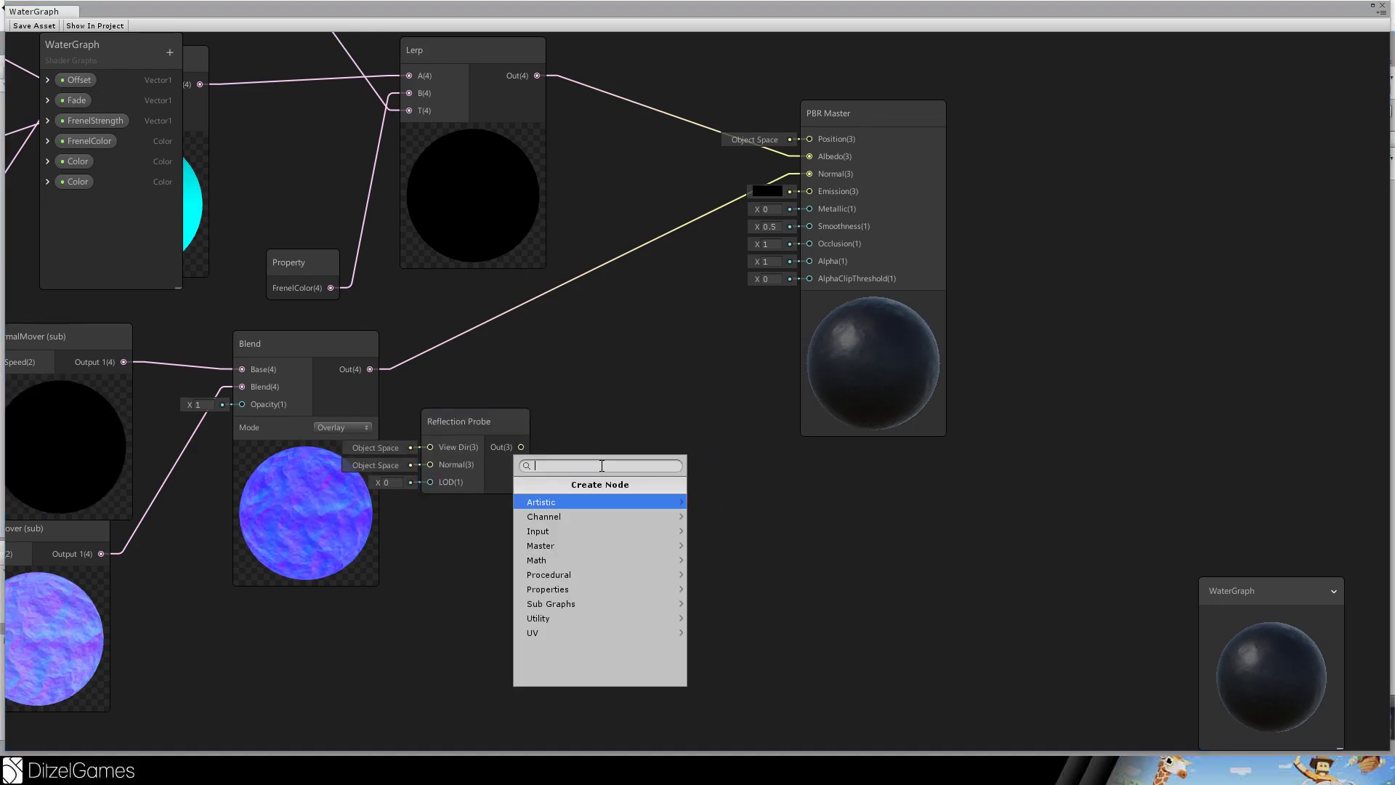
type("div")
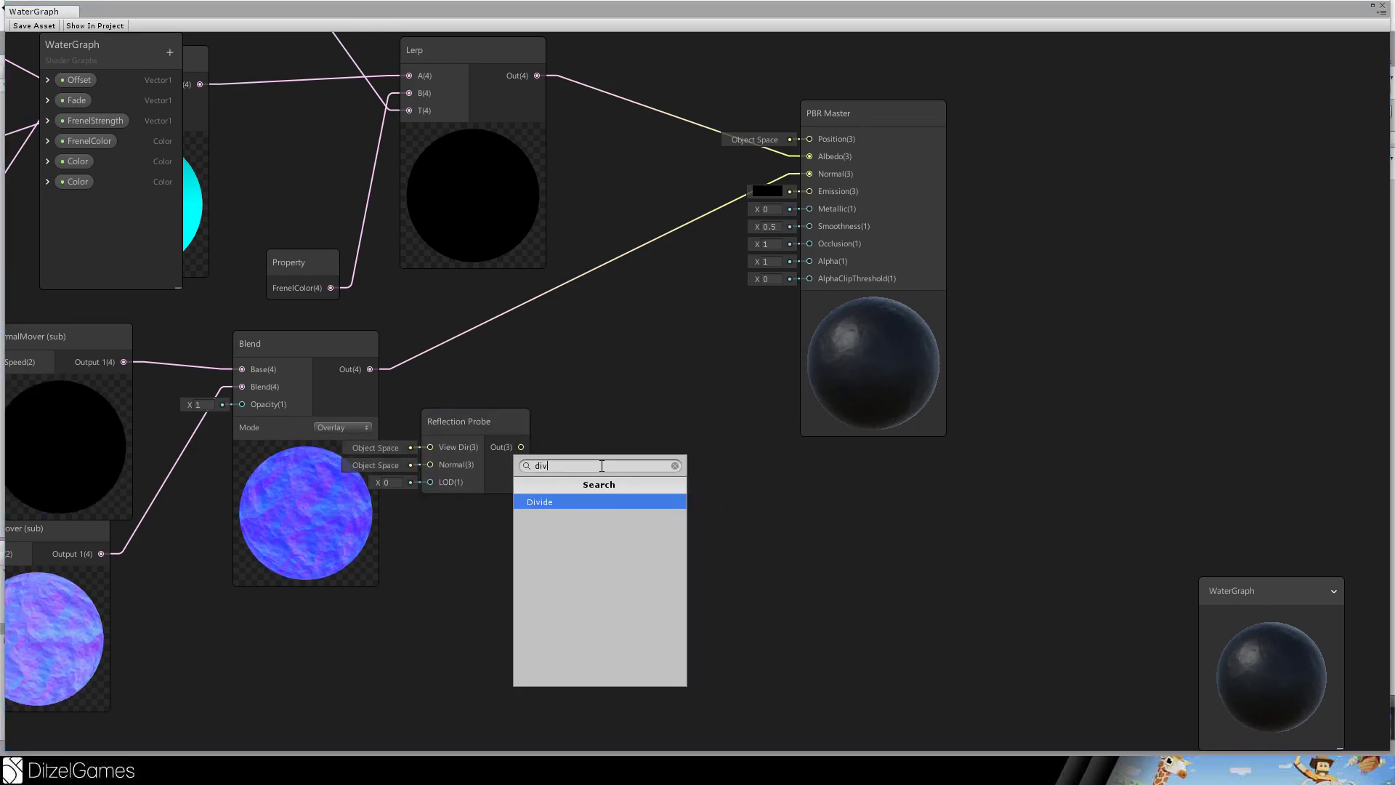
key("Return")
left_click_drag(614, 500, 587, 474)
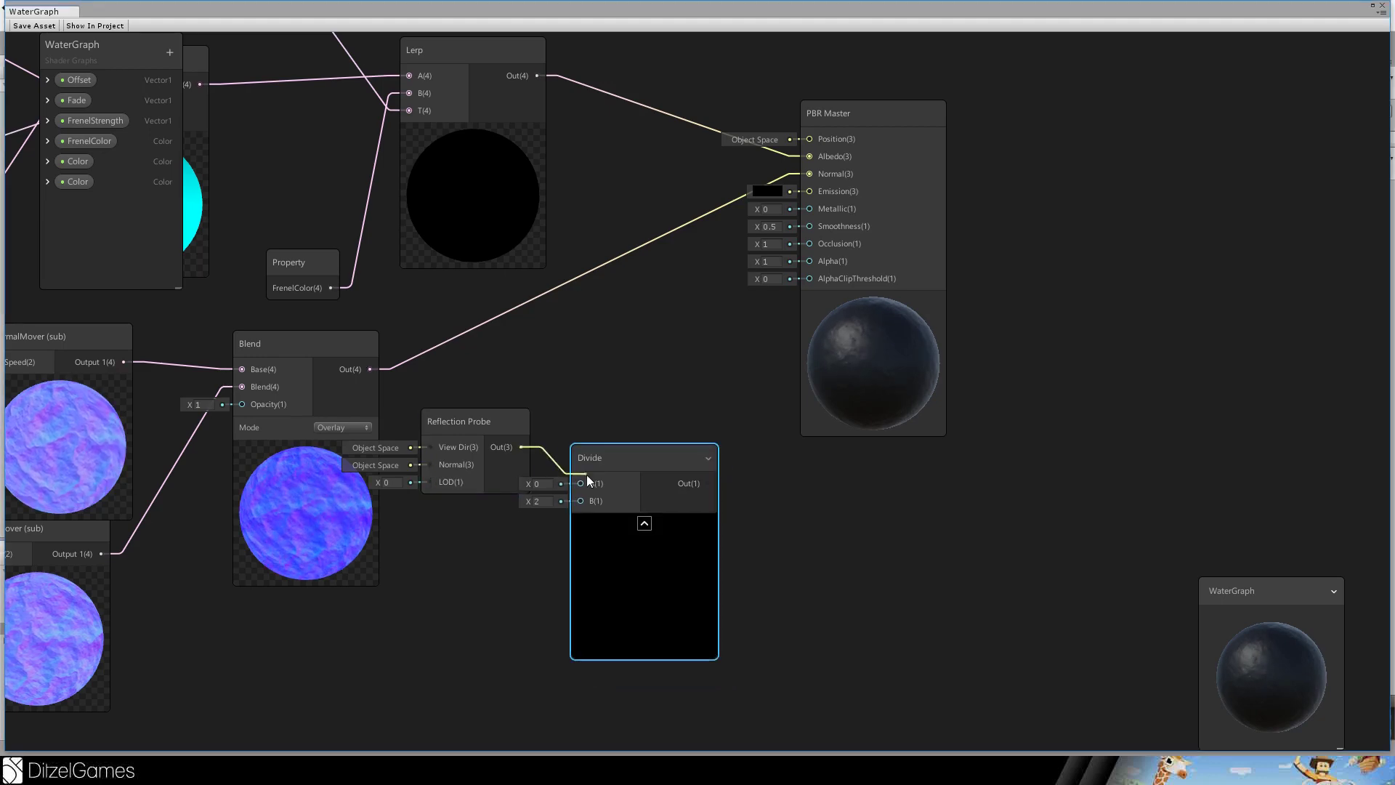
left_click_drag(709, 483, 810, 191)
middle_click_drag(646, 453, 714, 359)
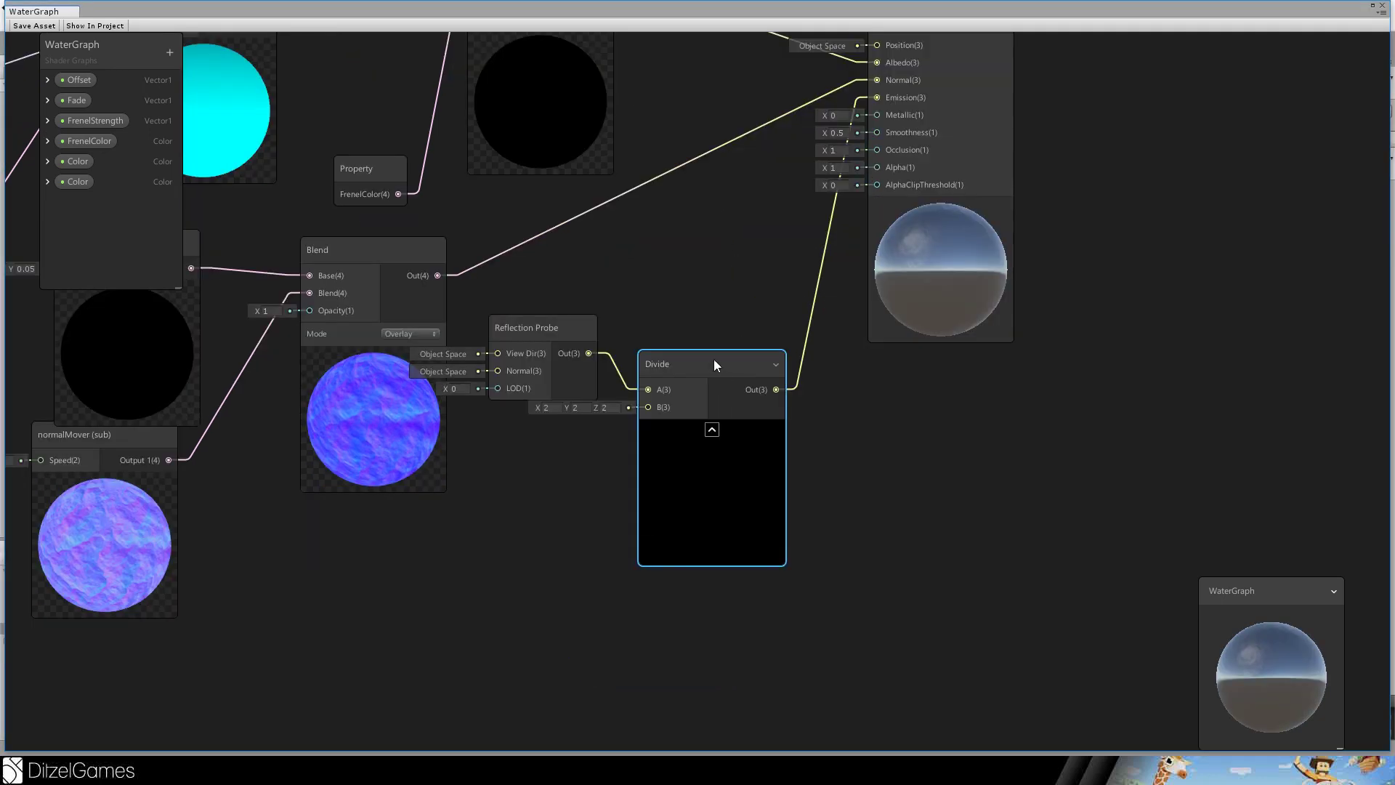
Move the Divide node down and away from the Reflection Probe, and connect a new Vector 1 node to its B input.
left_click_drag(714, 365, 819, 453)
key("space")
type("vector")
key("Return")
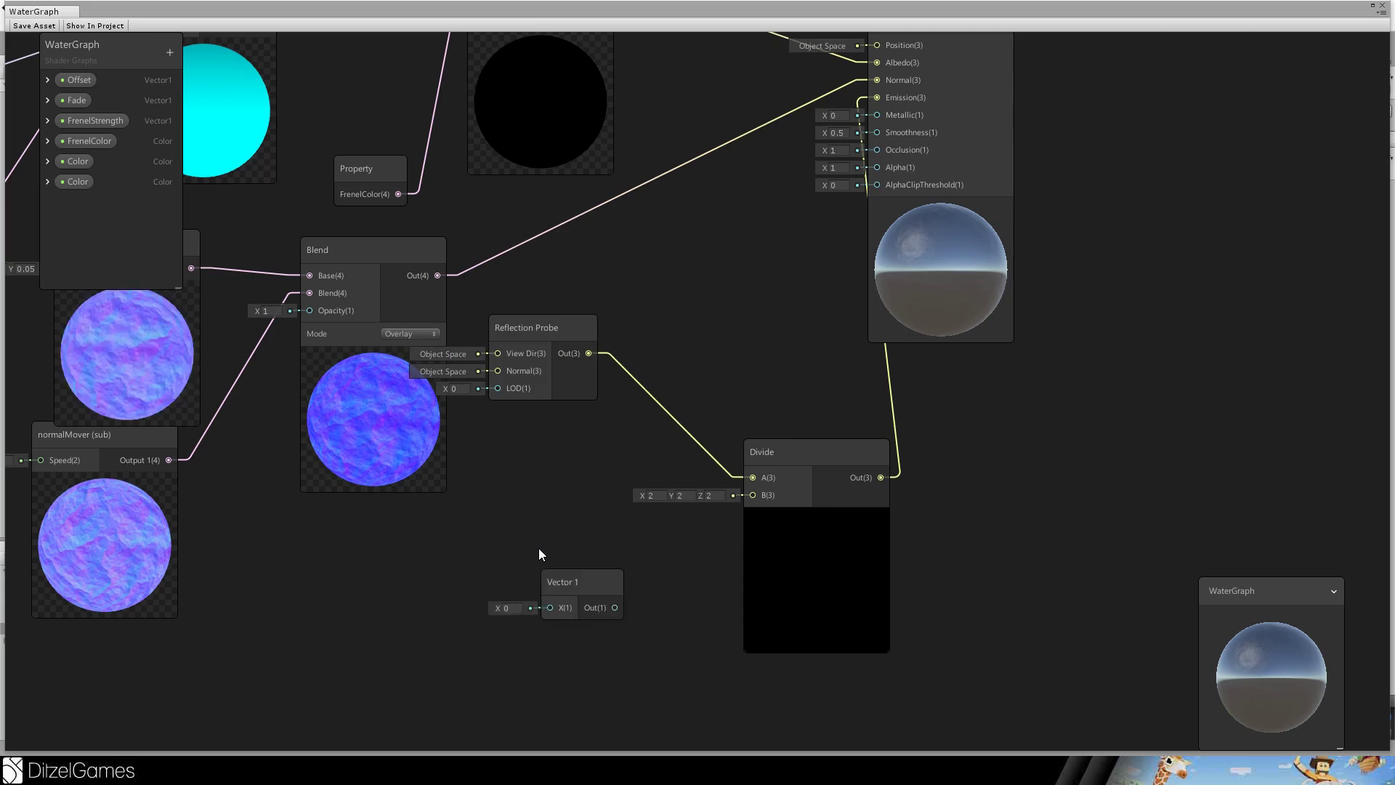
left_click_drag(614, 607, 763, 500)
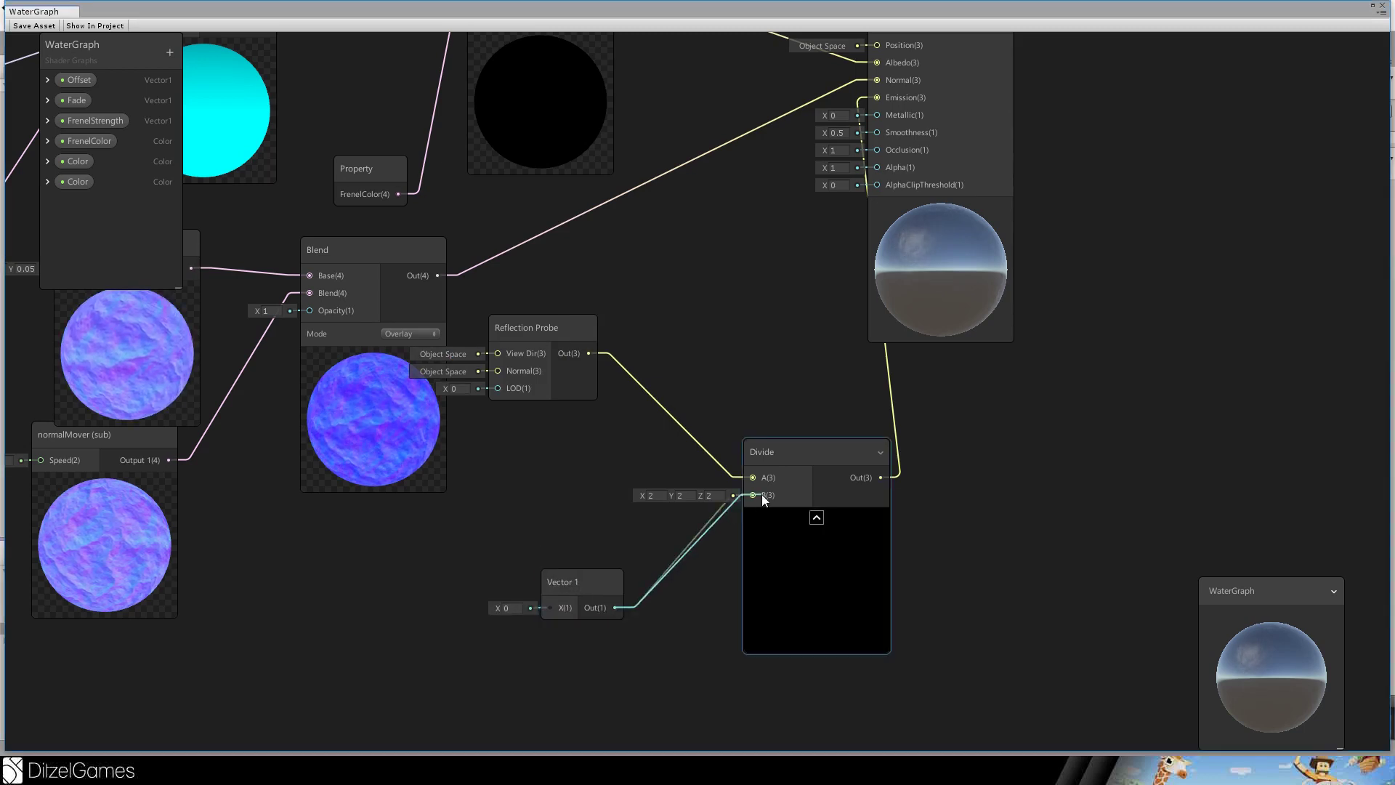
Convert the Vector 1 node to a property and name it ReflectionFactor.
right_click(574, 578)
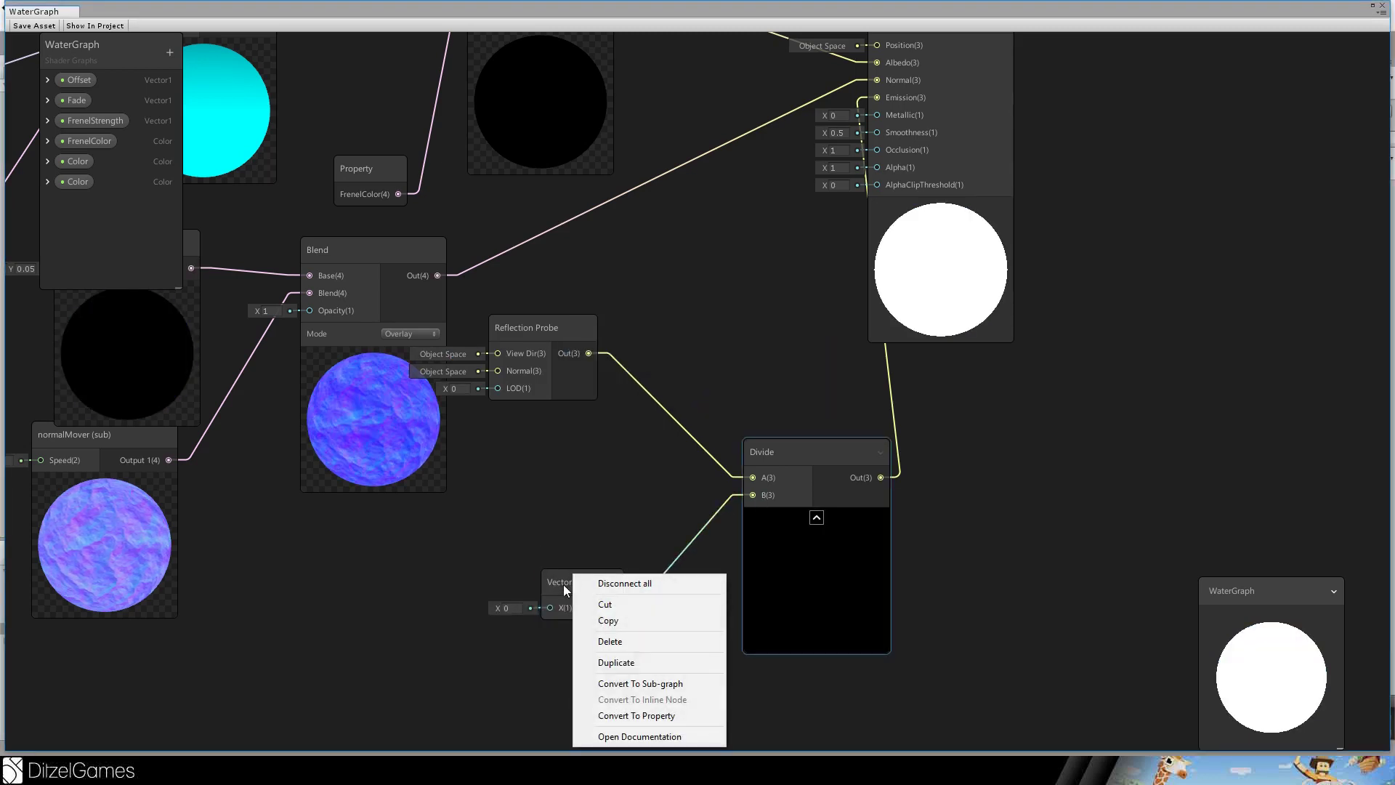
left_click(651, 715)
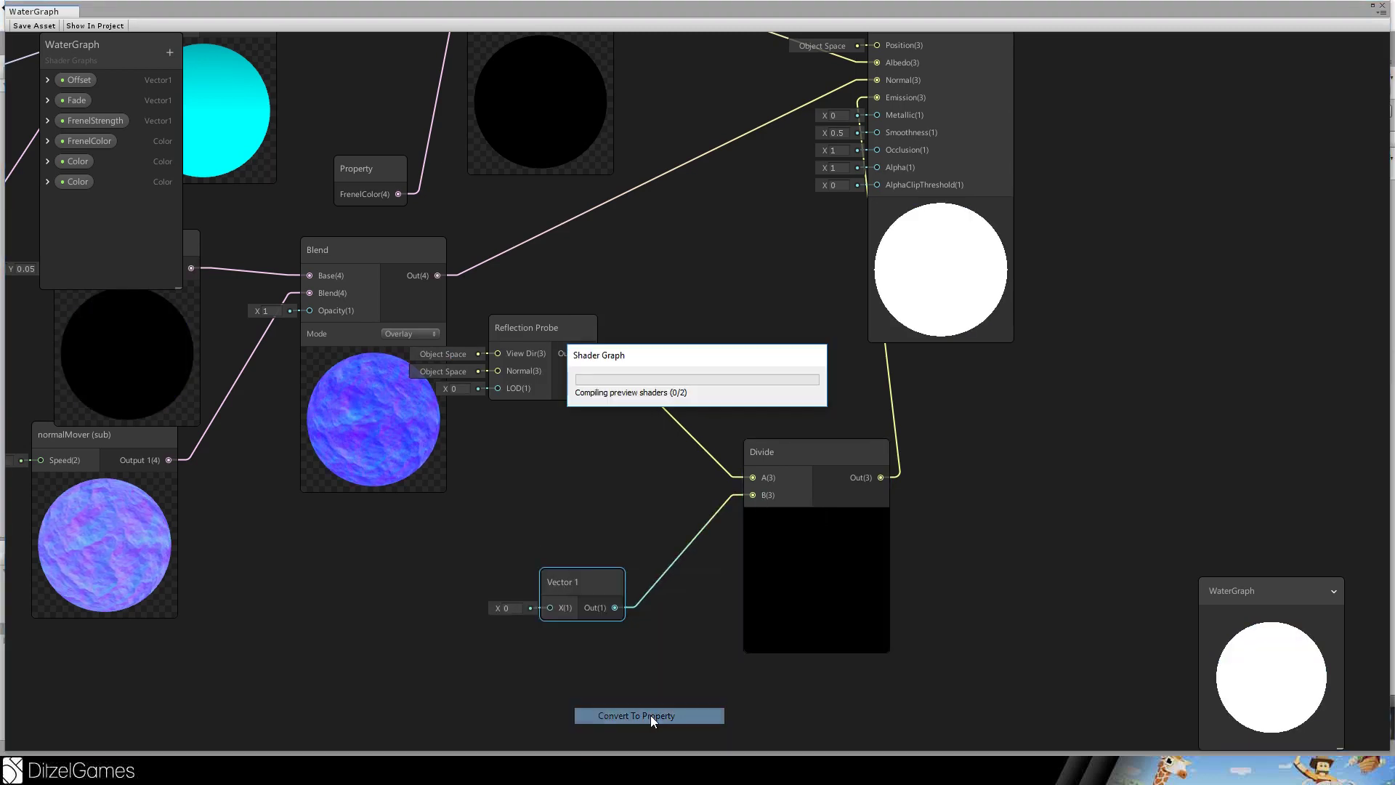
double_click(81, 202)
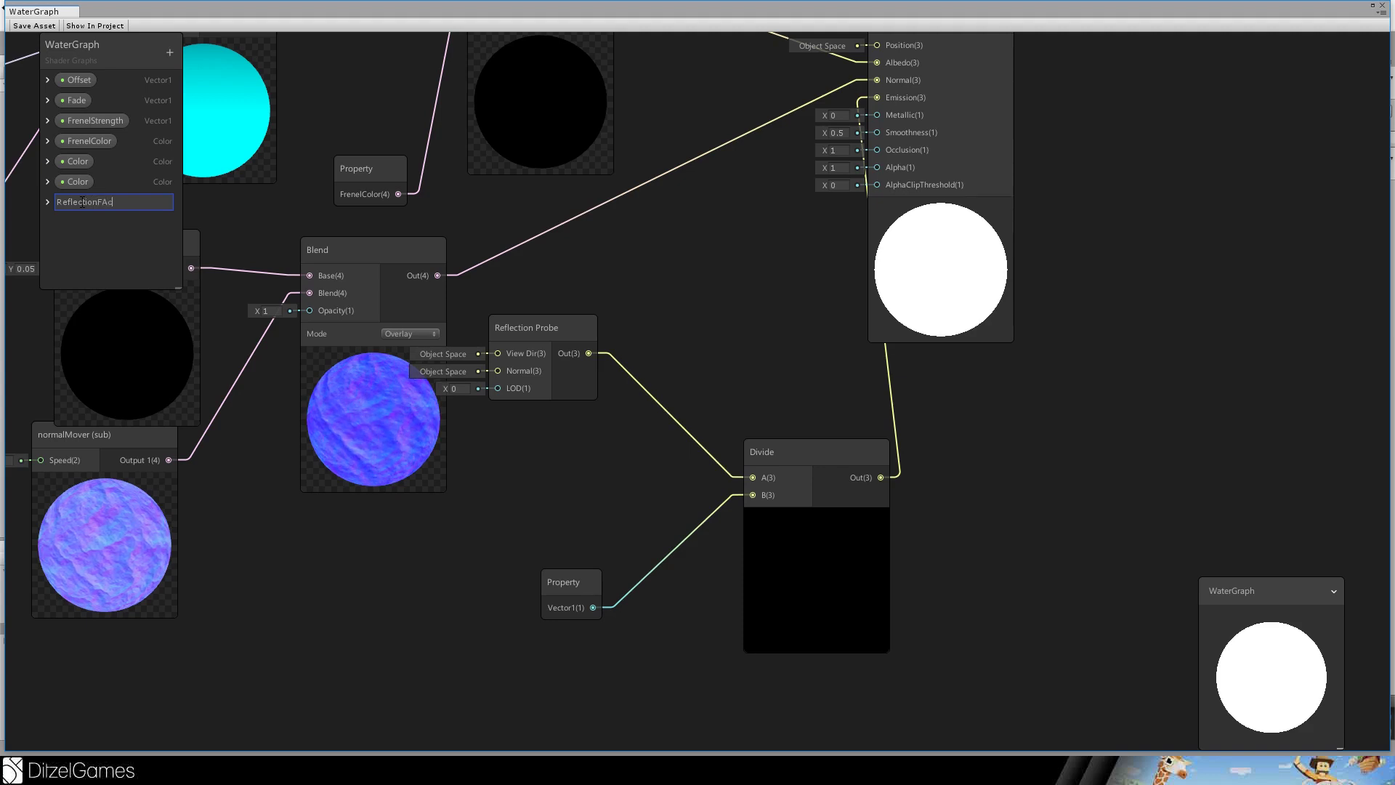
key("Return")
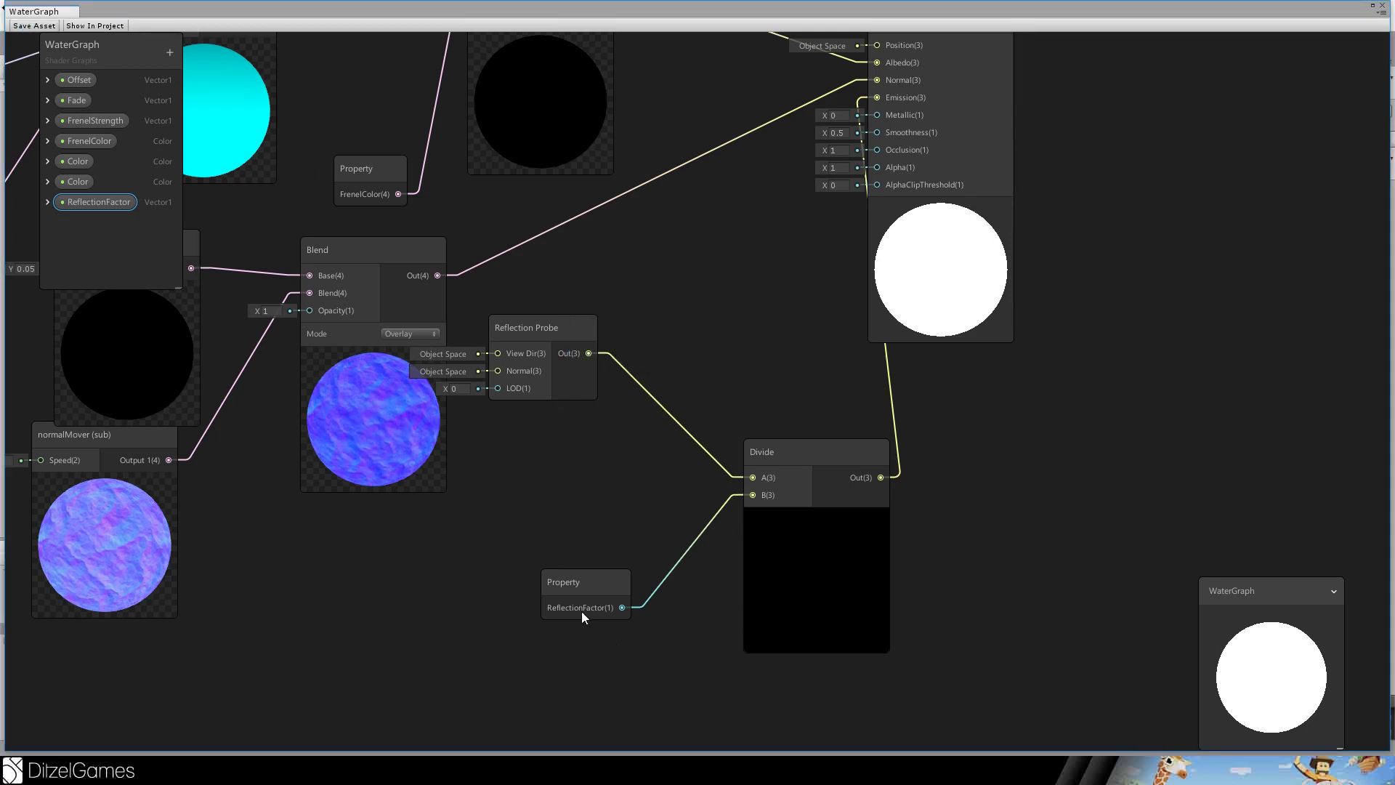
Try smaller defaults such as 1 for the ReflectionFactor property and settle on a default of 50.
left_click(48, 204)
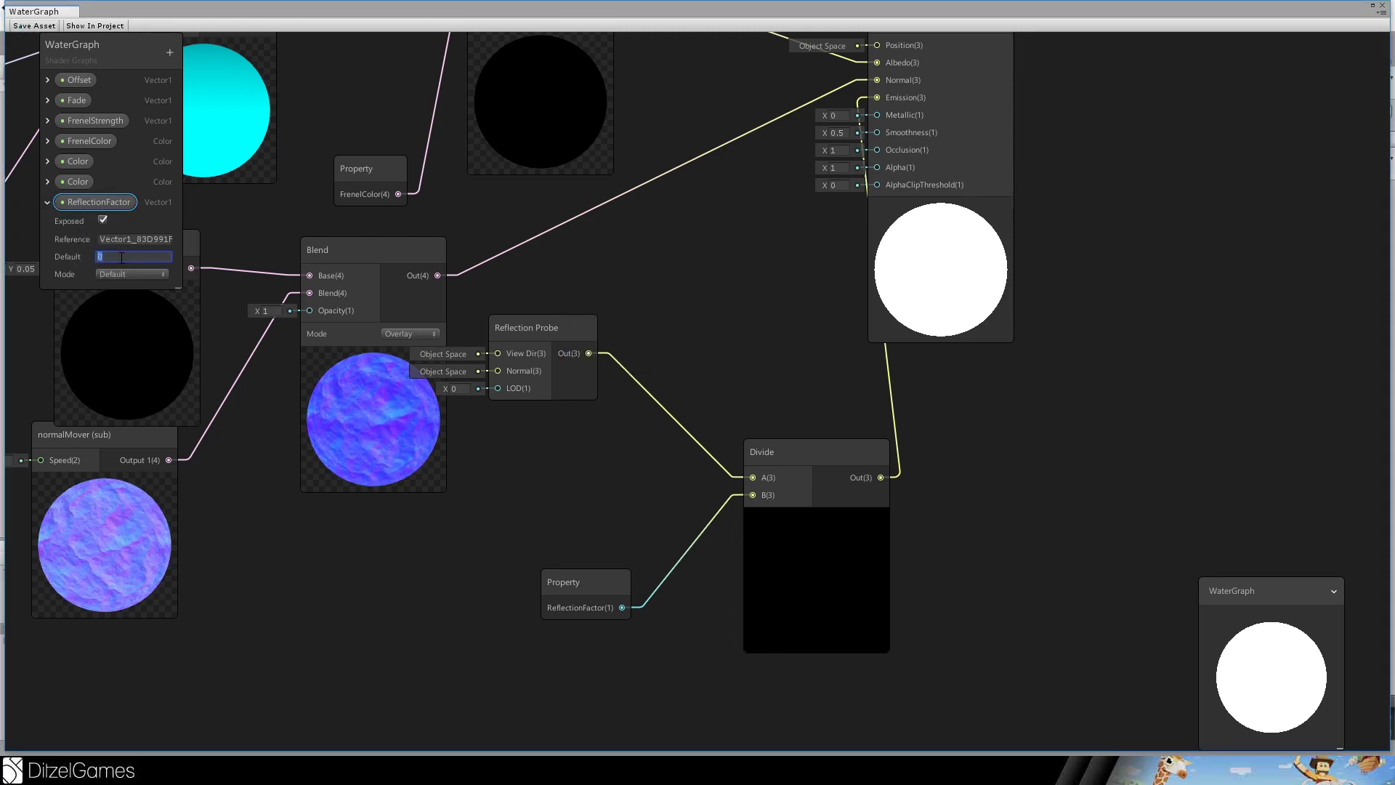
type("1")
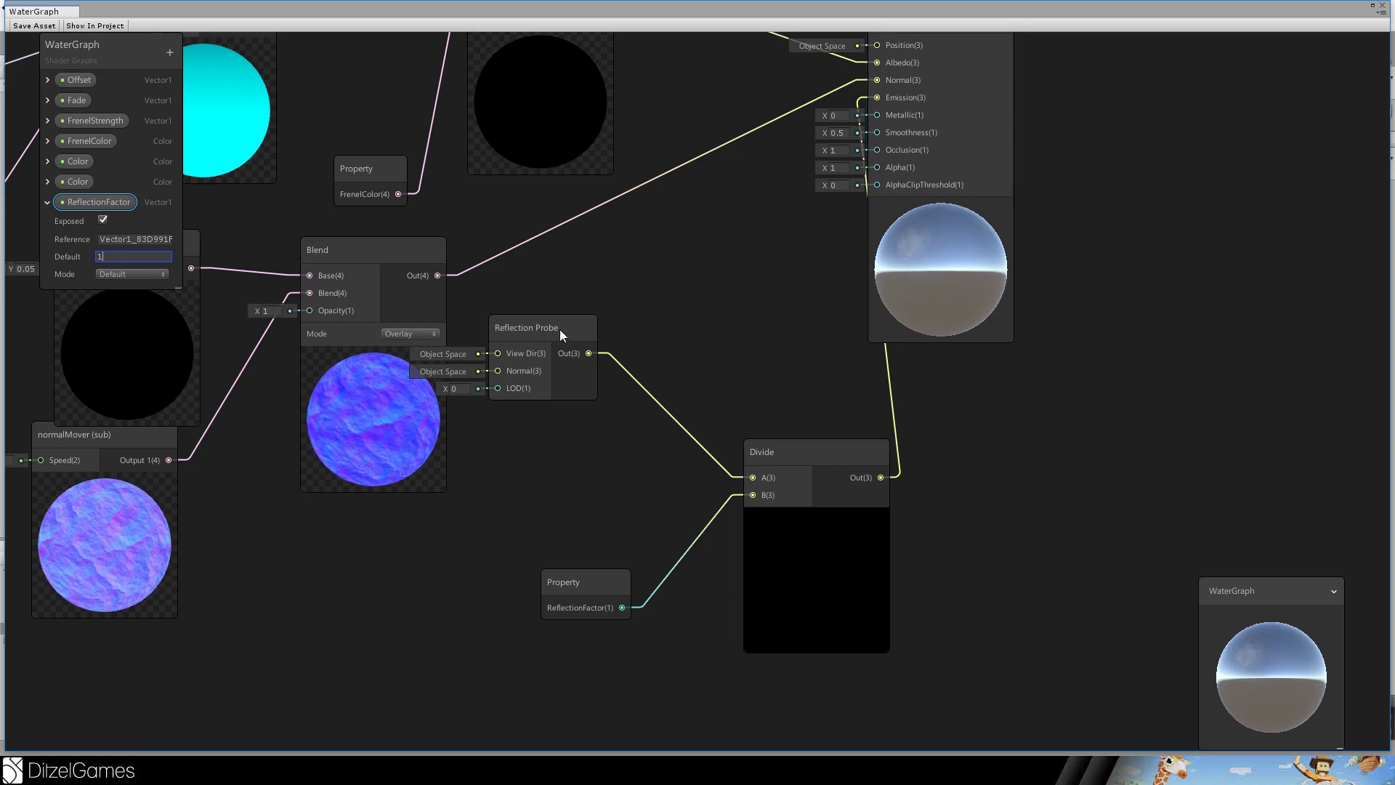
type("0.1")
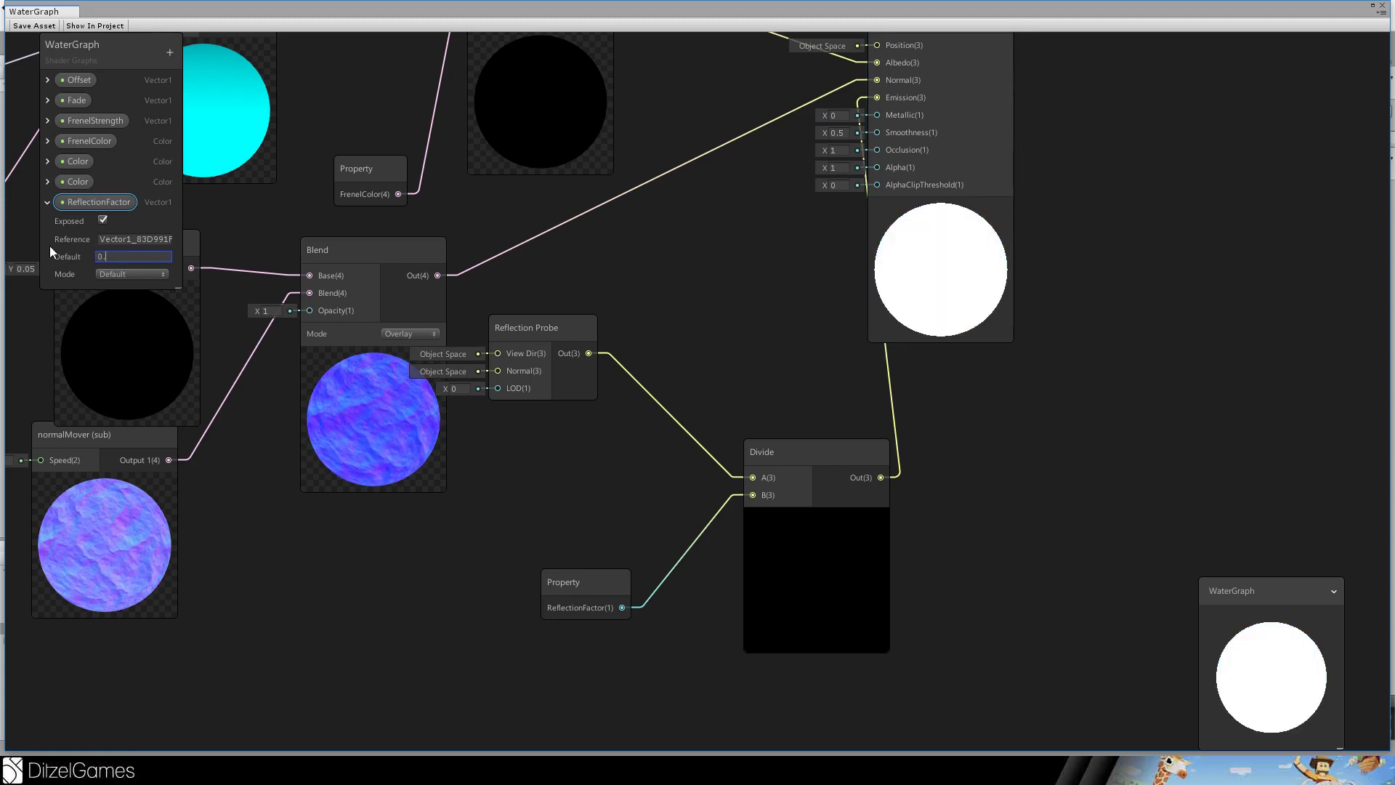
key("BackSpace")
key("BackSpace")
key("BackSpace")
type("3")
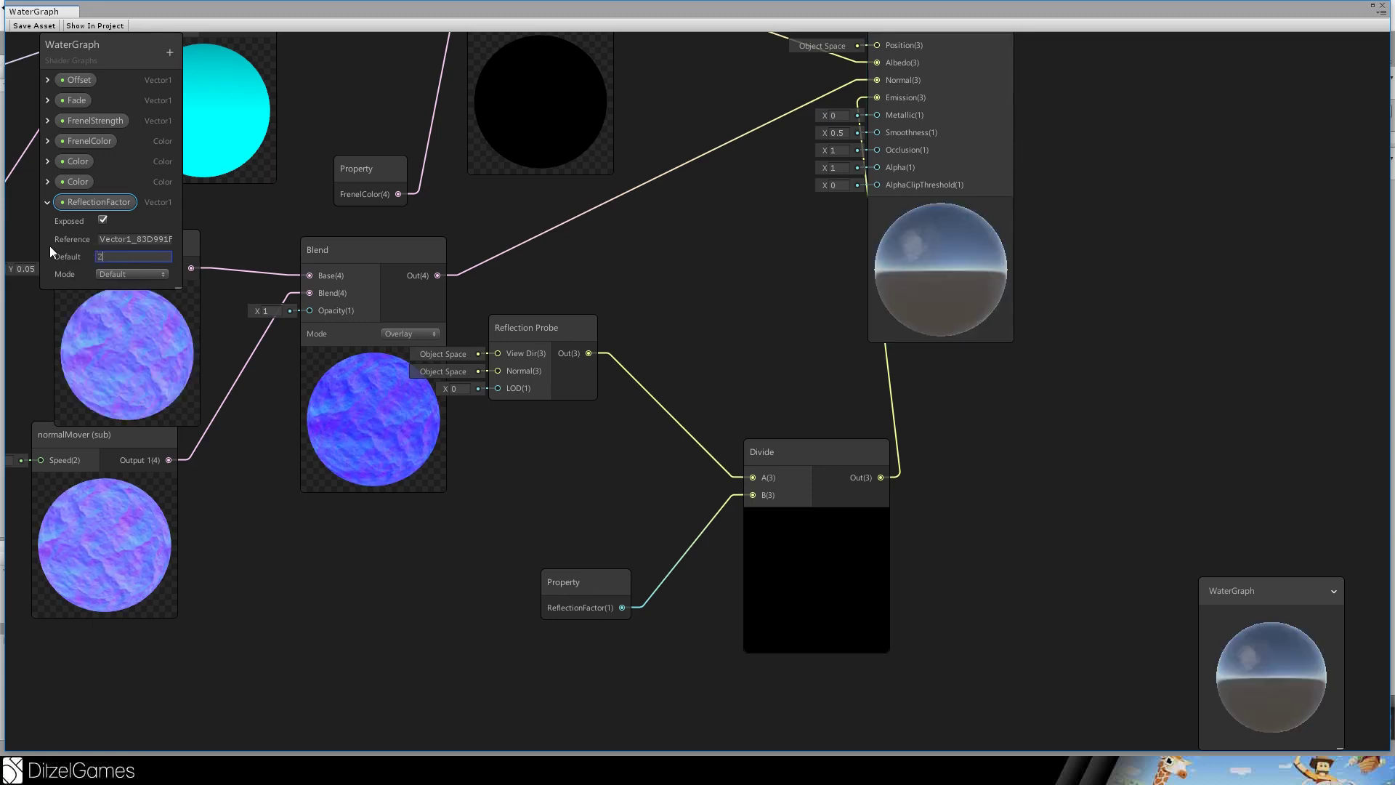
key("BackSpace")
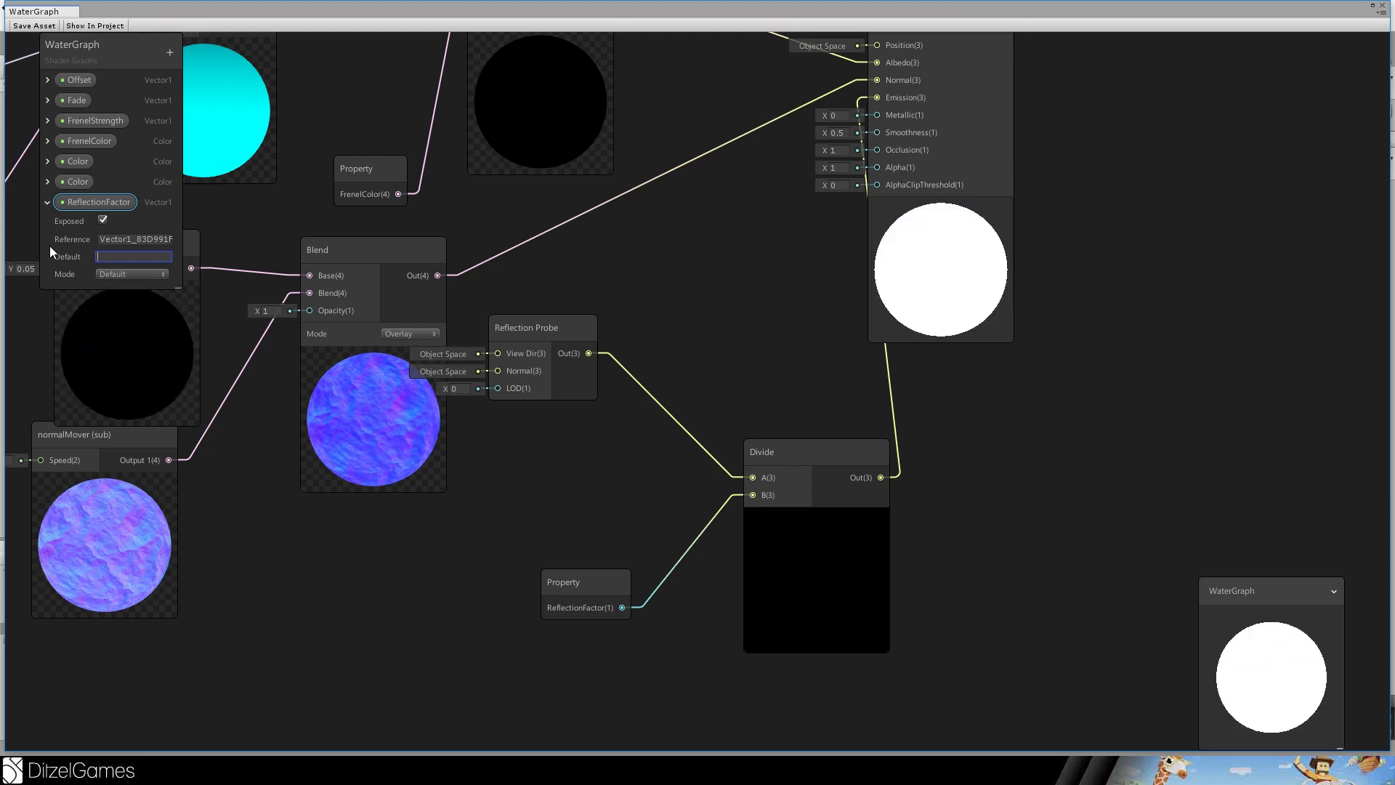
type("10")
key("BackSpace")
key("BackSpace")
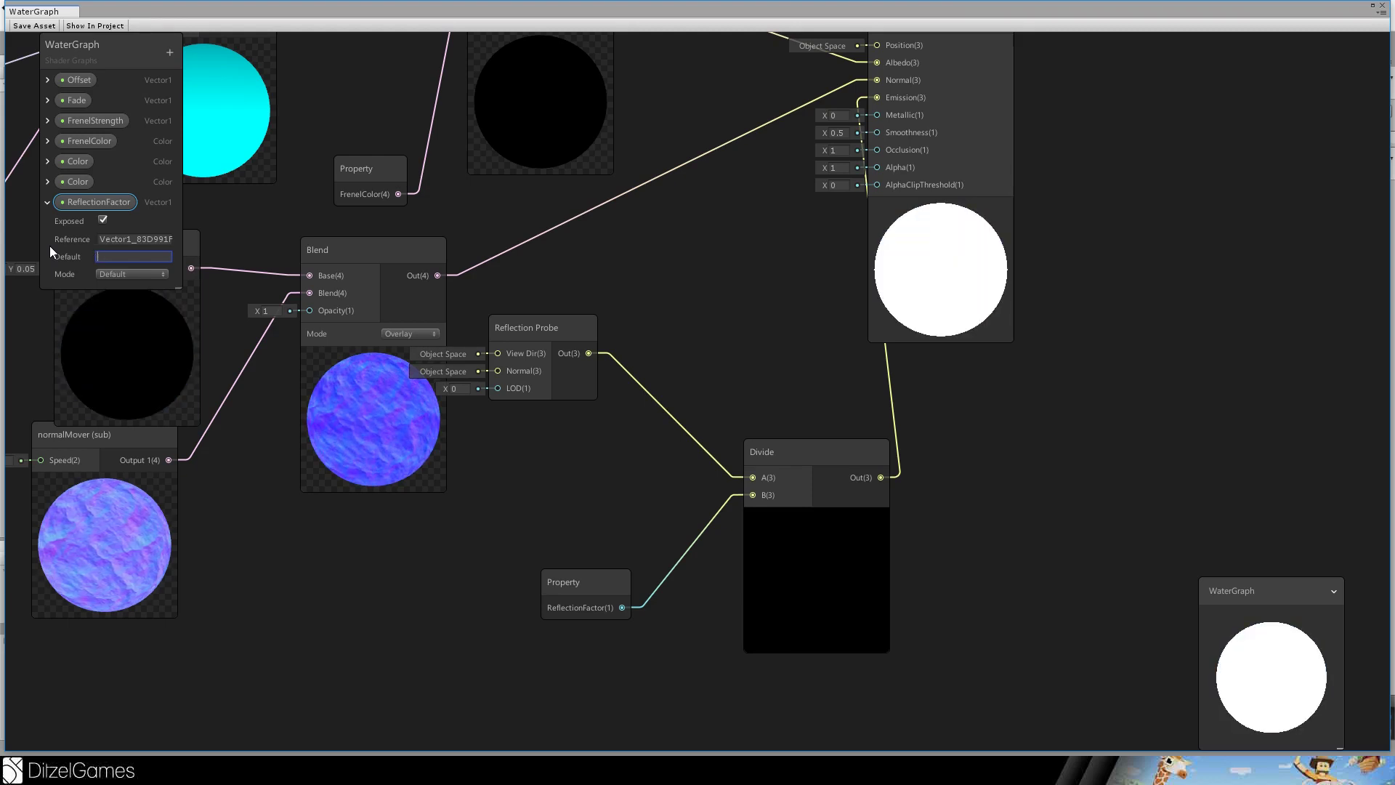
type("50")
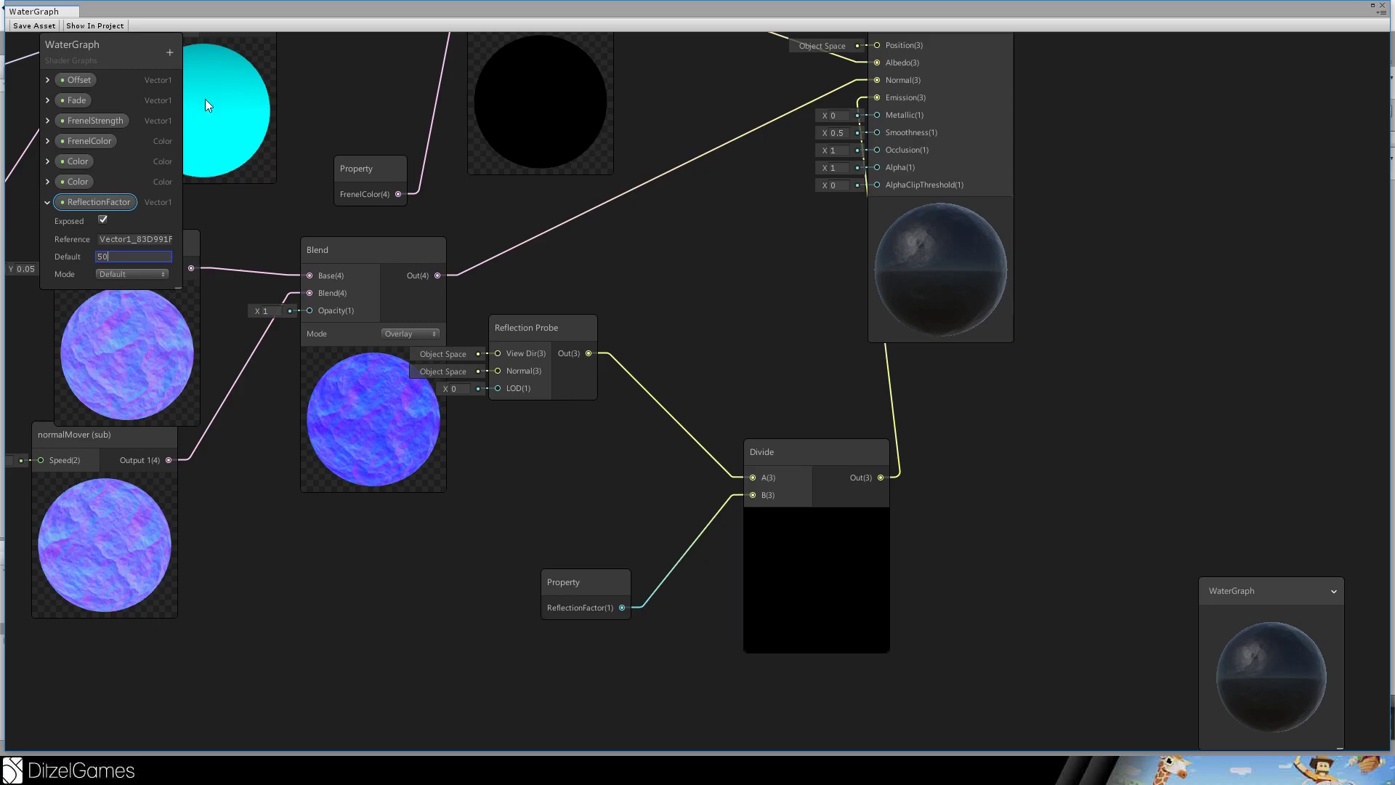
Save the WaterGraph asset and move the Divide node closer to the Reflection Probe node.
left_click(26, 26)
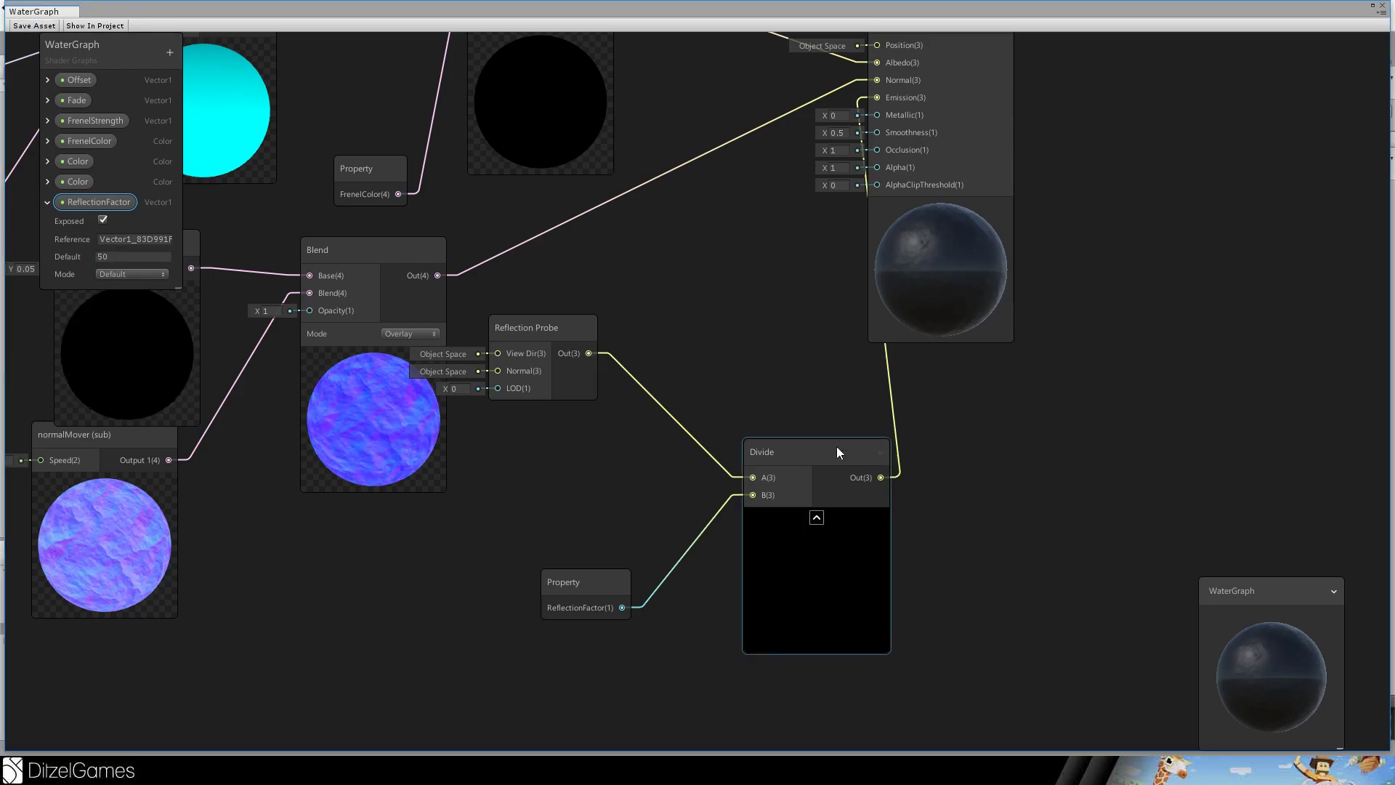
left_click_drag(836, 449, 724, 424)
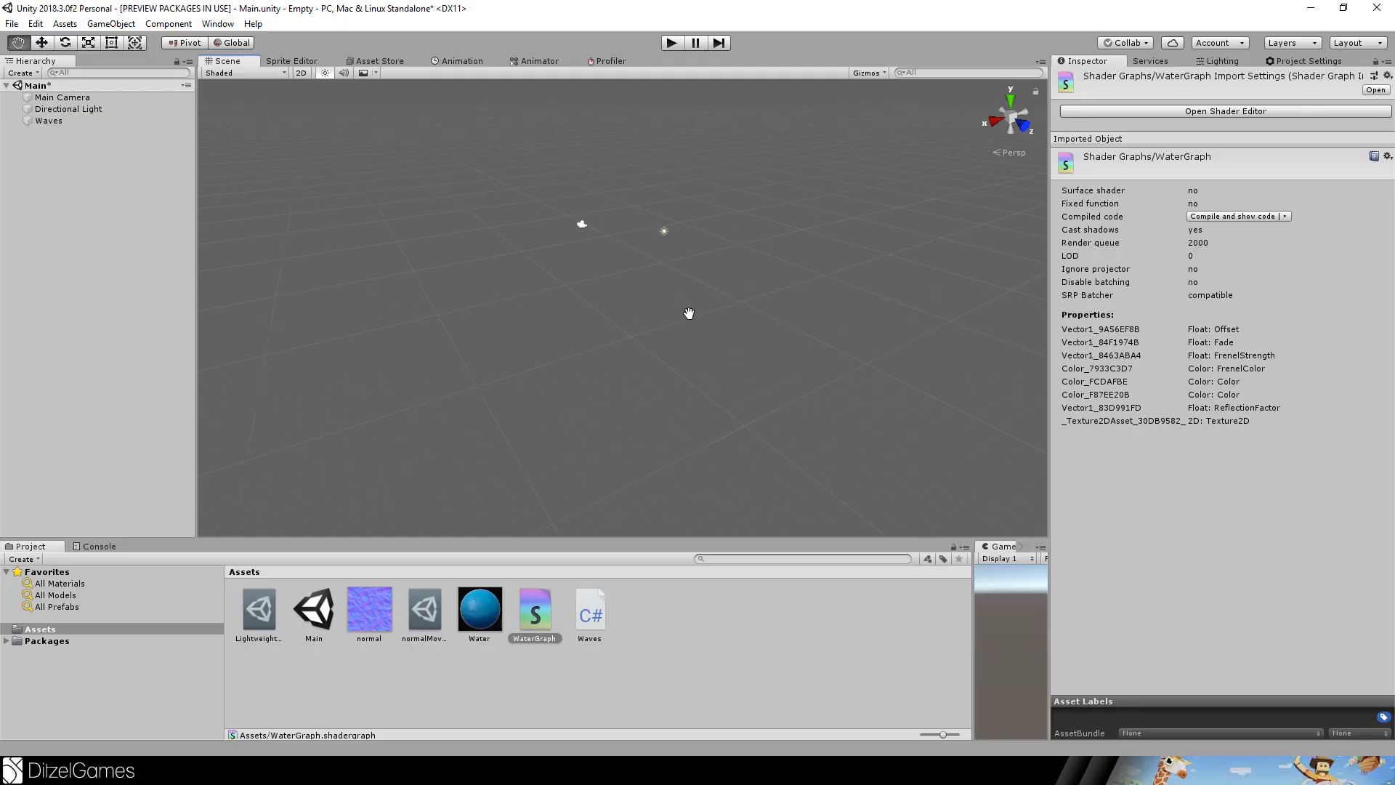
middle_click_drag(689, 313, 708, 326)
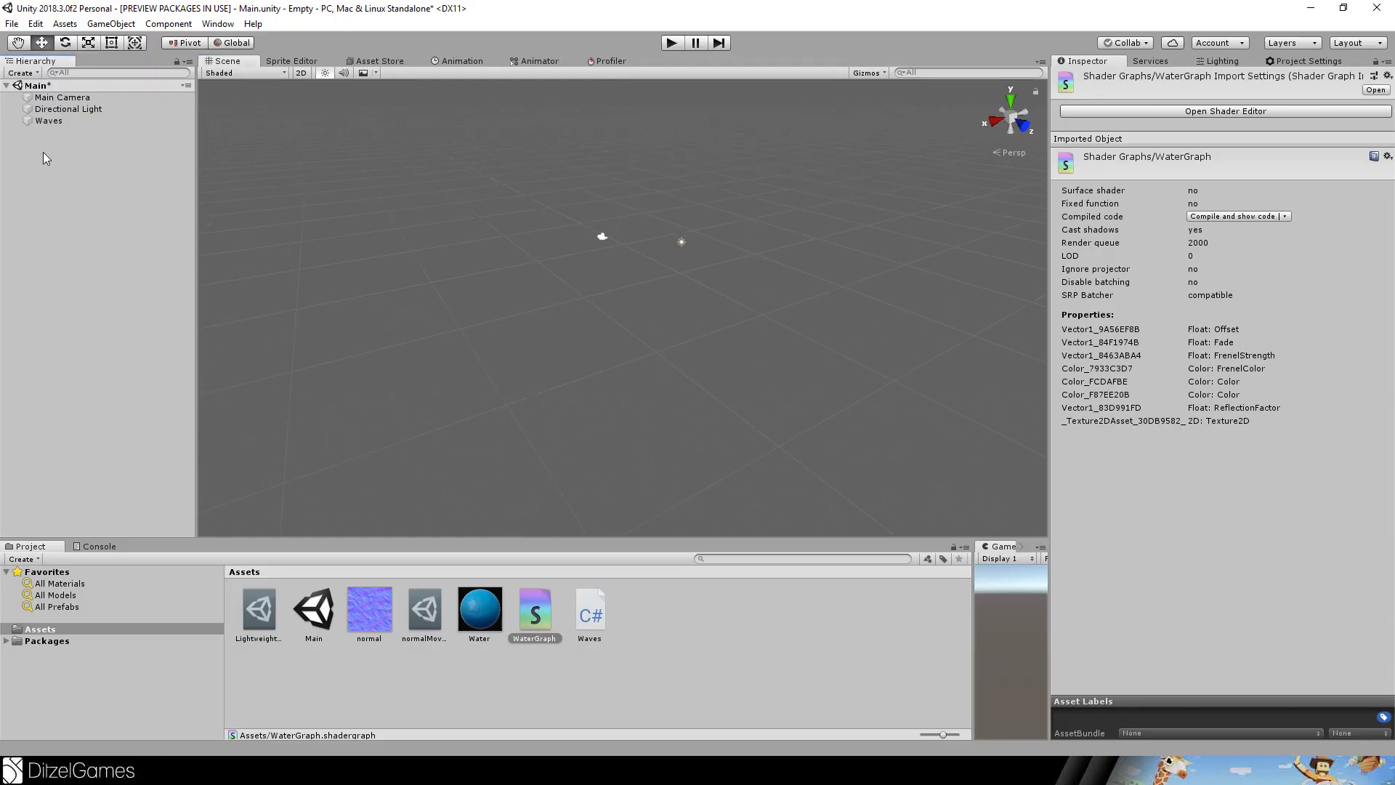
Add a Reflection Probe light object to the scene.
right_click(43, 151)
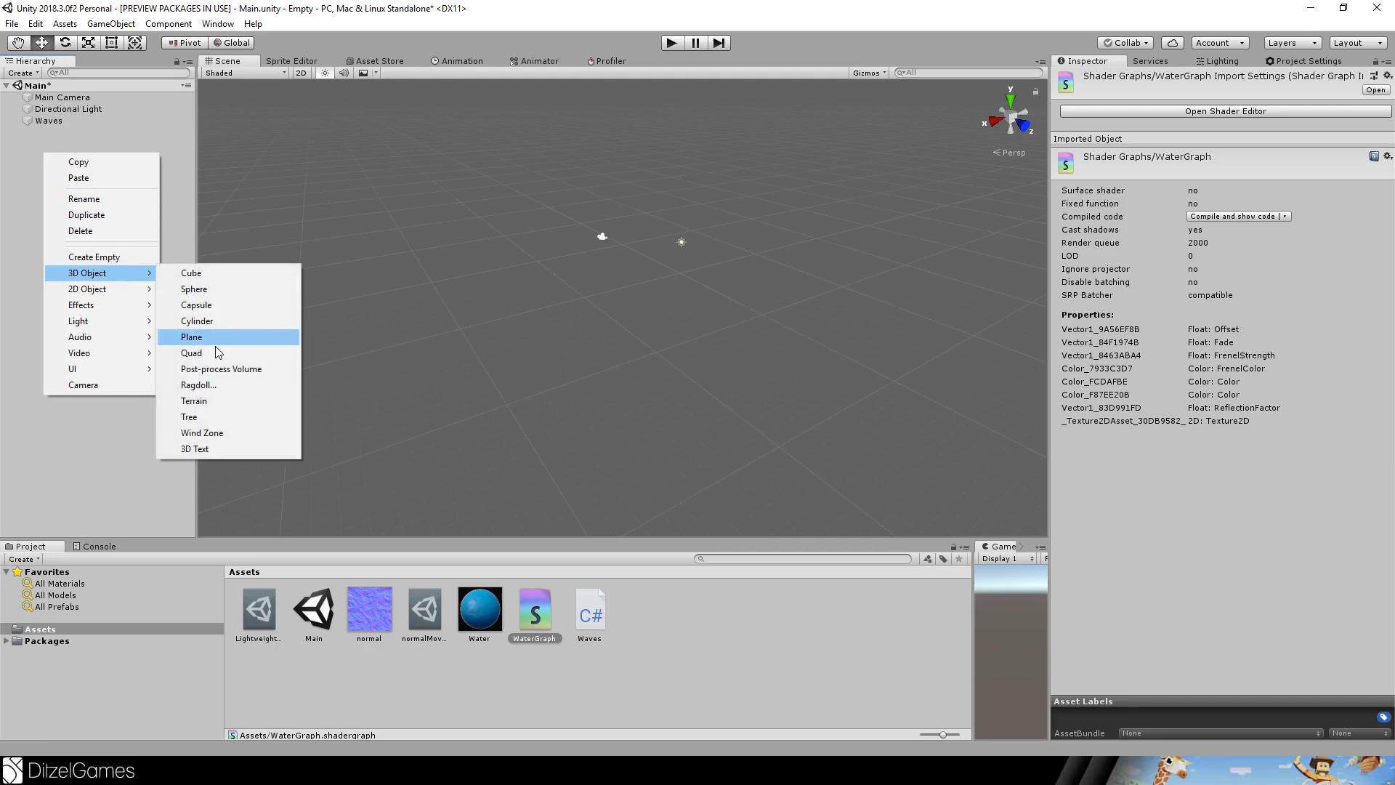
mouse_move(126, 330)
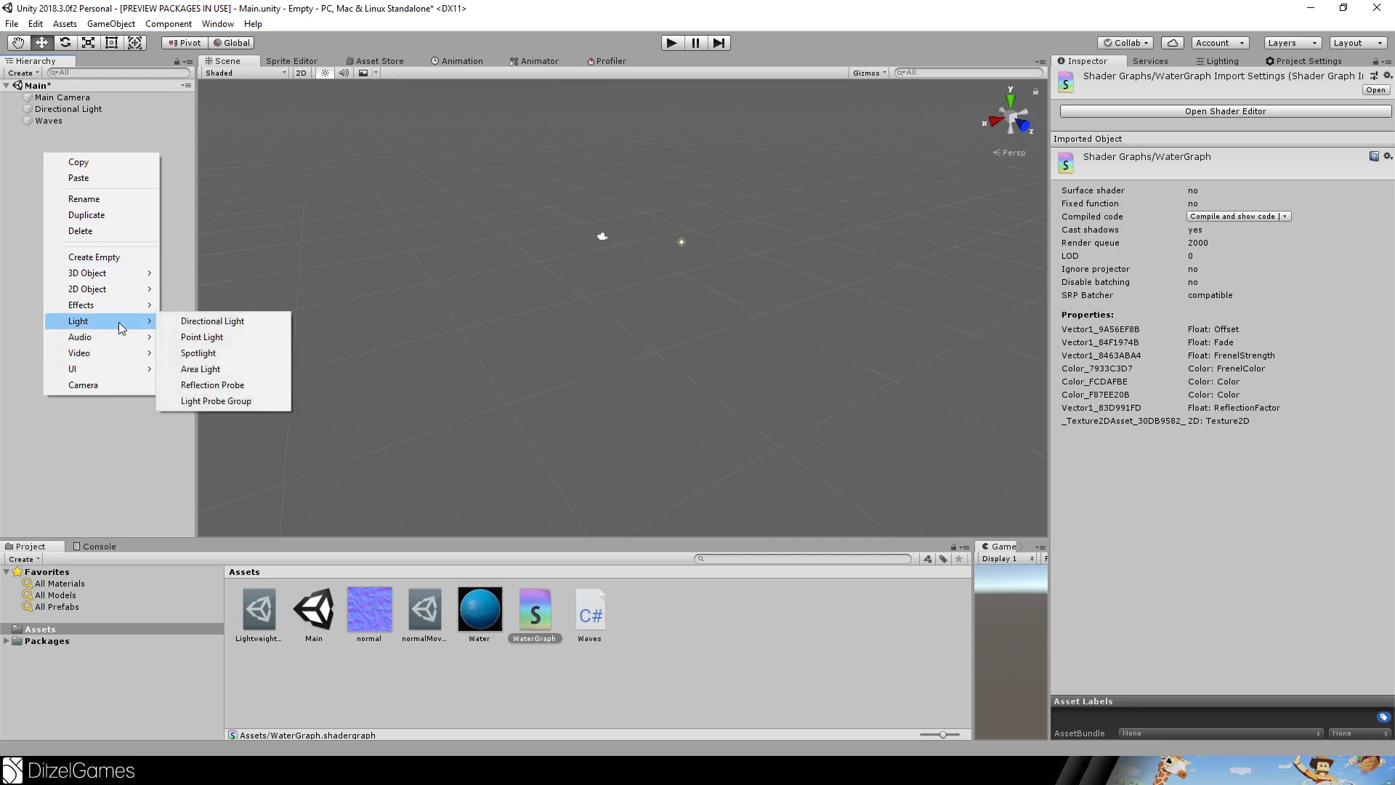
left_click(214, 388)
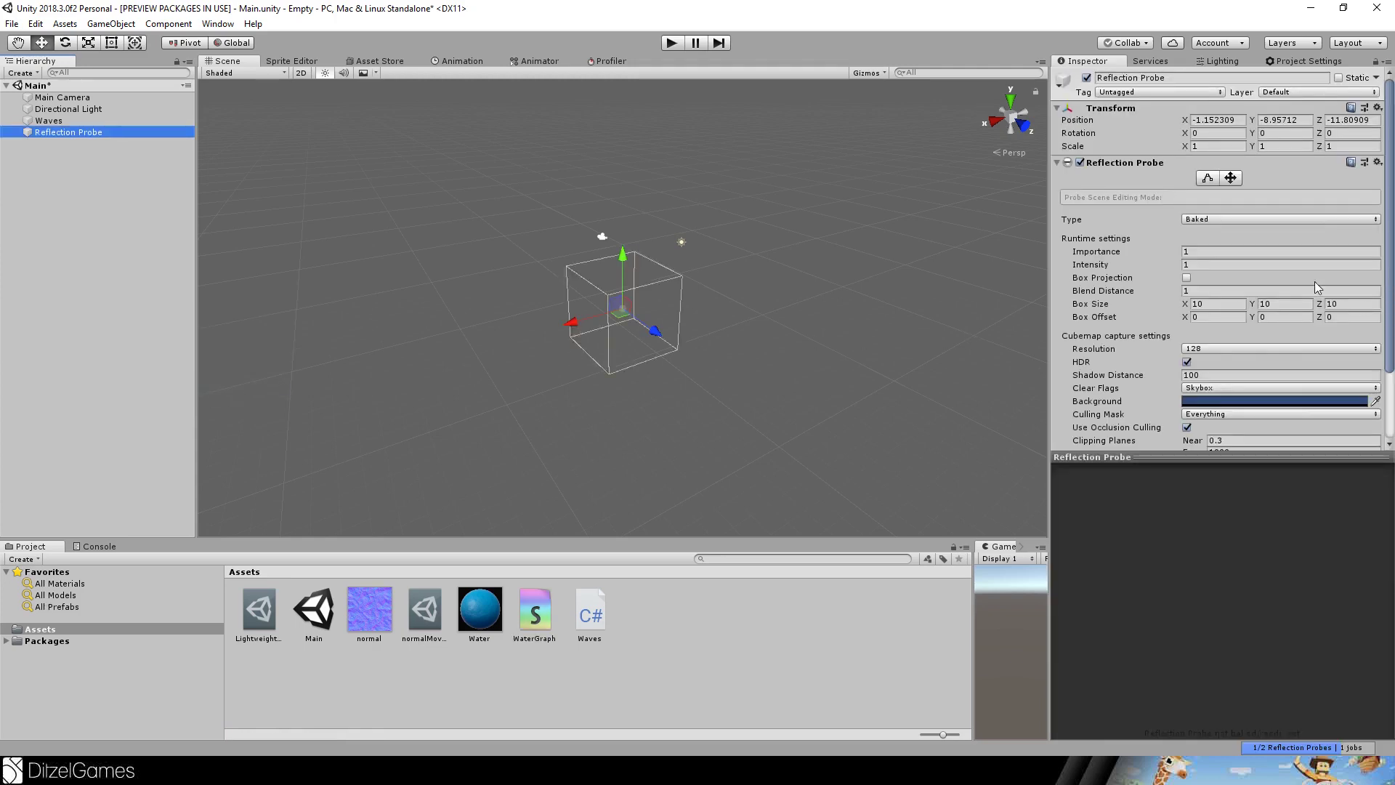
Enlarge the Reflection Probe's box bounds to about 43.6 × 10 × 33.8 and set its position to 0, 0, 0.
scroll(1318, 287, "down", 3)
left_click(1208, 89)
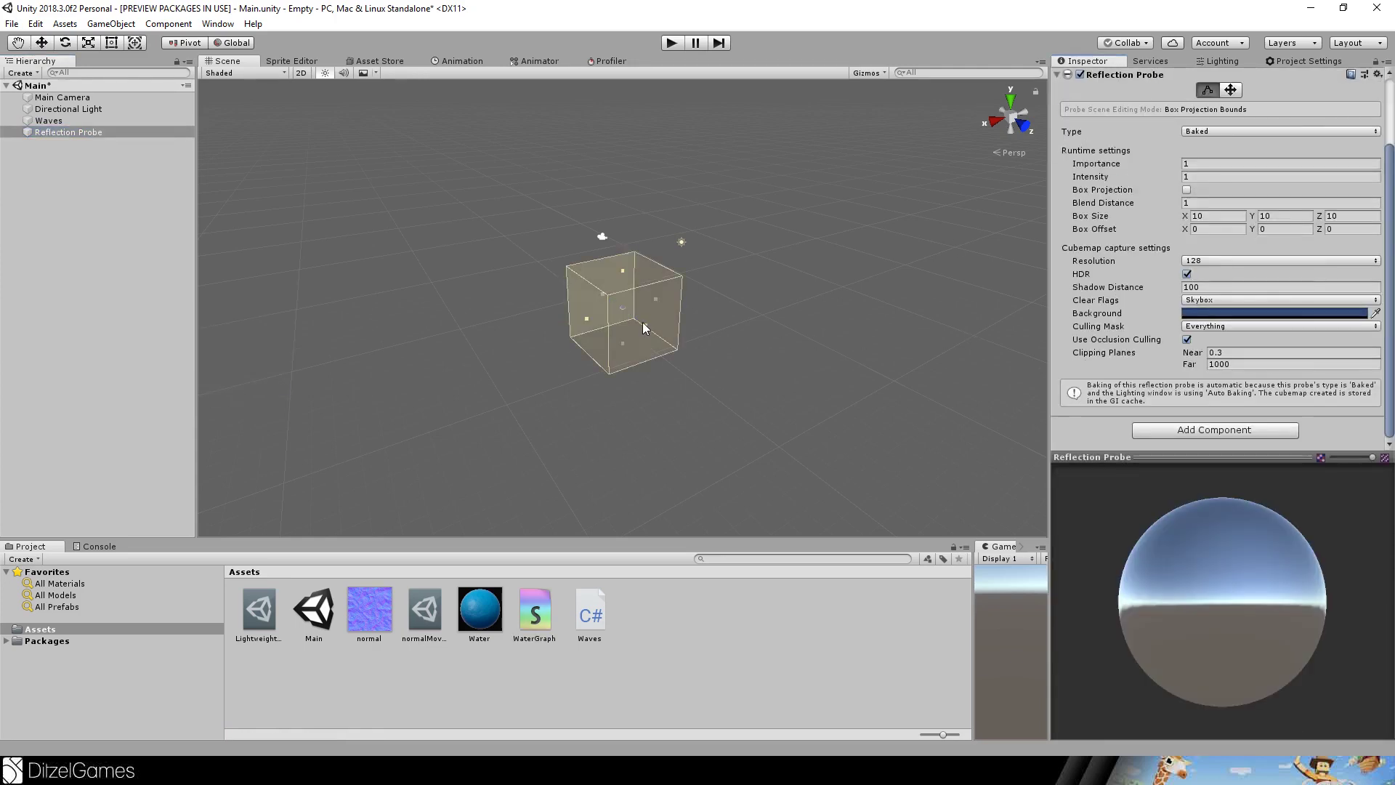
left_click_drag(644, 324, 681, 365)
right_click_drag(681, 366, 795, 472)
middle_click_drag(508, 149, 723, 346)
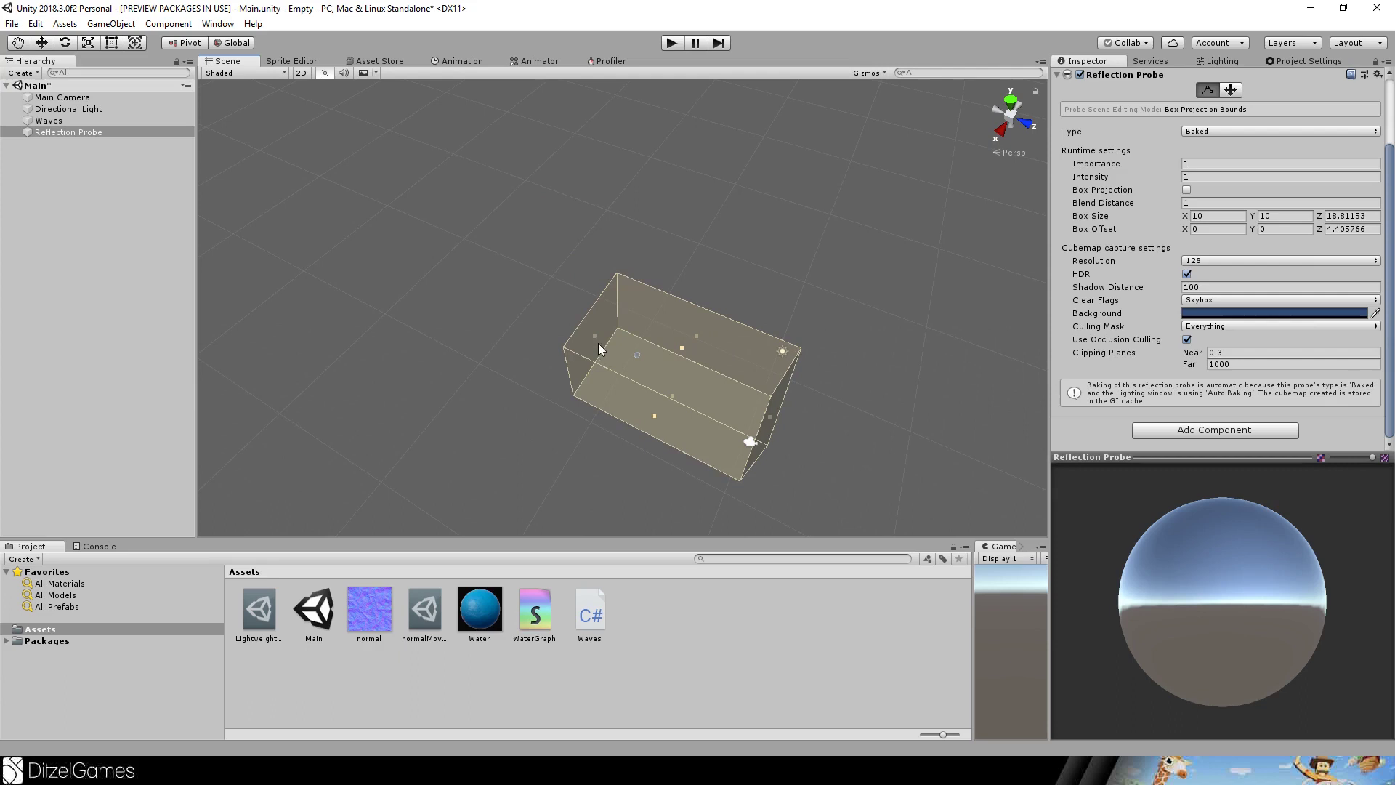
left_click_drag(599, 347, 504, 308)
left_click_drag(647, 317, 692, 230)
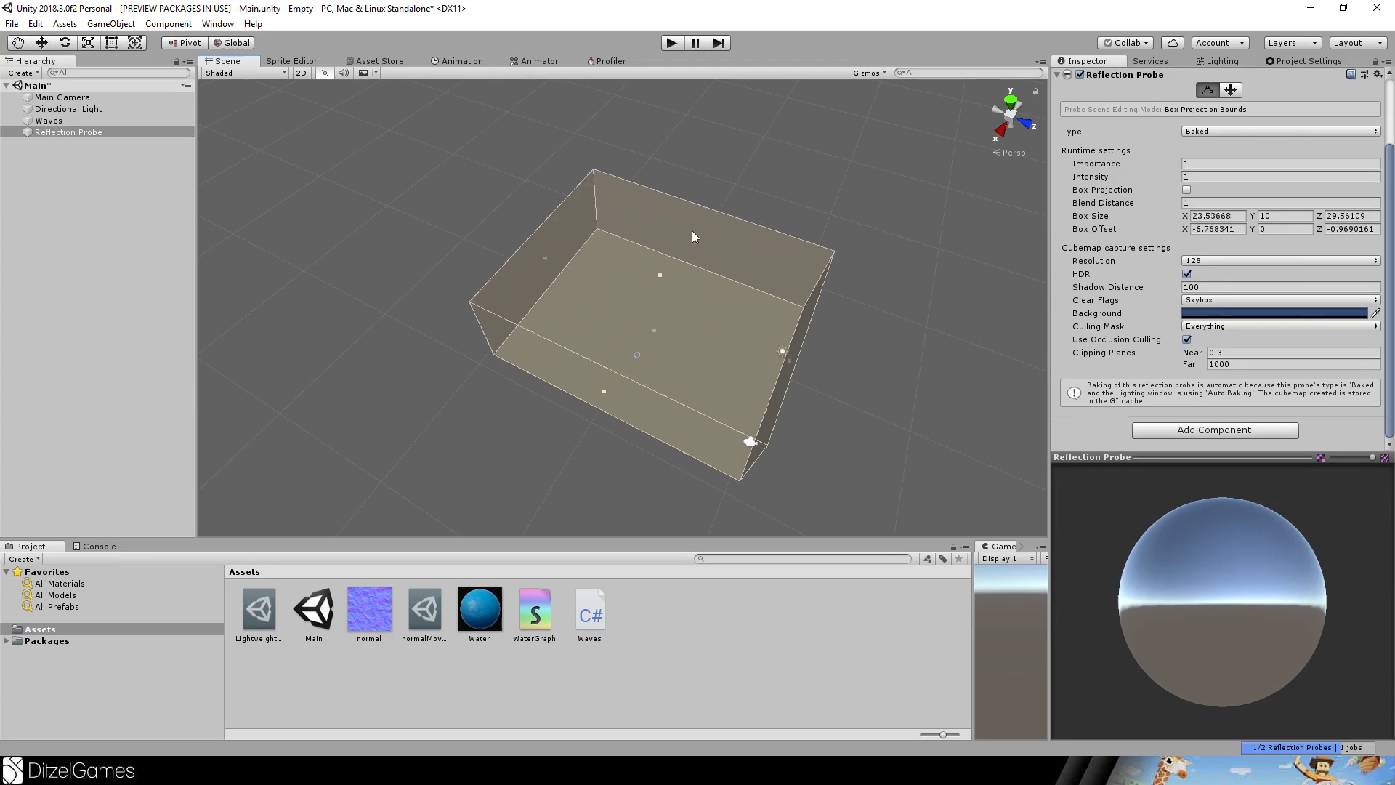
scroll(594, 402, "down", 2)
left_click_drag(605, 389, 536, 505)
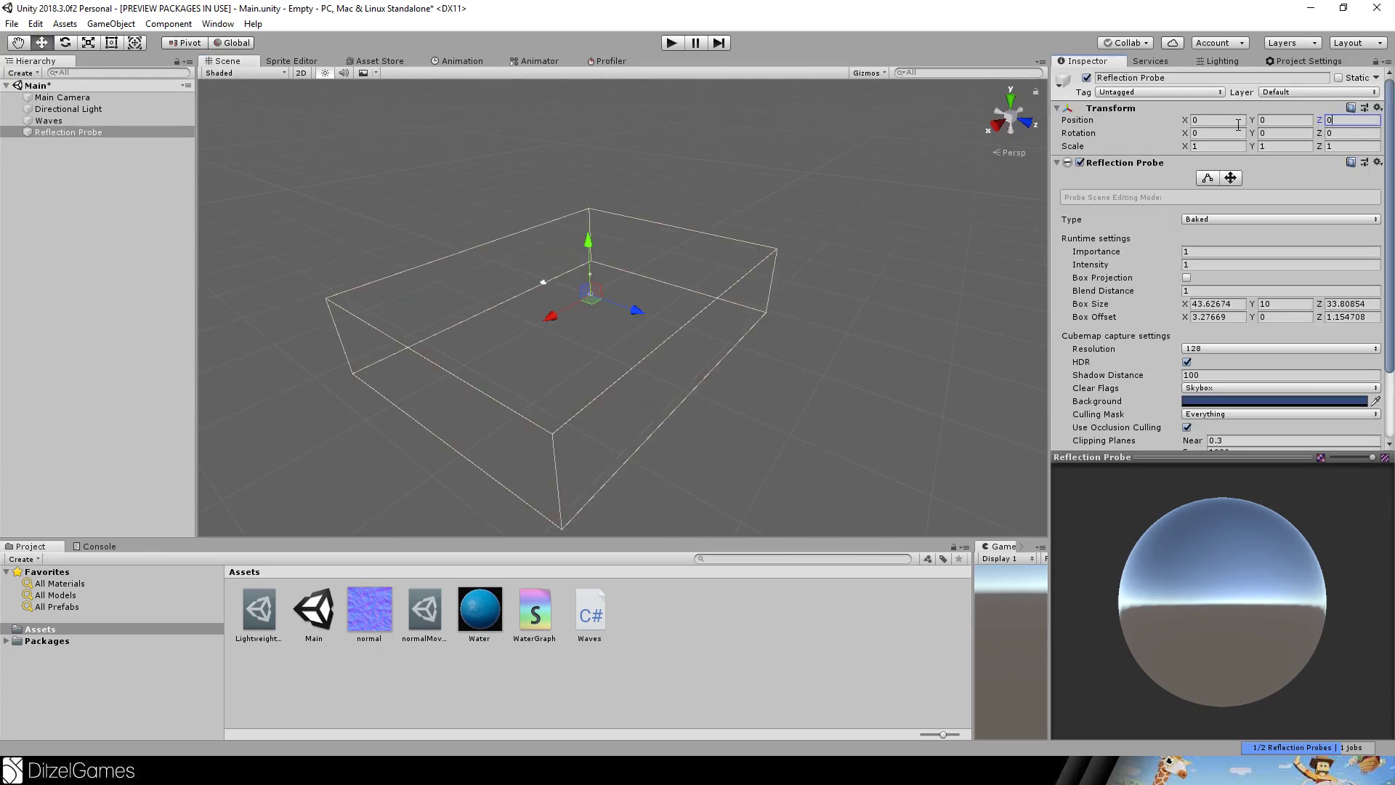
Set the Reflection Probe's type to Realtime.
left_click(1233, 219)
left_click(1231, 268)
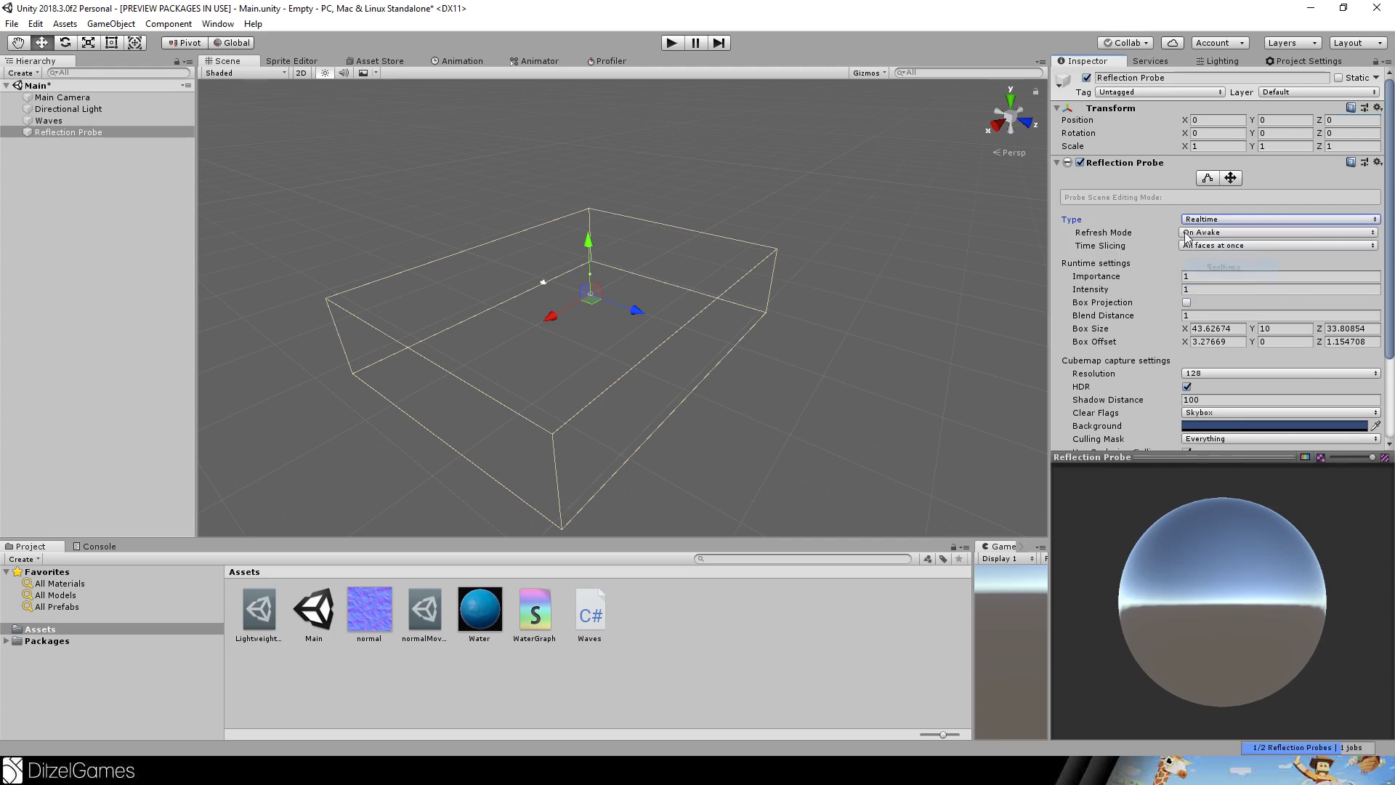
Run the scene in play mode and examine the reflections on the moving waves from several angles.
left_click(674, 43)
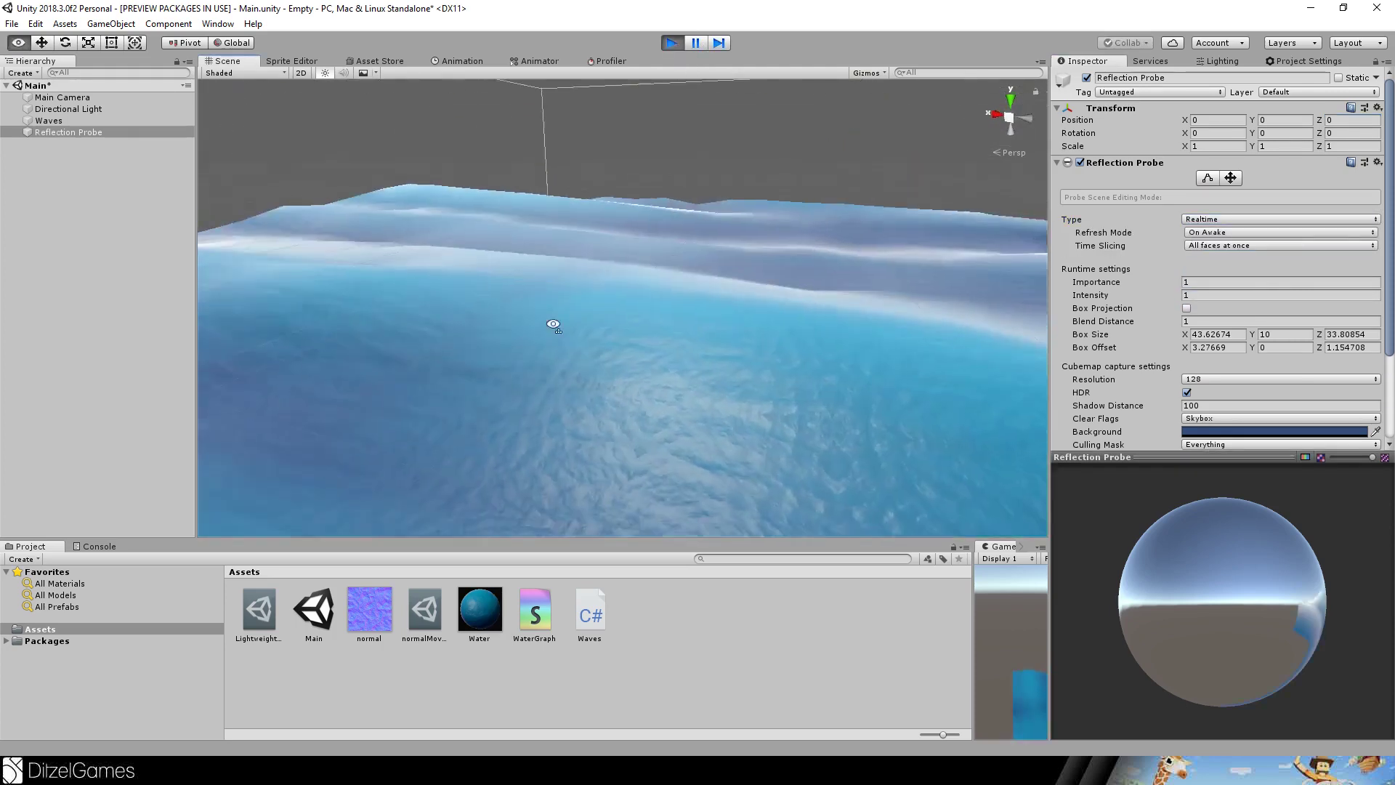
left_click_drag(554, 324, 629, 319, "alt")
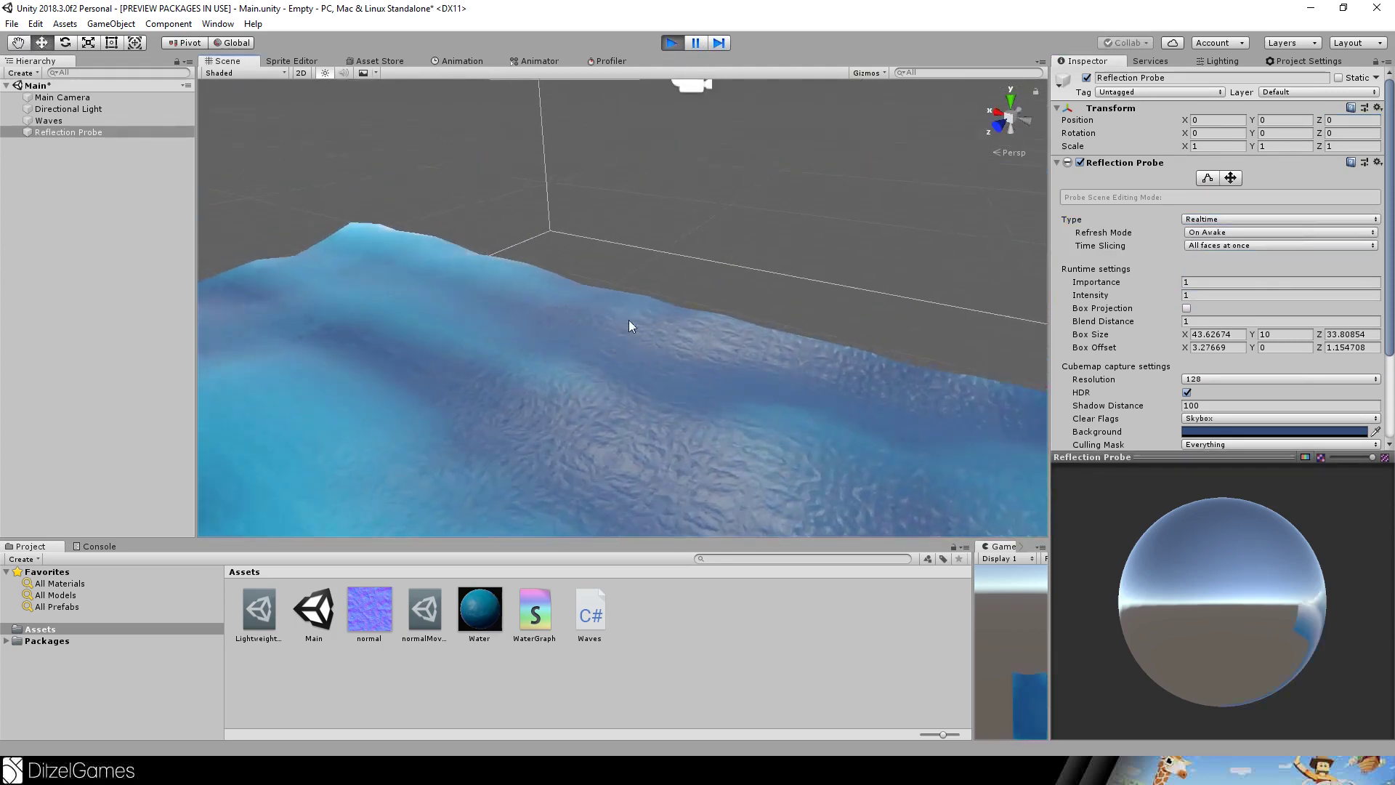
right_click_drag(629, 320, 648, 273)
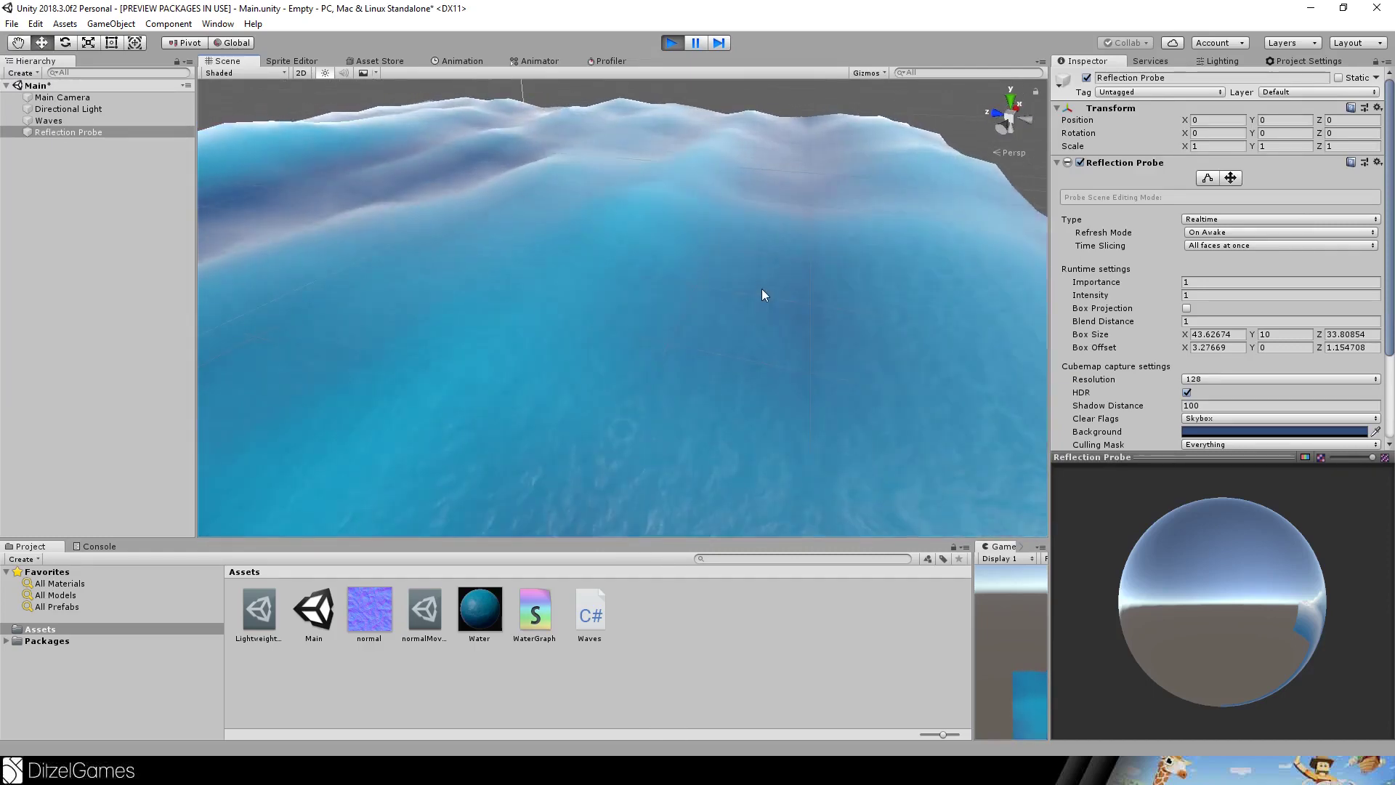
right_click_drag(762, 295, 1101, 253)
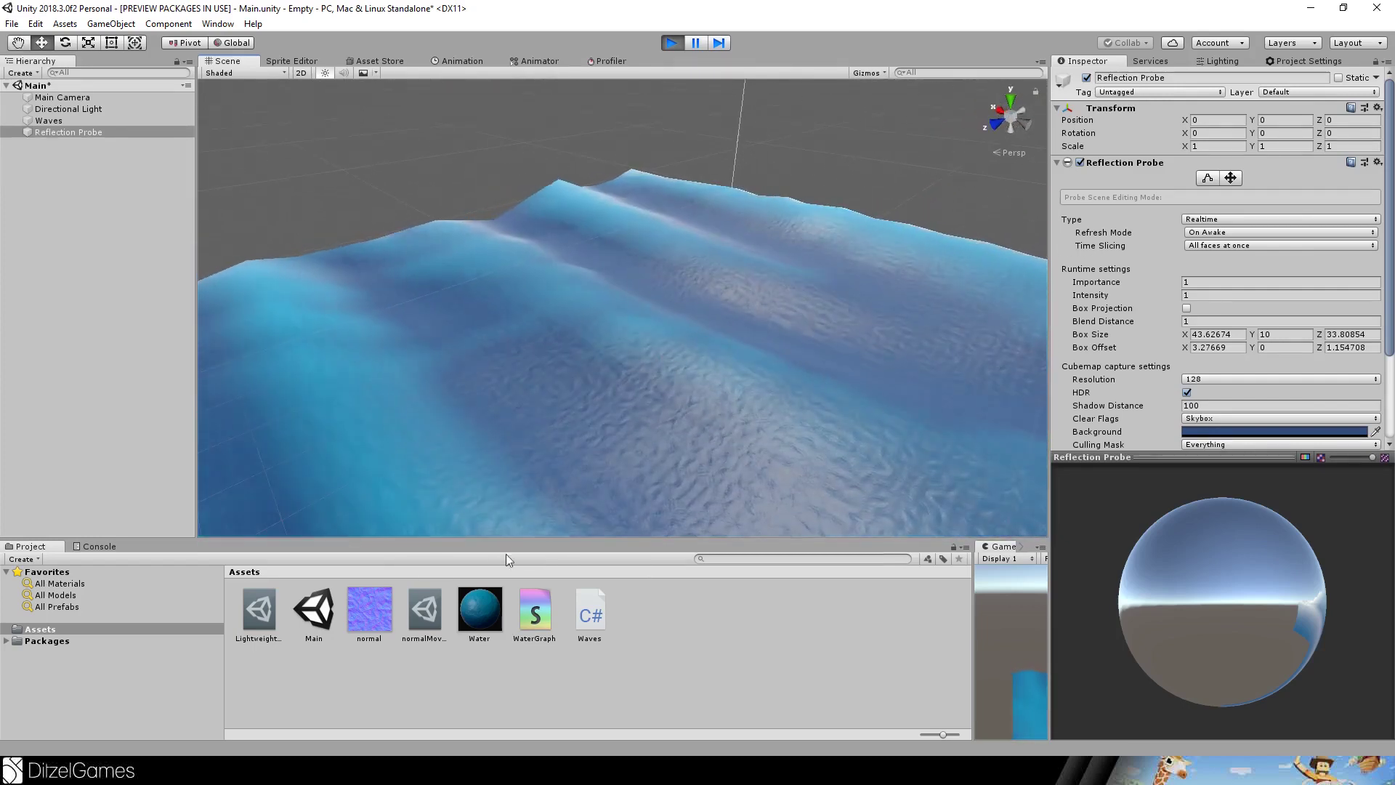